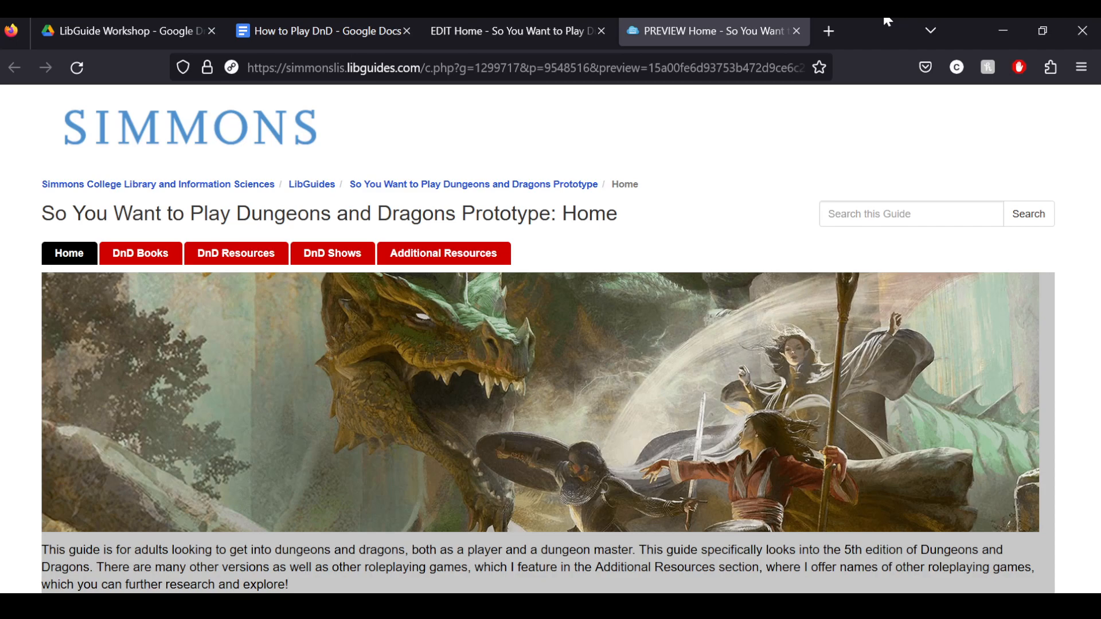
# - Look over the prototype guide's Home page, including the introduction, navigation guide, video introductions, playlist and terminology boxes
pyautogui.scroll(-1, 647, 397)
pyautogui.scroll(-2, 647, 403)
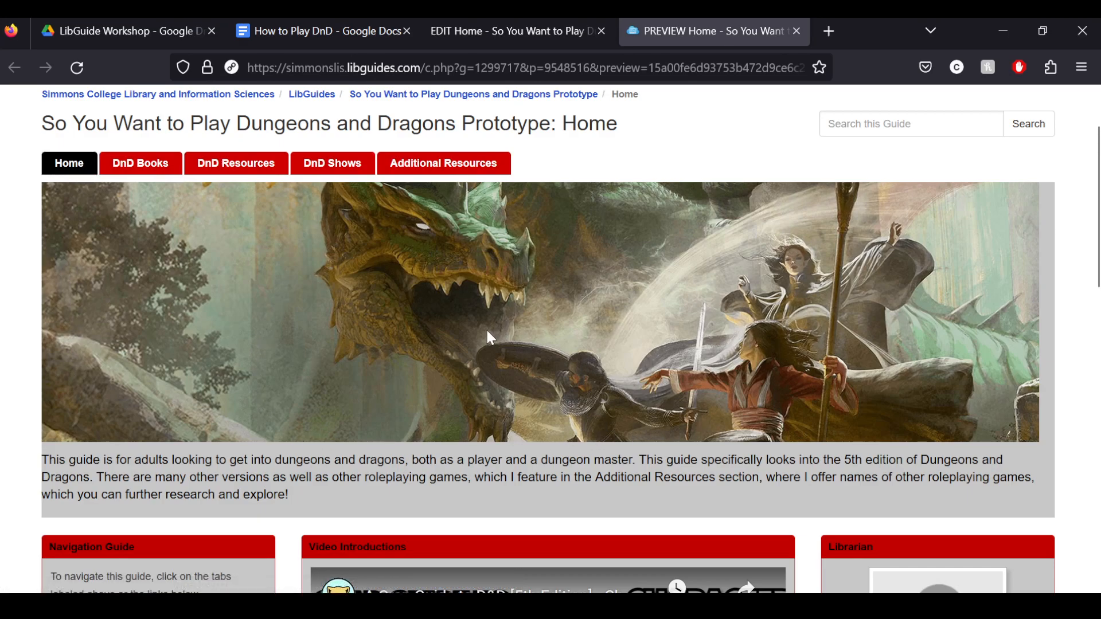
pyautogui.scroll(-8, 487, 331)
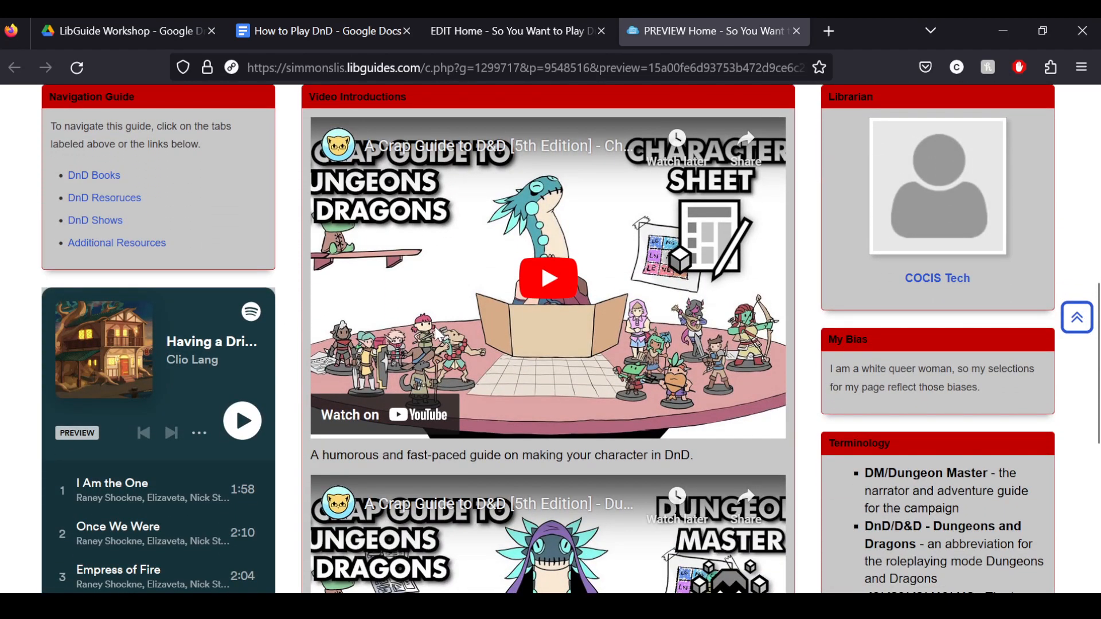
pyautogui.scroll(2, 435, 328)
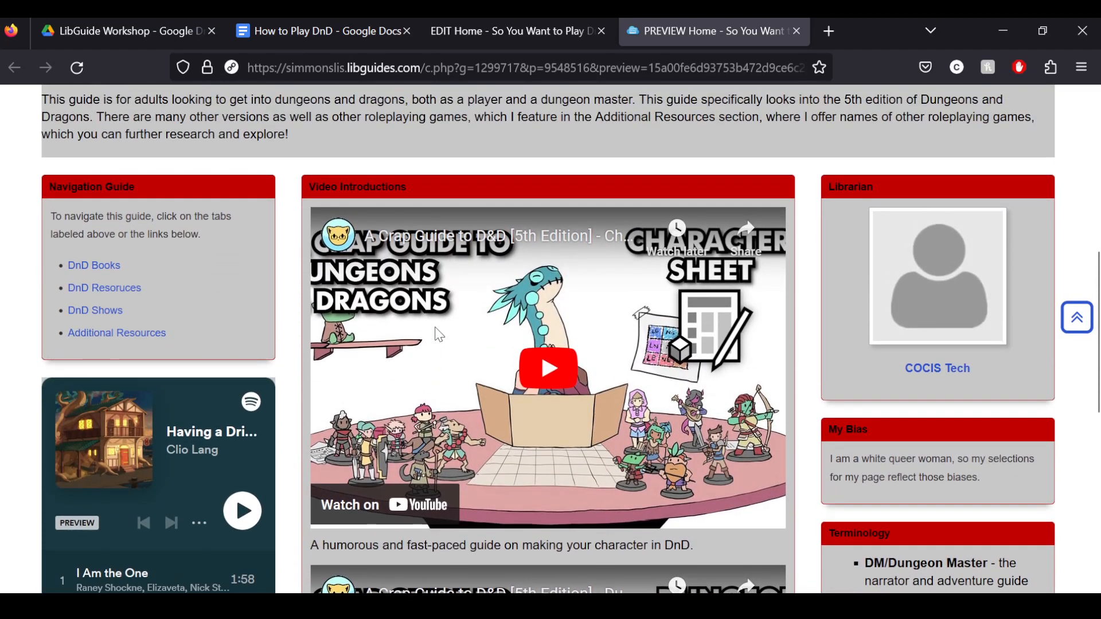
pyautogui.scroll(-6, 439, 335)
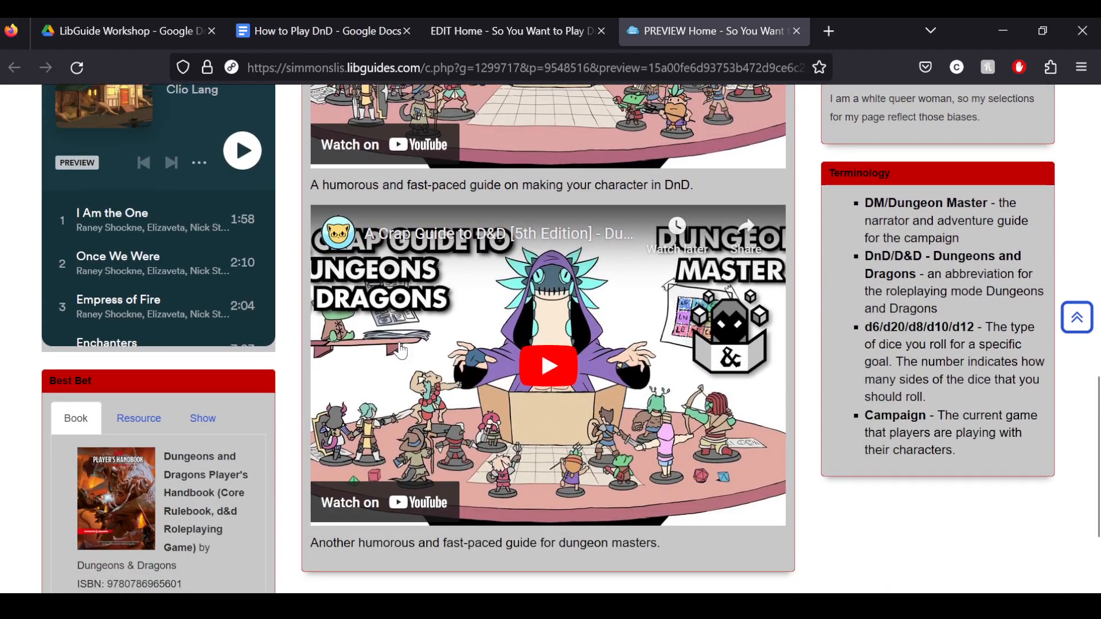
pyautogui.scroll(-3, 400, 350)
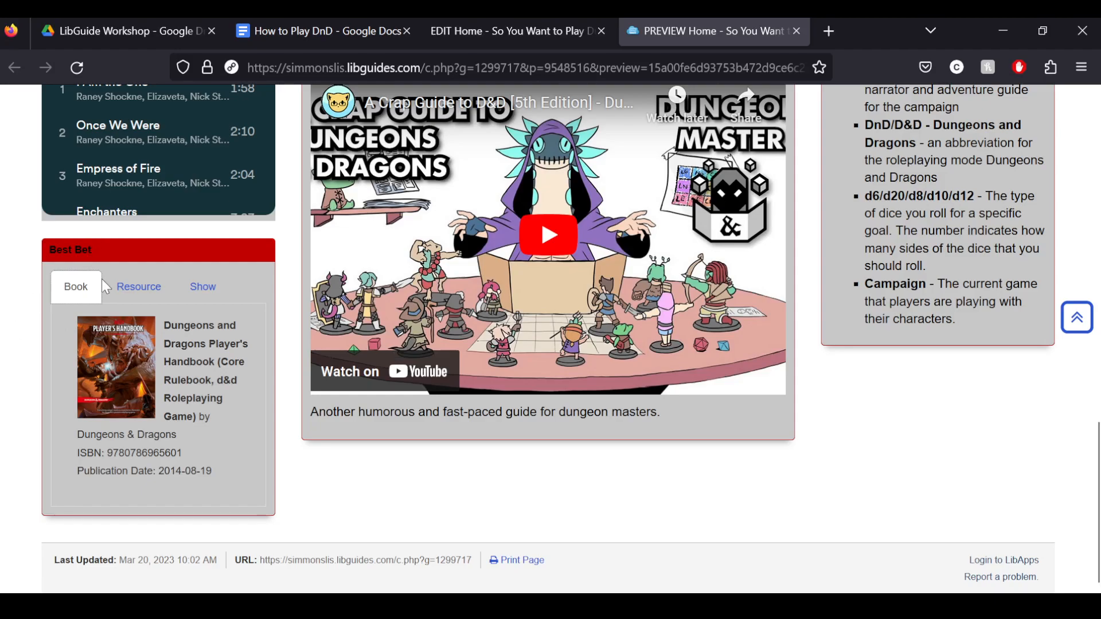
# - View the Resource, Show and Book entries in the Best Bet box of the Home page
pyautogui.click(139, 286)
pyautogui.click(201, 293)
pyautogui.click(68, 299)
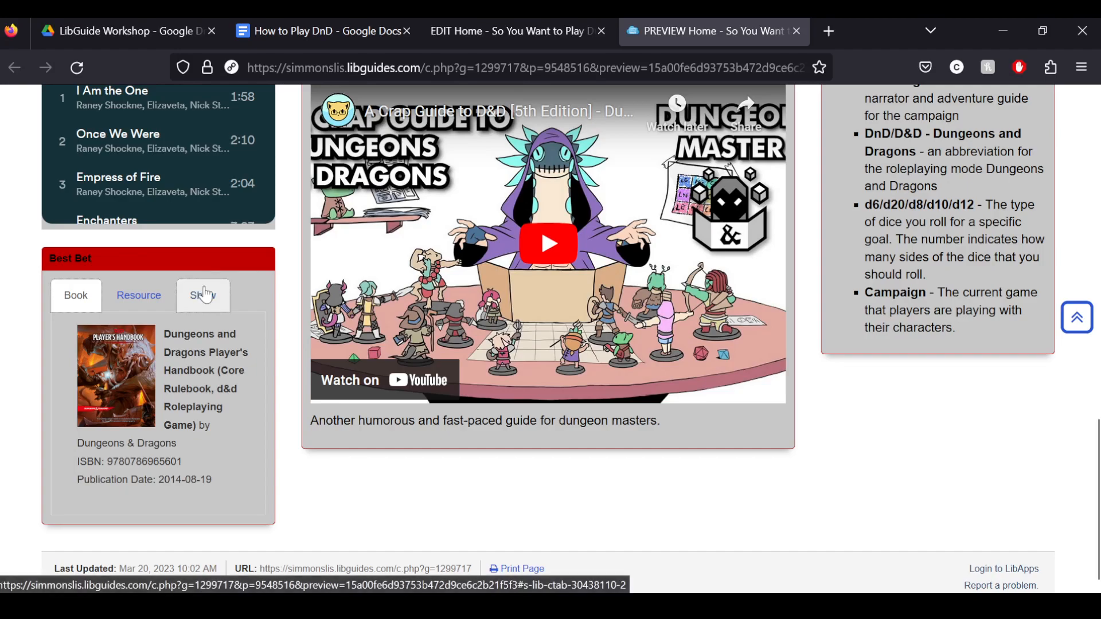
pyautogui.scroll(3, 202, 289)
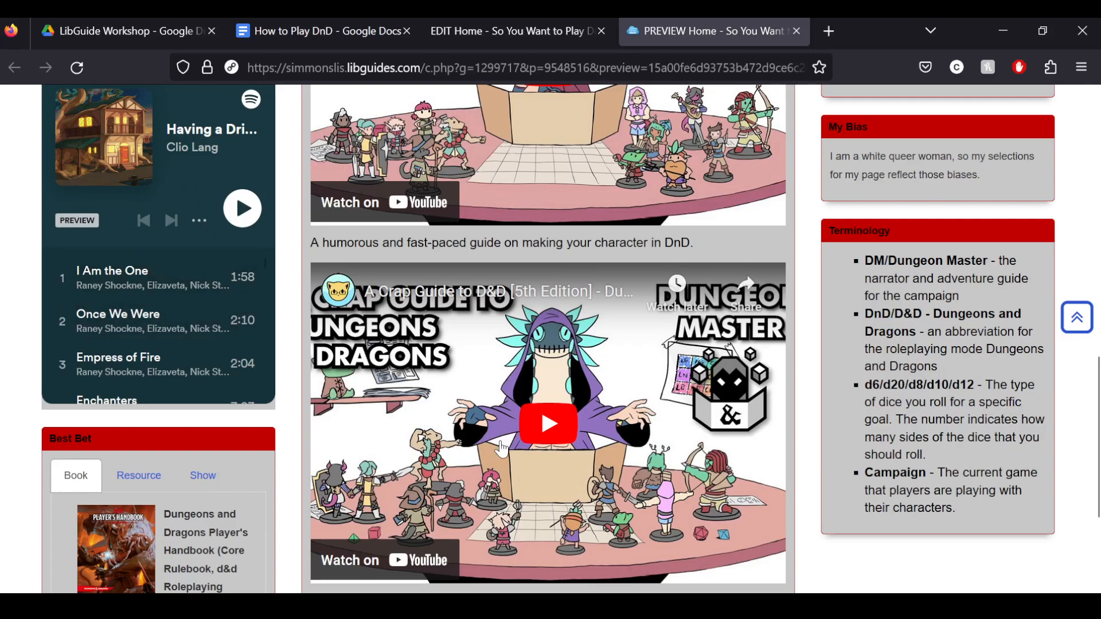
pyautogui.scroll(8, 500, 448)
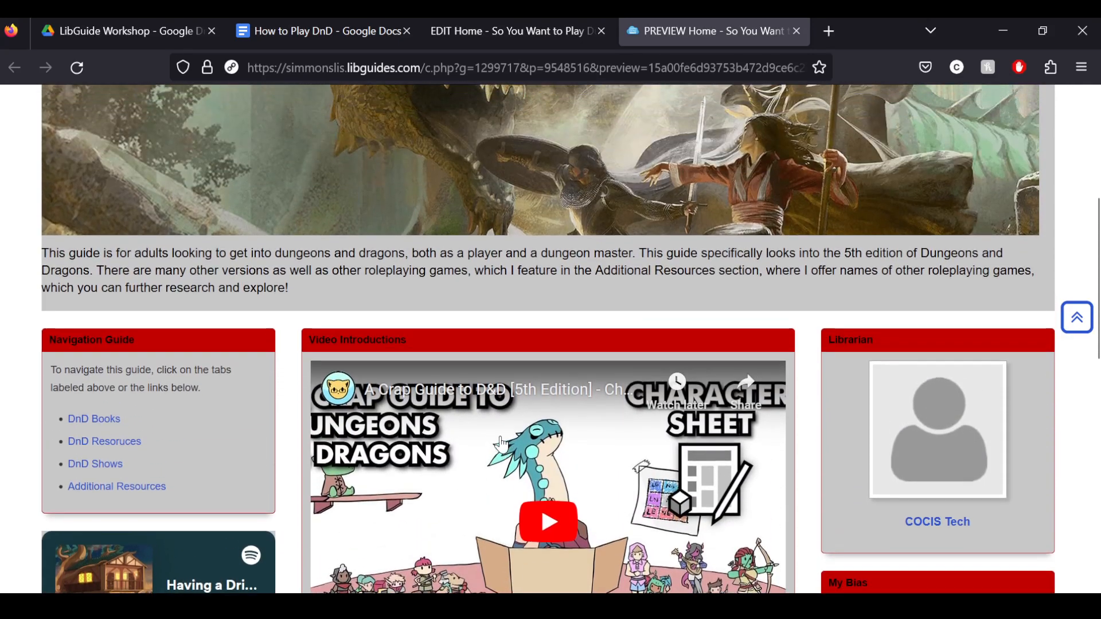
pyautogui.scroll(5, 500, 445)
# - Examine the DnD Books page of the prototype guide and browse the book carousel in its Test box
pyautogui.click(157, 253)
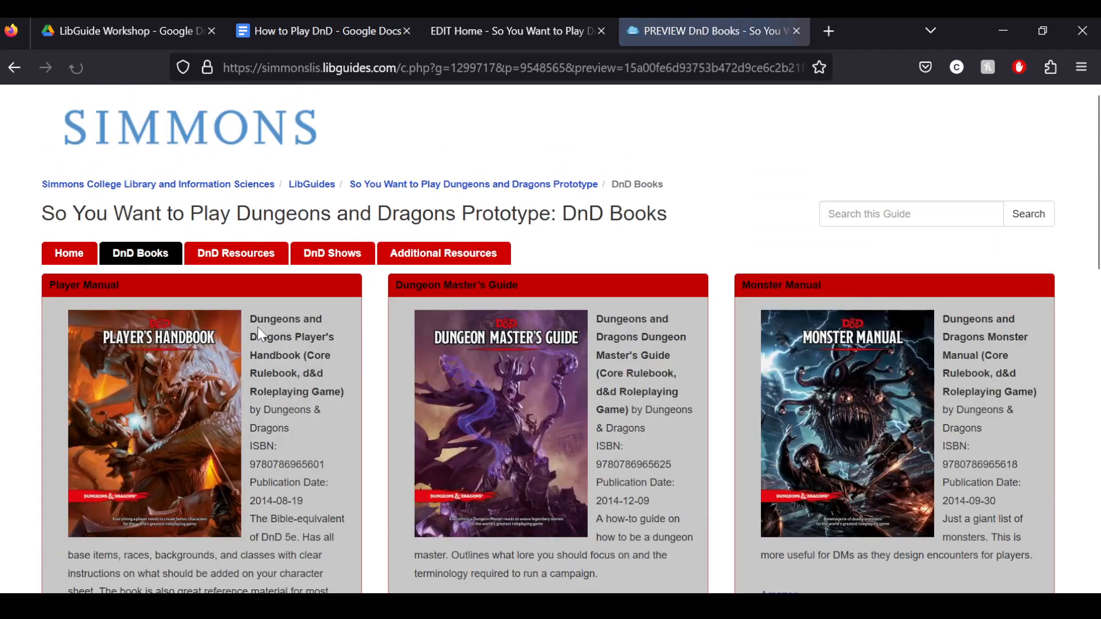
pyautogui.scroll(-3, 257, 327)
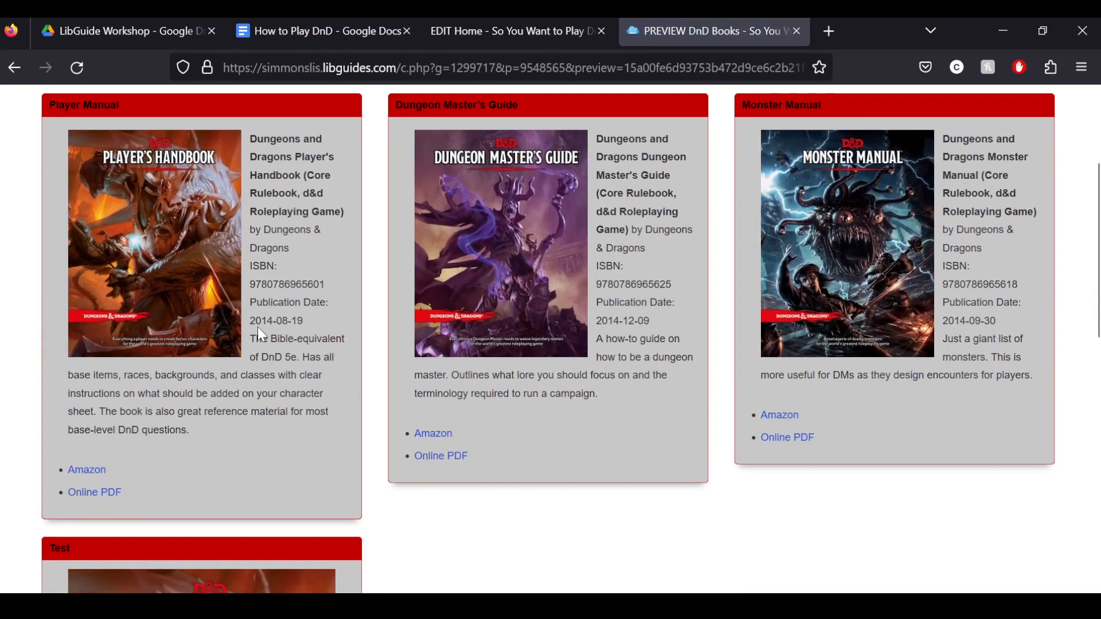
pyautogui.scroll(-8, 257, 327)
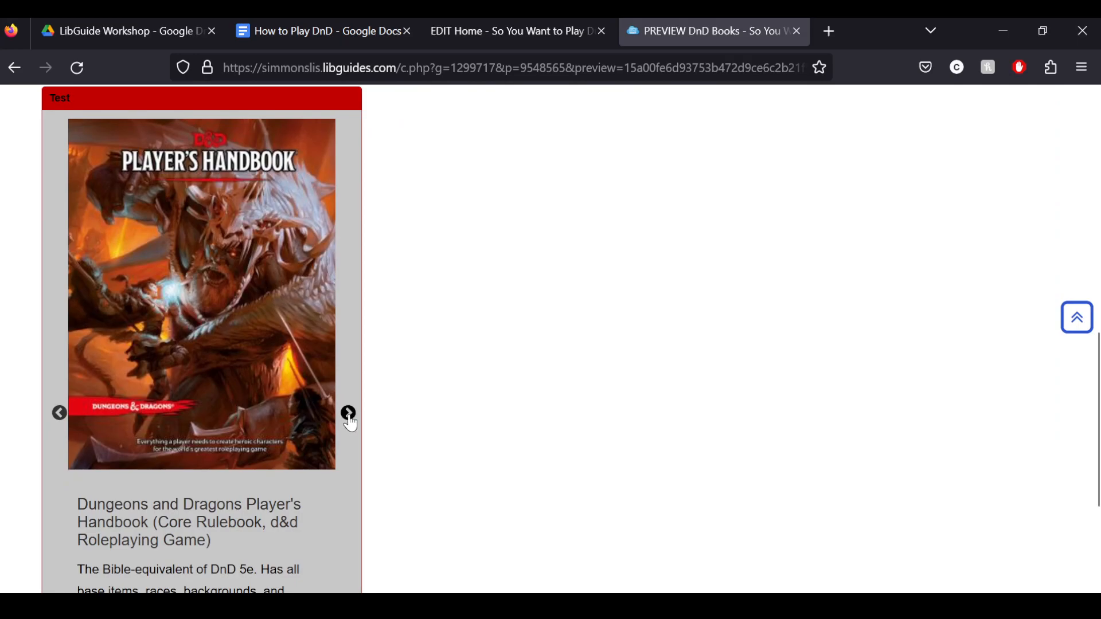
pyautogui.click(348, 414)
pyautogui.click(348, 414)
pyautogui.scroll(11, 414, 375)
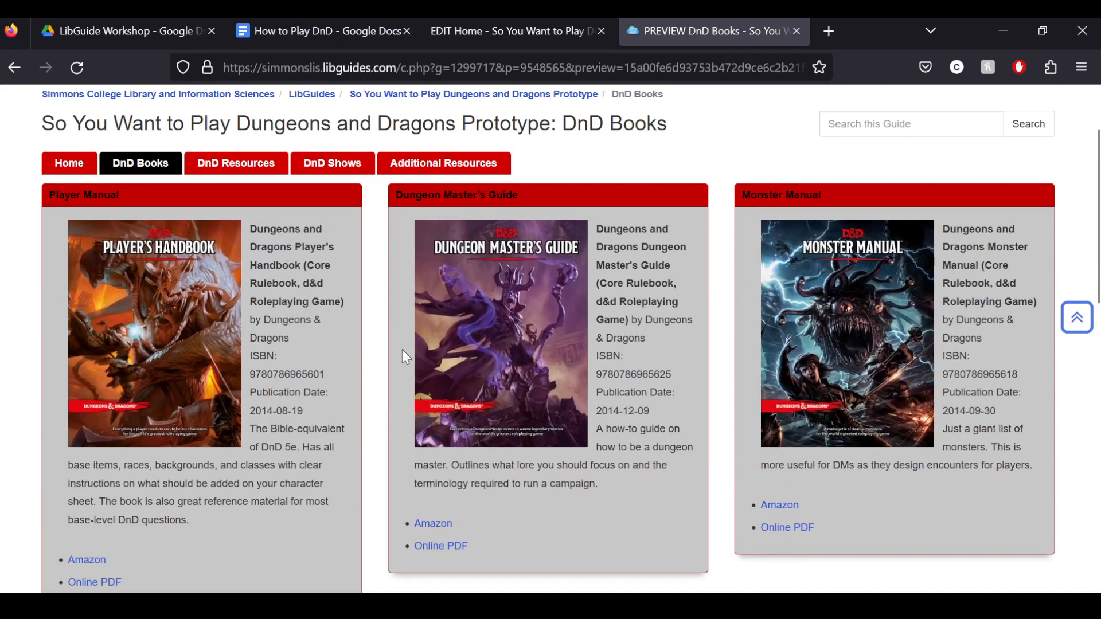
# - Examine the DnD Resources page of the prototype guide, including the DND Beyond, Donjon, Roll20 and Kobold boxes
pyautogui.click(246, 165)
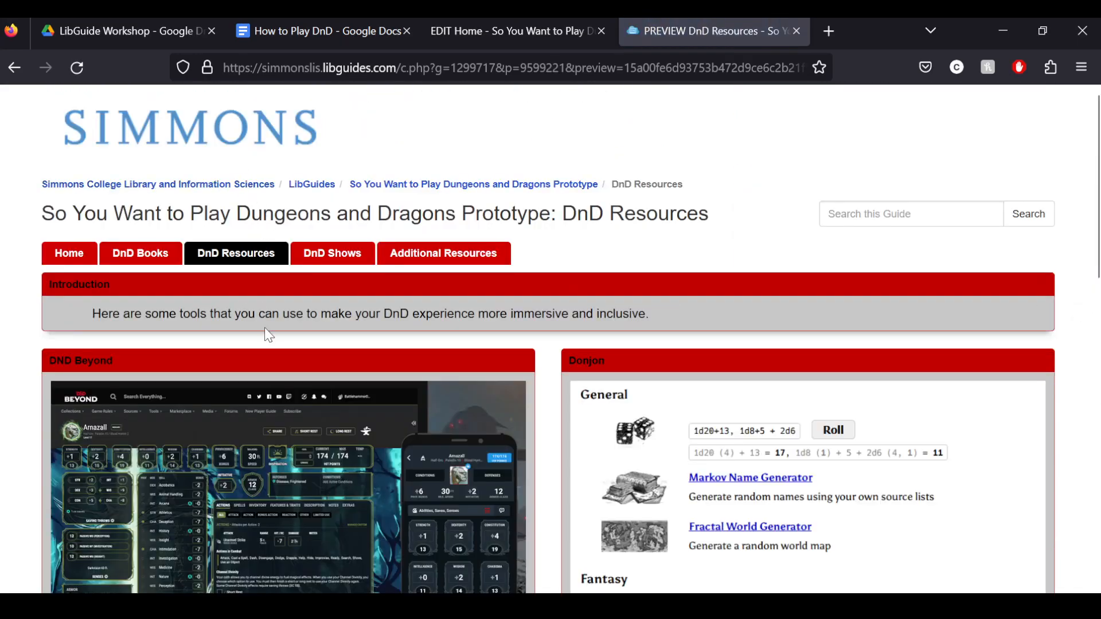
pyautogui.scroll(-8, 252, 332)
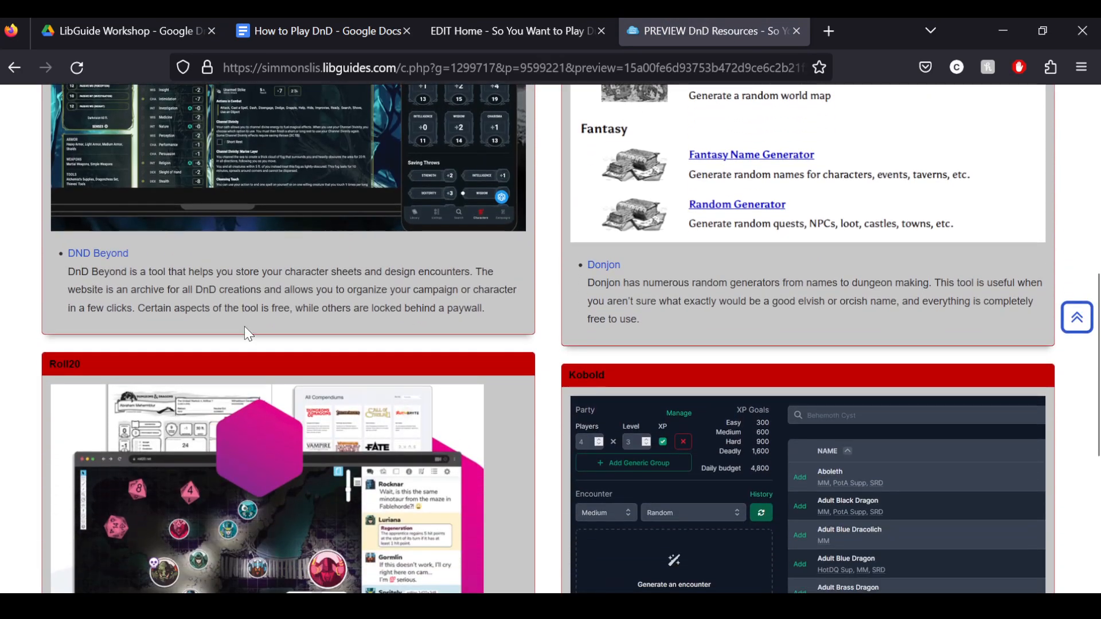
pyautogui.scroll(-4, 244, 333)
pyautogui.scroll(12, 229, 351)
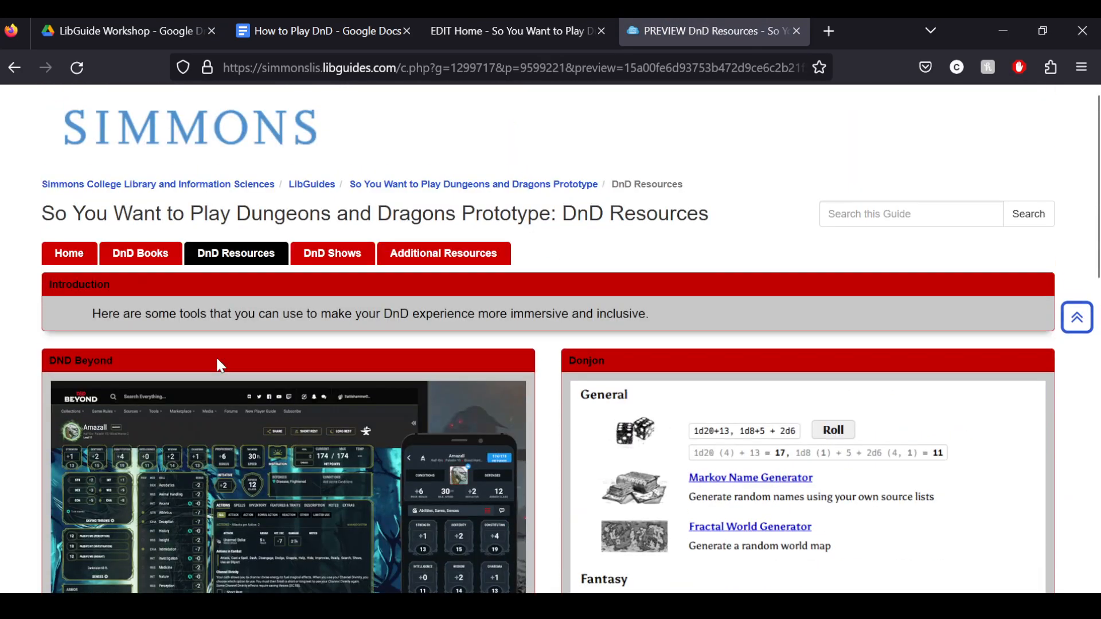
# - Examine the DnD Shows page of the prototype guide with its Critical Role, Dimension 20 and Shikar boxes
pyautogui.click(347, 260)
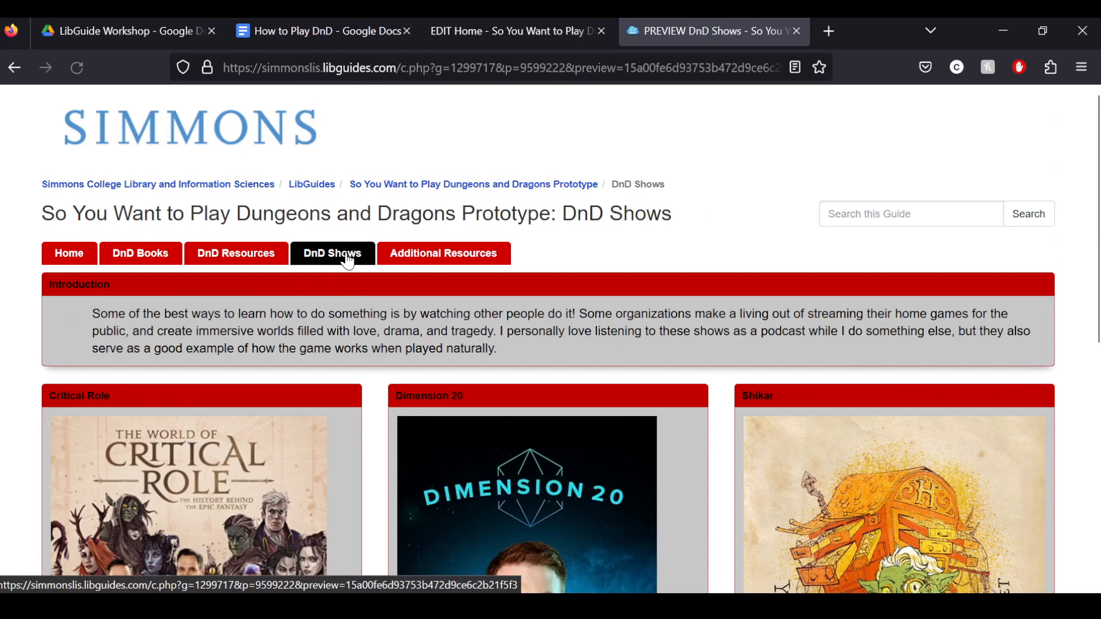
pyautogui.scroll(-8, 47, 349)
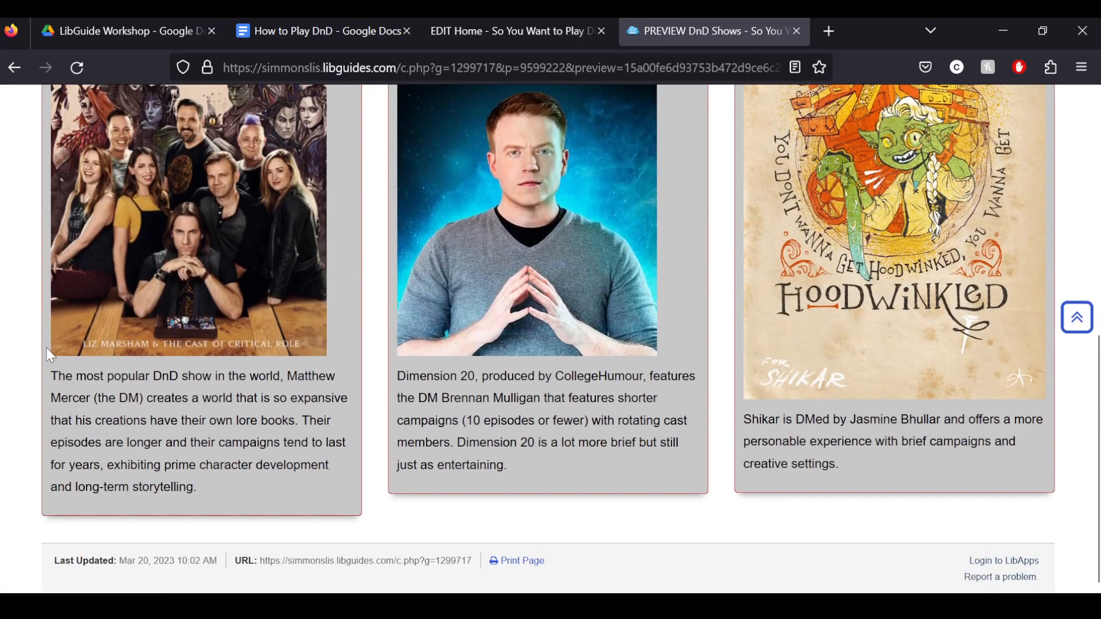
pyautogui.scroll(8, 47, 348)
# - Examine the Additional Resources page of the prototype guide with its other roleplaying game rulebooks
pyautogui.click(439, 258)
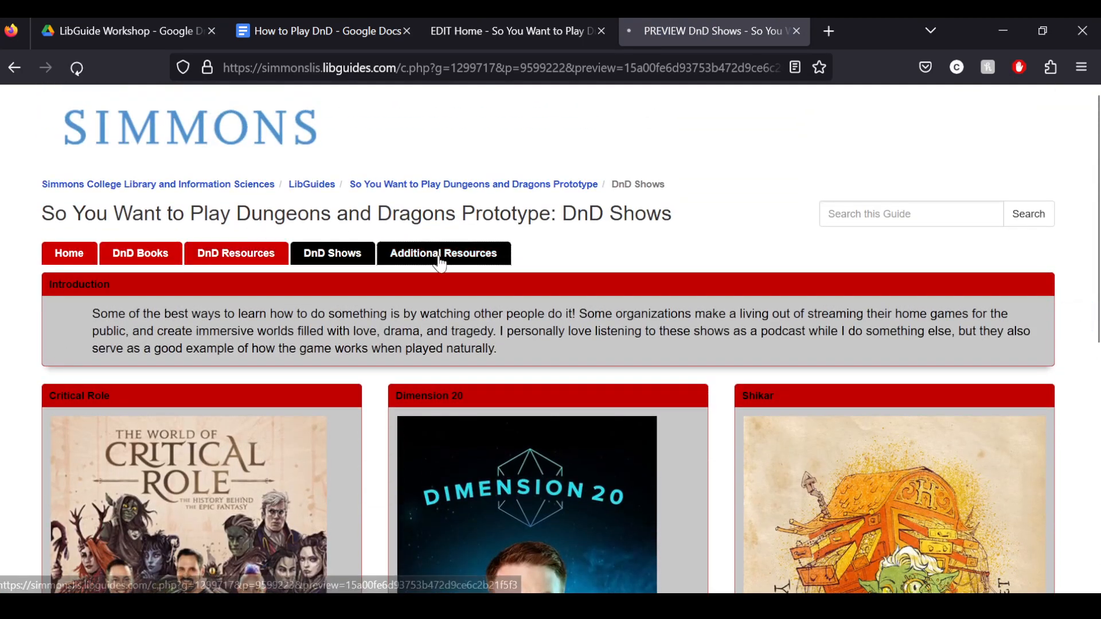
pyautogui.scroll(-3, 101, 404)
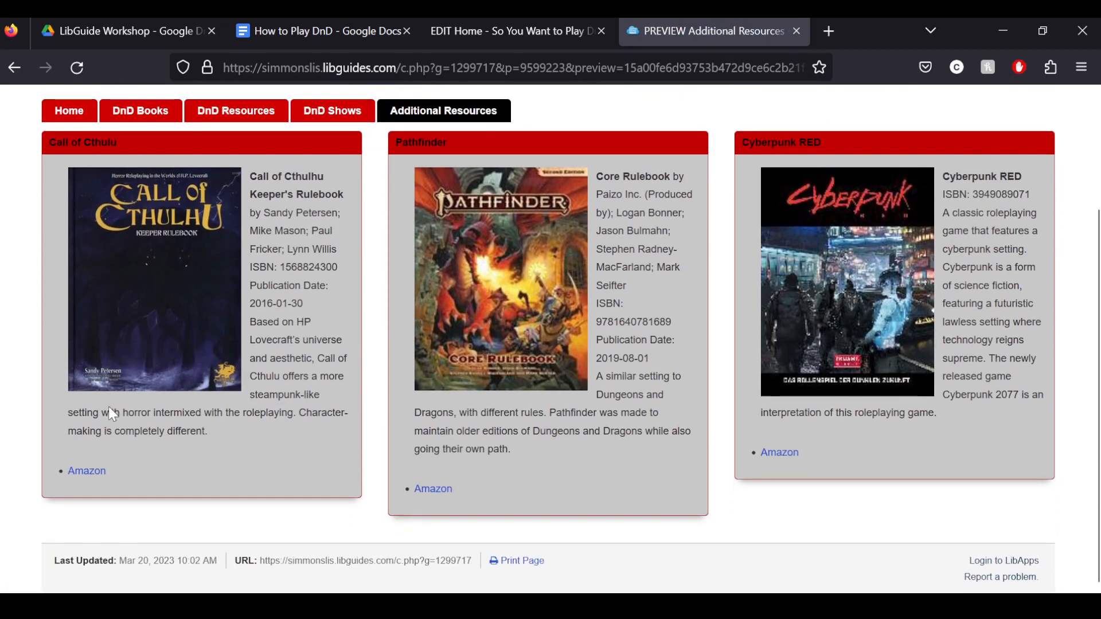
pyautogui.scroll(5, 109, 407)
# - Return the preview to Home, and view the prototype's edit page and the How to Play DnD document in Google Docs
pyautogui.click(62, 252)
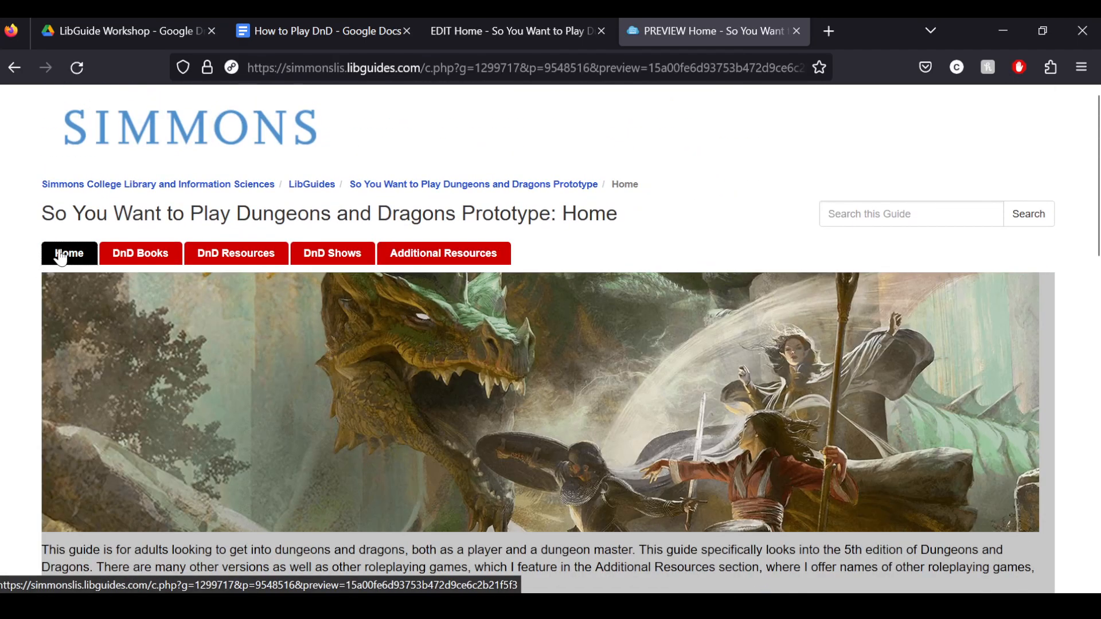
pyautogui.click(544, 31)
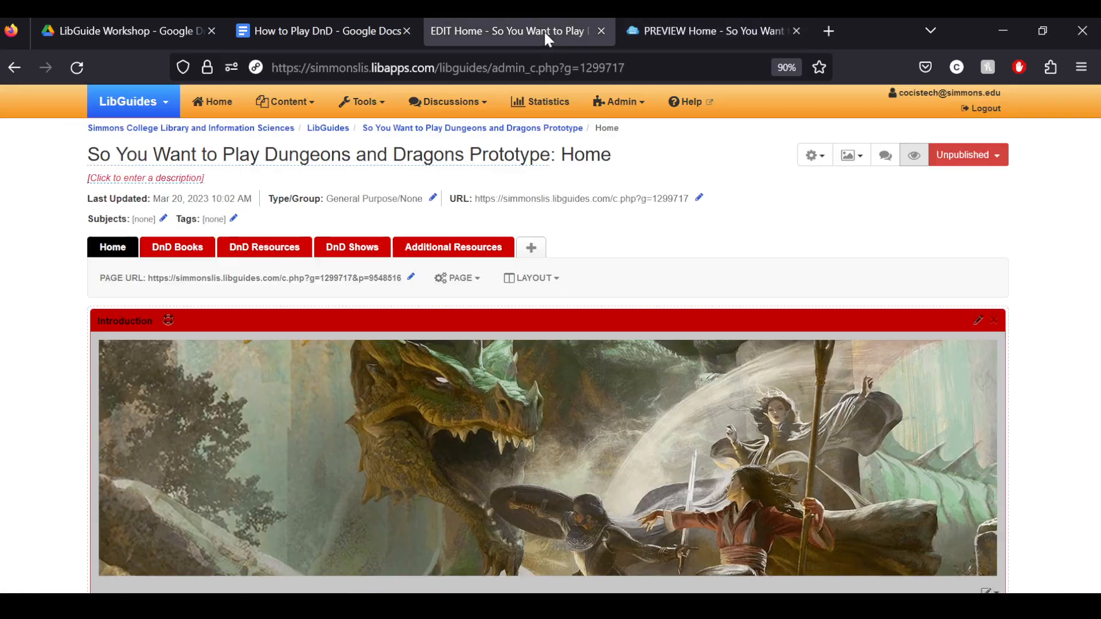
pyautogui.click(347, 31)
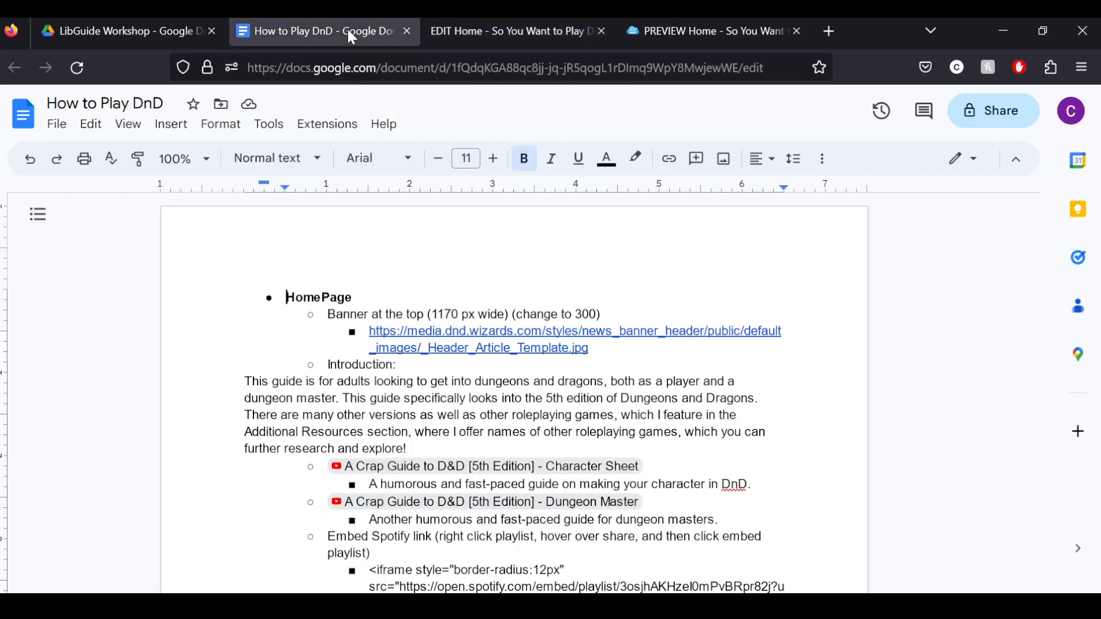
# - Open the LibGuides Home dashboard in a new browser tab by way of the suggested LibGuides Accounts page
pyautogui.click(828, 31)
pyautogui.click(735, 70)
pyautogui.write('lib')
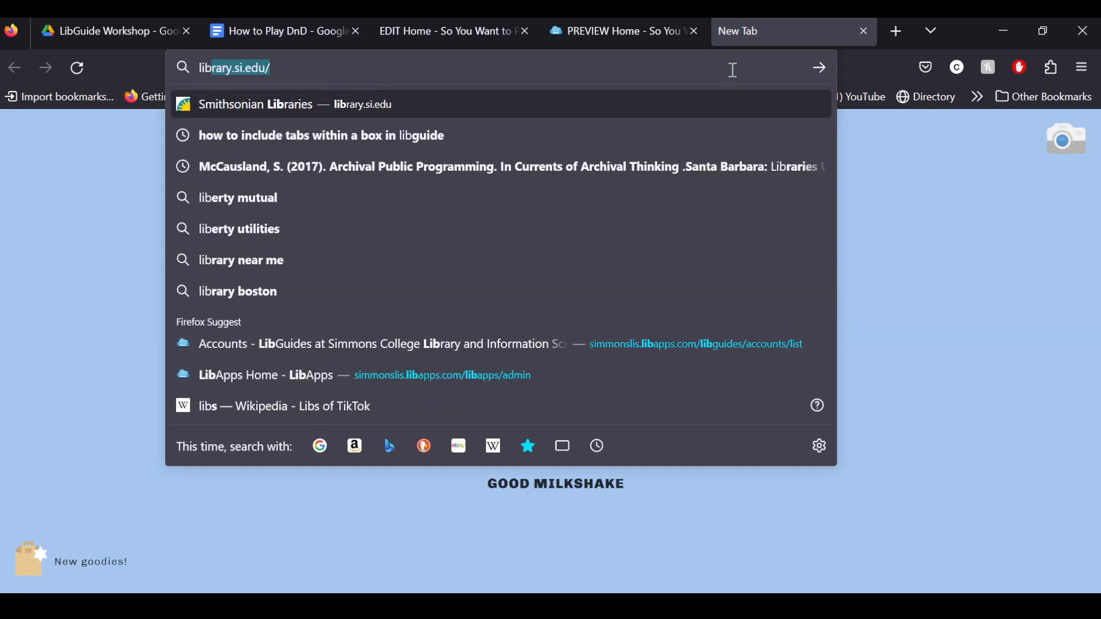
pyautogui.write('guides')
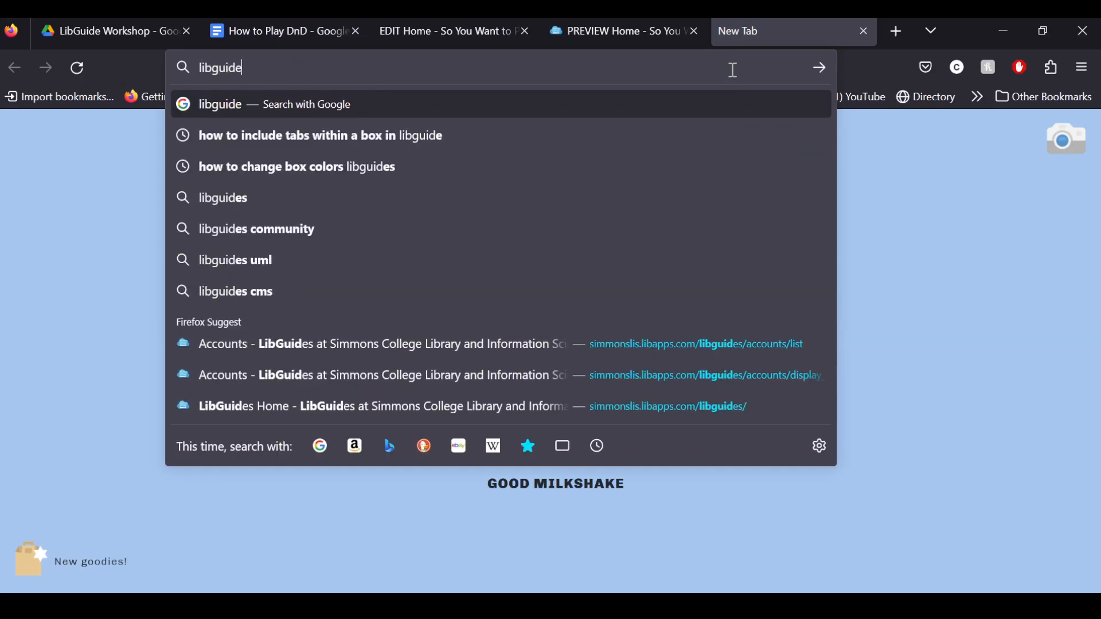
pyautogui.click(588, 348)
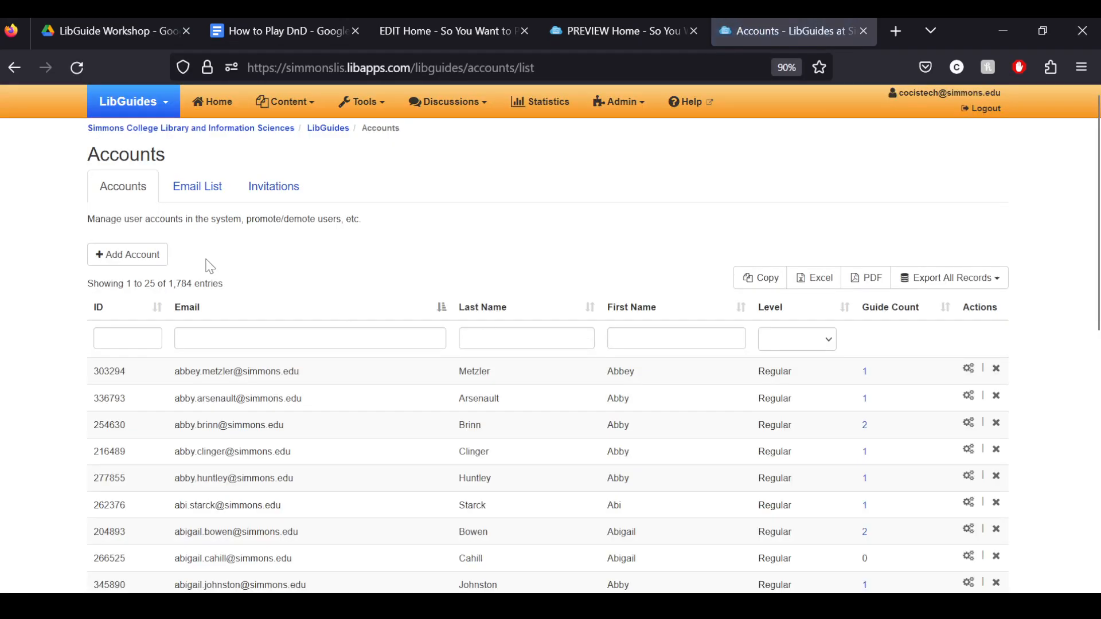
pyautogui.click(213, 103)
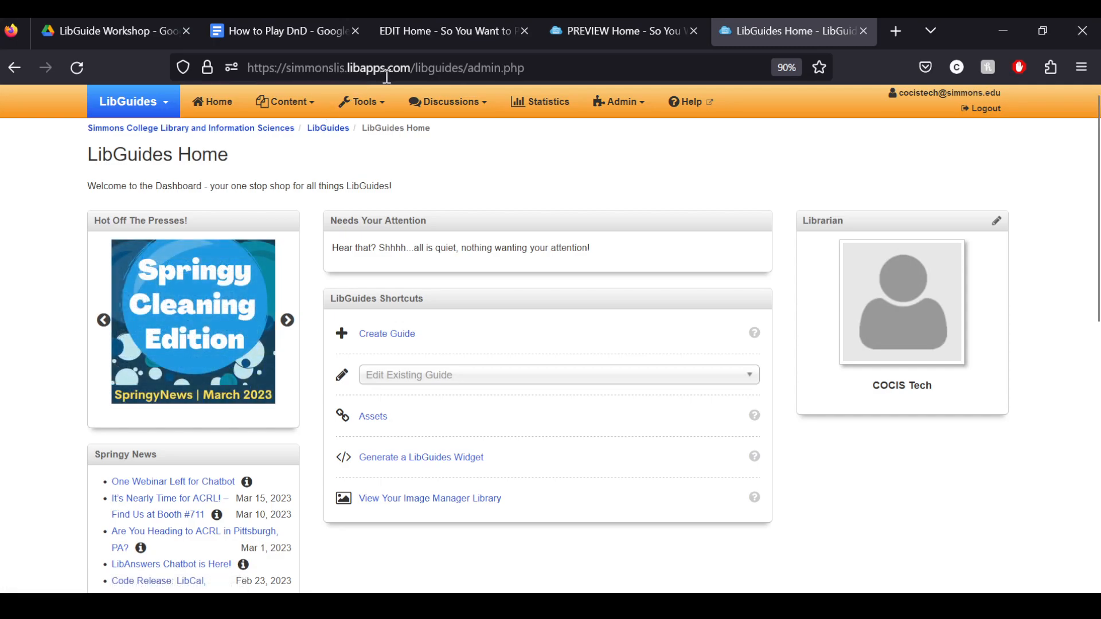
# - Switch from LibGuides to the LibApps dashboard and back to the LibGuides dashboard
pyautogui.click(172, 114)
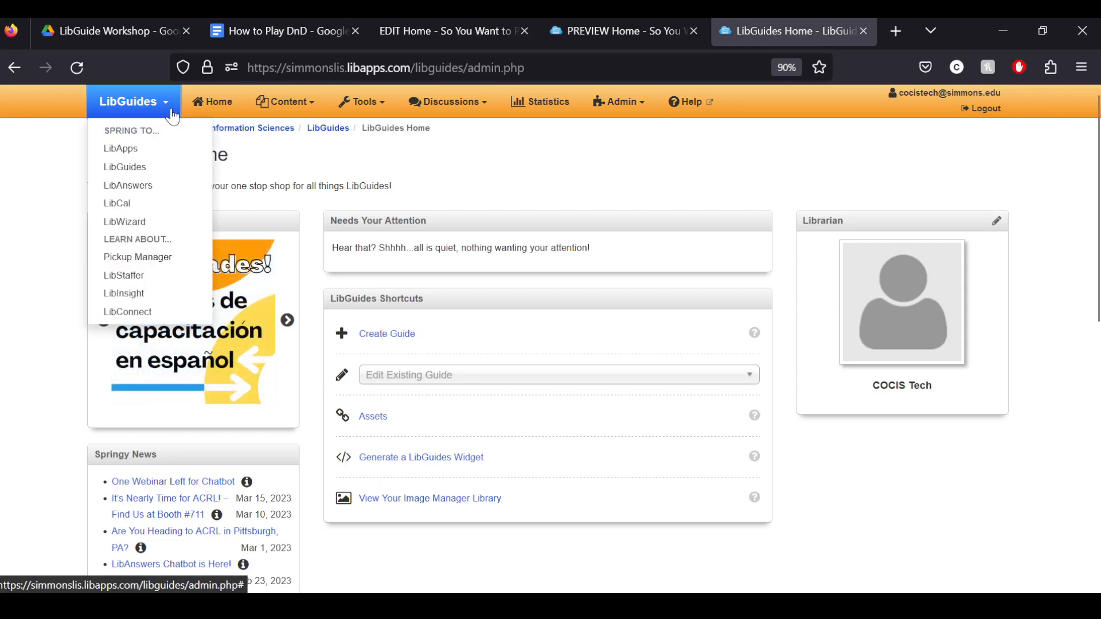
pyautogui.click(159, 148)
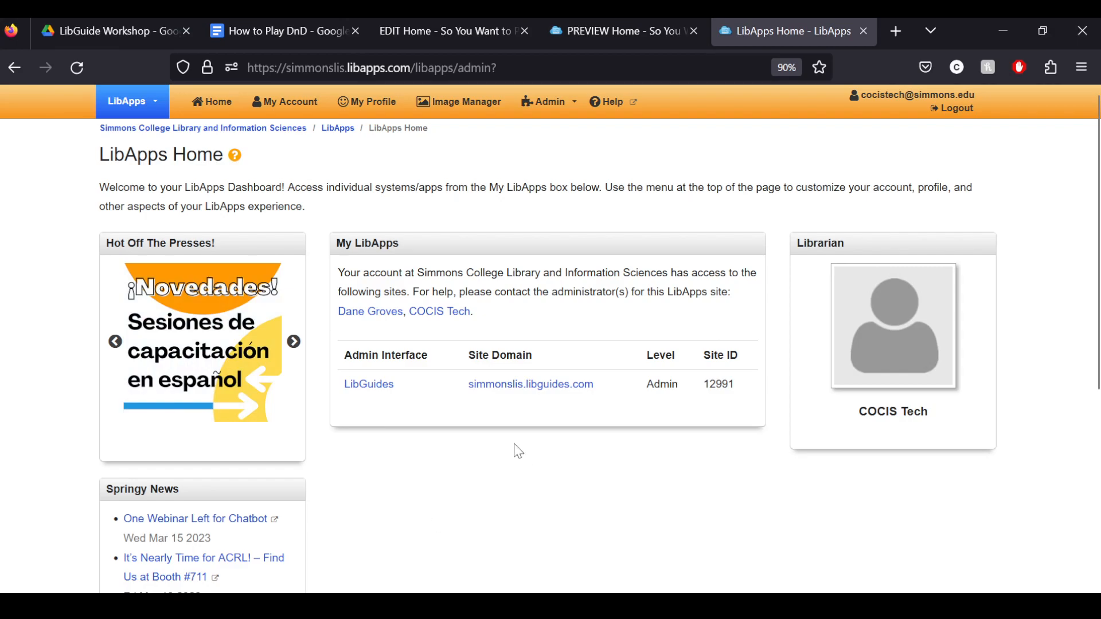
pyautogui.click(165, 109)
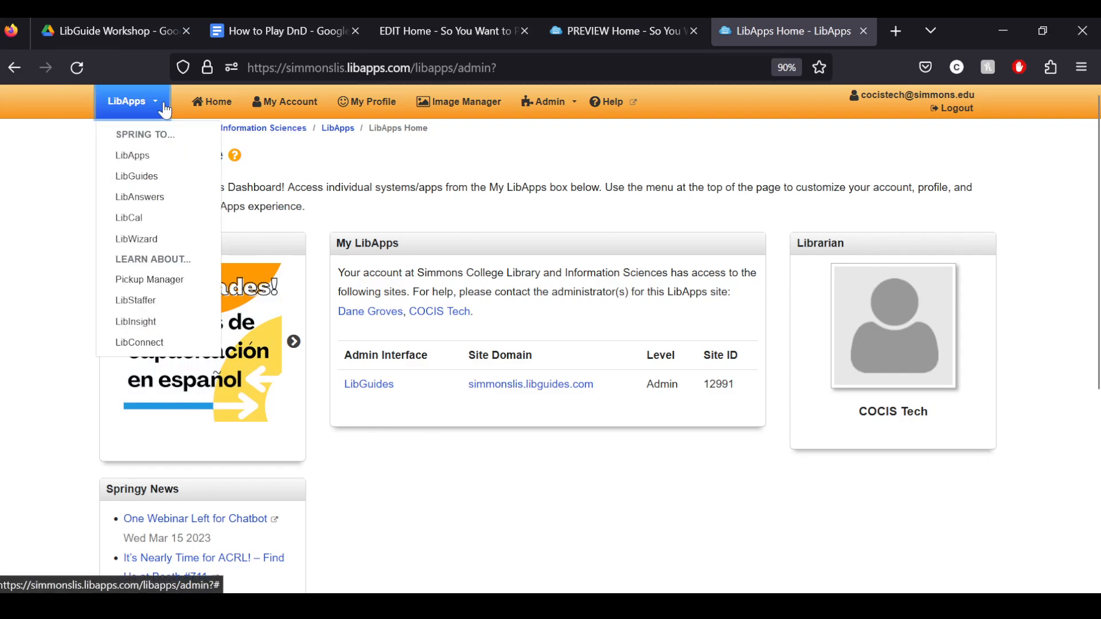
pyautogui.click(155, 177)
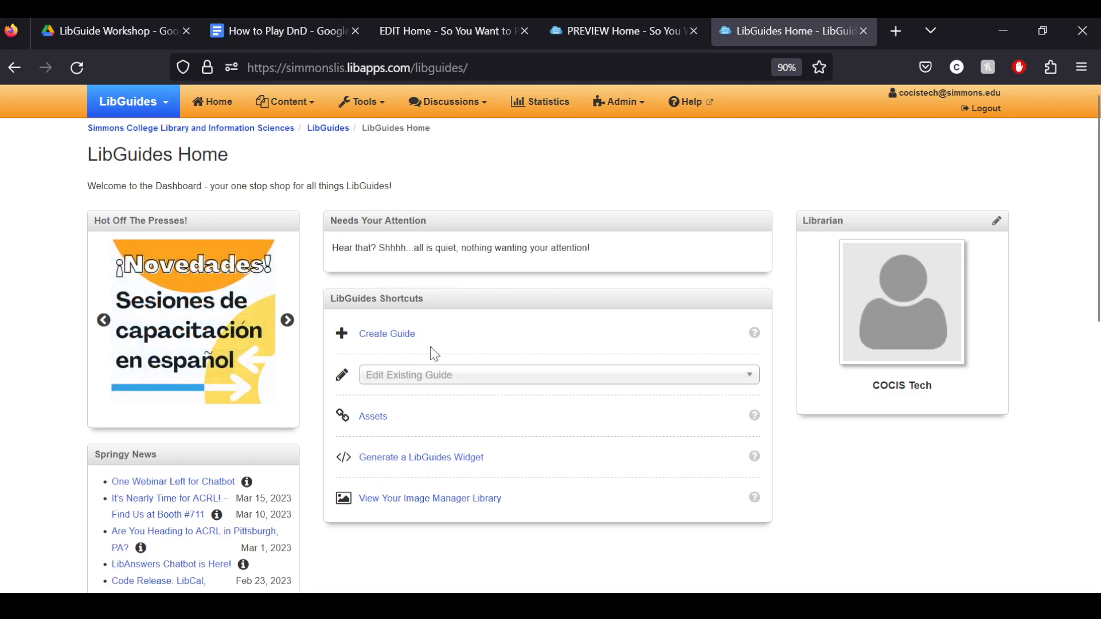
# - Create a new guide named "DnD Workshop Guide" with the default layout and settings
pyautogui.click(401, 337)
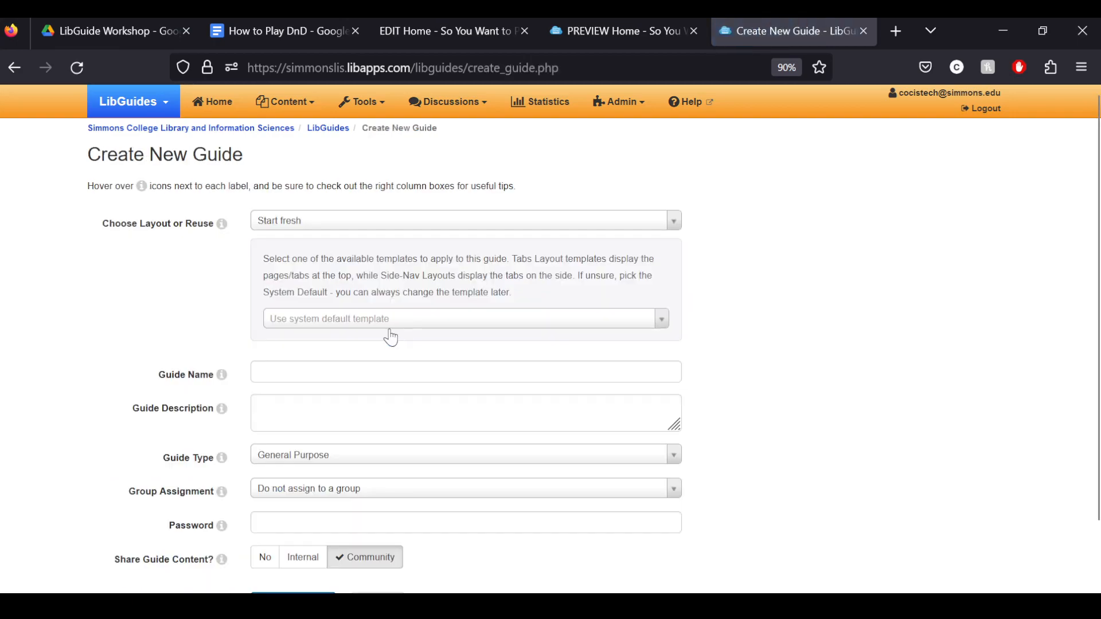
pyautogui.click(372, 369)
pyautogui.write('DnD')
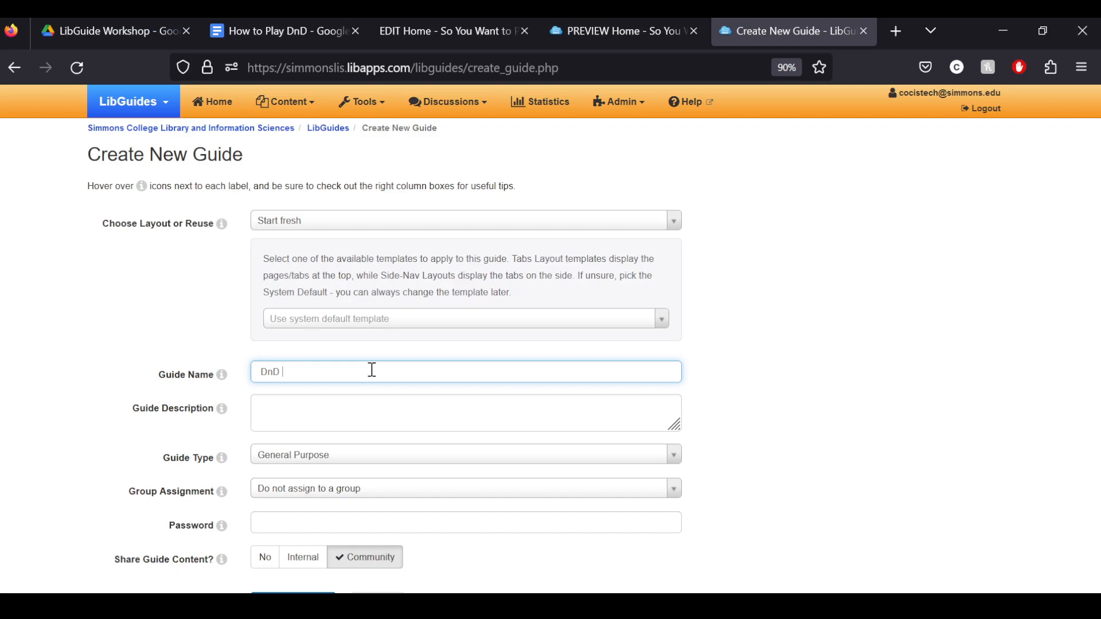
pyautogui.write(' Workshop Guide')
pyautogui.scroll(-2, 223, 432)
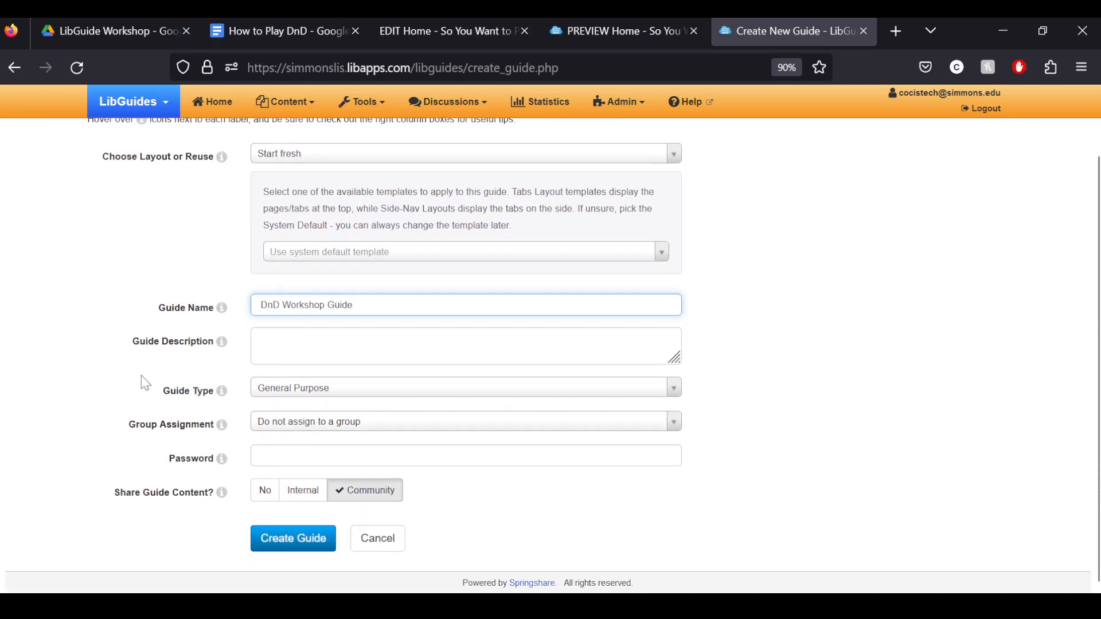
pyautogui.click(288, 538)
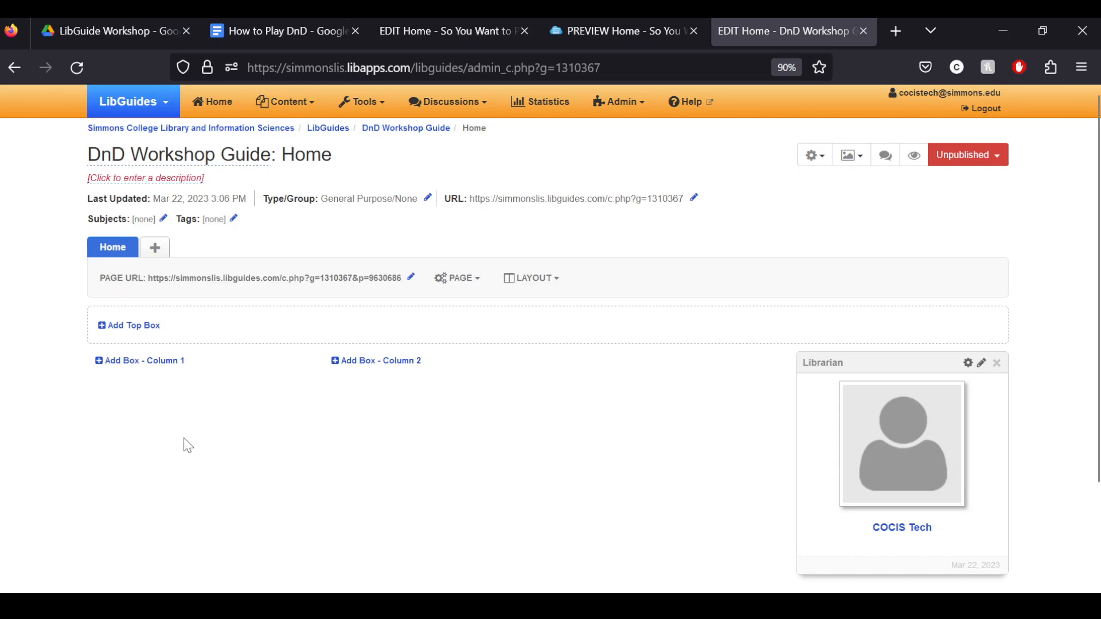
# - Review the prototype guide's edit page and the banner and introduction text at the head of its Home preview
pyautogui.click(425, 33)
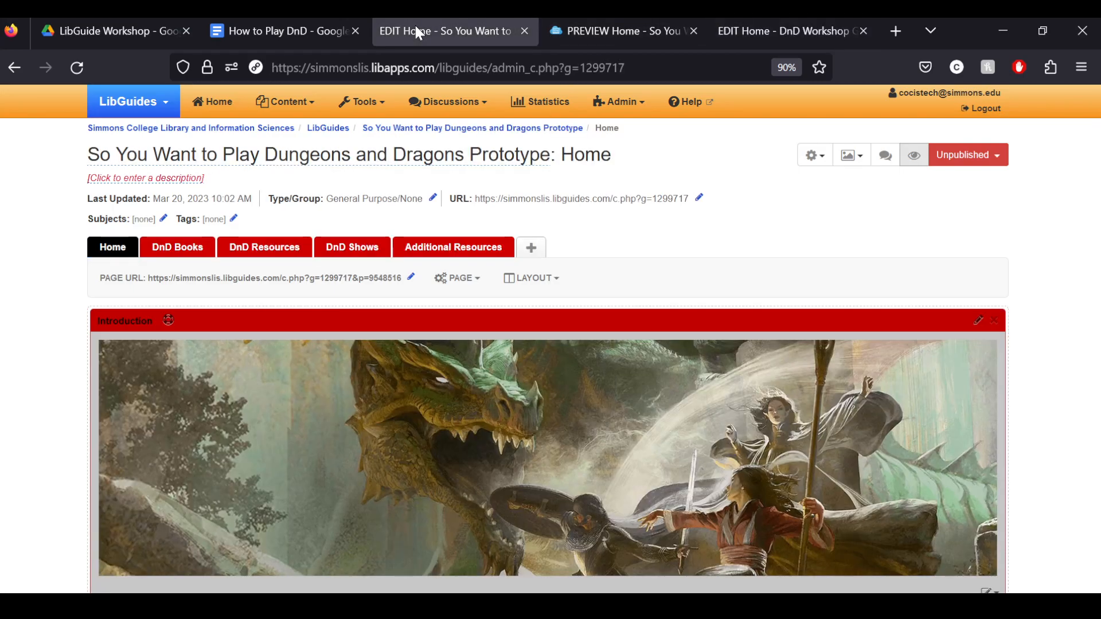
pyautogui.click(636, 31)
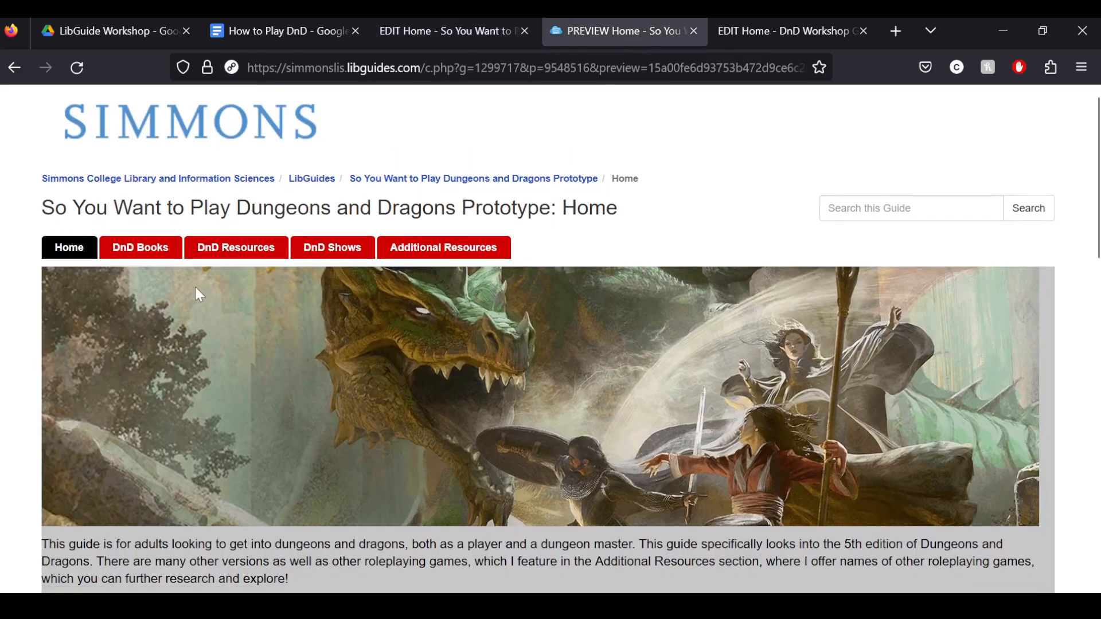
pyautogui.scroll(-3, 190, 287)
pyautogui.scroll(2, 421, 242)
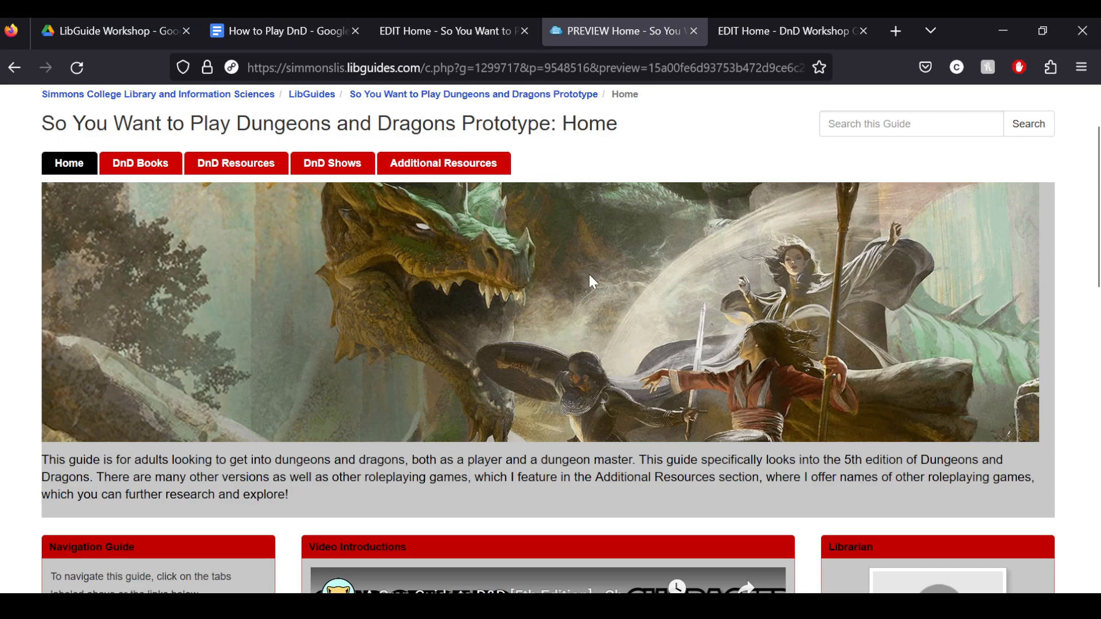
pyautogui.scroll(2, 329, 395)
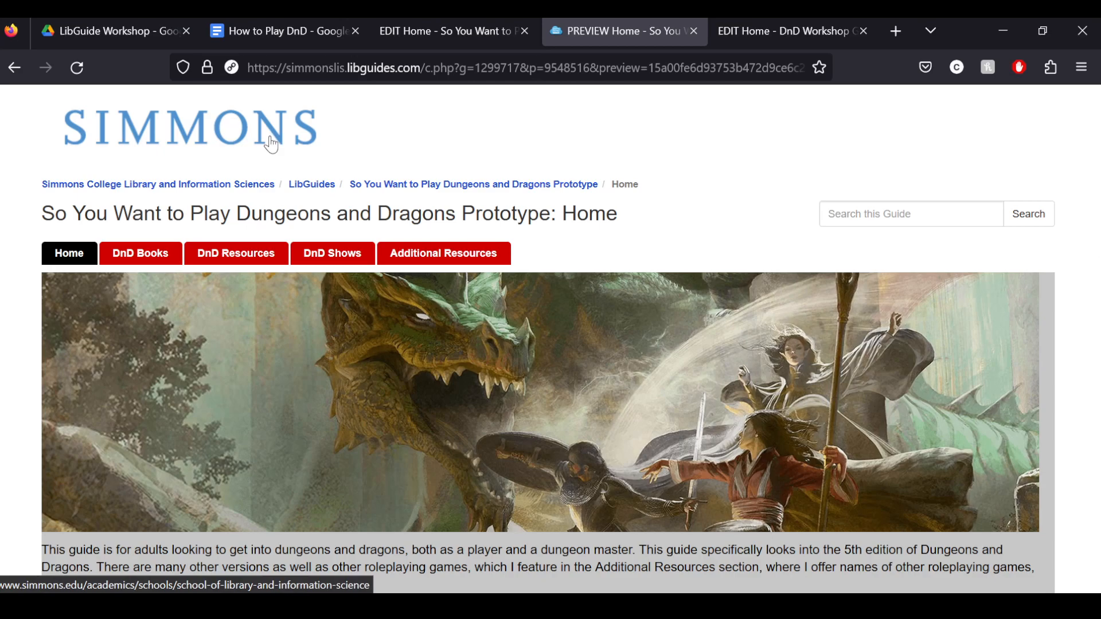
pyautogui.scroll(-2, 267, 209)
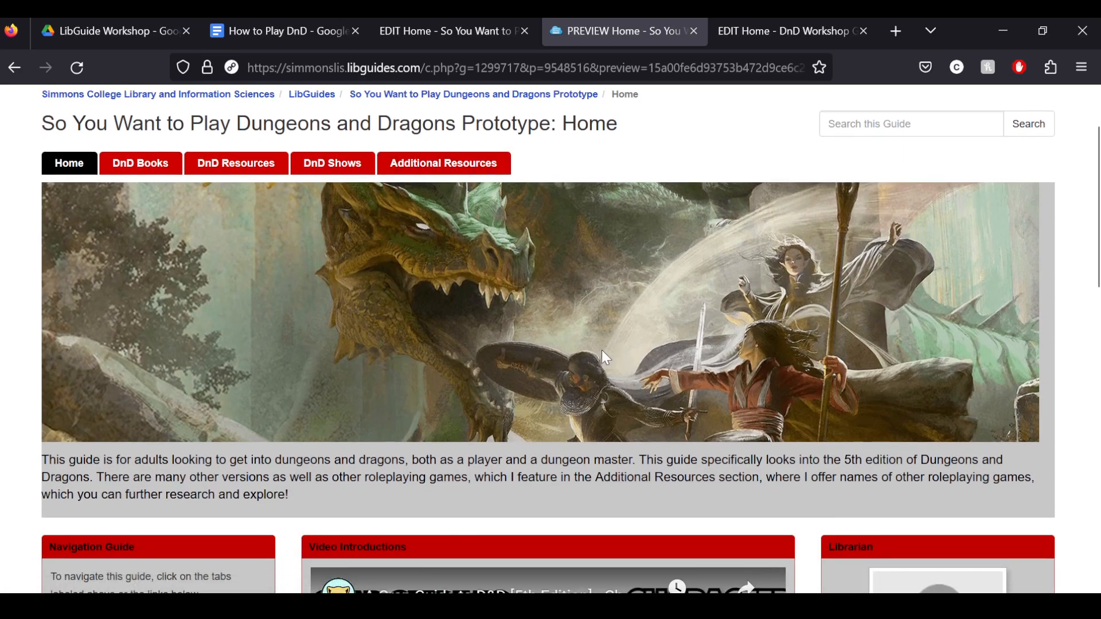
# - Return to the DnD Workshop Guide's edit page and add a Standard top box named "Introduction"
pyautogui.click(745, 30)
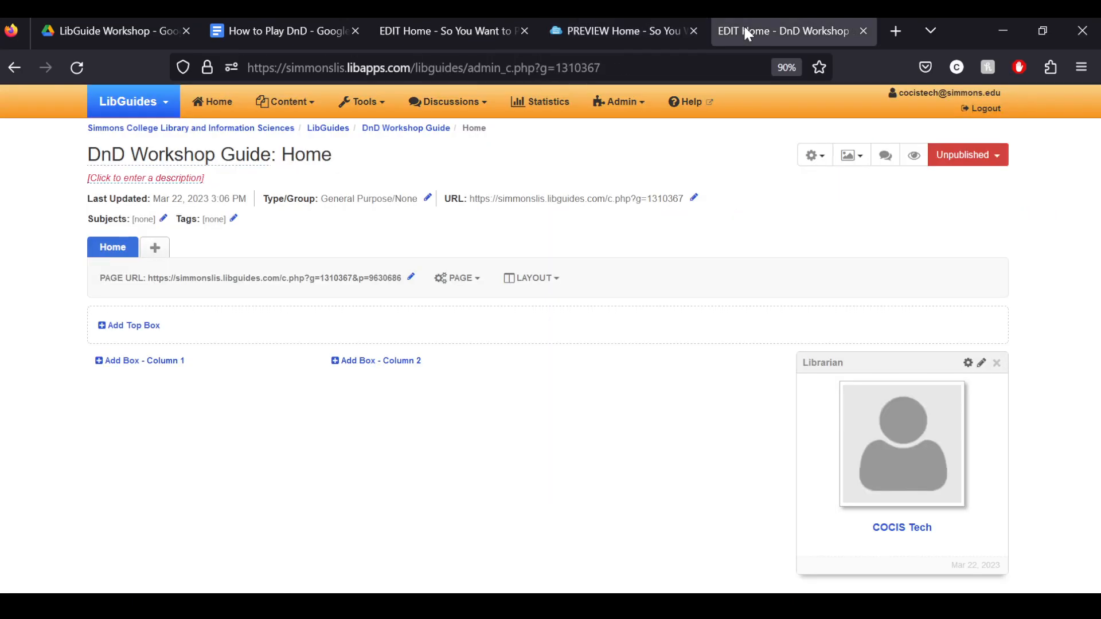
pyautogui.click(153, 329)
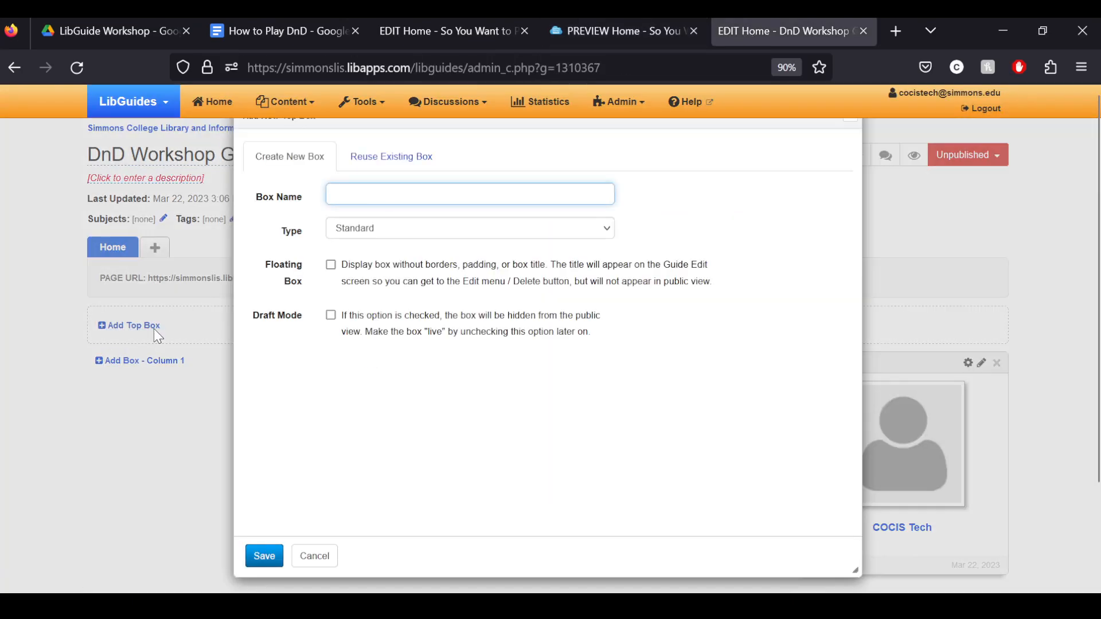
pyautogui.click(309, 555)
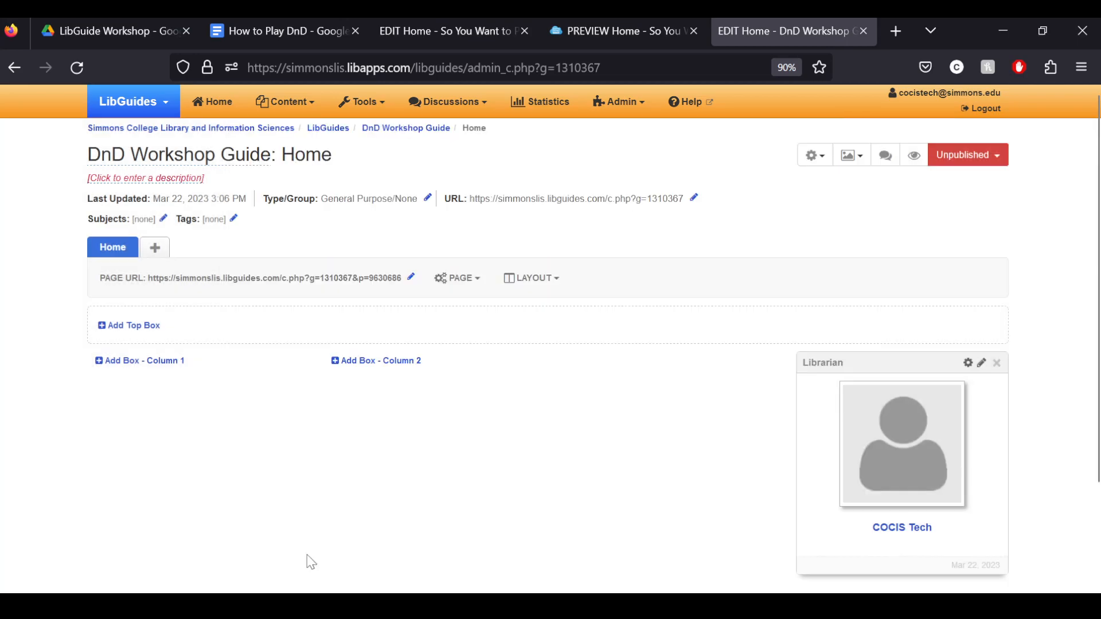
pyautogui.click(152, 328)
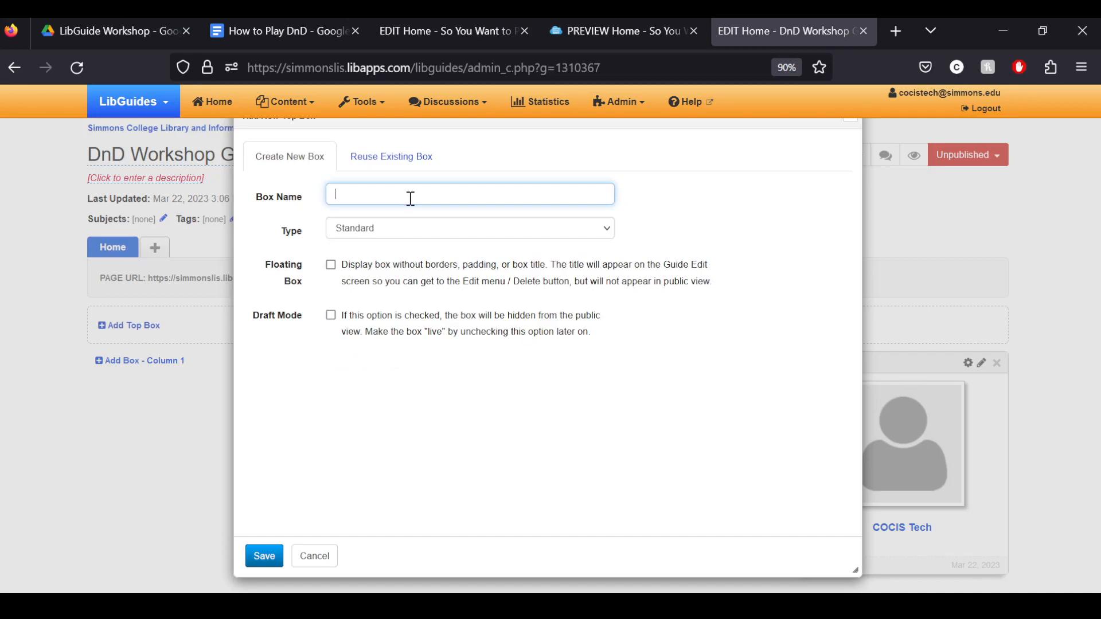
pyautogui.write('Introduction')
pyautogui.press('Tab')
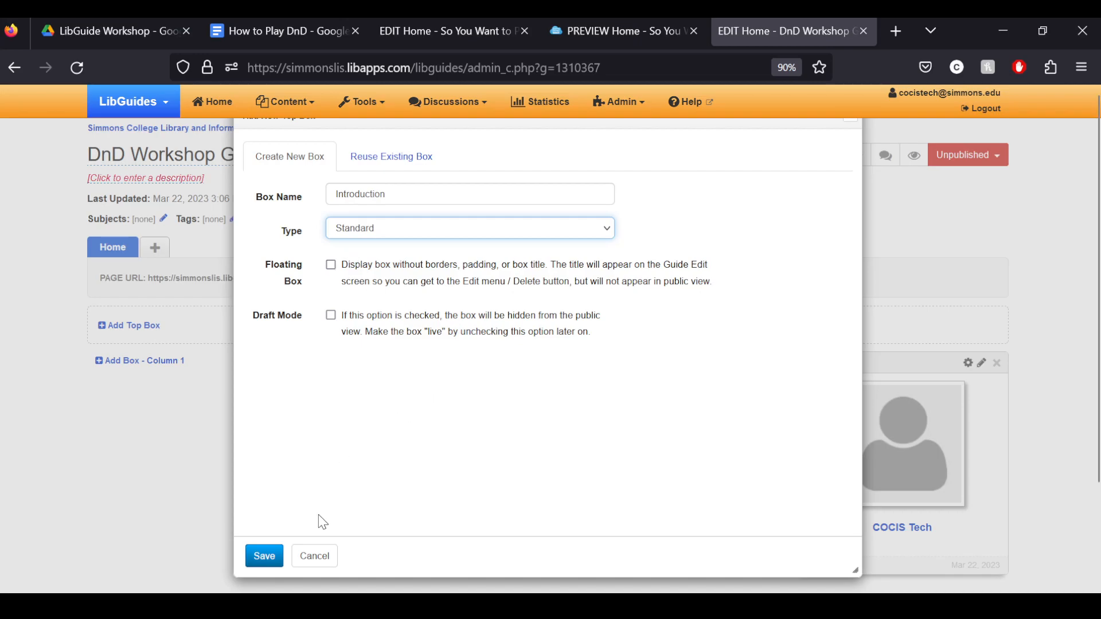
pyautogui.click(264, 557)
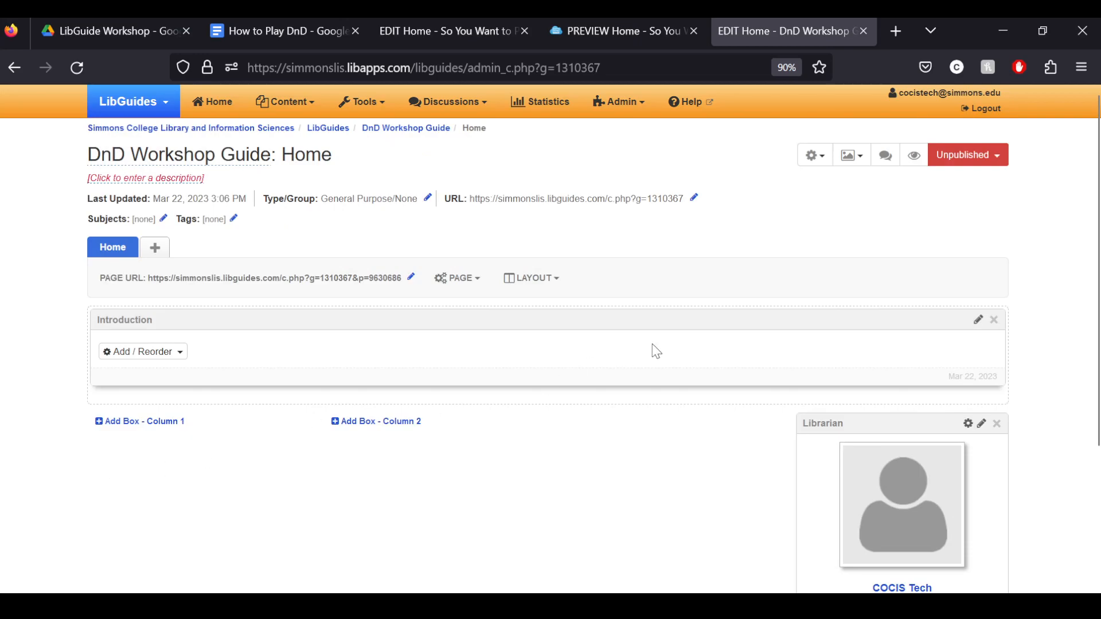
# - Start a Rich Text / HTML item in the Introduction box and insert the HERO_StartBox.jpg banner using its pasted image URL
pyautogui.scroll(-3, 191, 408)
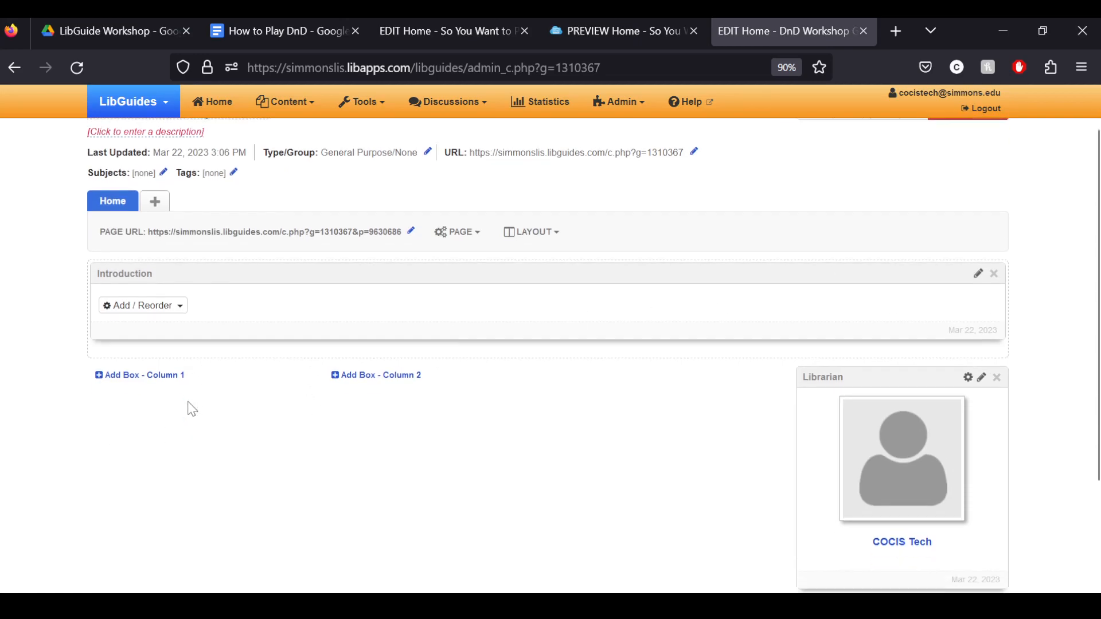
pyautogui.scroll(3, 174, 363)
pyautogui.click(166, 356)
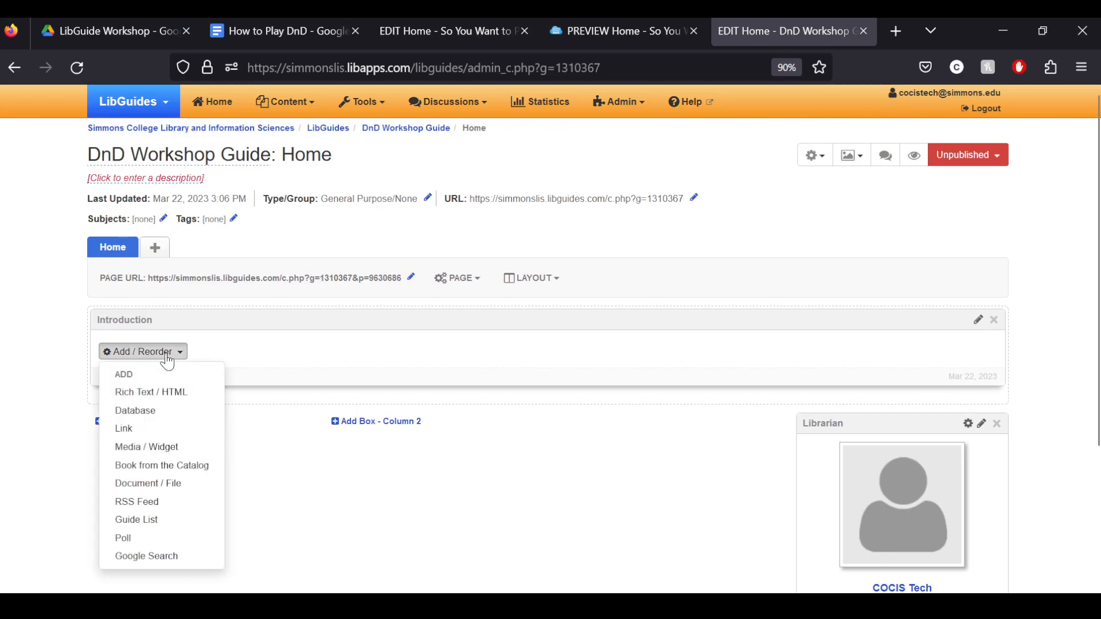
pyautogui.click(151, 394)
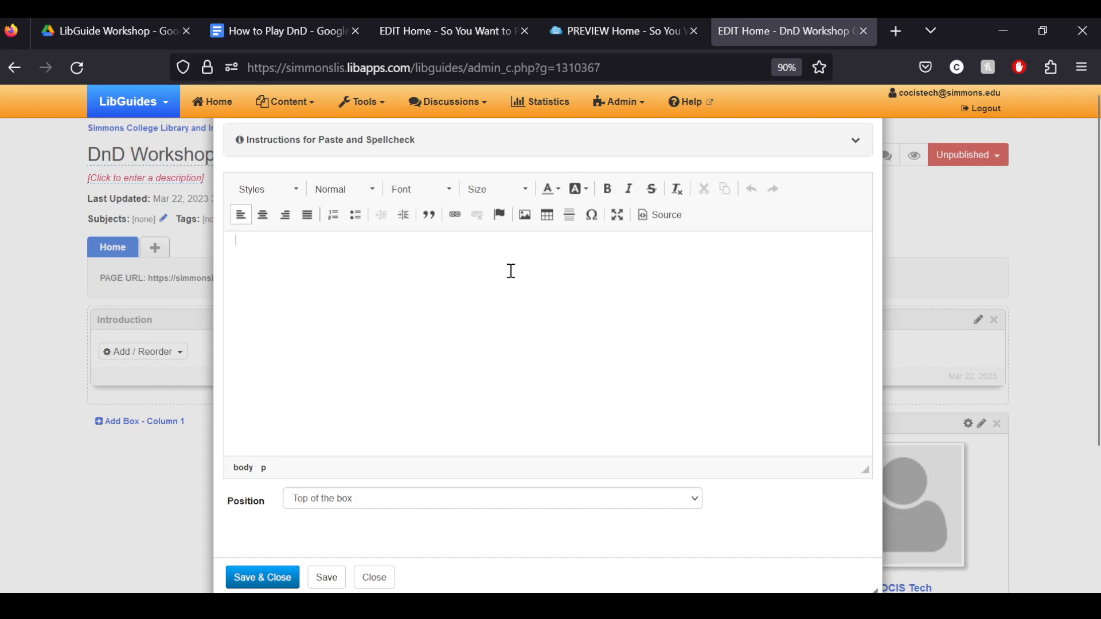
pyautogui.click(525, 216)
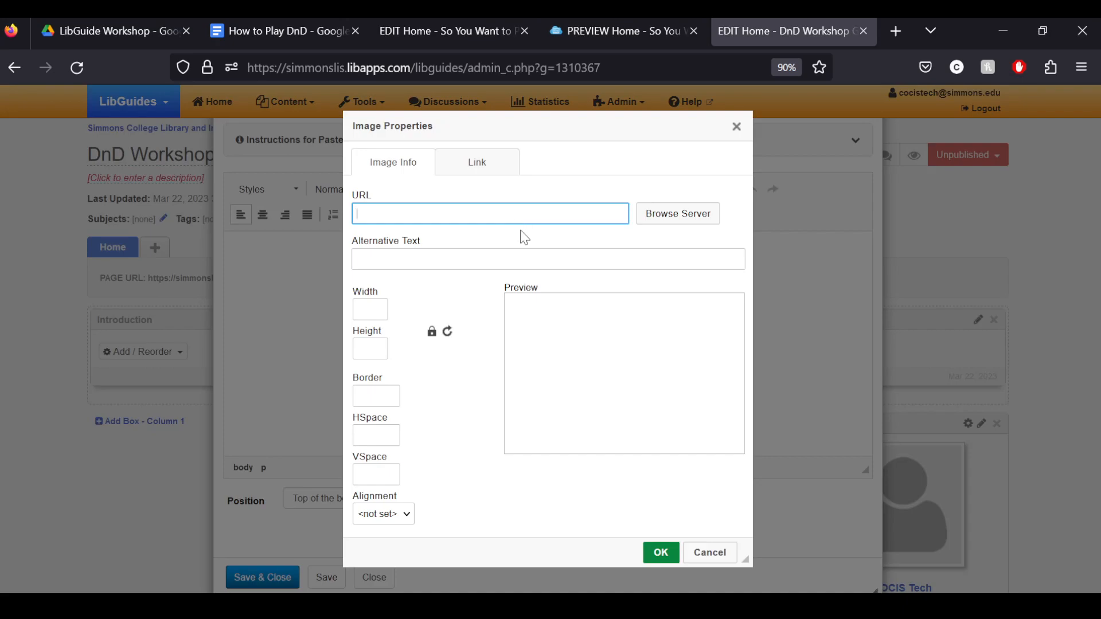
pyautogui.click(655, 221)
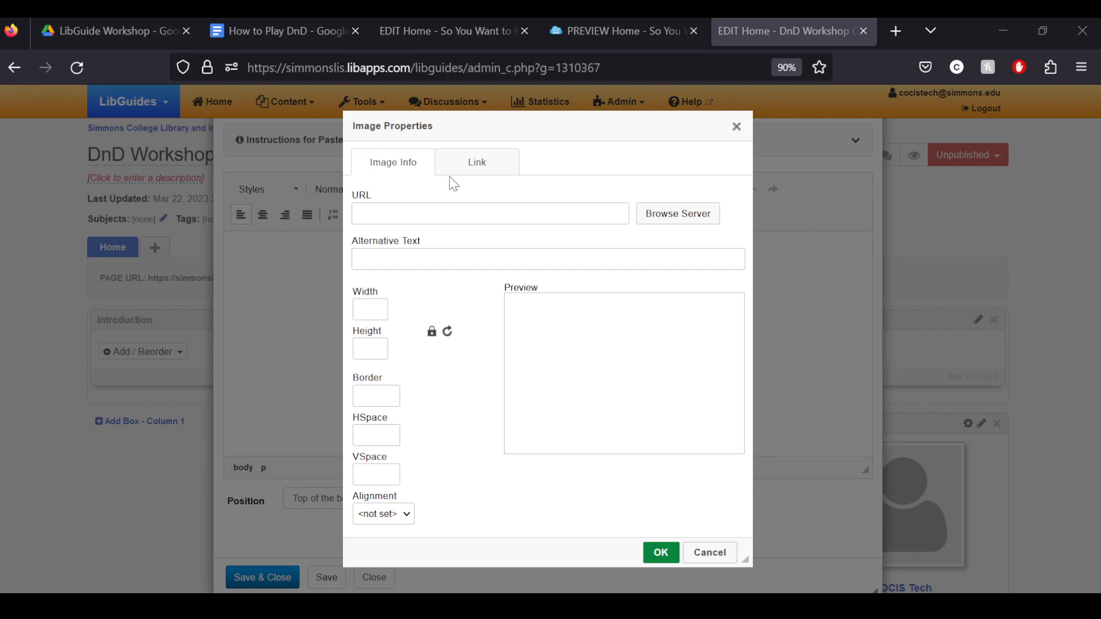
pyautogui.click(443, 214)
pyautogui.hotkey('ctrl', 'v')
pyautogui.press('Tab')
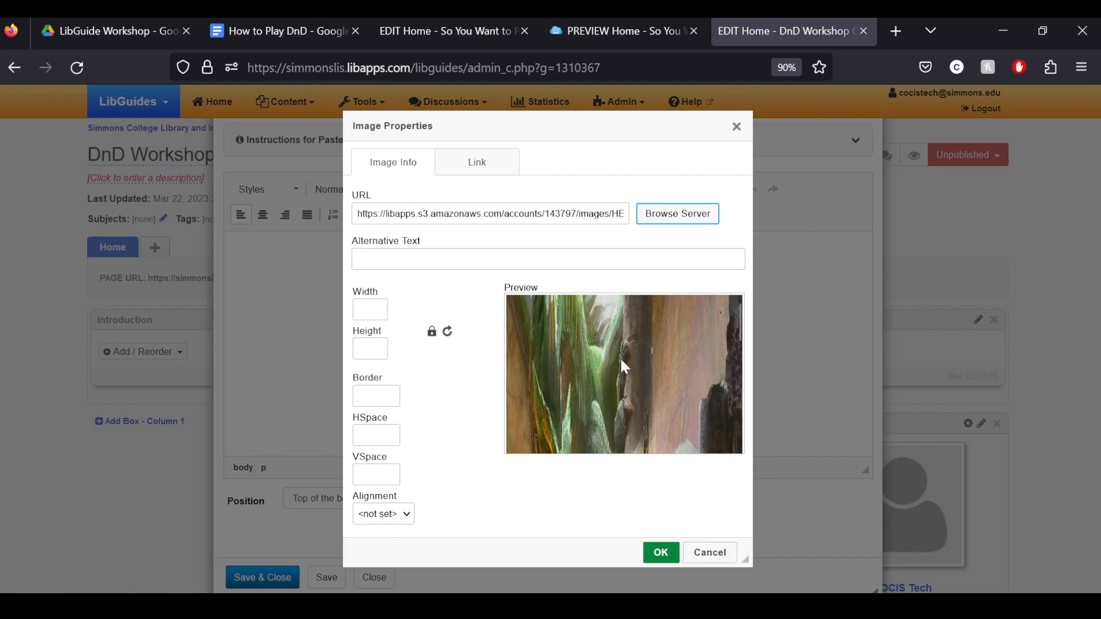
pyautogui.click(660, 552)
# - Save and close the banner item, and check how the image fits in the Introduction box
pyautogui.scroll(-3, 552, 329)
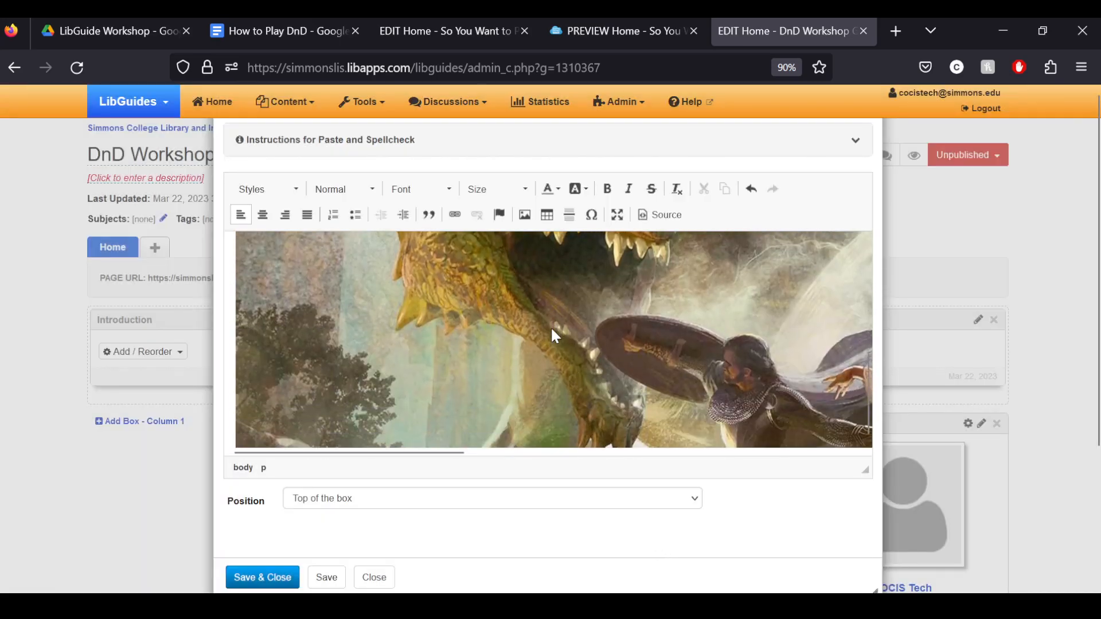
pyautogui.scroll(3, 551, 329)
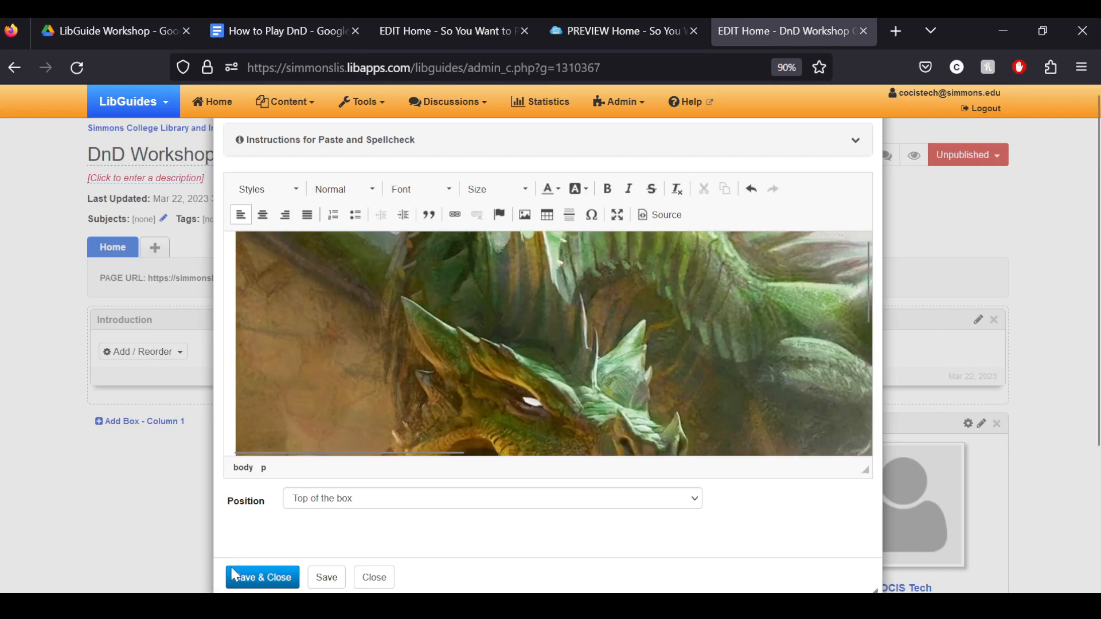
pyautogui.click(278, 576)
pyautogui.scroll(-6, 290, 418)
pyautogui.scroll(2, 211, 433)
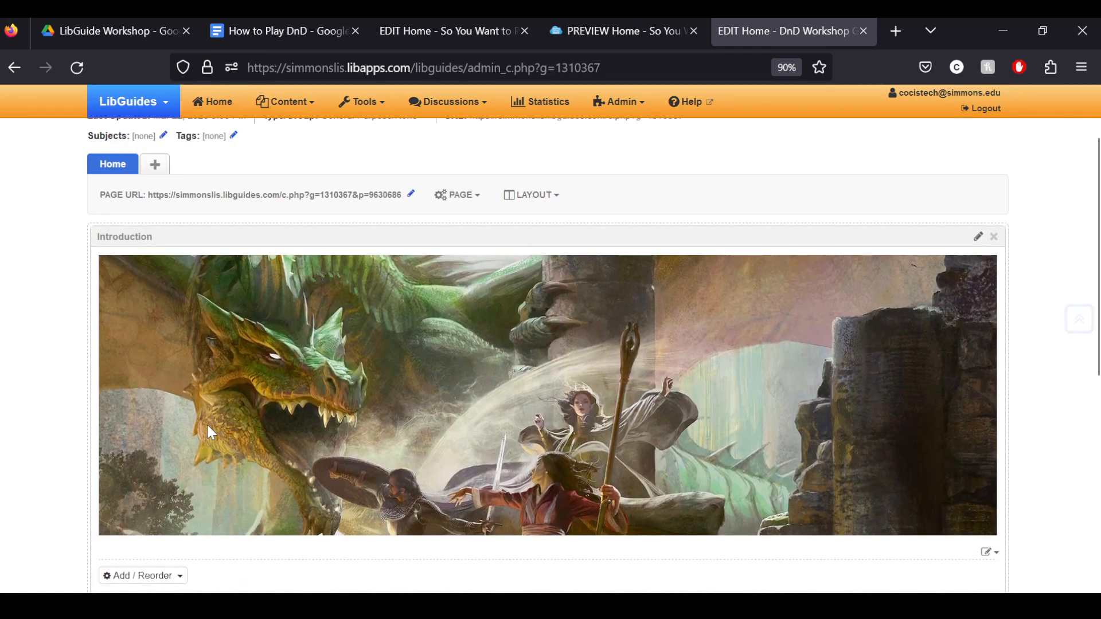
pyautogui.scroll(-1, 211, 433)
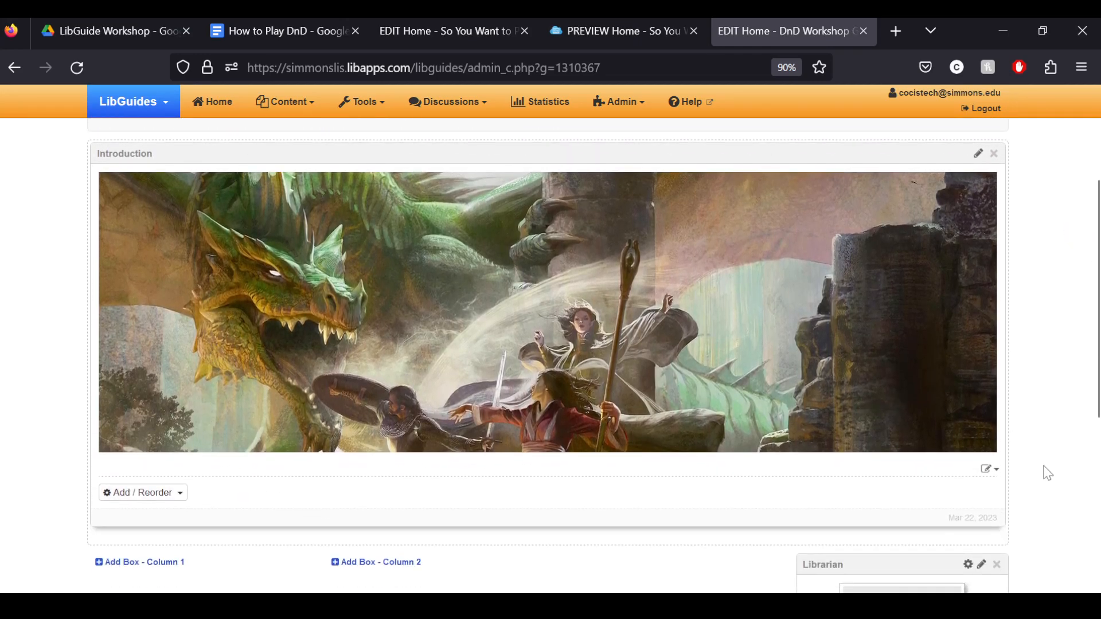
# - Set the Introduction banner image's width to 1700 with proportional height, save the item, and check the resized banner
pyautogui.click(996, 470)
pyautogui.click(1004, 490)
pyautogui.doubleClick(580, 331)
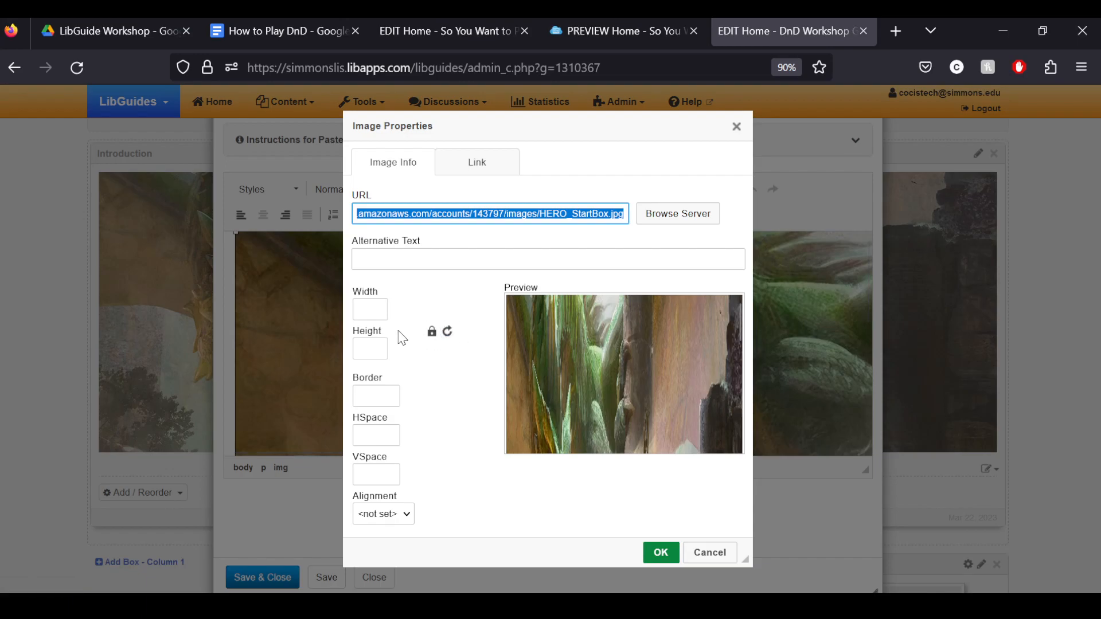
pyautogui.click(370, 304)
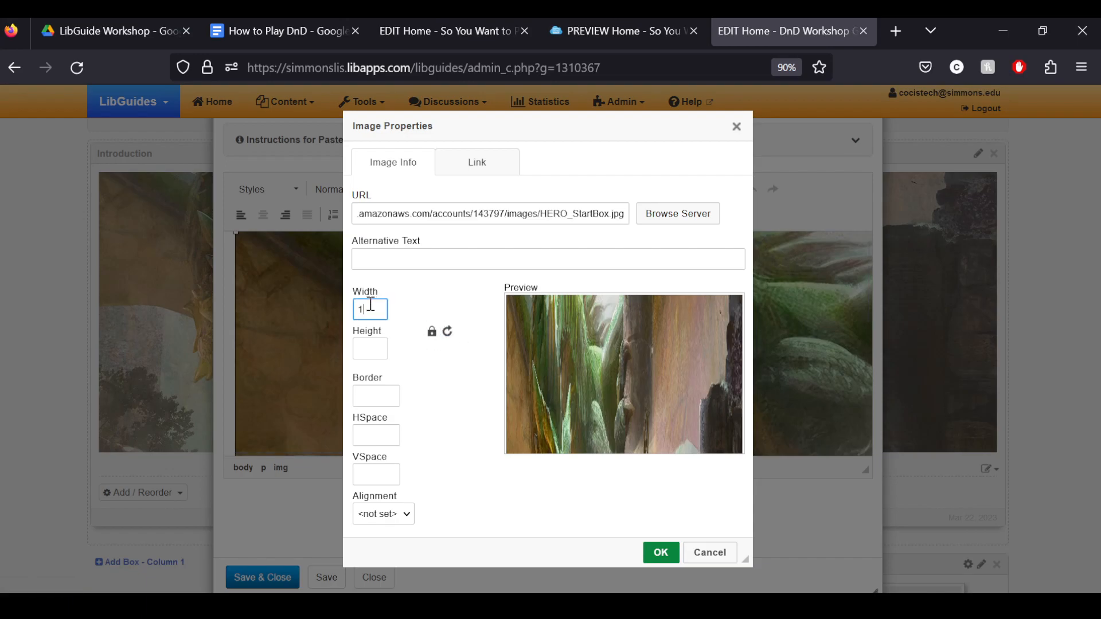
pyautogui.write('1700')
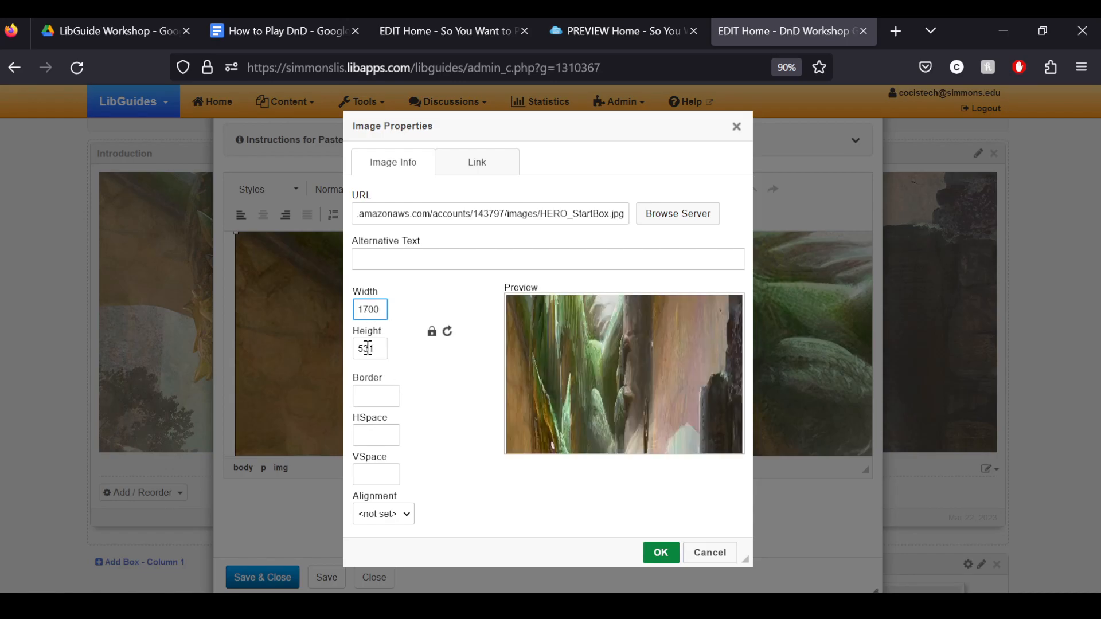
pyautogui.click(460, 385)
pyautogui.click(664, 553)
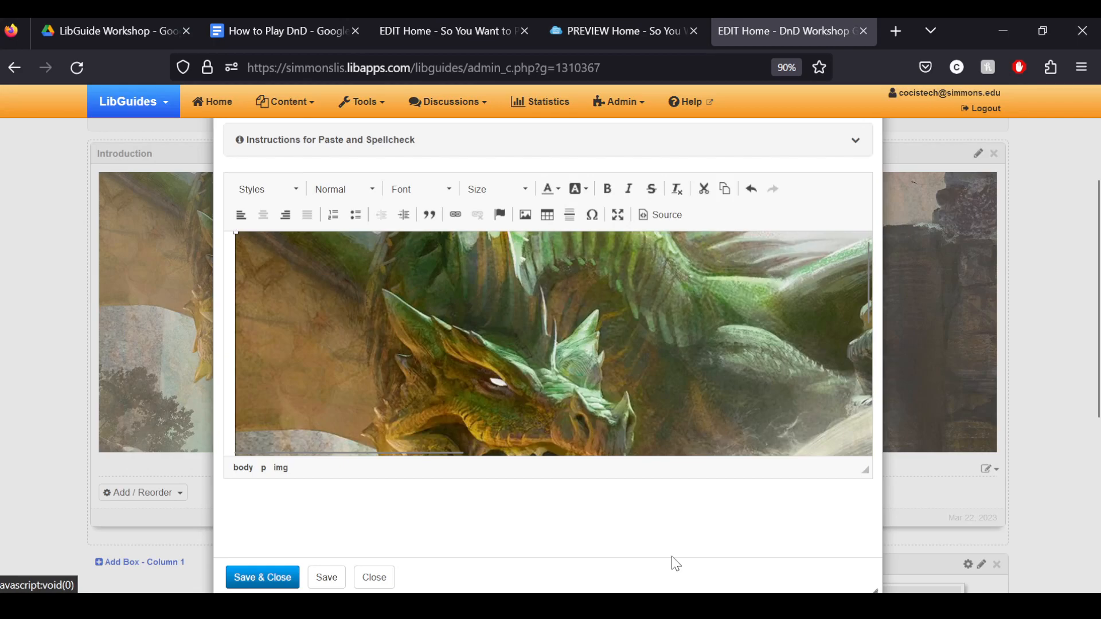
pyautogui.click(243, 575)
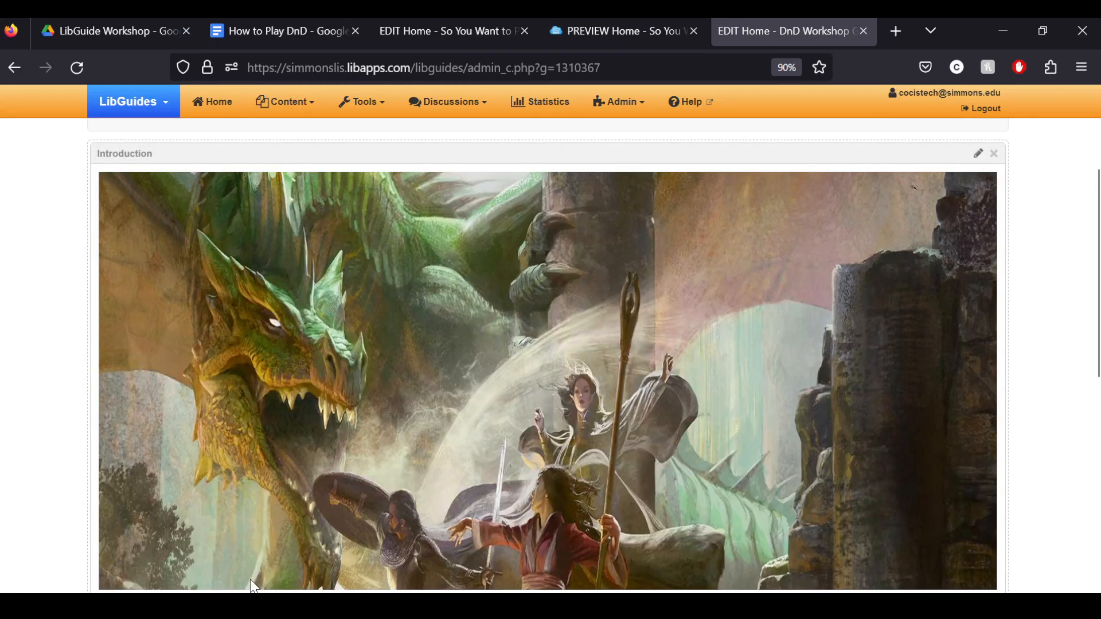
pyautogui.scroll(-2, 207, 462)
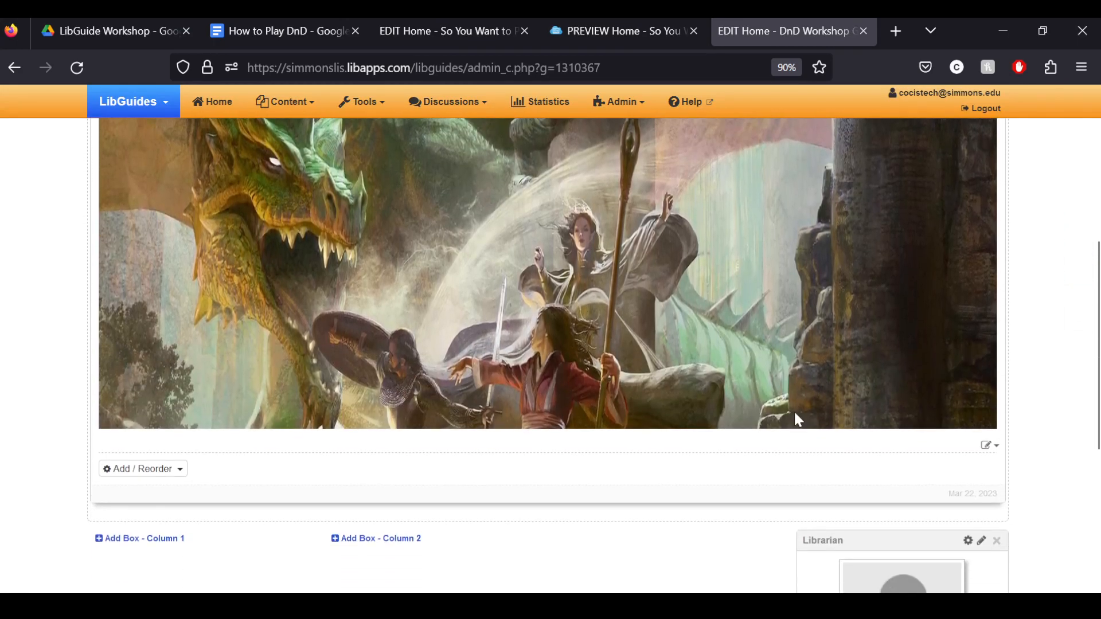
# - Check the banner width notes in the How to Play DnD document in Google Docs and the banner in the prototype preview
pyautogui.click(288, 26)
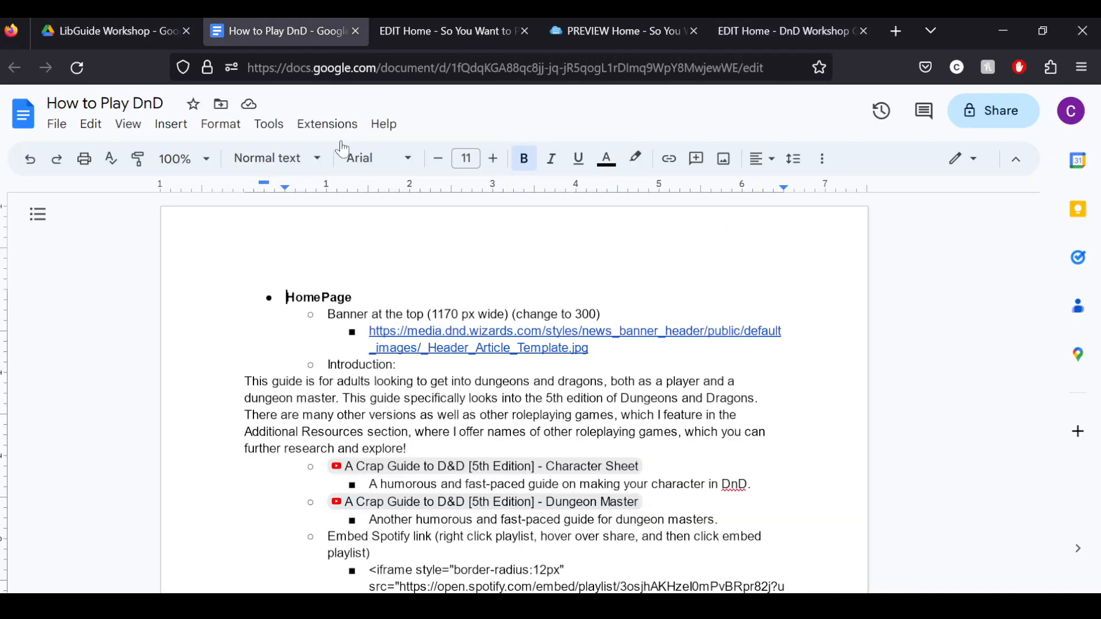
pyautogui.click(642, 26)
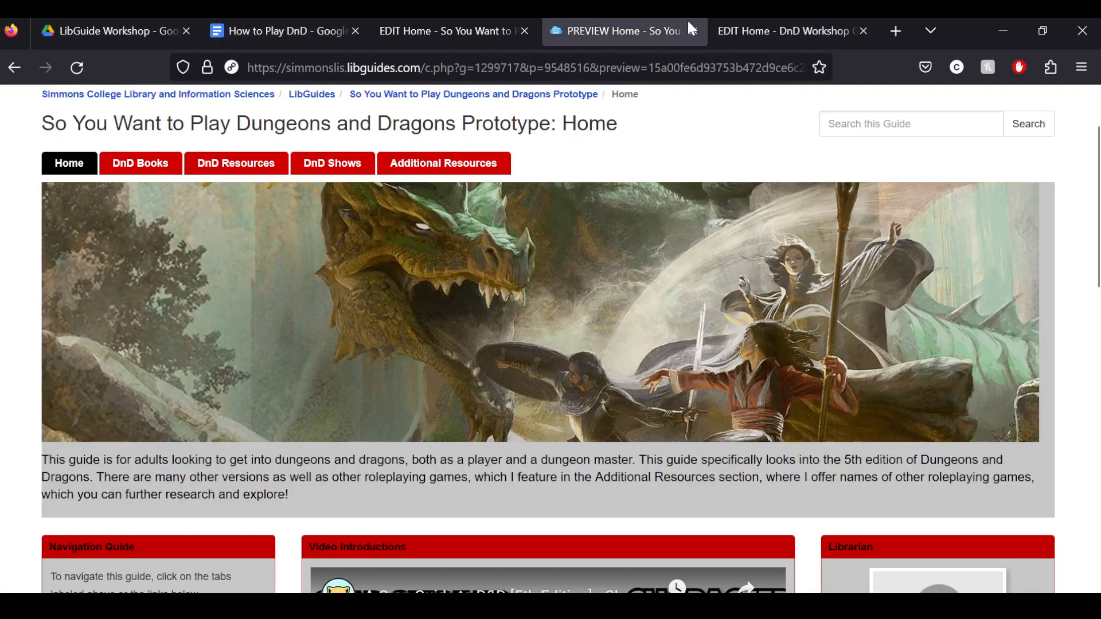
pyautogui.click(765, 23)
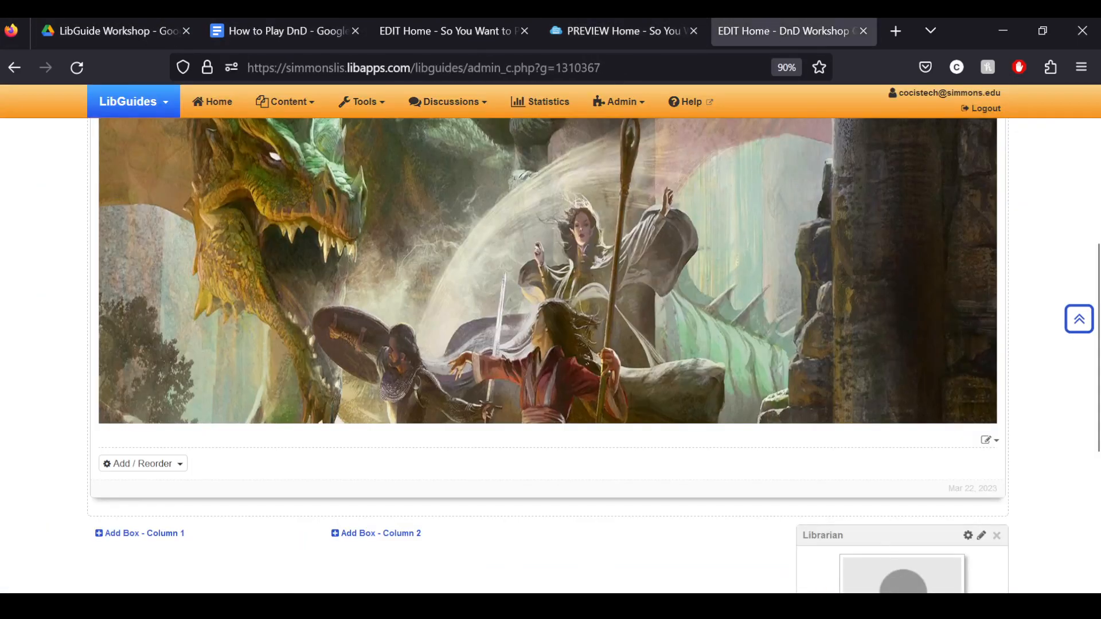
# - Set the Introduction banner image's width to 1170 with proportional height, and save and close the item
pyautogui.click(996, 441)
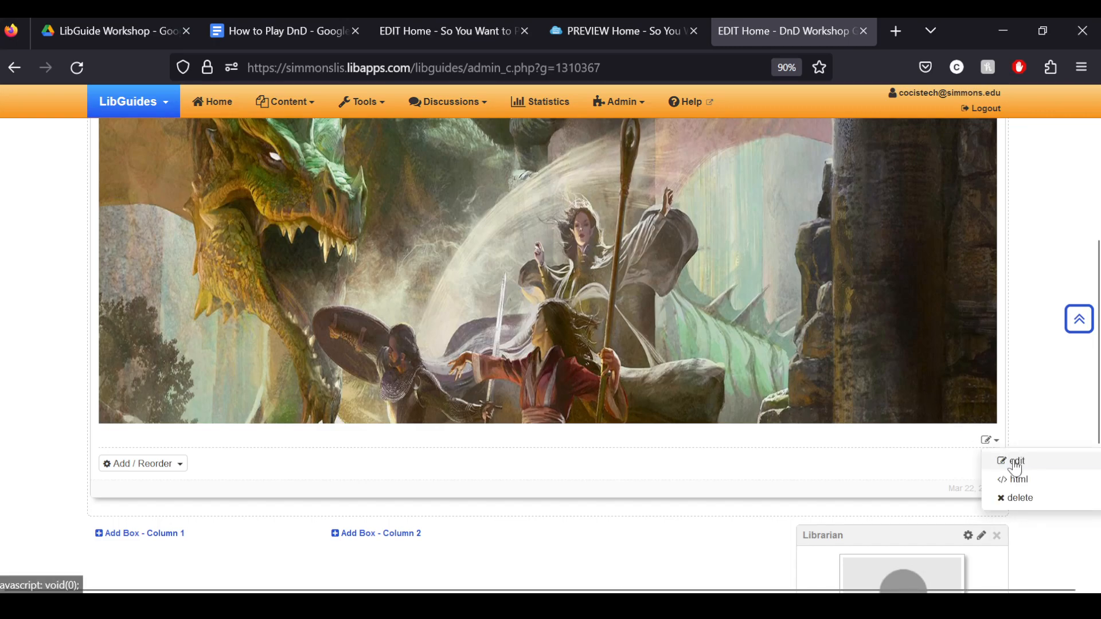
pyautogui.click(1013, 460)
pyautogui.doubleClick(505, 382)
pyautogui.click(380, 309)
pyautogui.moveTo(379, 309); pyautogui.dragTo(313, 309)
pyautogui.write('1170')
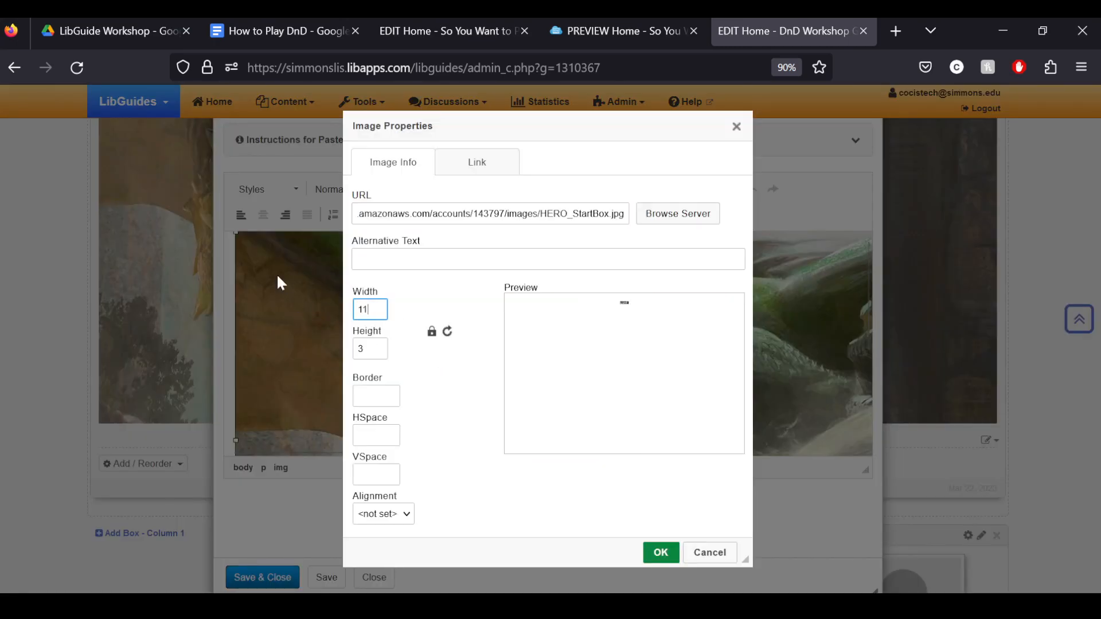
pyautogui.click(661, 552)
pyautogui.click(248, 583)
pyautogui.scroll(5, 285, 459)
pyautogui.scroll(-2, 275, 450)
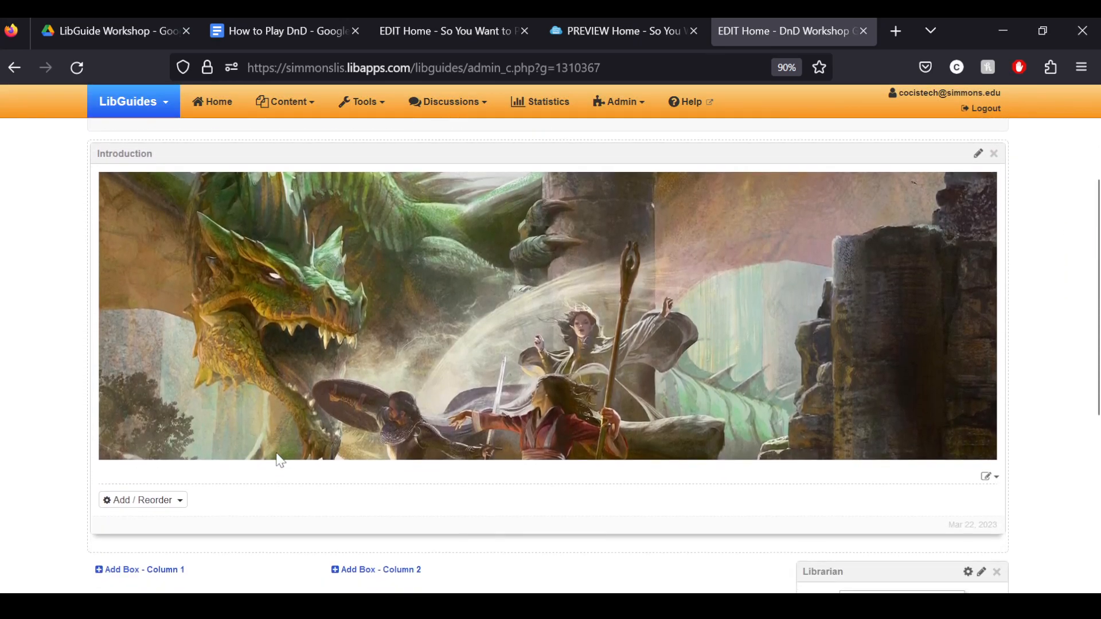
# - Start a Rich Text / HTML item in the Introduction box and copy the introduction paragraph from the How to Play DnD document in Google Docs
pyautogui.click(160, 509)
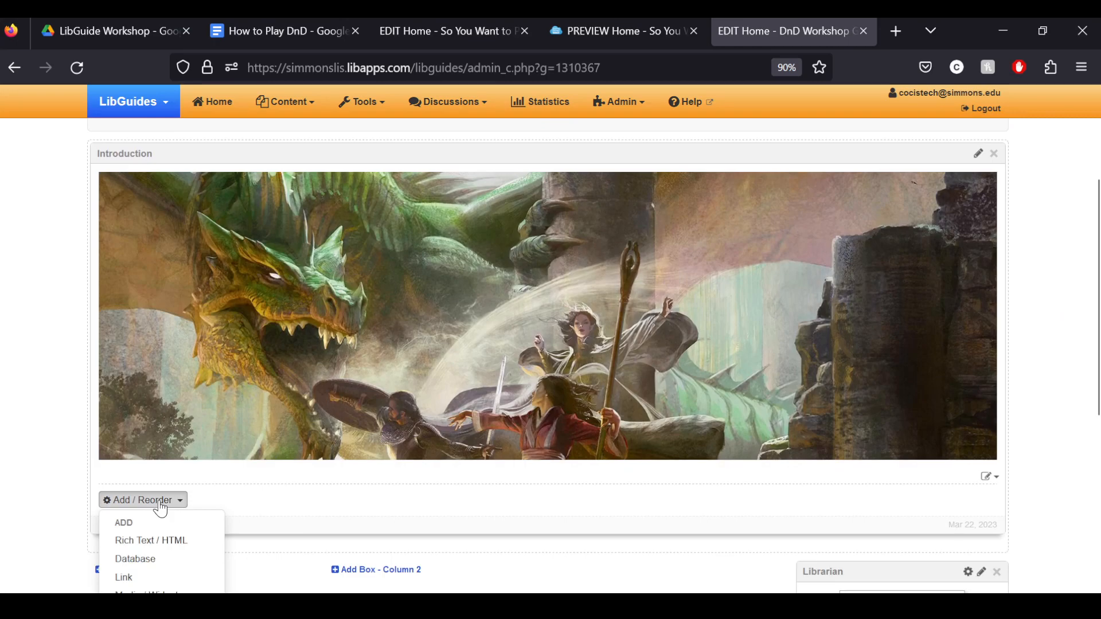
pyautogui.click(171, 542)
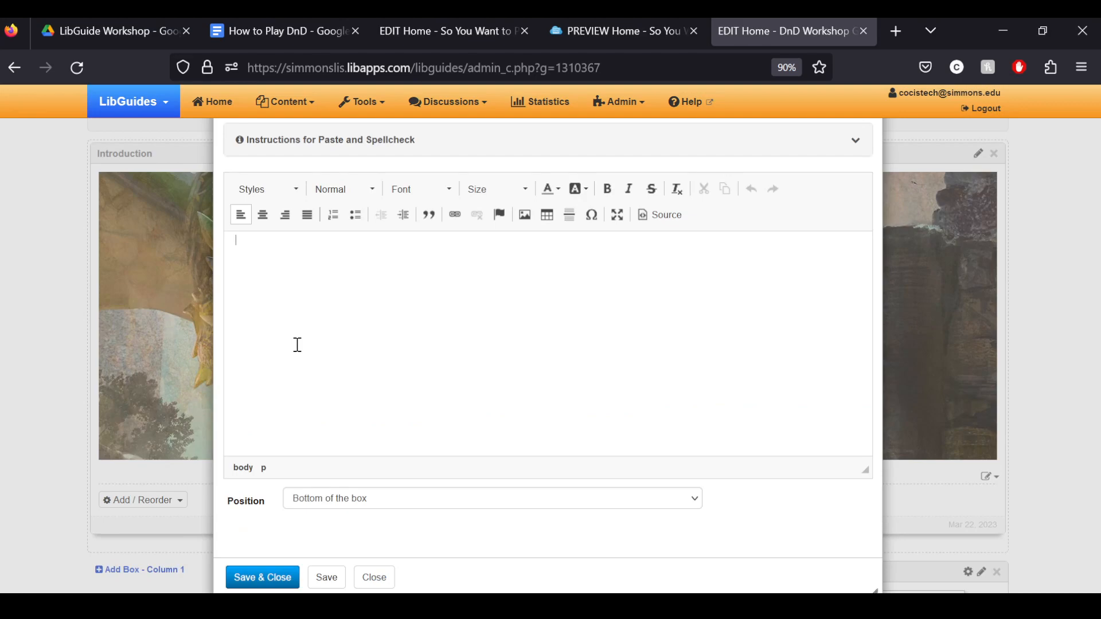
pyautogui.click(296, 32)
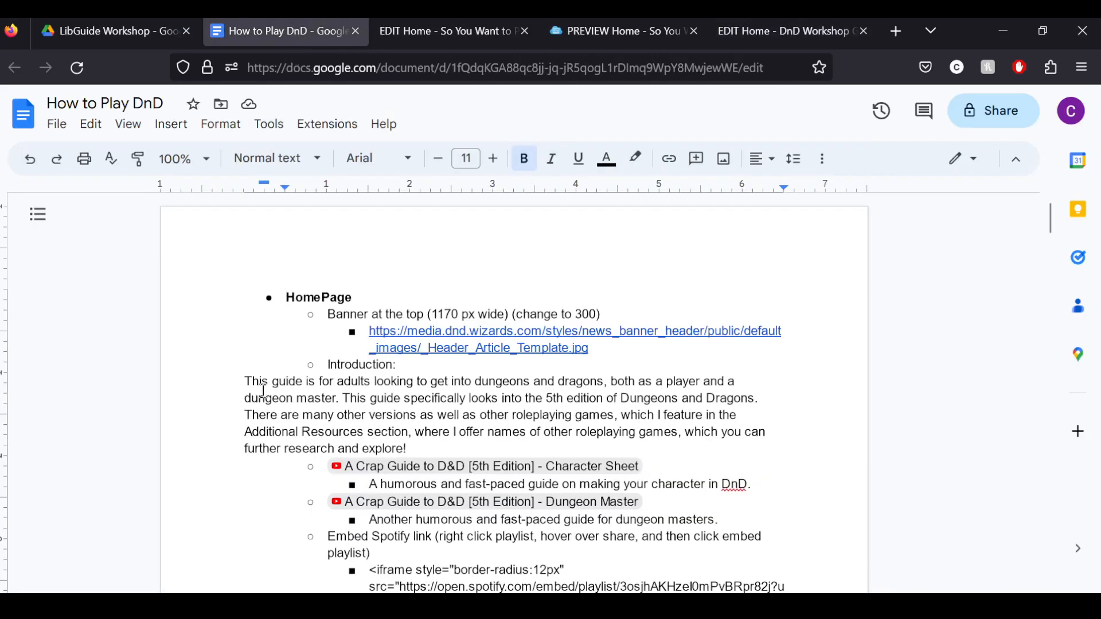
pyautogui.scroll(-7, 234, 413)
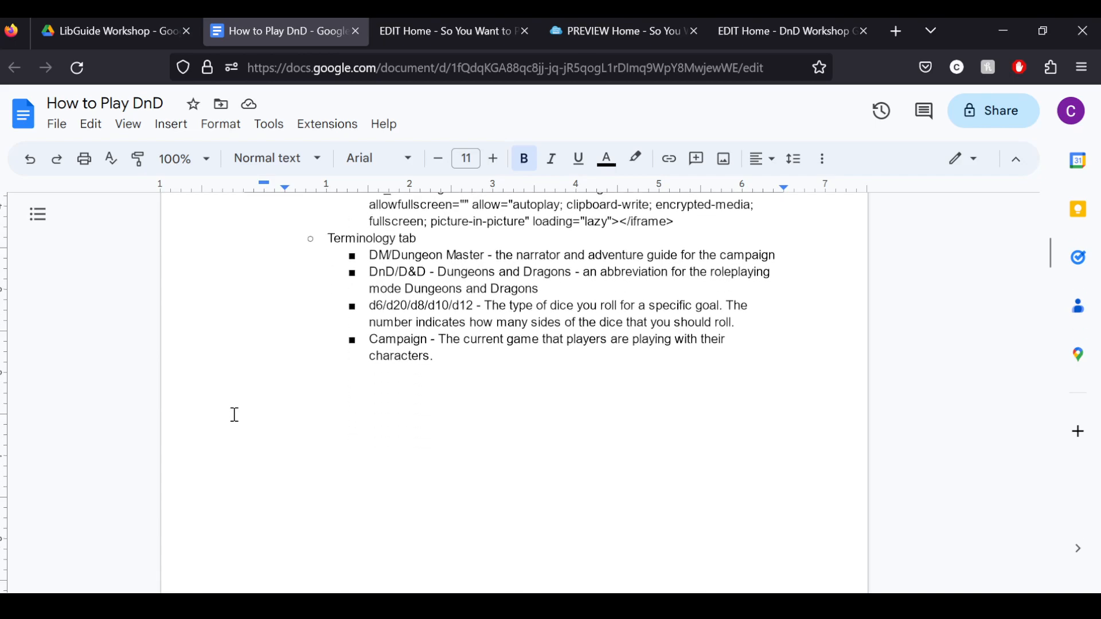
pyautogui.scroll(-15, 234, 414)
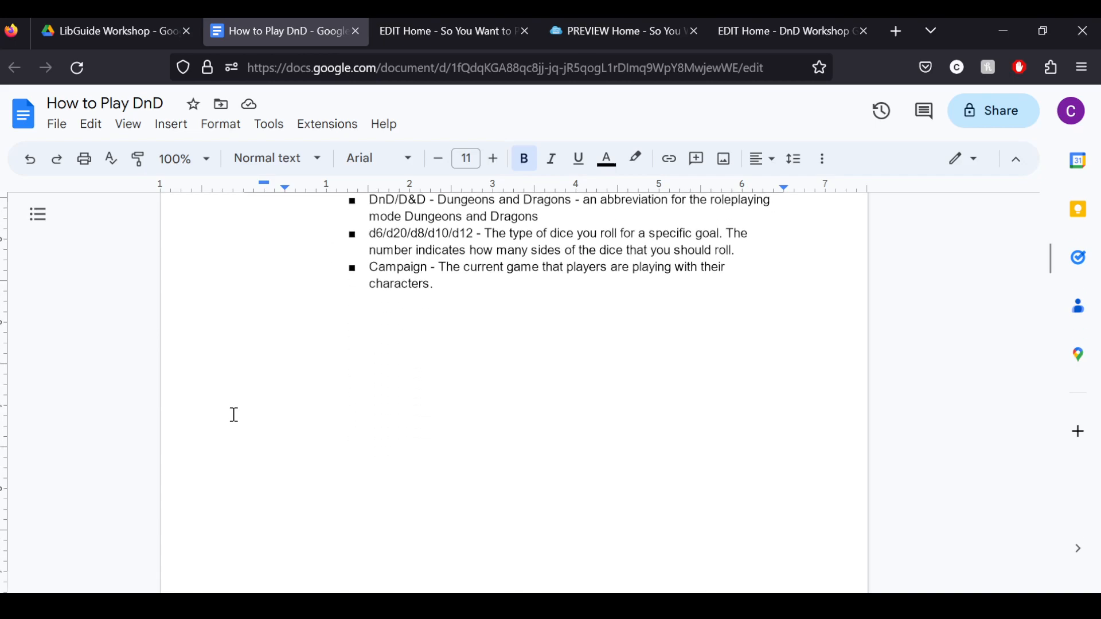
pyautogui.scroll(-12, 234, 413)
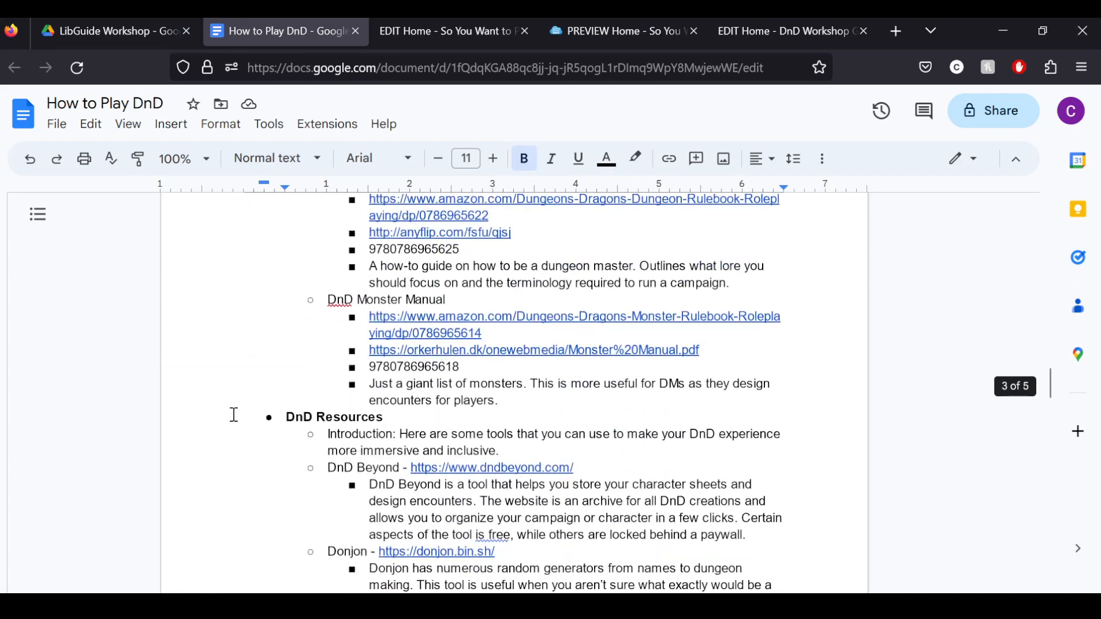
pyautogui.scroll(-8, 215, 414)
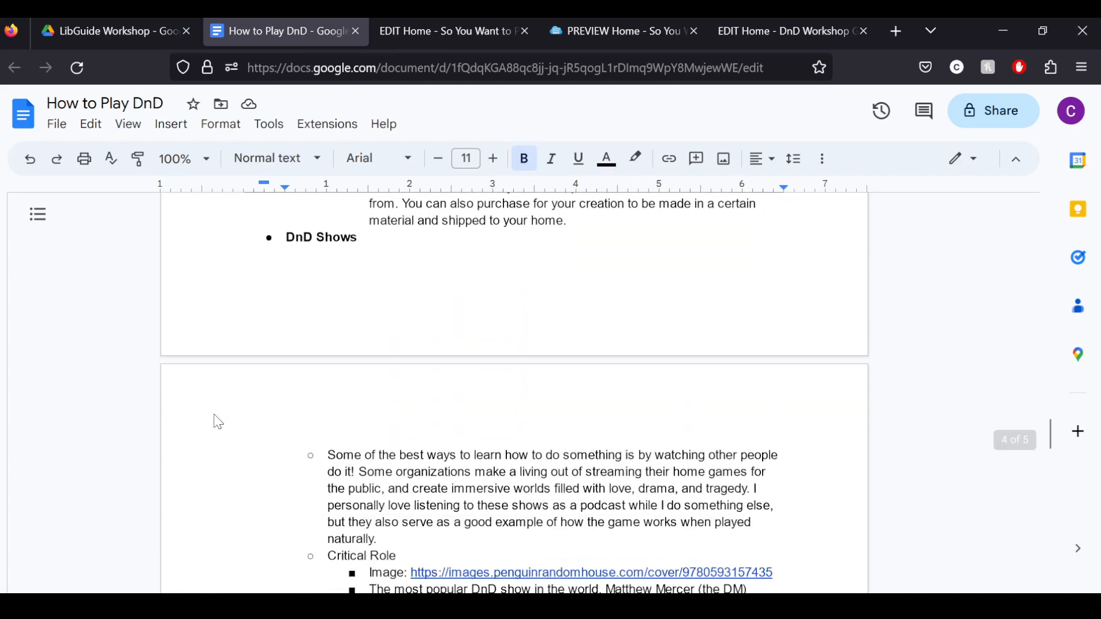
pyautogui.scroll(18, 216, 414)
pyautogui.scroll(20, 215, 414)
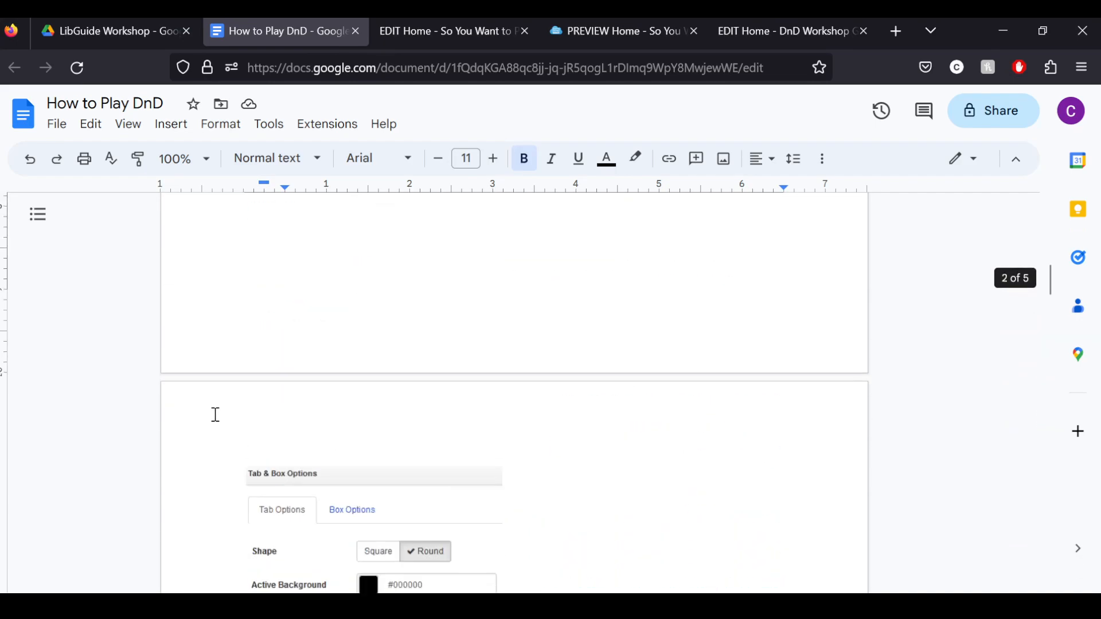
pyautogui.moveTo(239, 386); pyautogui.dragTo(403, 455)
pyautogui.hotkey('ctrl', 'c')
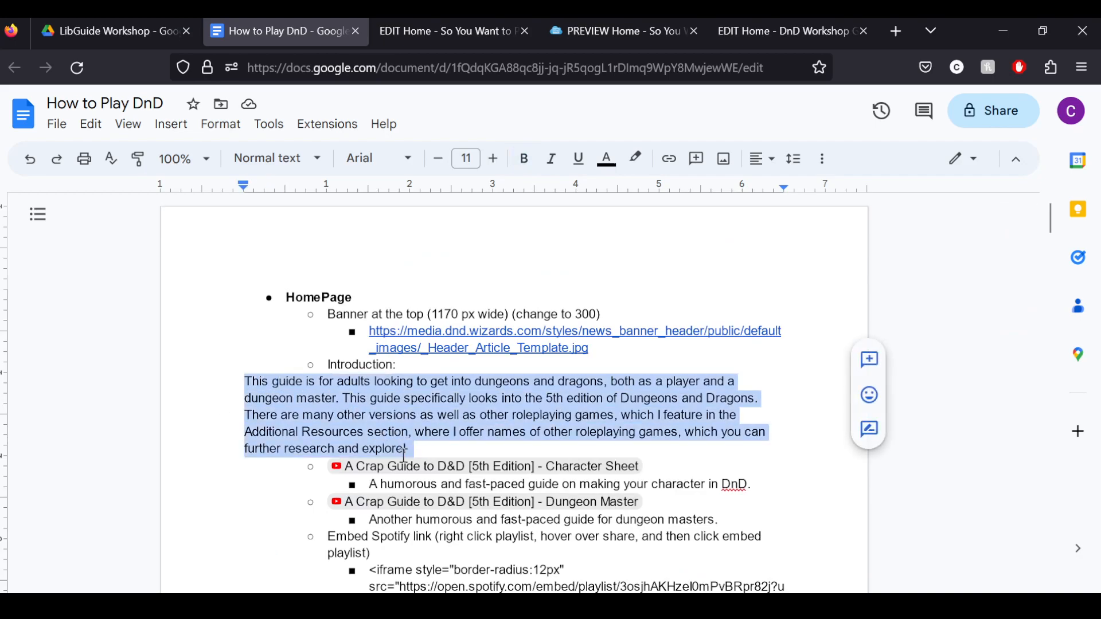
# - Paste the introduction paragraph into the new LibGuides text item at the bottom of the Introduction box, and save and close it
pyautogui.click(604, 28)
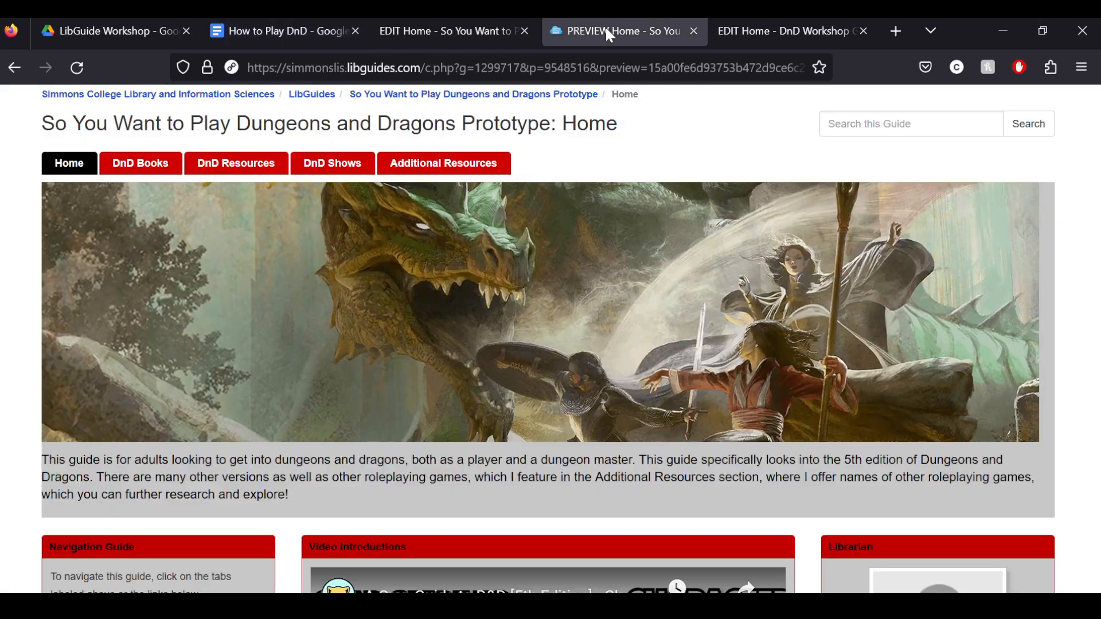
pyautogui.click(790, 26)
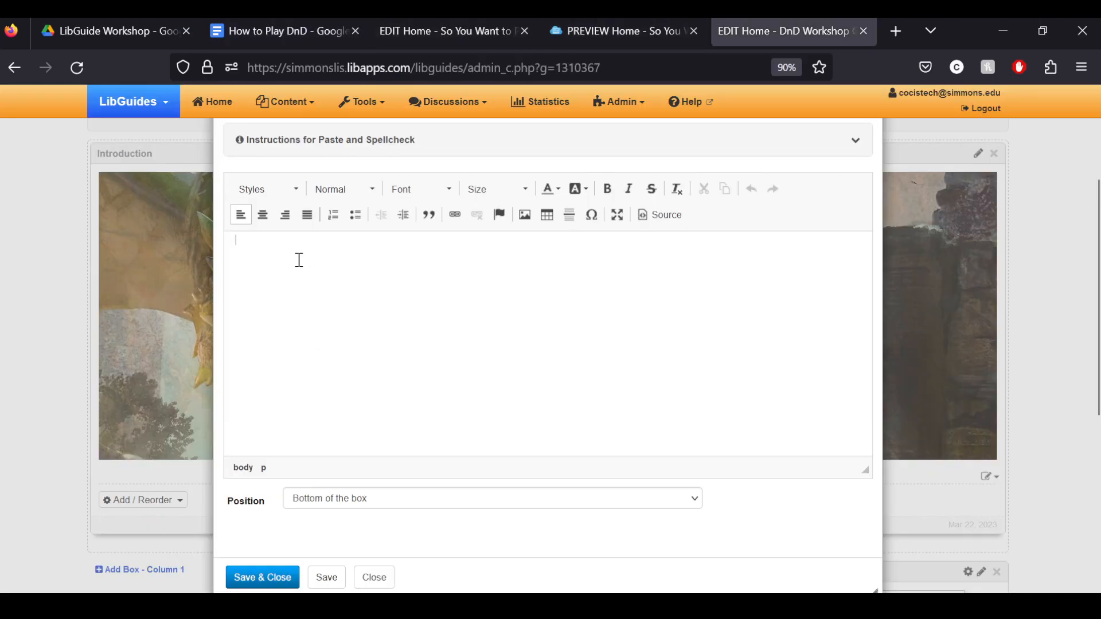
pyautogui.hotkey('ctrl', 'v')
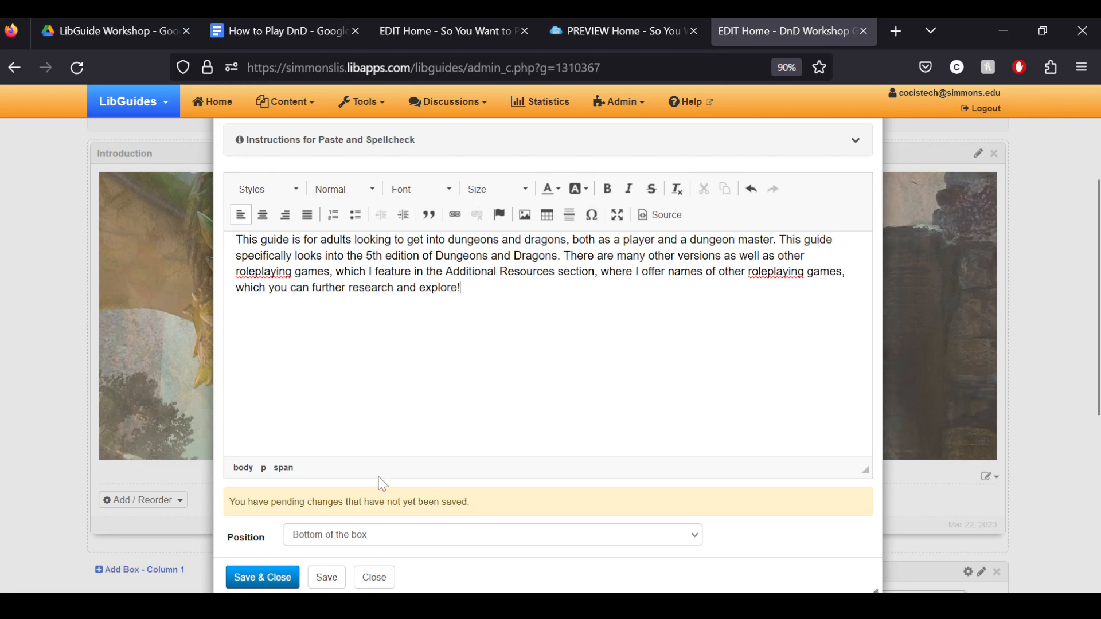
pyautogui.click(285, 582)
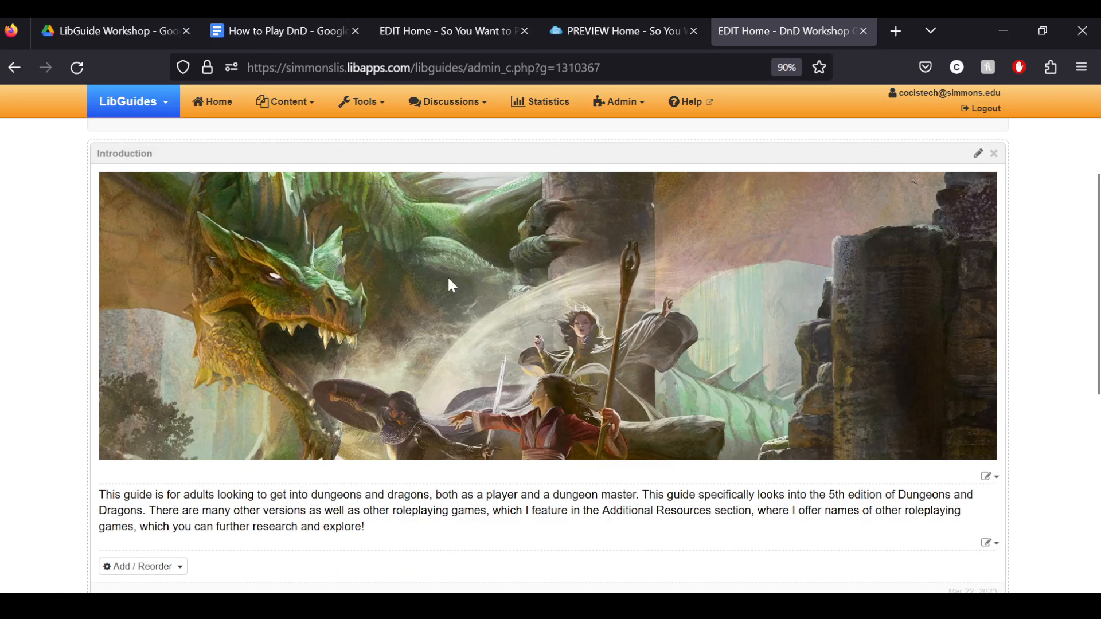
# - Check the width, height and proportion lock in the banner's image properties, and save and close the item
pyautogui.click(991, 478)
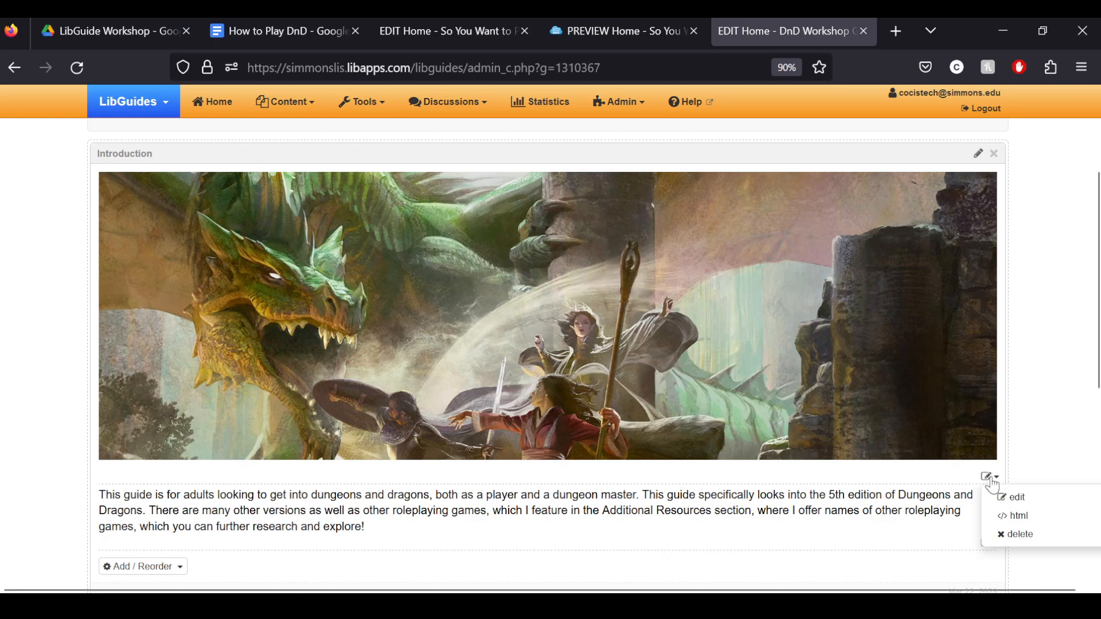
pyautogui.click(1024, 499)
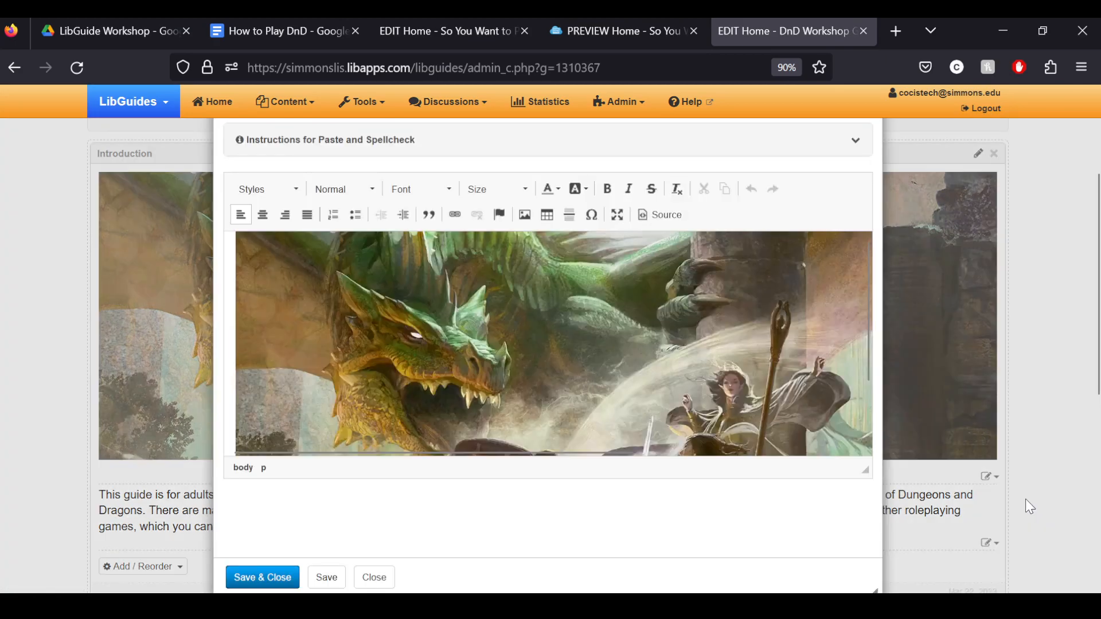
pyautogui.scroll(-2, 635, 401)
pyautogui.scroll(2, 635, 400)
pyautogui.scroll(-2, 634, 398)
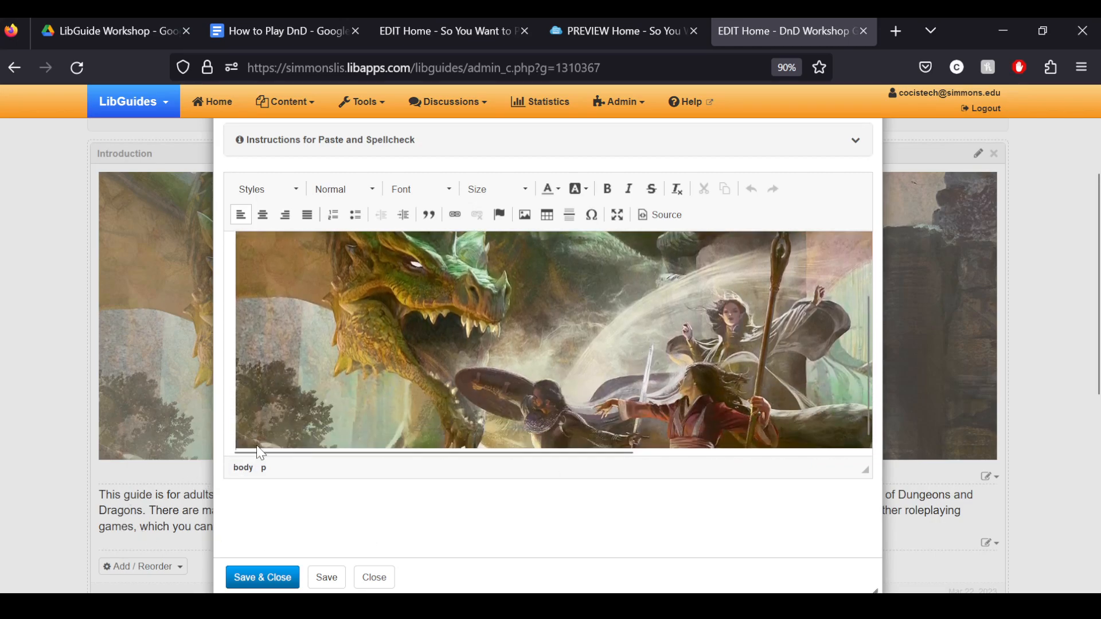
pyautogui.doubleClick(294, 377)
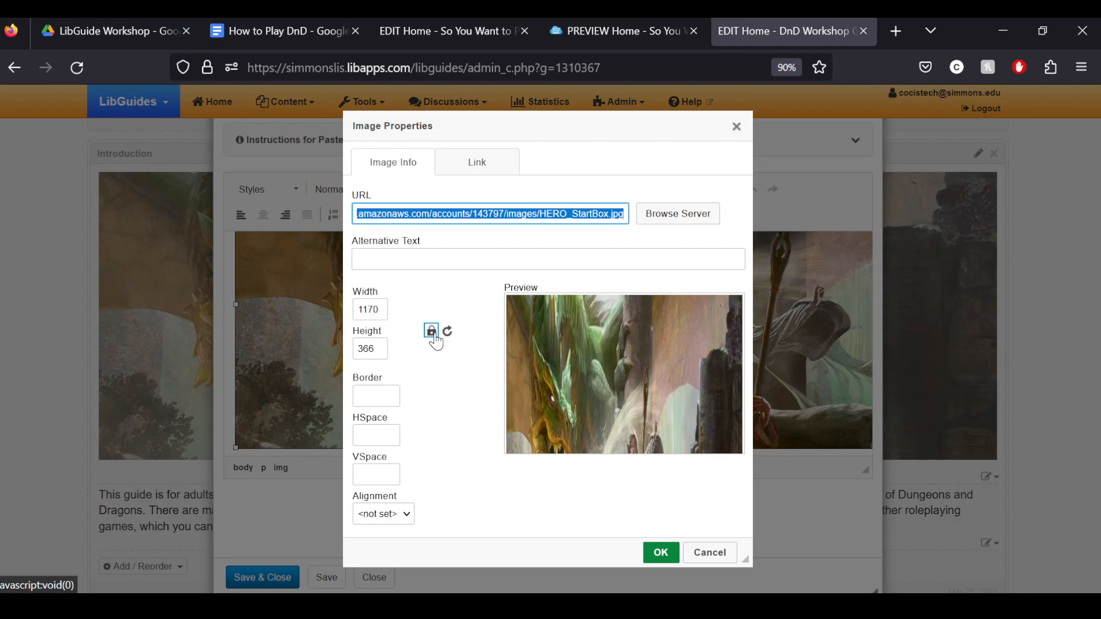
pyautogui.click(660, 552)
pyautogui.click(240, 580)
pyautogui.scroll(5, 170, 447)
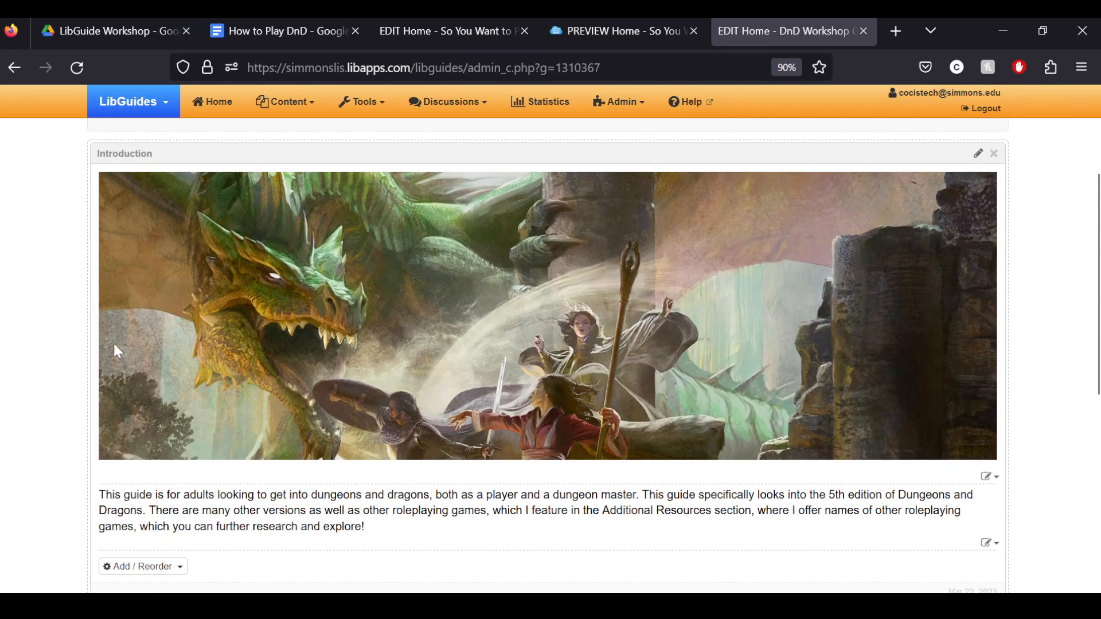
# - Examine the box layout below the banner on the DnD Workshop Guide's Home page and in the prototype preview
pyautogui.scroll(-3, 56, 372)
pyautogui.scroll(-1, 58, 374)
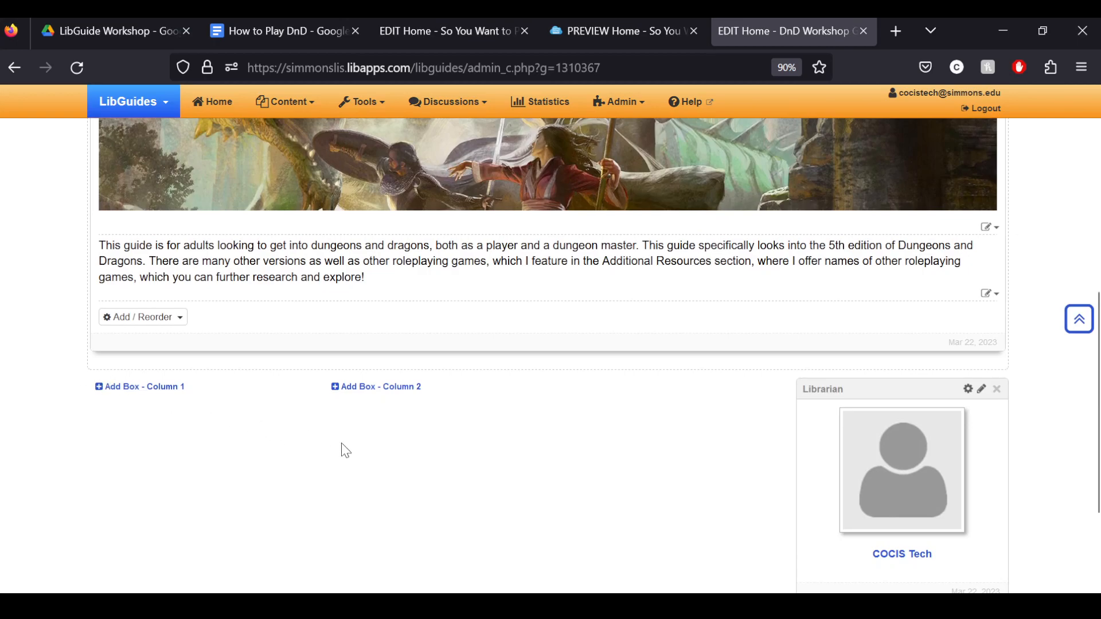
pyautogui.click(573, 32)
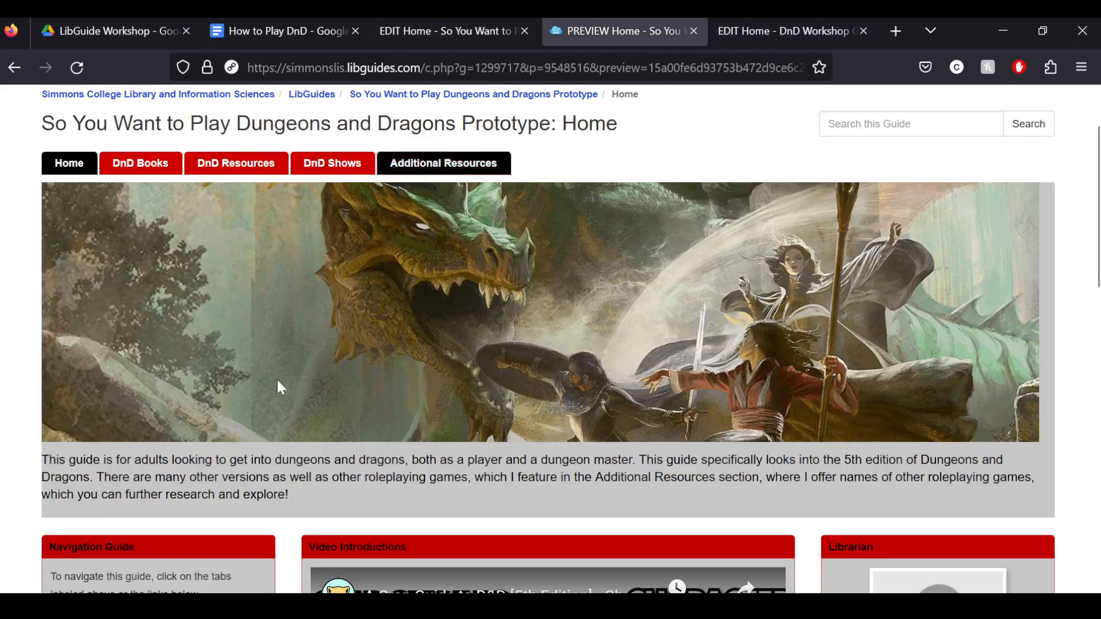
pyautogui.scroll(-5, 201, 476)
pyautogui.scroll(-1, 200, 463)
pyautogui.scroll(1, 200, 463)
pyautogui.scroll(-1, 200, 464)
pyautogui.scroll(1, 185, 485)
pyautogui.click(811, 30)
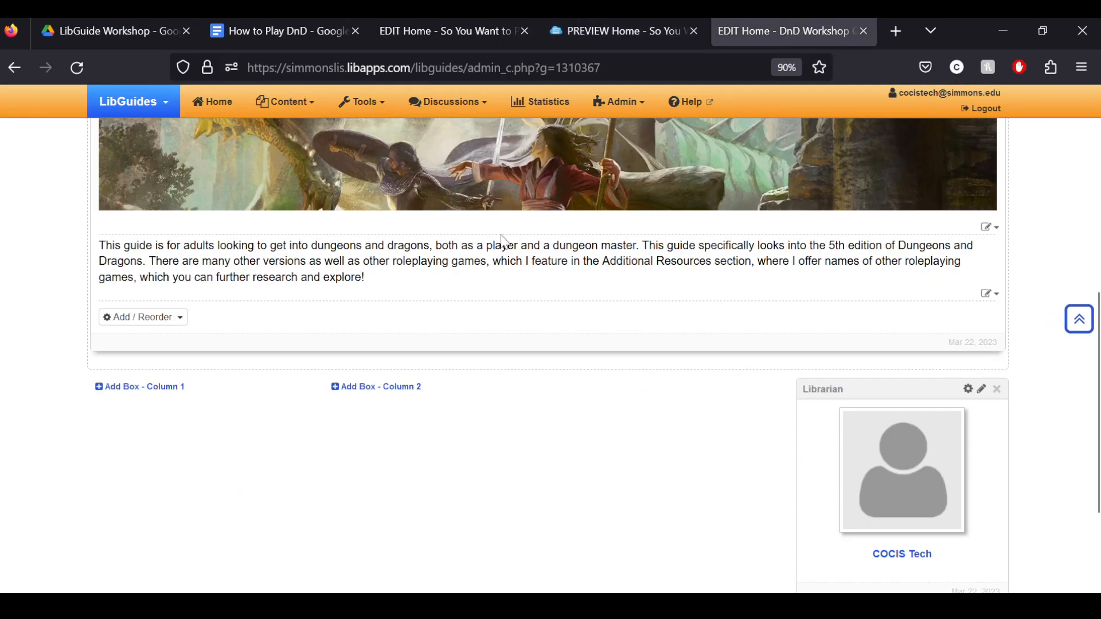
# - Add a standard box named Video Introductions at the top of column 2 on the Home page
pyautogui.click(384, 393)
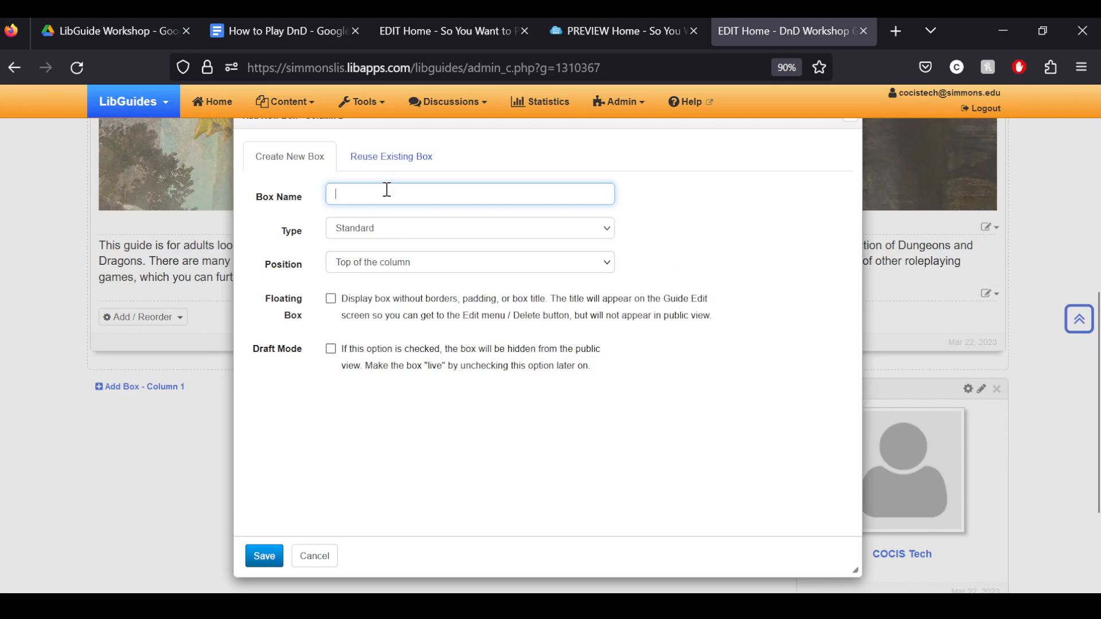
pyautogui.write('Video Introductions')
pyautogui.click(278, 557)
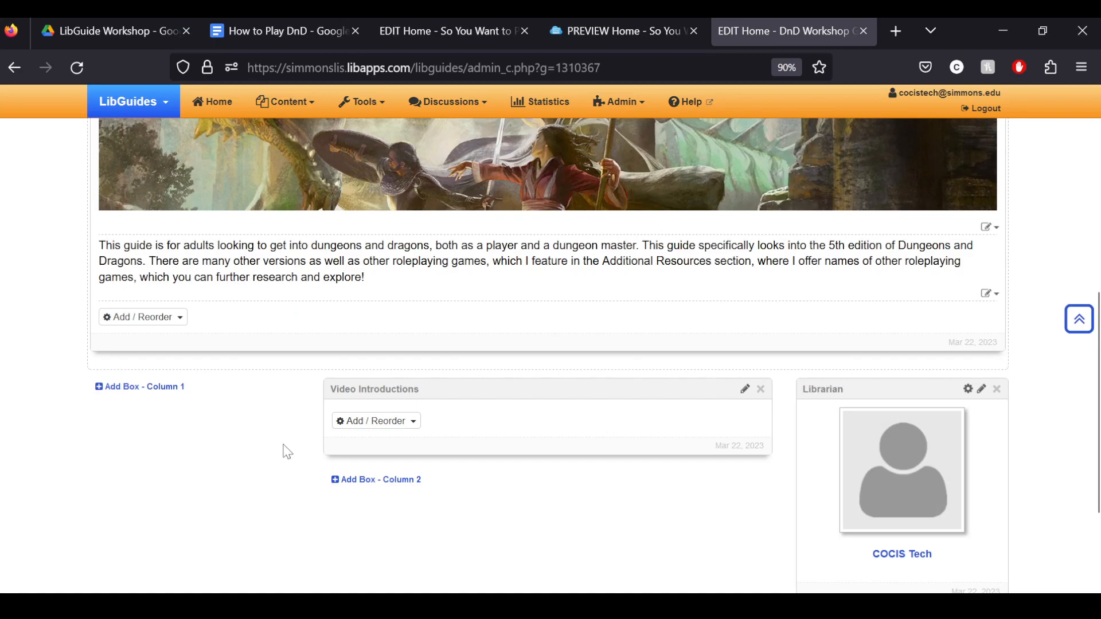
# - Start a Media / Widget item in the Video Introductions box and open the Character Sheet YouTube video linked in the How to Play DnD document
pyautogui.scroll(-3, 292, 421)
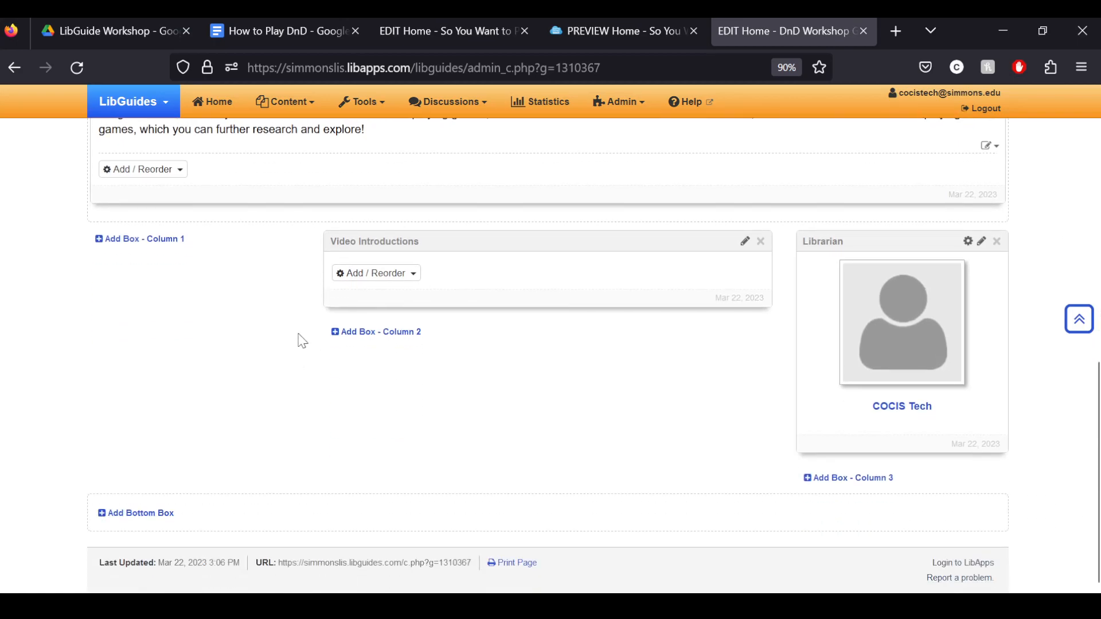
pyautogui.click(352, 278)
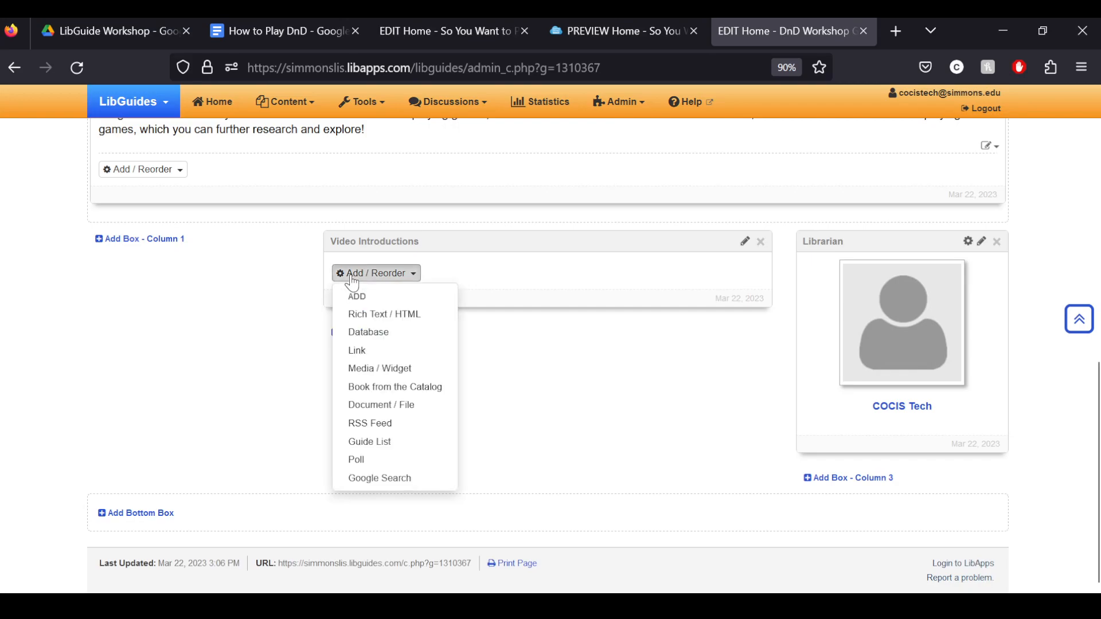
pyautogui.click(392, 373)
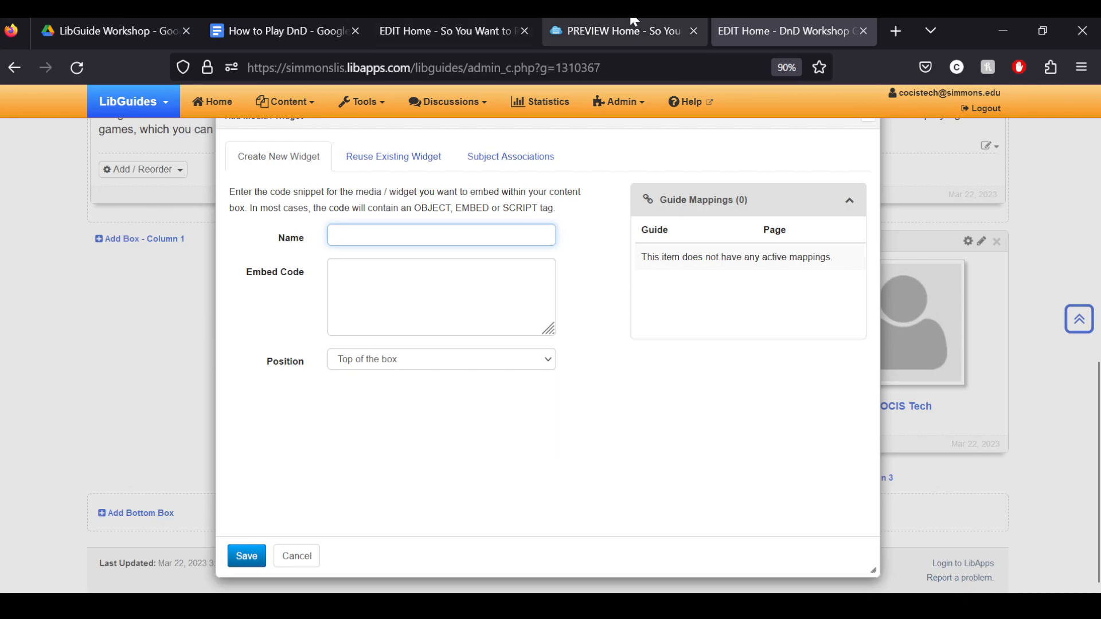
pyautogui.click(257, 22)
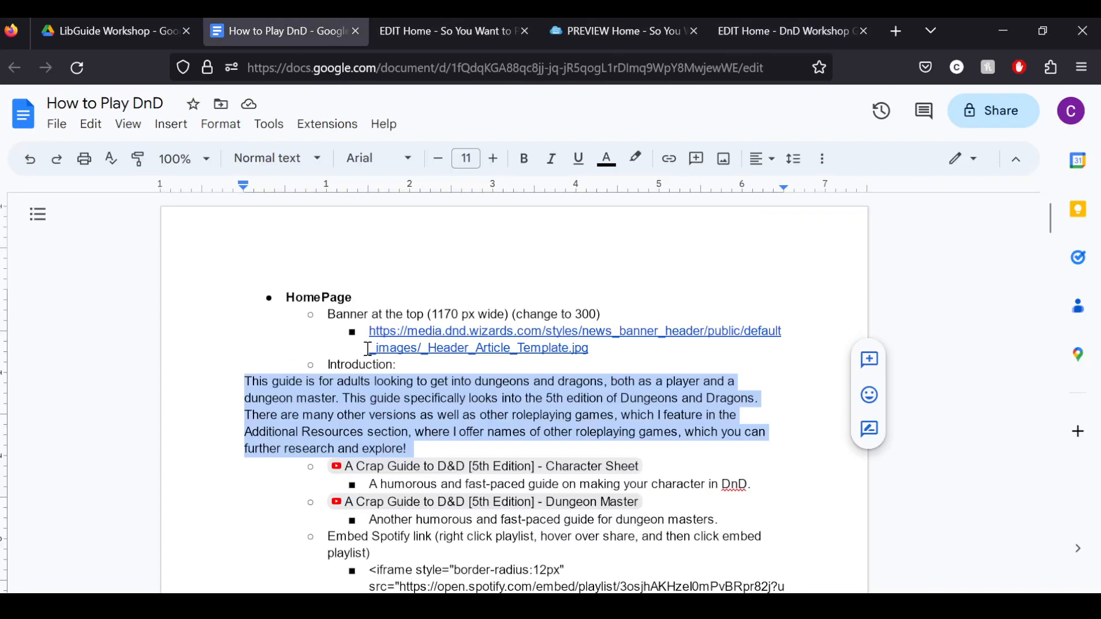
pyautogui.scroll(-3, 590, 374)
pyautogui.click(590, 381)
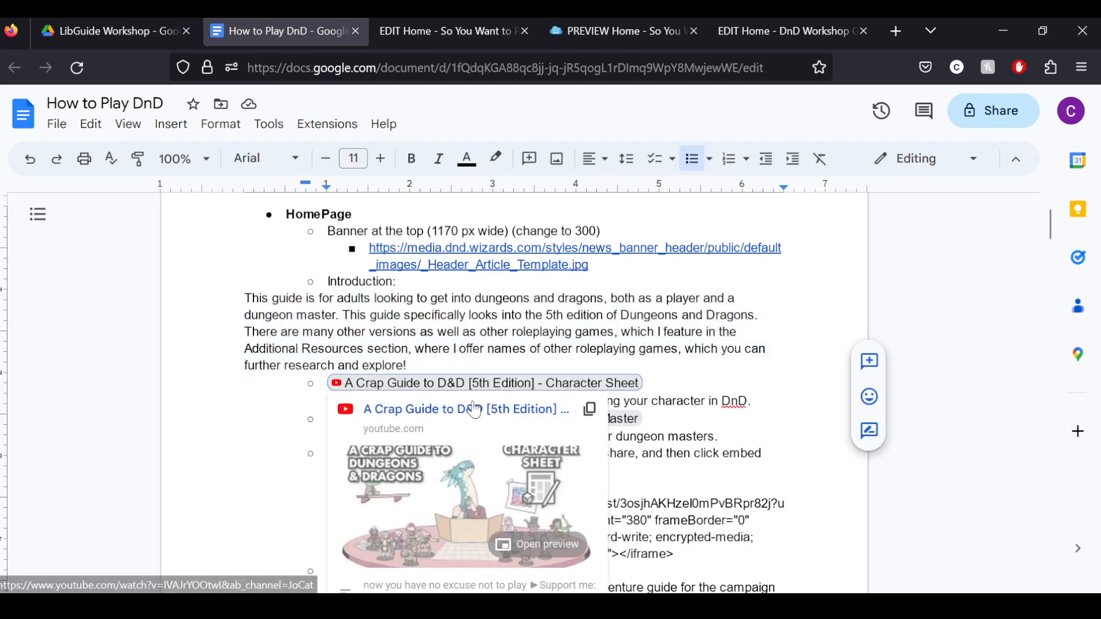
pyautogui.click(465, 408)
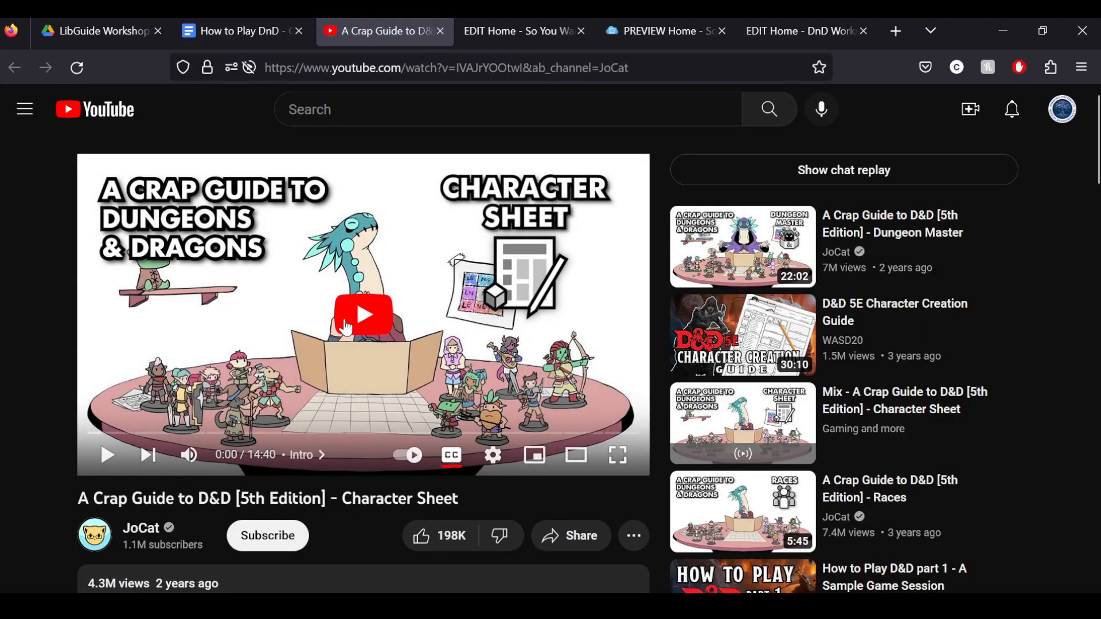
# - Copy the YouTube video's title and name the LibGuides widget "A Crap Guide to D&D [5th Edition] - Character Sheet"
pyautogui.rightClick(281, 274)
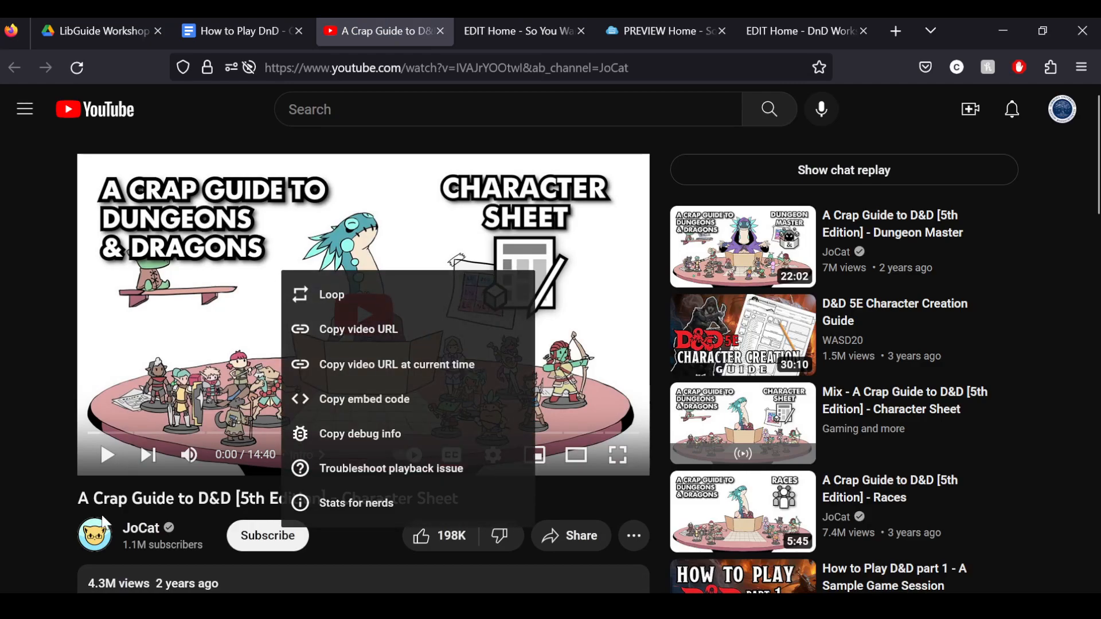
pyautogui.click(80, 513)
pyautogui.moveTo(83, 498); pyautogui.dragTo(474, 501)
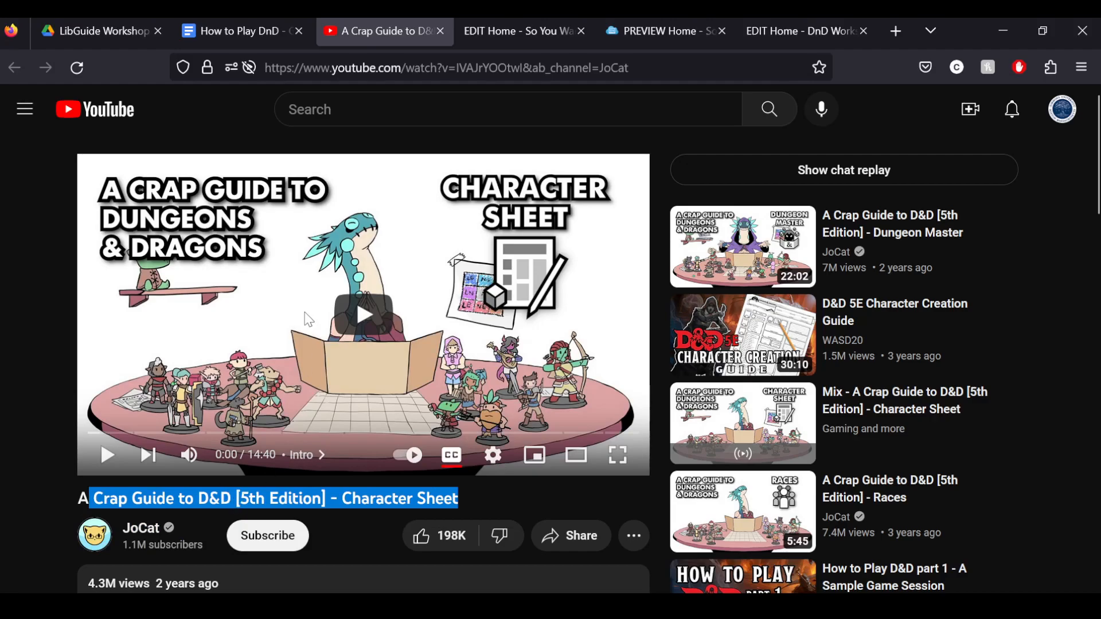
pyautogui.click(530, 21)
pyautogui.click(665, 26)
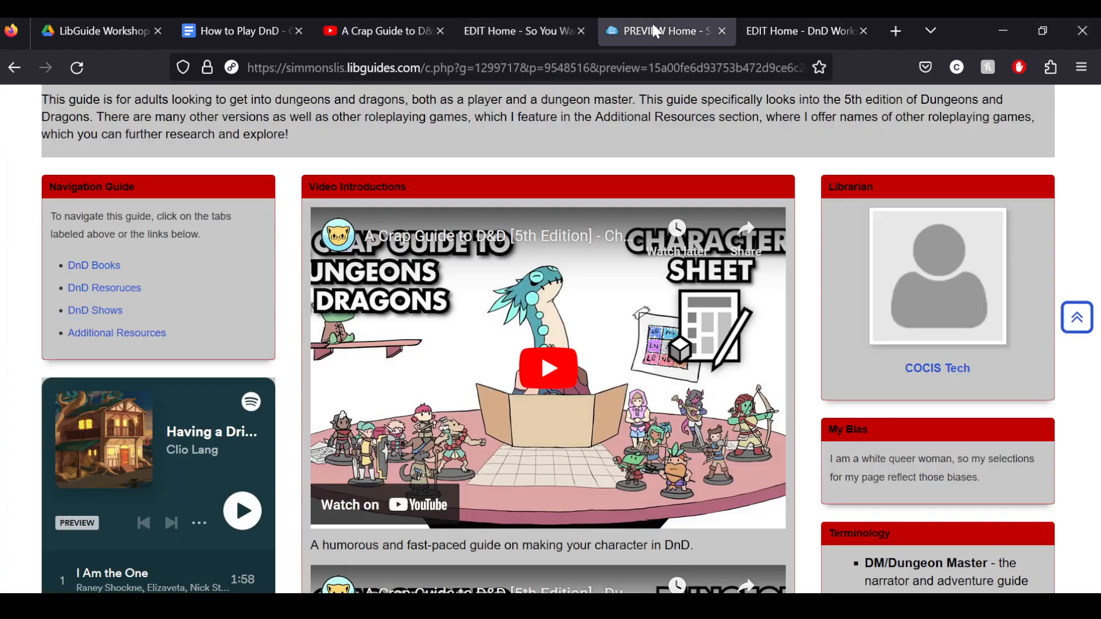
pyautogui.click(790, 20)
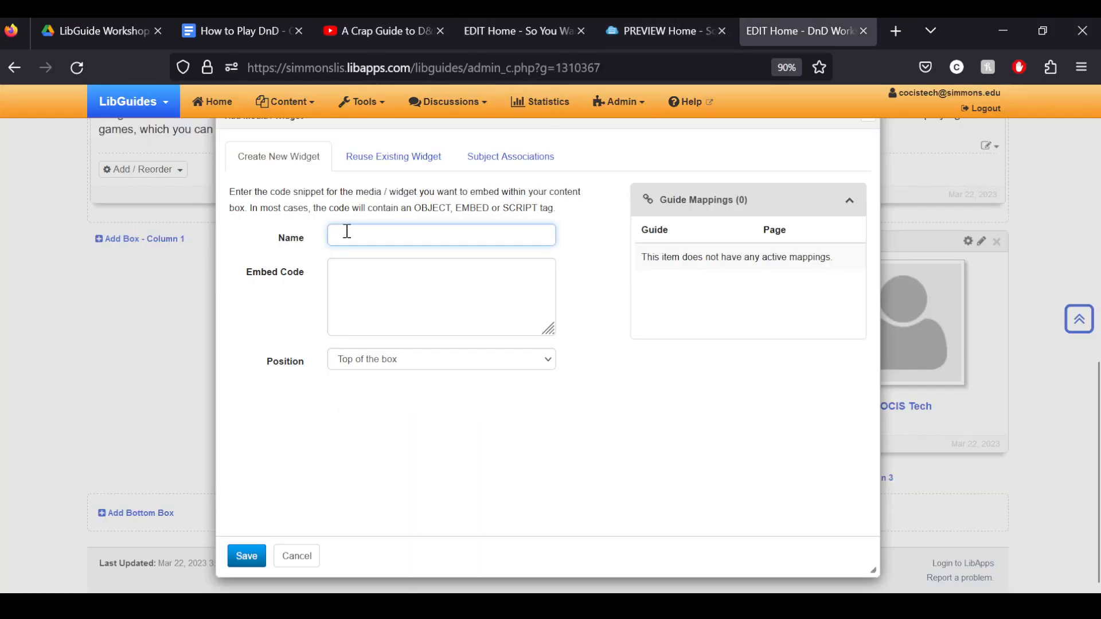
pyautogui.write('A Crap Guide to D&D [5th Edition] - Character Sheet')
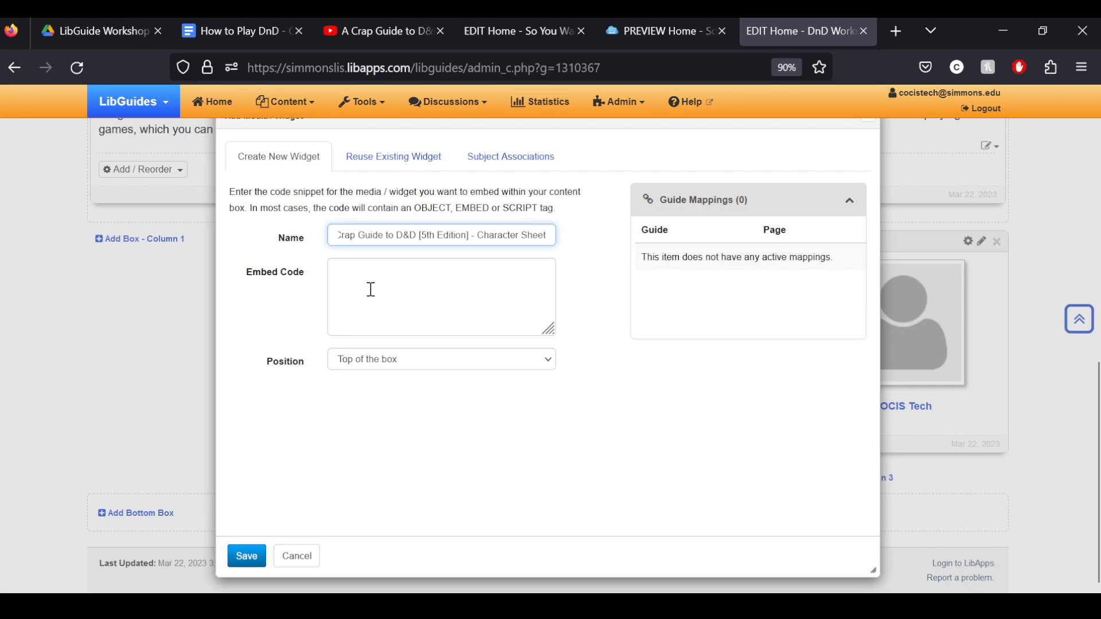
# - Copy the embed code of the Character Sheet YouTube video, paste it as the LibGuides widget's embed code, and save the widget
pyautogui.click(368, 40)
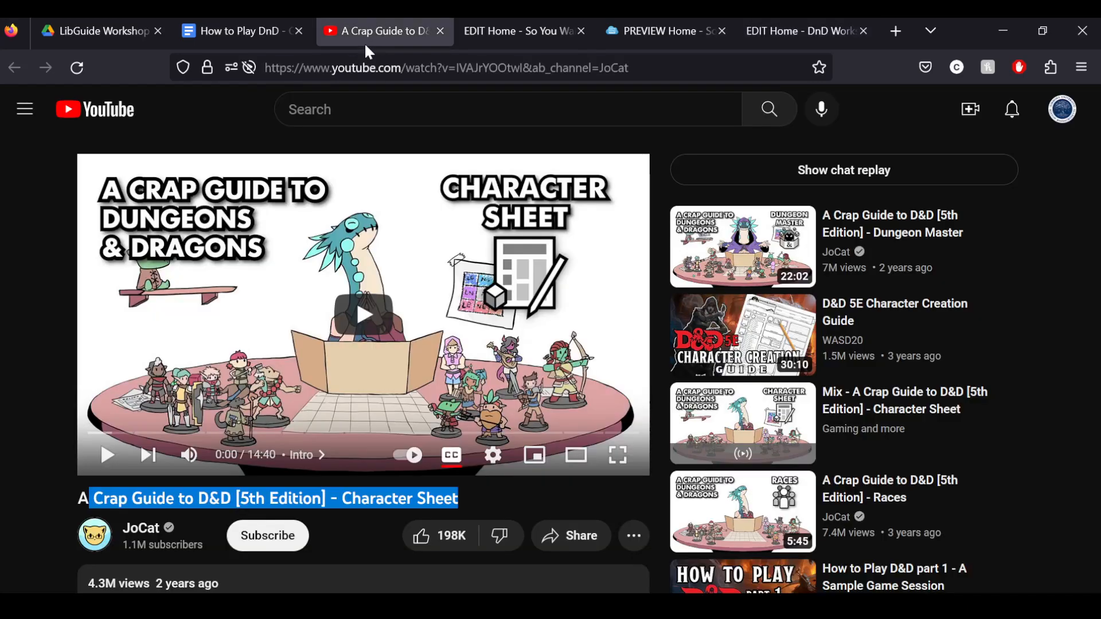
pyautogui.rightClick(233, 274)
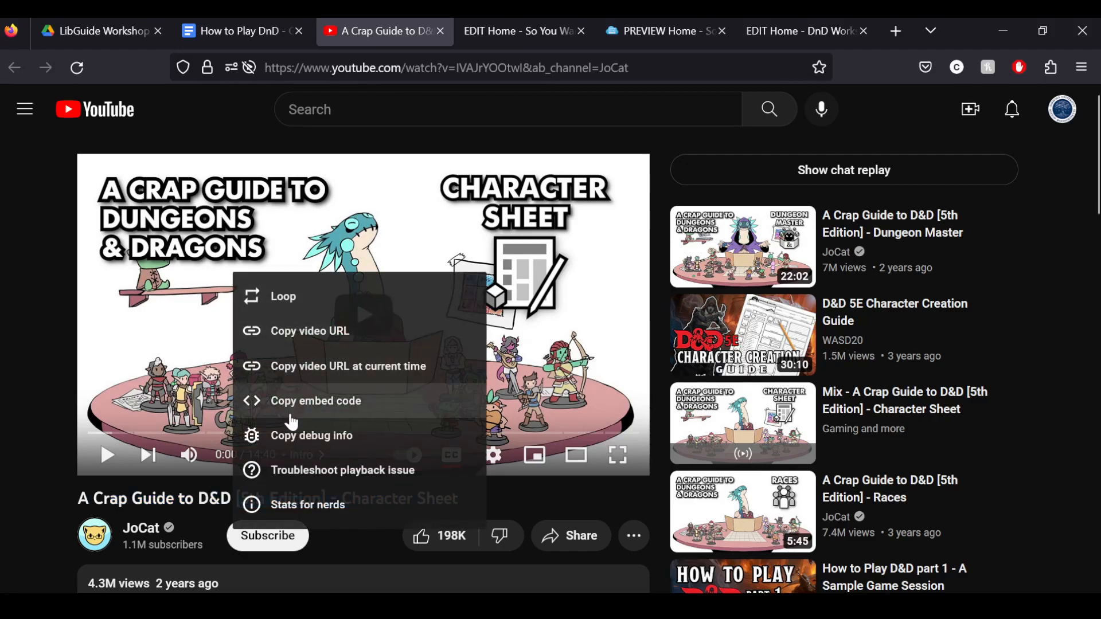
pyautogui.click(291, 412)
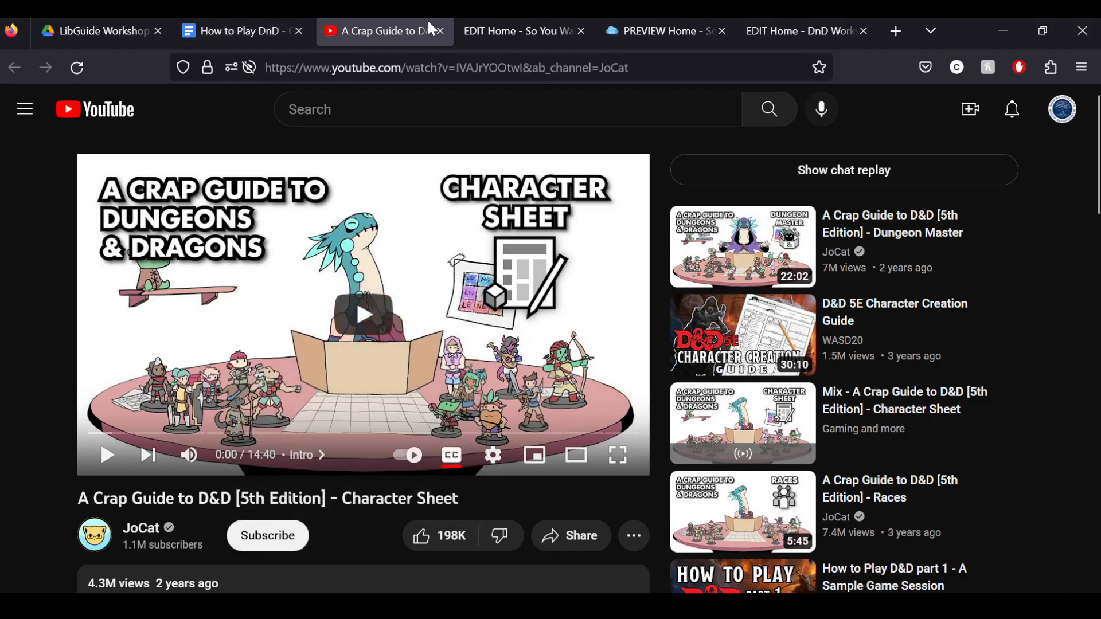
pyautogui.click(802, 28)
pyautogui.click(370, 274)
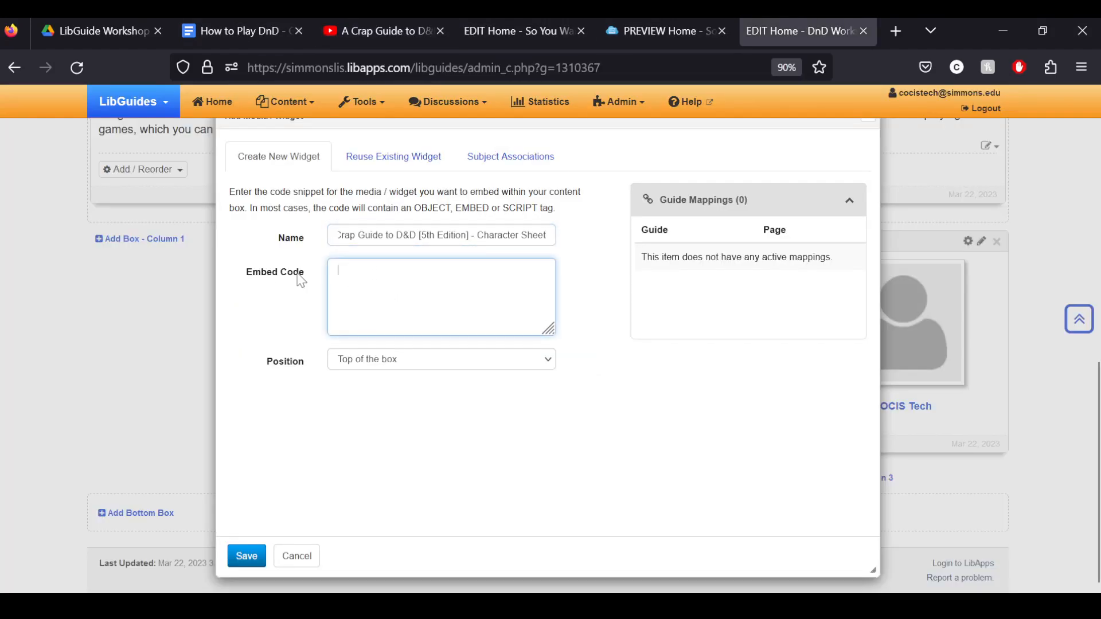
pyautogui.hotkey('ctrl', 'v')
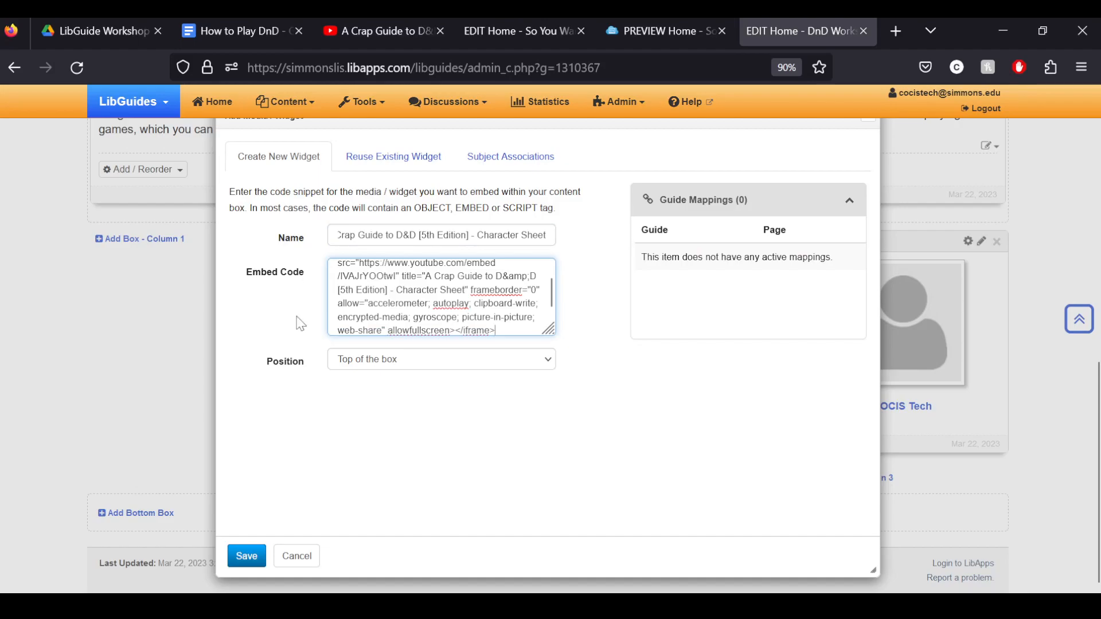
pyautogui.click(247, 558)
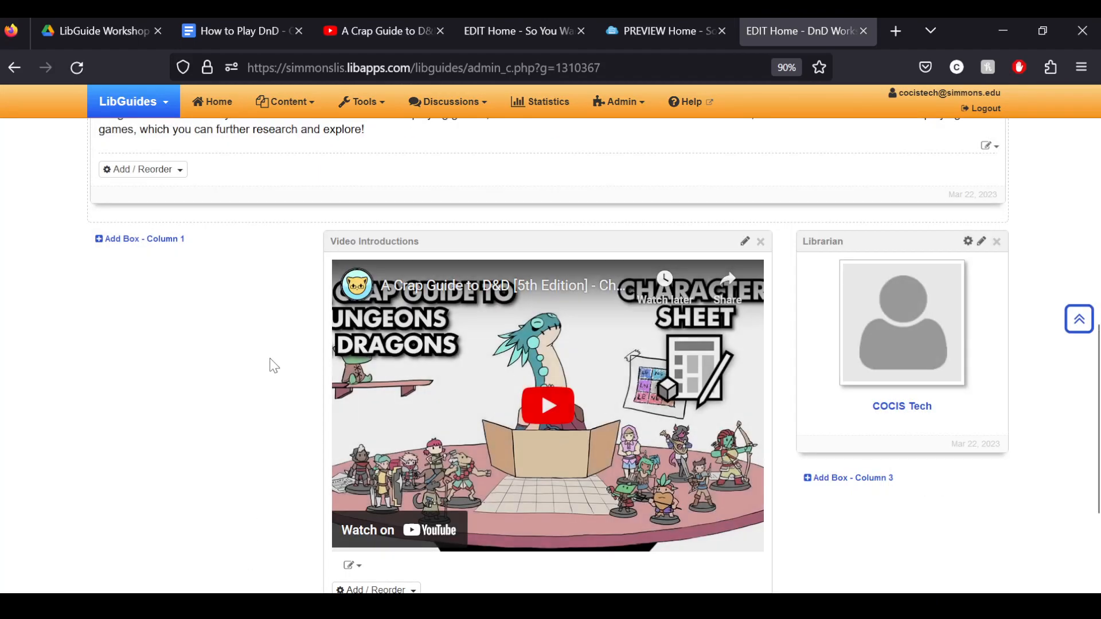
# - Start a Rich Text / HTML item in the Video Introductions box and copy the Character Sheet video's description from the How to Play DnD document
pyautogui.scroll(-2, 276, 366)
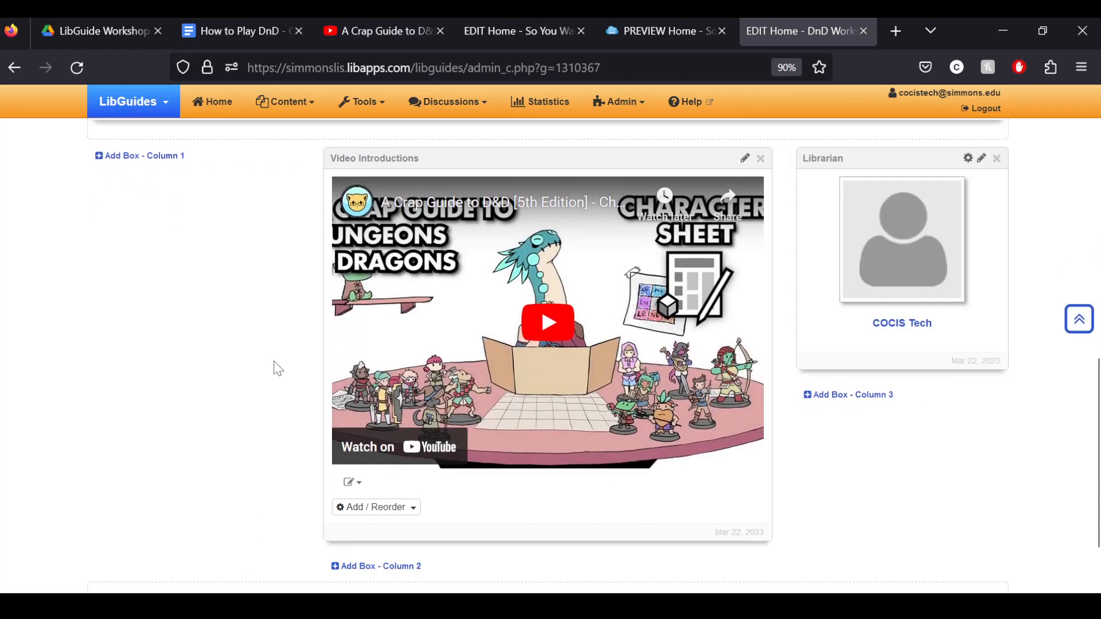
pyautogui.scroll(-2, 275, 366)
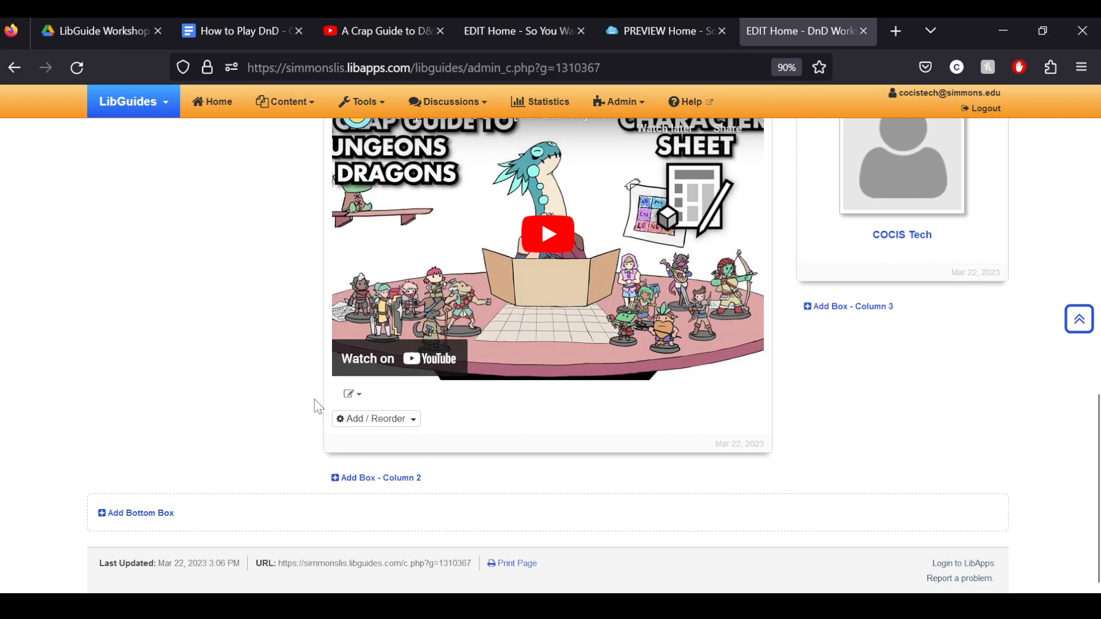
pyautogui.click(403, 432)
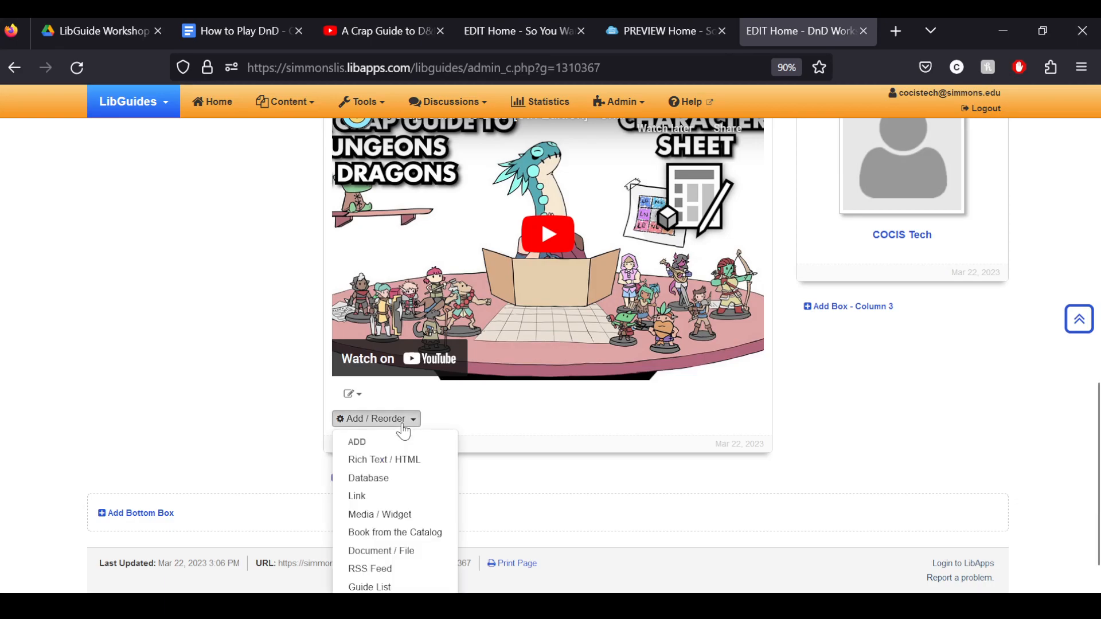
pyautogui.click(385, 459)
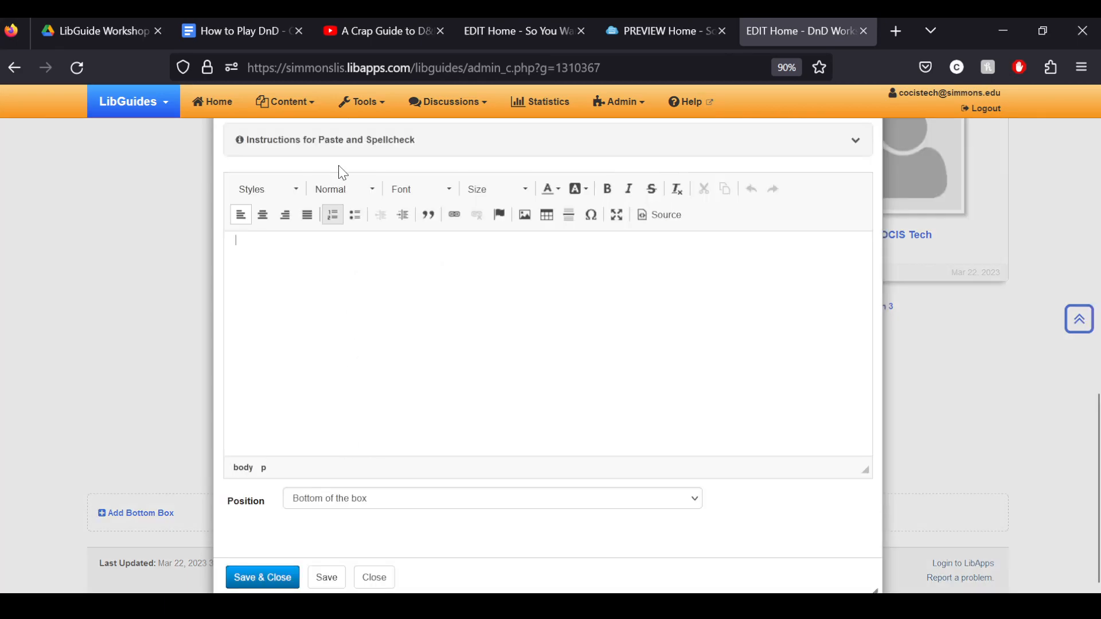
pyautogui.click(231, 30)
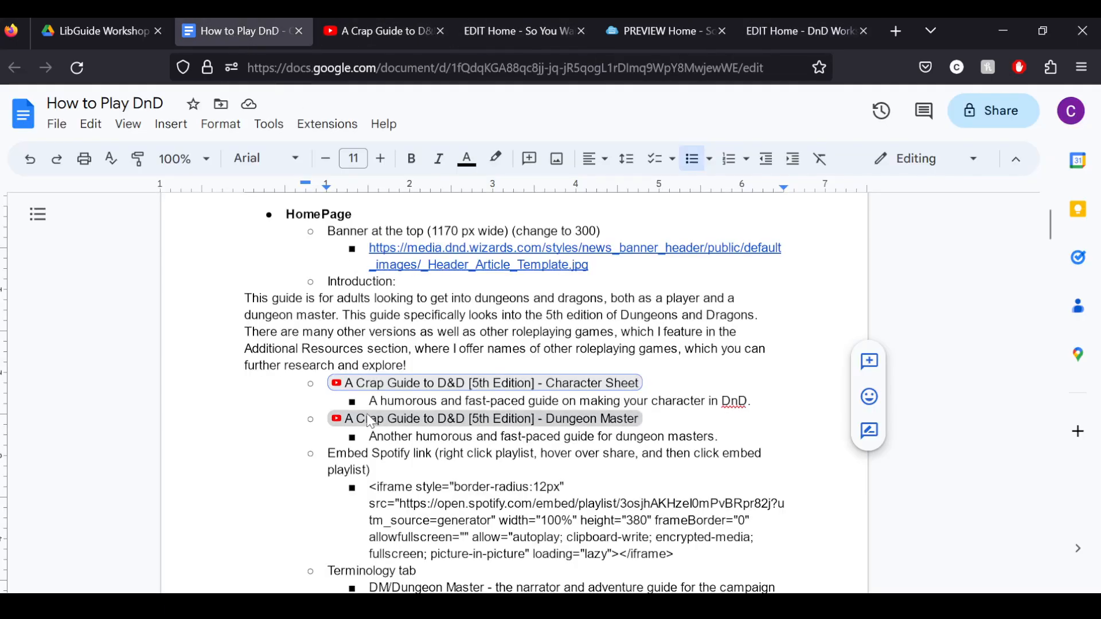
pyautogui.moveTo(370, 404)
pyautogui.mouseDown()
pyautogui.moveTo(764, 388)
pyautogui.moveTo(760, 413)
pyautogui.moveTo(752, 402)
pyautogui.moveTo(367, 404)
pyautogui.mouseUp()
pyautogui.hotkey('ctrl', 'c')
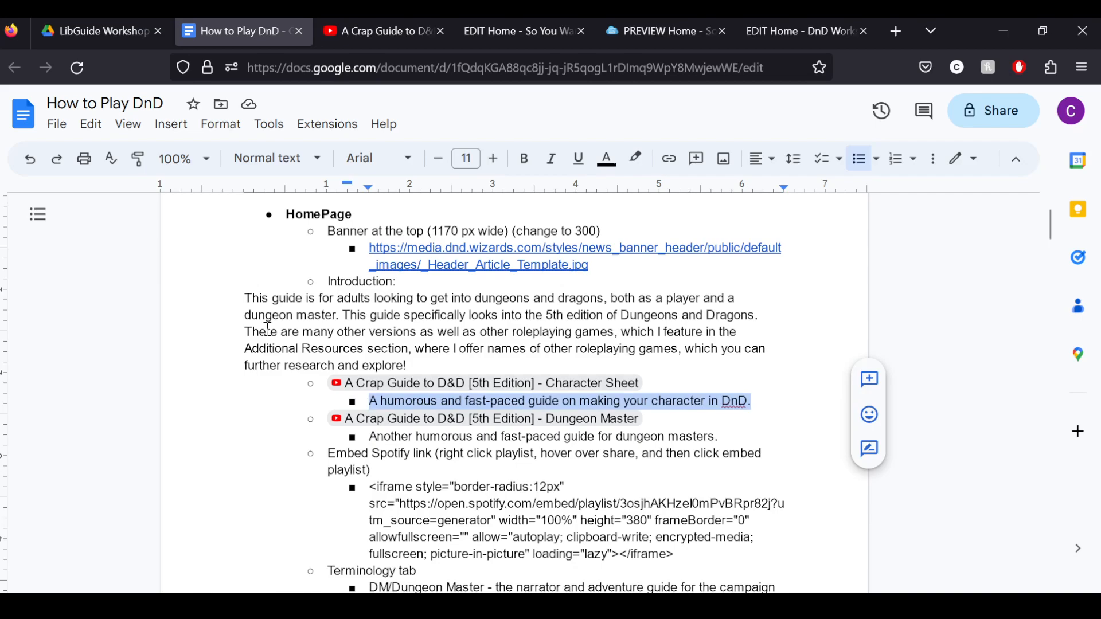
# - Paste "A humorous and fast-paced guide on making your character in DnD." into the LibGuides text item and save it at the bottom of the box
pyautogui.click(516, 30)
pyautogui.click(820, 21)
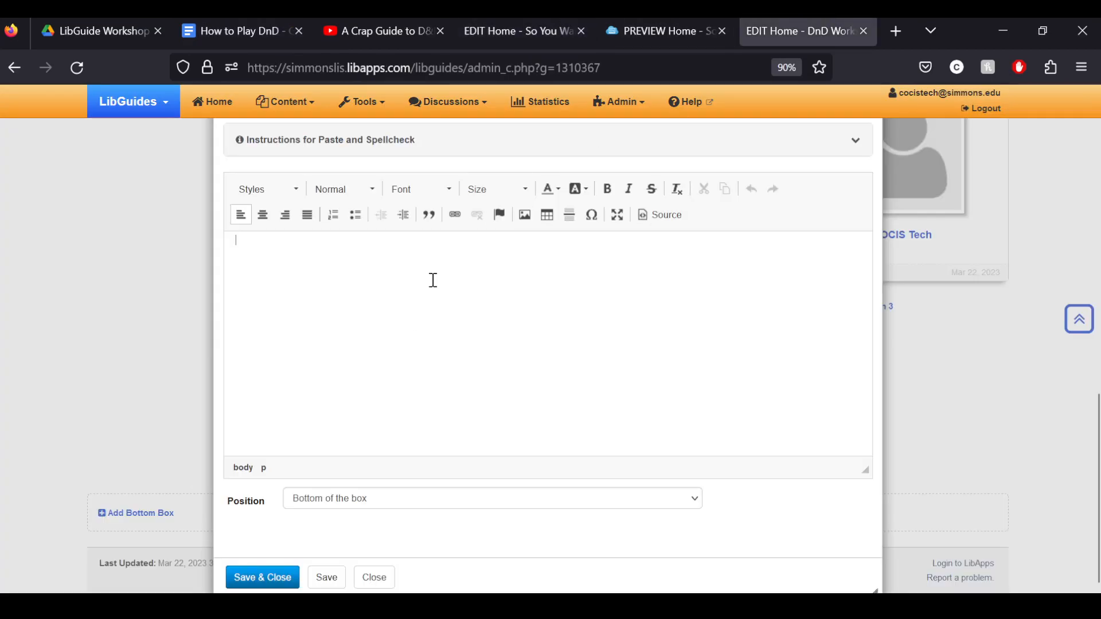
pyautogui.click(438, 260)
pyautogui.hotkey('ctrl', 'v')
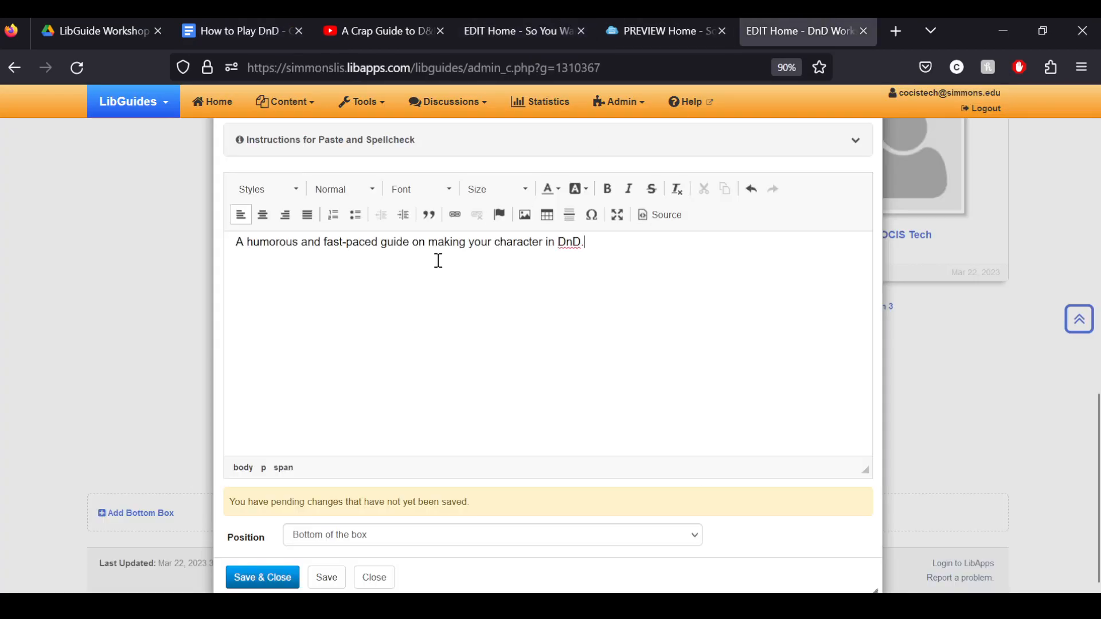
pyautogui.click(280, 584)
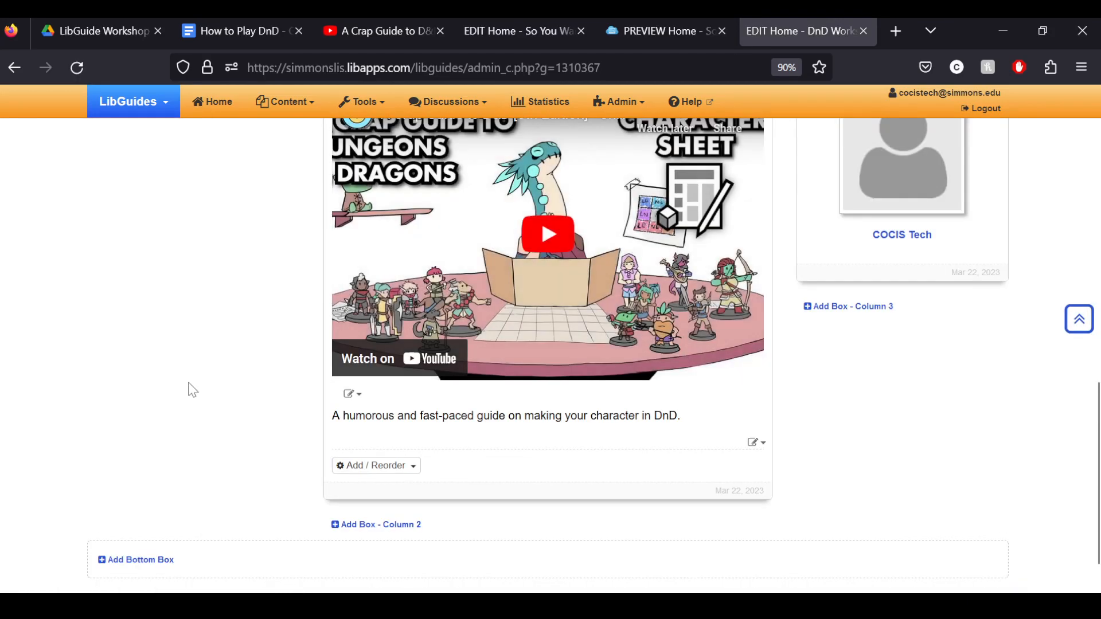
# - Examine the video and description in the Video Introductions box, along with the options for editing and reordering its content
pyautogui.scroll(3, 192, 390)
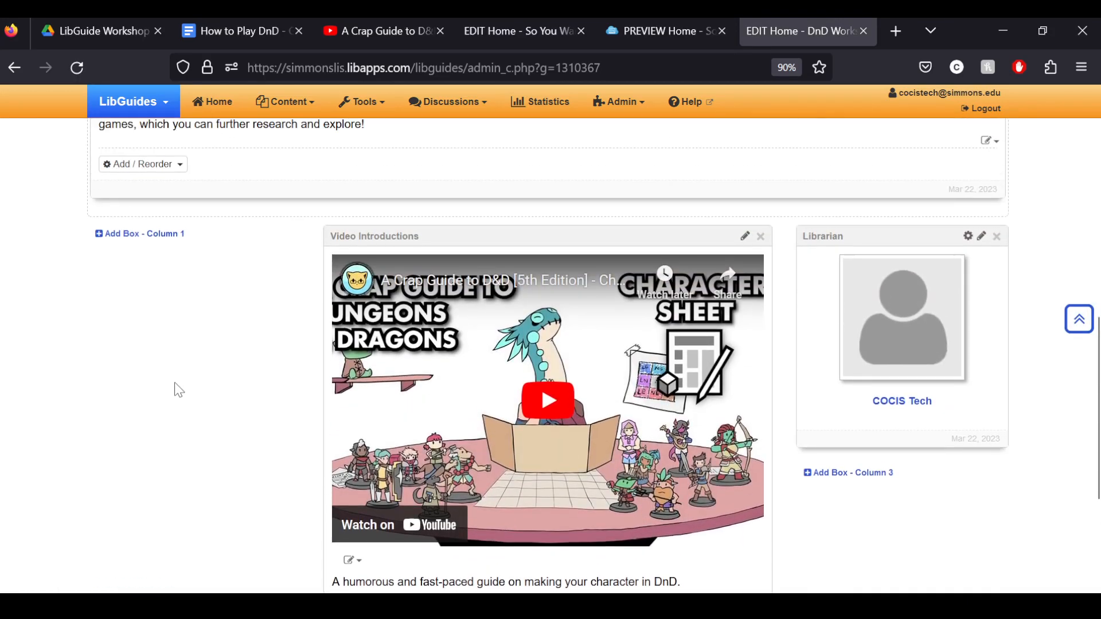
pyautogui.scroll(-3, 145, 387)
pyautogui.scroll(1, 143, 390)
pyautogui.scroll(-1, 143, 390)
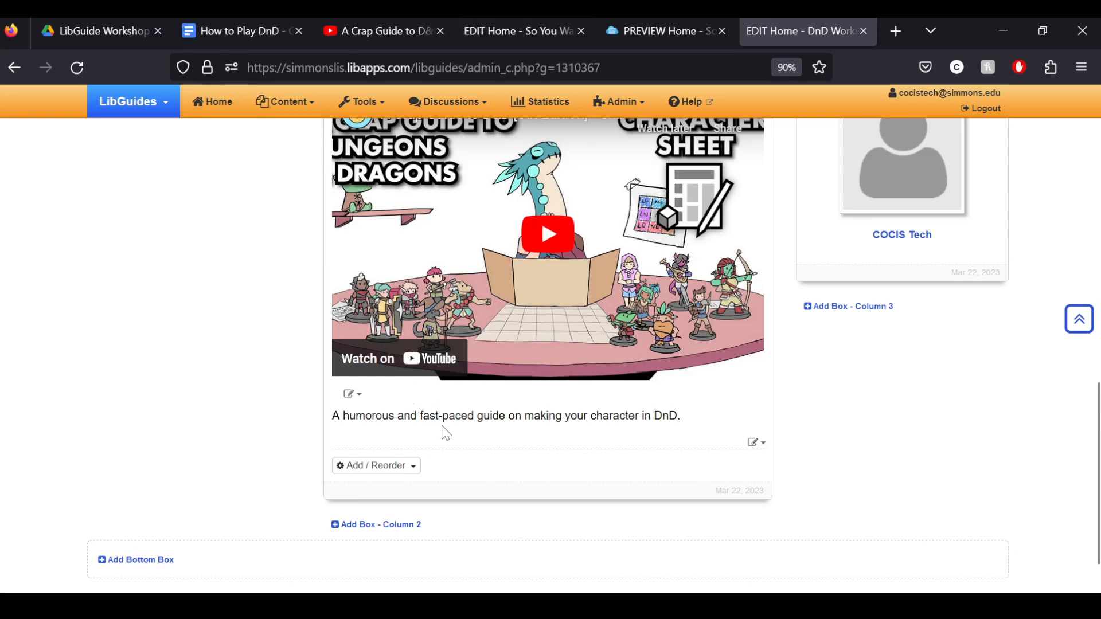
pyautogui.click(762, 443)
pyautogui.click(762, 445)
pyautogui.click(376, 465)
pyautogui.scroll(-2, 373, 467)
pyautogui.scroll(-1, 374, 473)
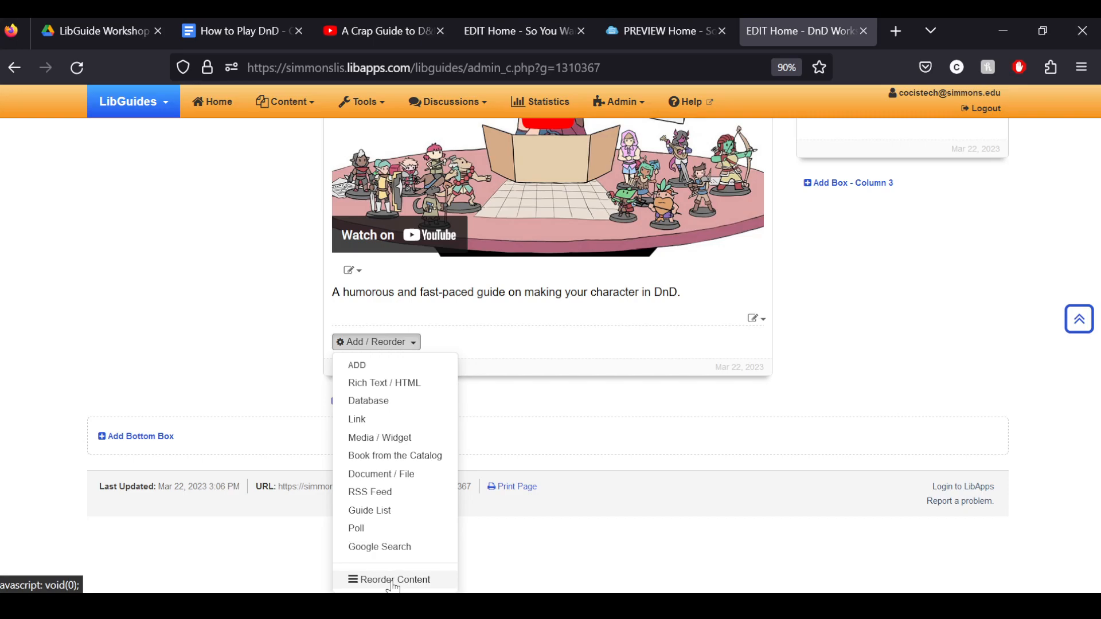
pyautogui.click(241, 281)
pyautogui.scroll(5, 241, 276)
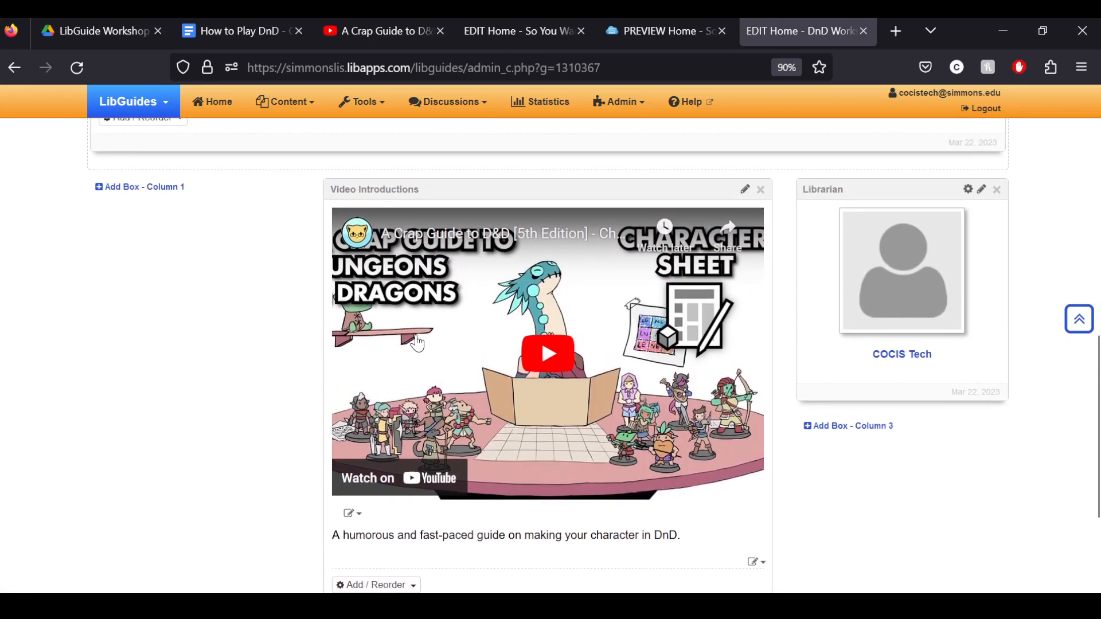
pyautogui.scroll(-2, 418, 344)
pyautogui.scroll(3, 418, 344)
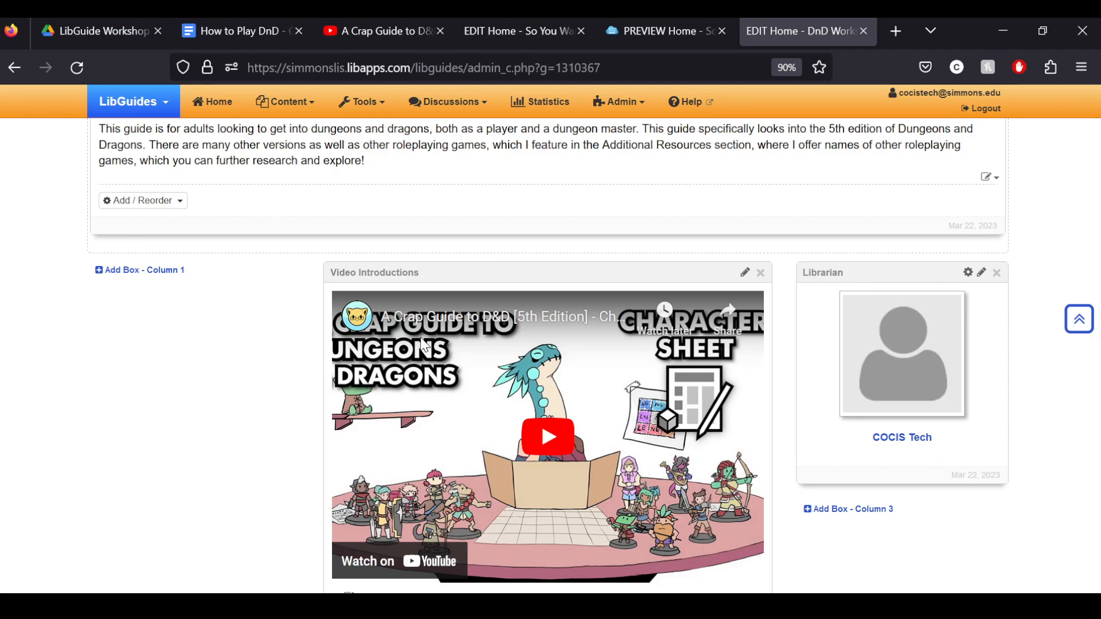
pyautogui.scroll(-2, 506, 344)
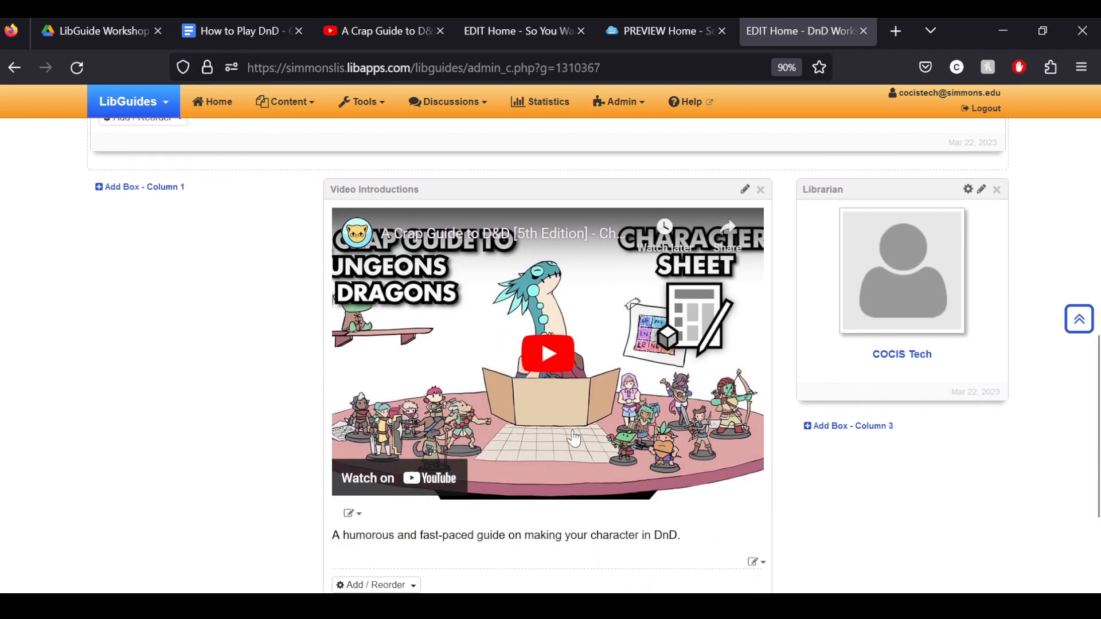
pyautogui.click(757, 563)
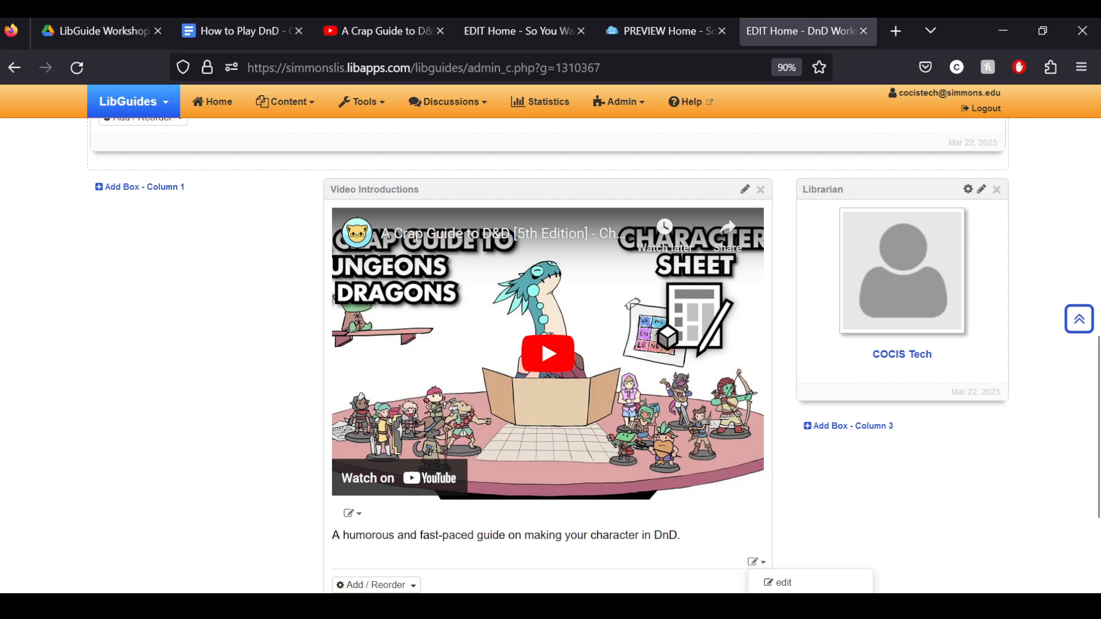
pyautogui.click(779, 583)
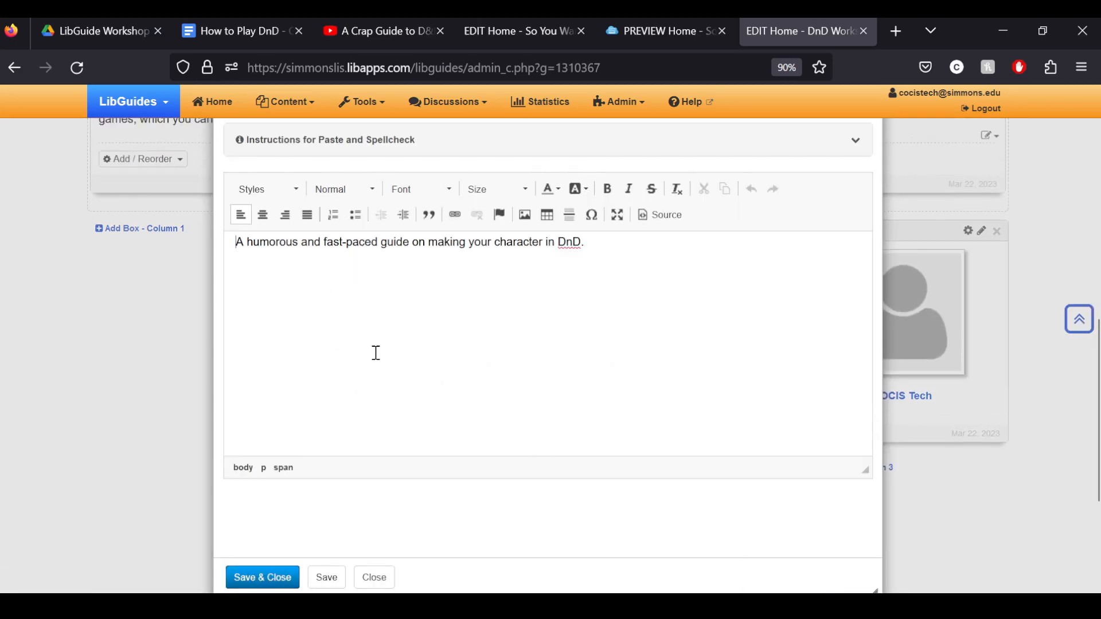
pyautogui.click(376, 577)
# - Set the height in the Character Sheet video widget's embed code to 300 and save the widget
pyautogui.scroll(-4, 685, 356)
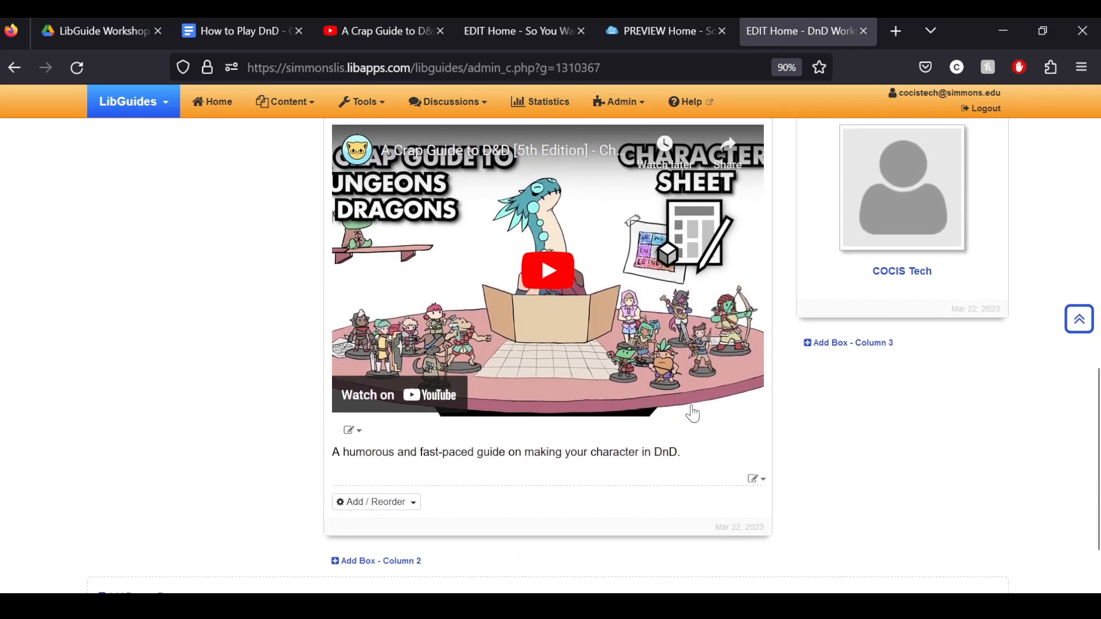
pyautogui.click(352, 431)
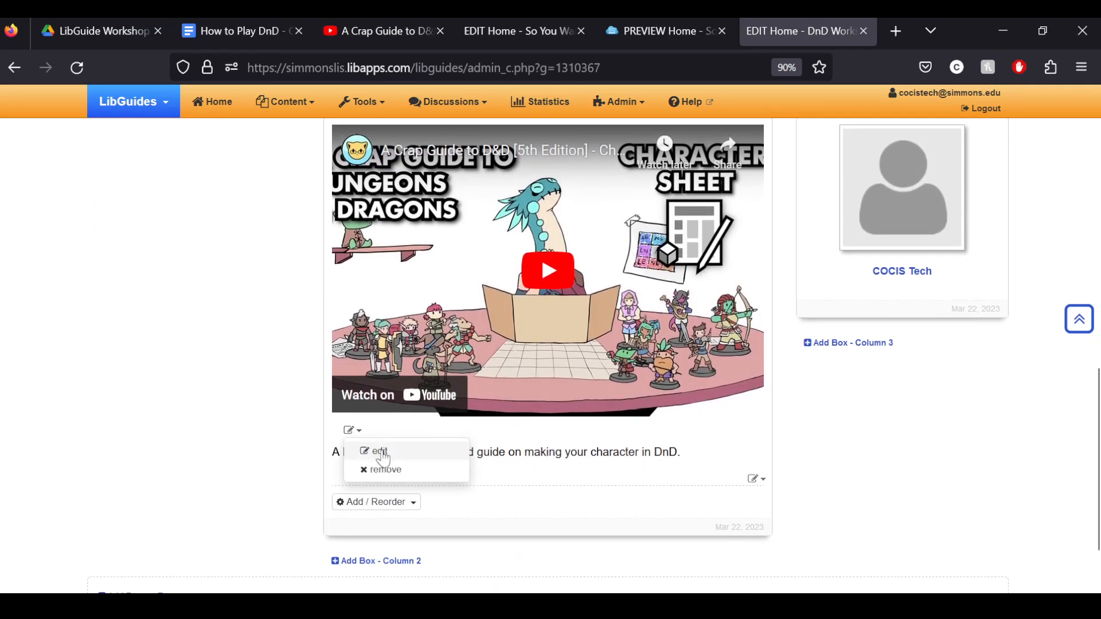
pyautogui.click(381, 452)
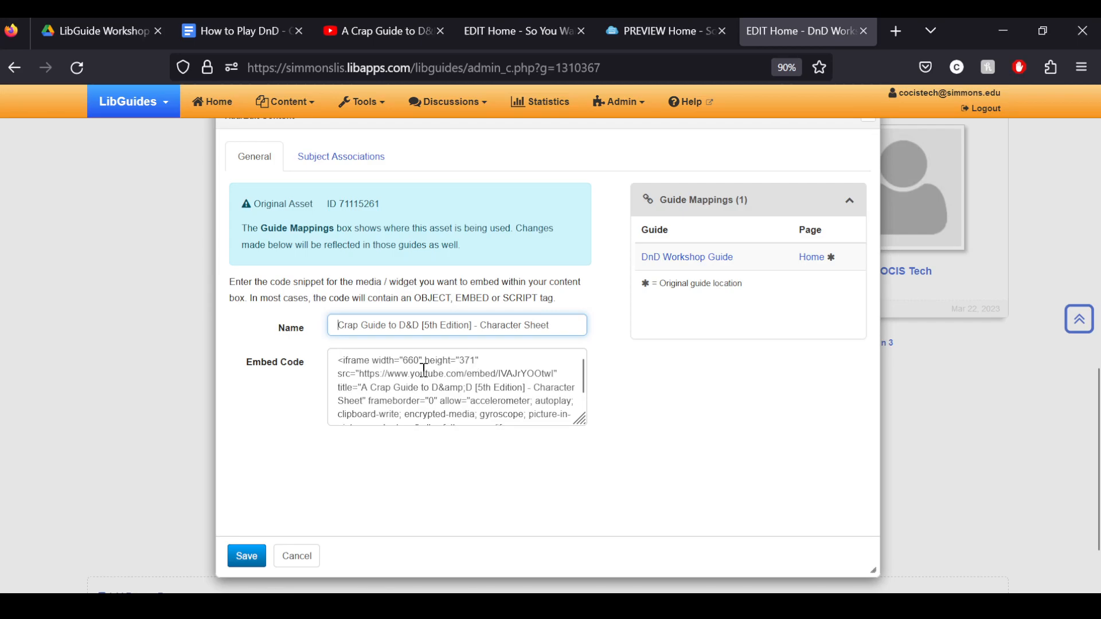
pyautogui.click(474, 360)
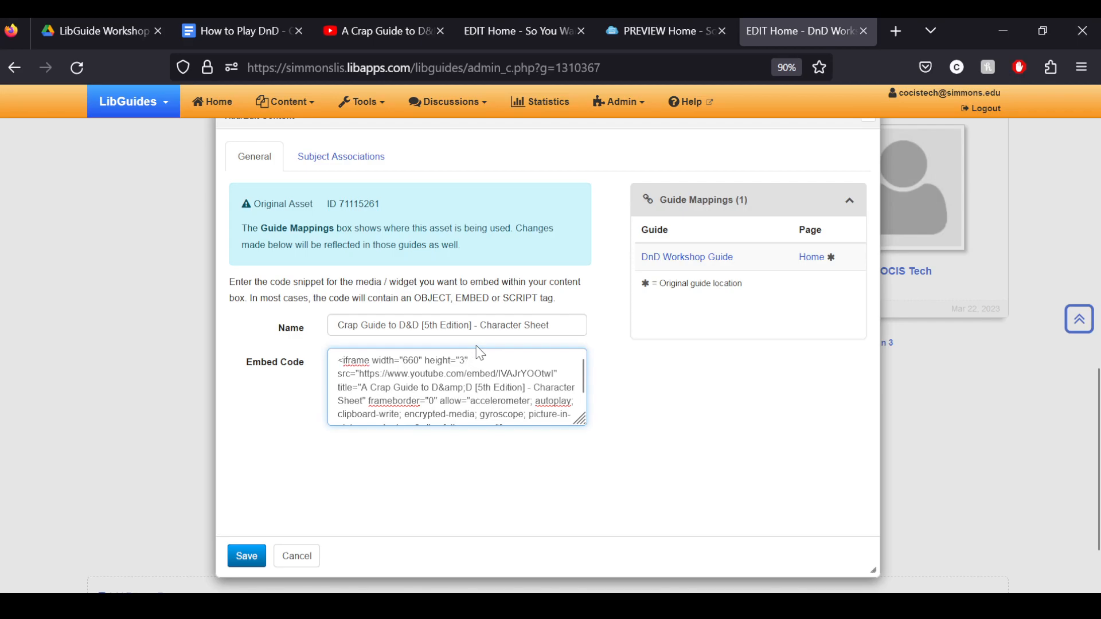
pyautogui.write('3')
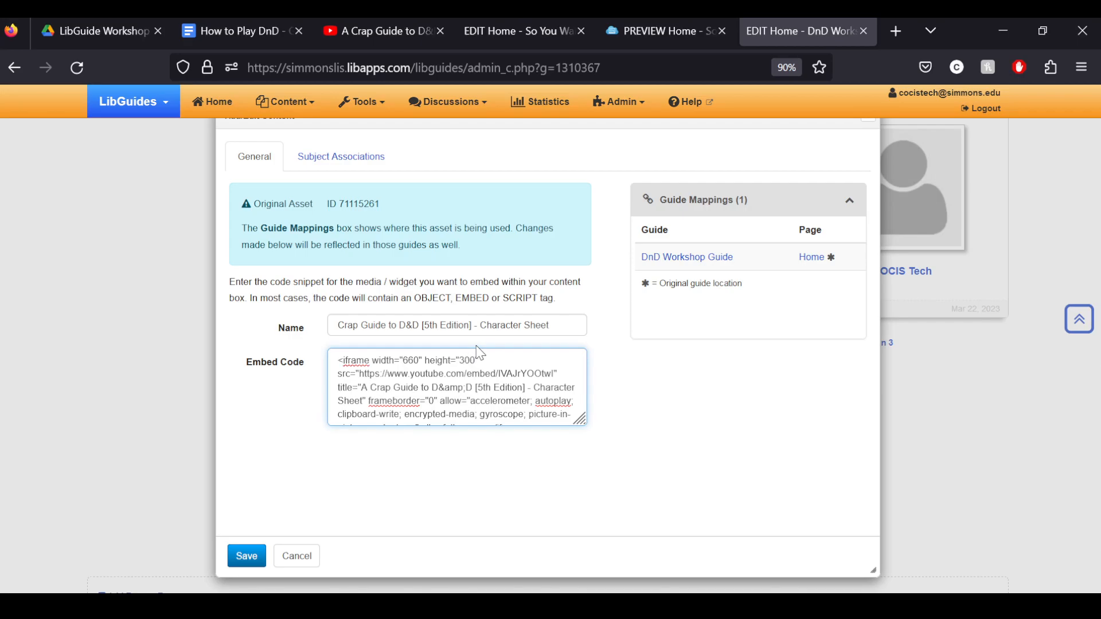
pyautogui.write('00')
pyautogui.click(246, 555)
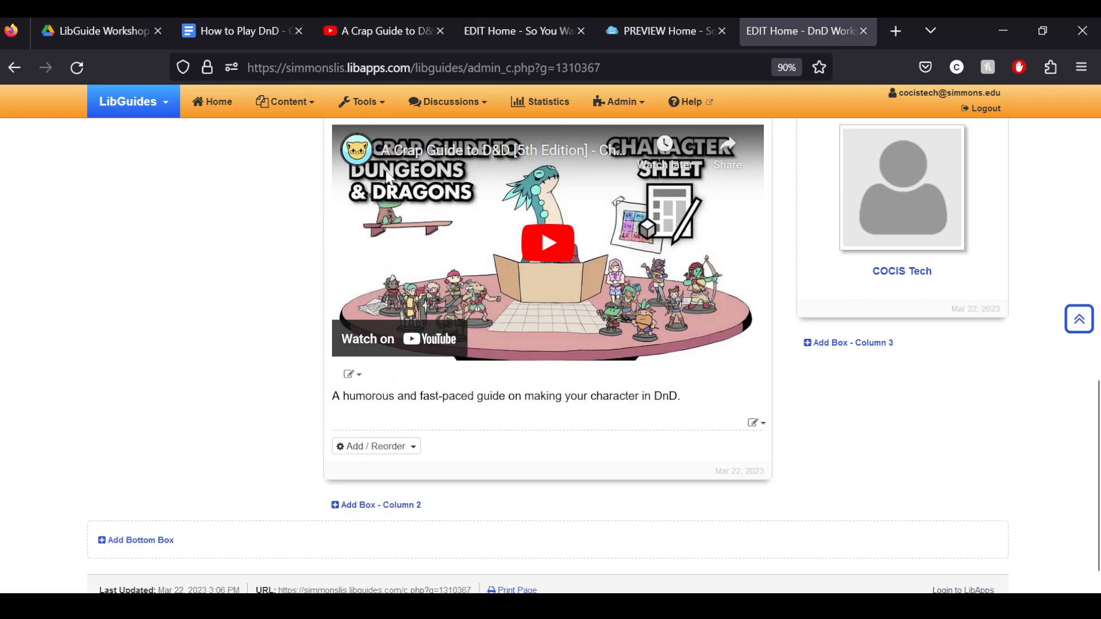
# - Review the resized video in the Video Introductions box and inspect the width and height values in its embed code without saving changes
pyautogui.scroll(-1, 132, 381)
pyautogui.scroll(3, 132, 384)
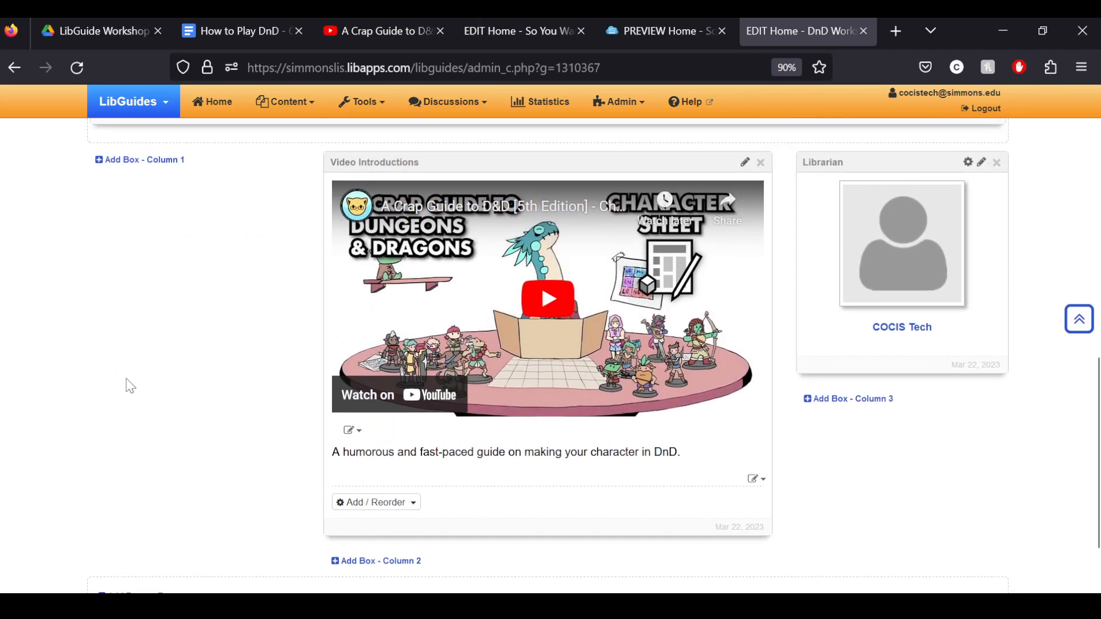
pyautogui.scroll(3, 130, 385)
pyautogui.scroll(-3, 131, 385)
pyautogui.click(358, 435)
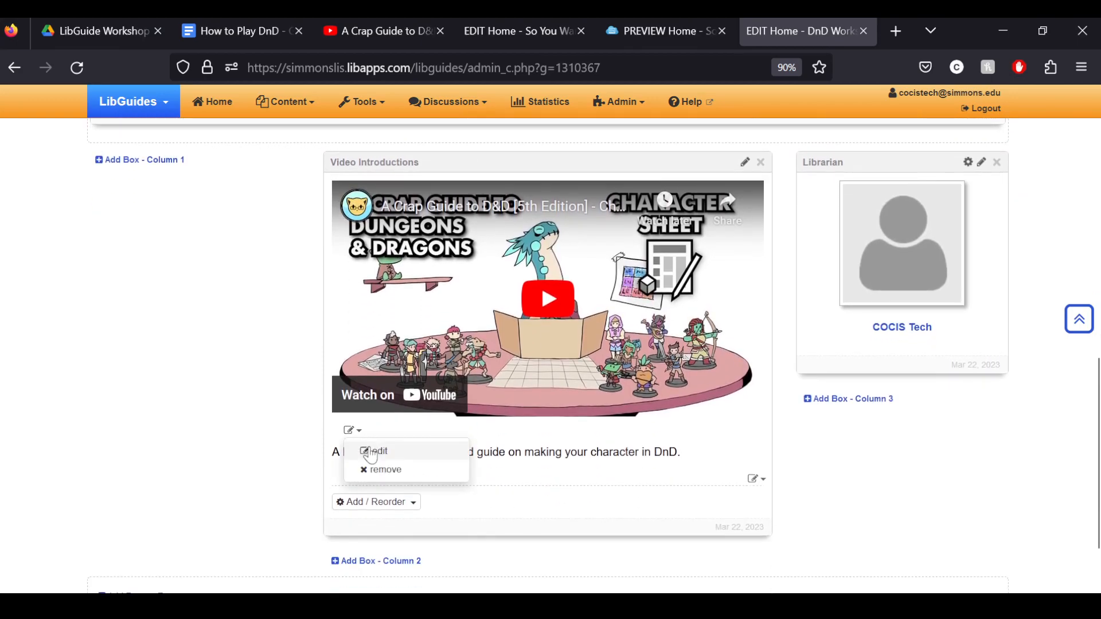
pyautogui.click(372, 451)
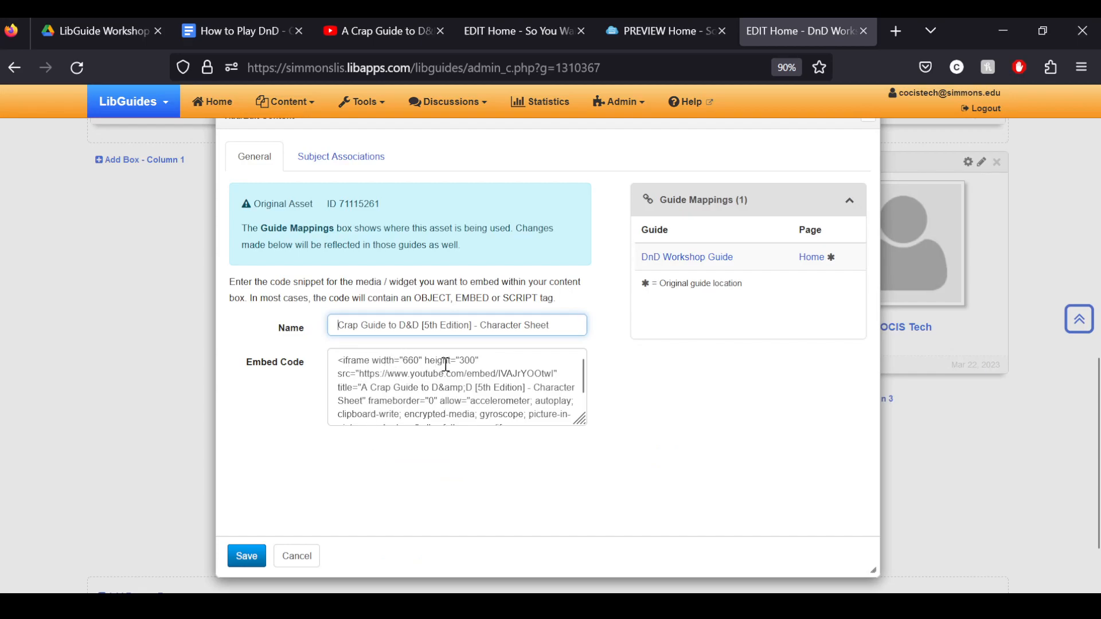
pyautogui.doubleClick(417, 363)
pyautogui.doubleClick(468, 359)
pyautogui.doubleClick(411, 362)
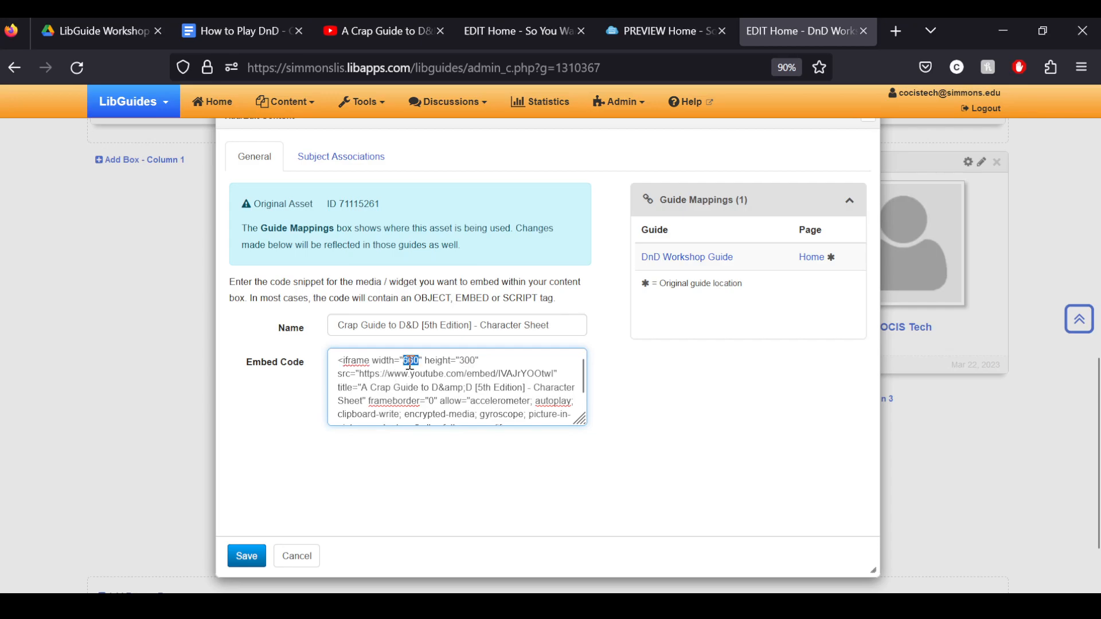
pyautogui.click(298, 555)
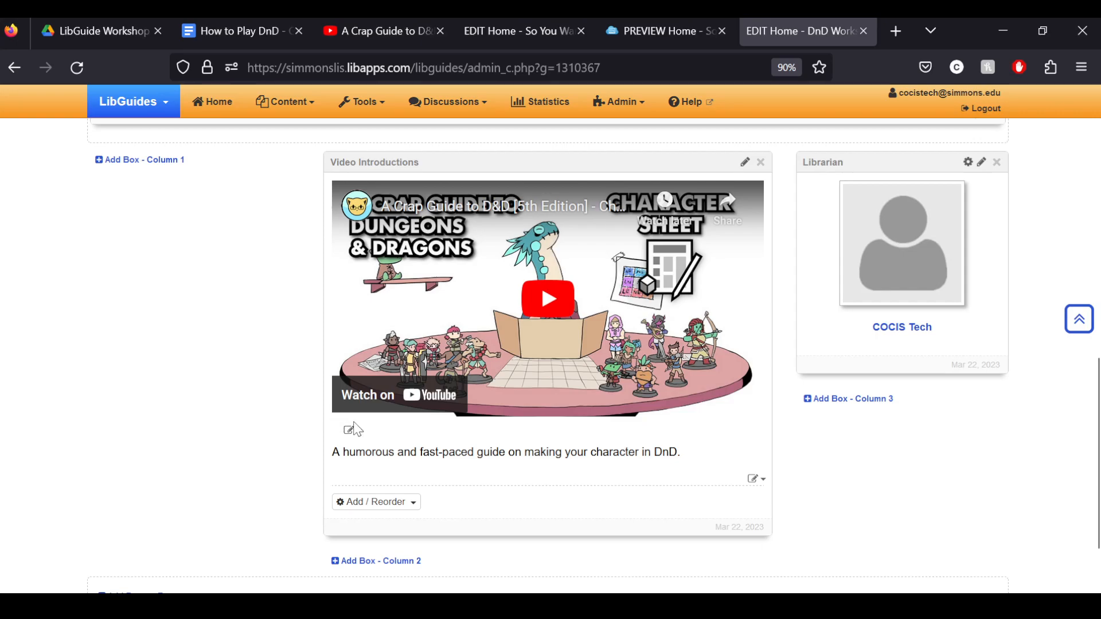
# - Reorder the Video Introductions box so the Rich Text / HTML description sits above the Character Sheet video, and save the order
pyautogui.click(410, 511)
pyautogui.scroll(-3, 249, 429)
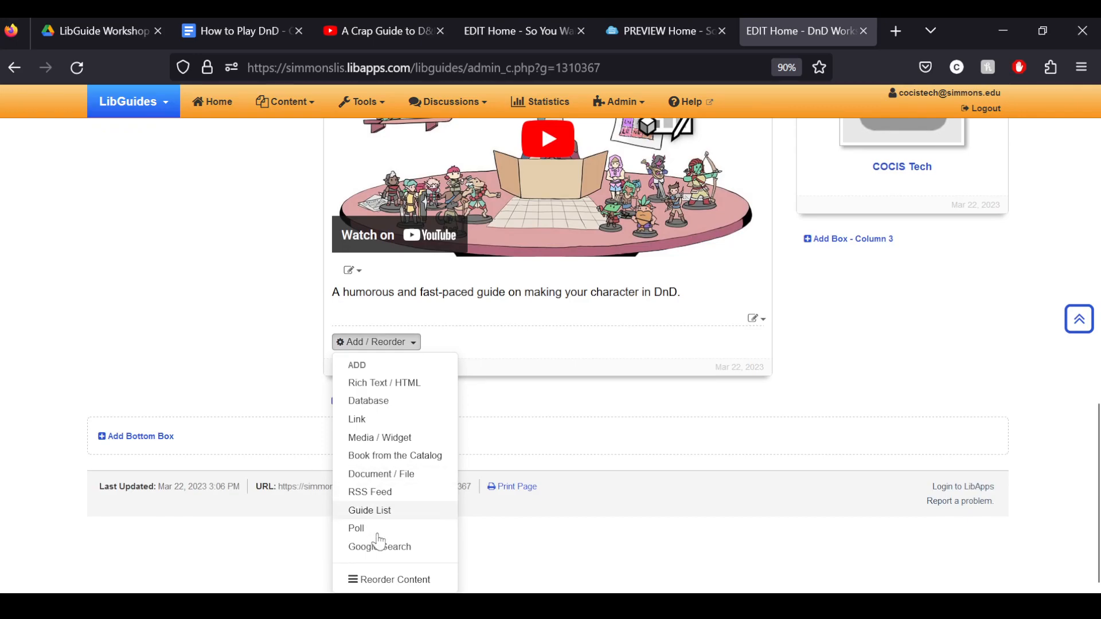
pyautogui.click(389, 580)
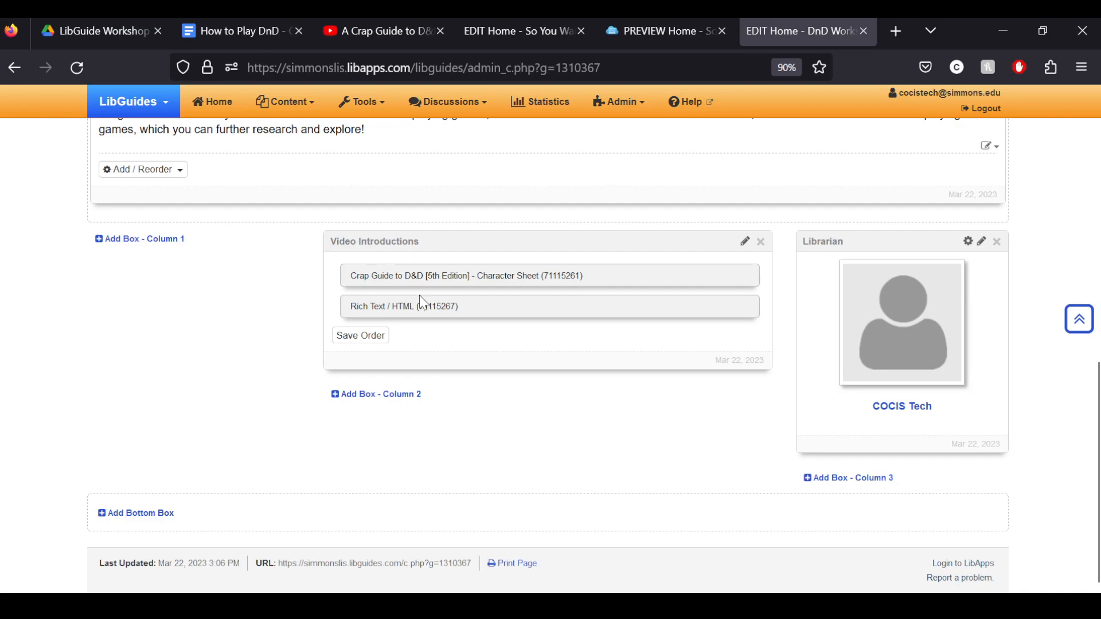
pyautogui.moveTo(411, 312); pyautogui.dragTo(402, 274)
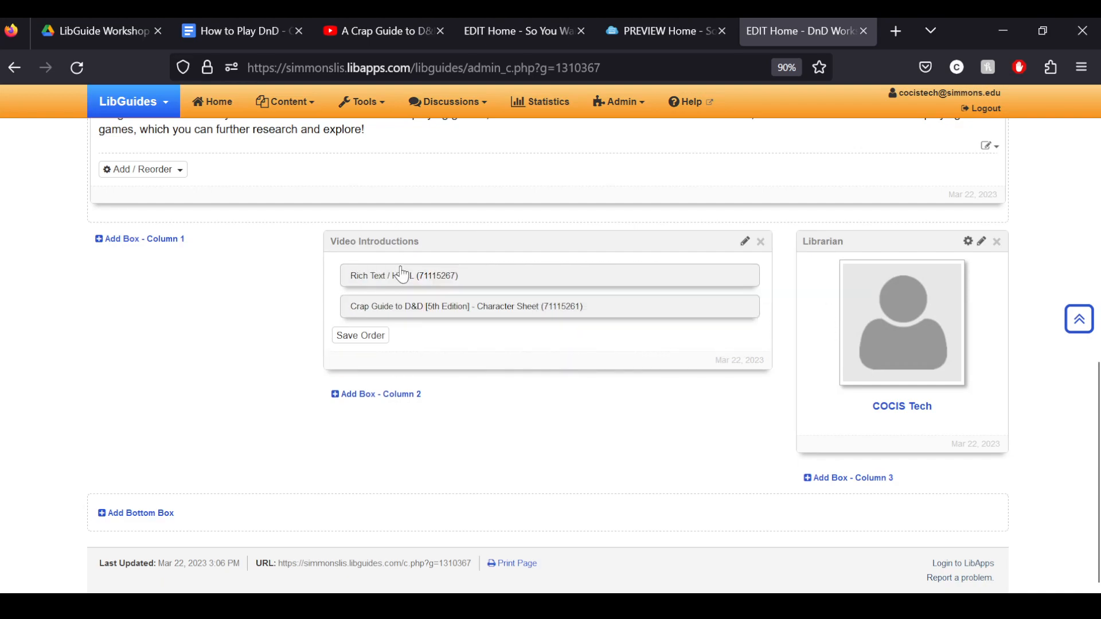
pyautogui.click(361, 335)
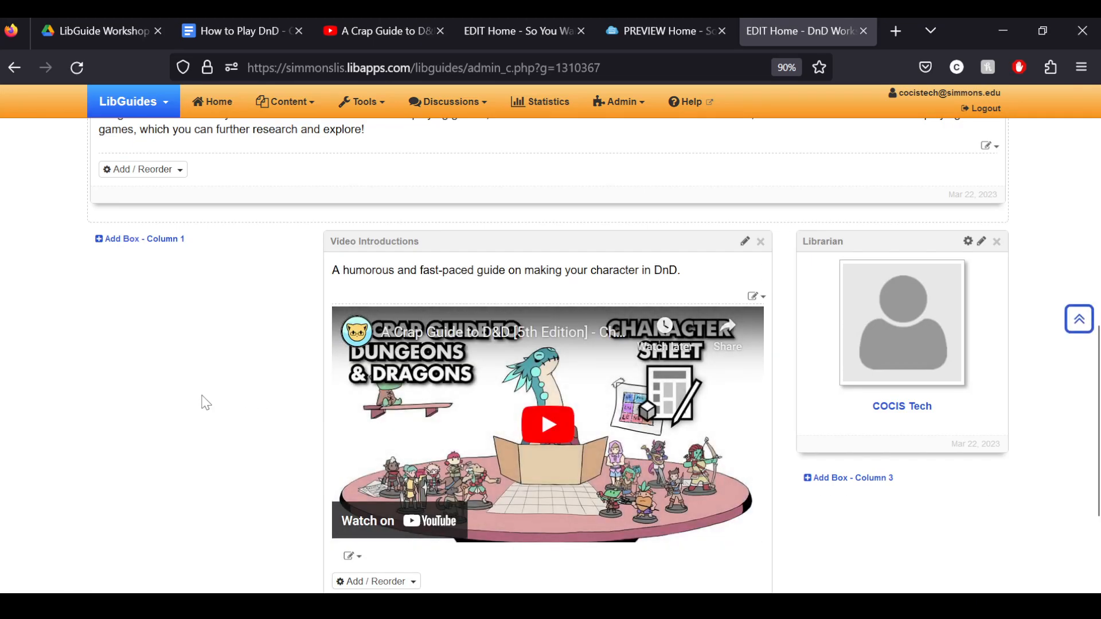
# - Add a standard box named "Playlist" at the top of column 1 on the Home page
pyautogui.scroll(-2, 201, 397)
pyautogui.scroll(2, 201, 397)
pyautogui.click(170, 244)
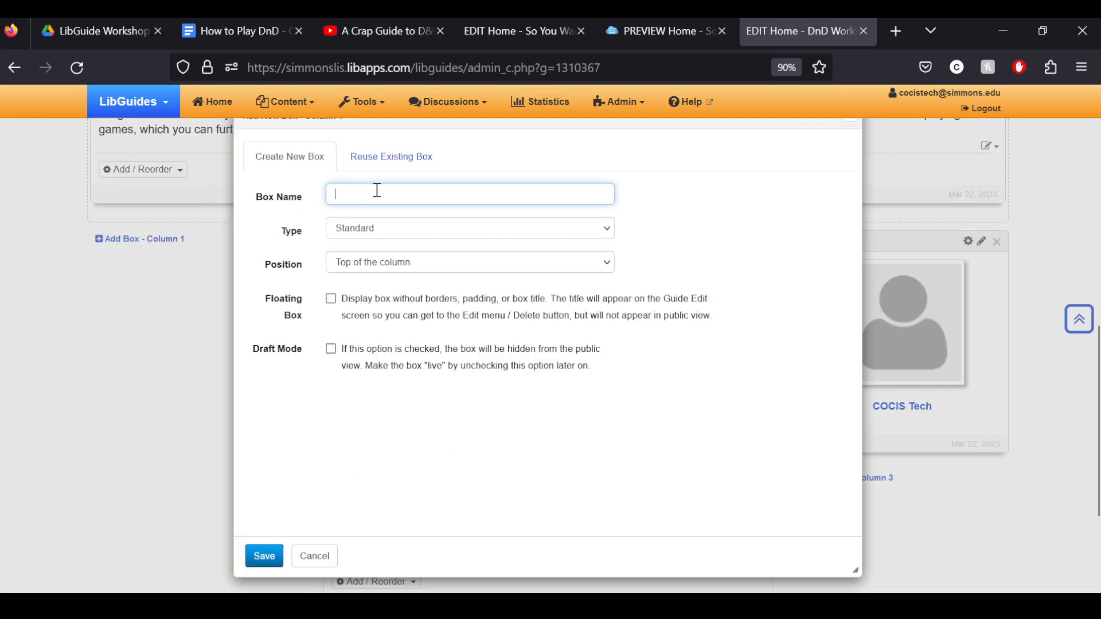
pyautogui.write('Playlist')
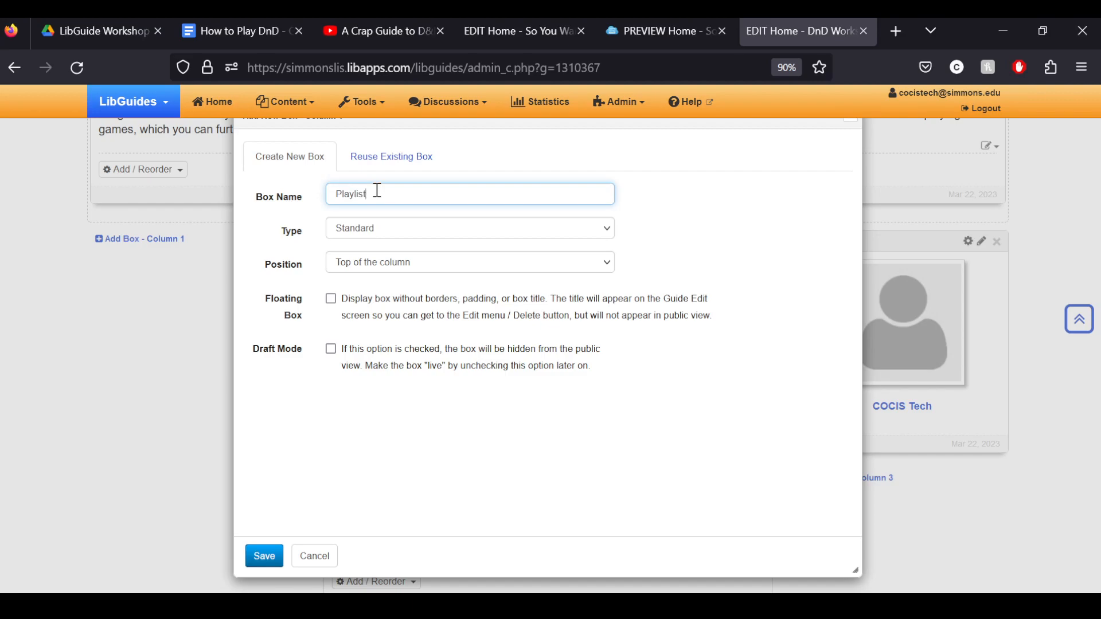
pyautogui.click(280, 554)
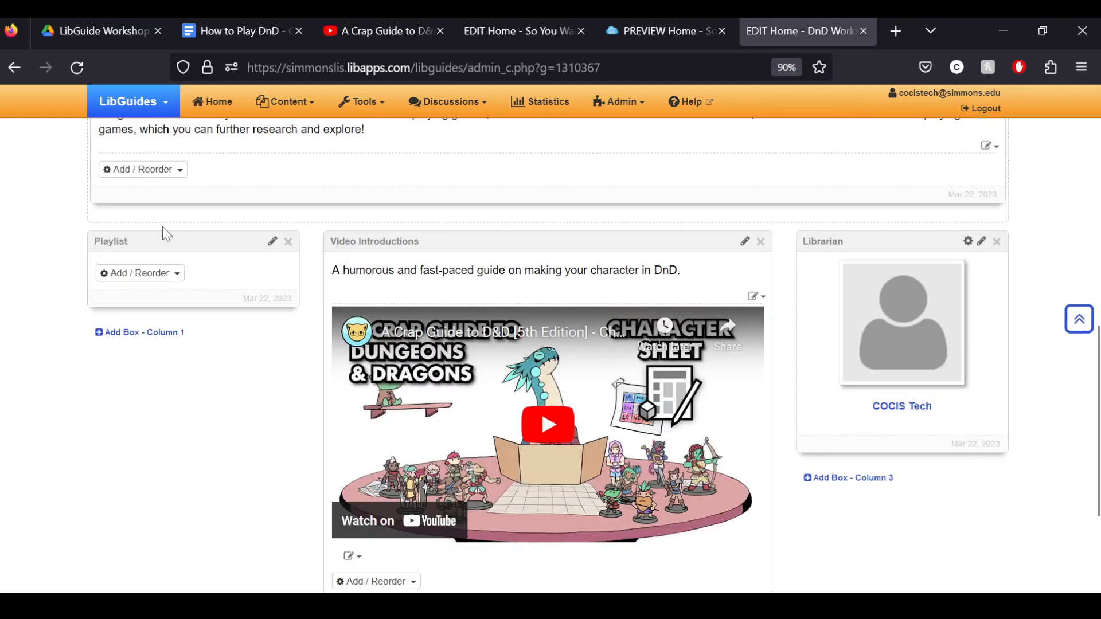
# - Copy the Spotify playlist's iframe embed code from the How to Play DnD document and return to the LibGuides editor
pyautogui.click(213, 33)
pyautogui.scroll(-3, 383, 326)
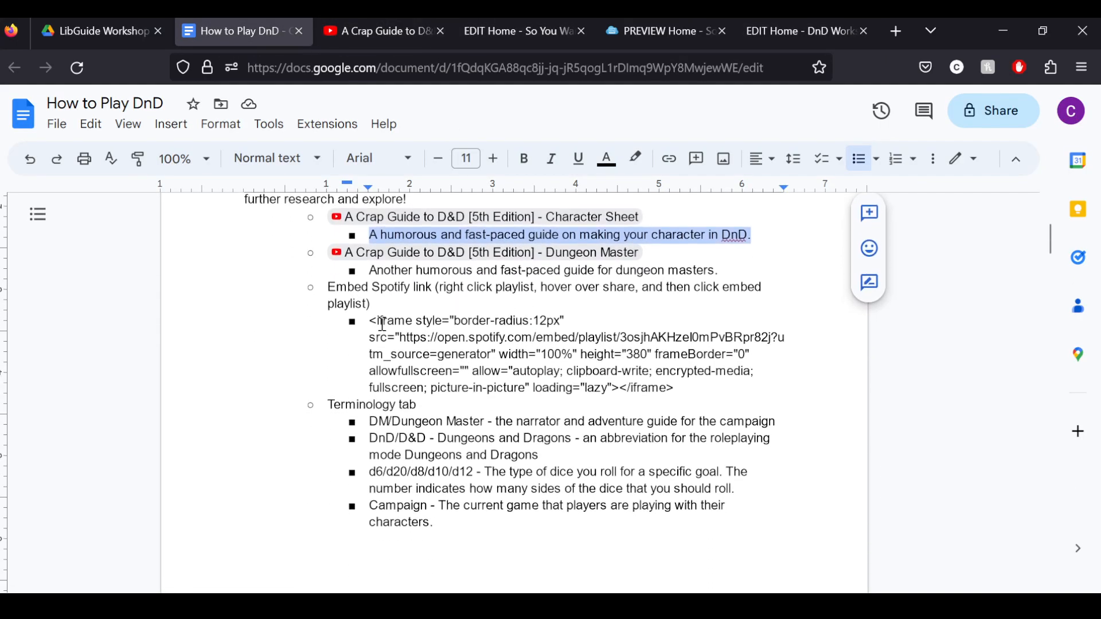
pyautogui.moveTo(368, 320); pyautogui.dragTo(705, 388)
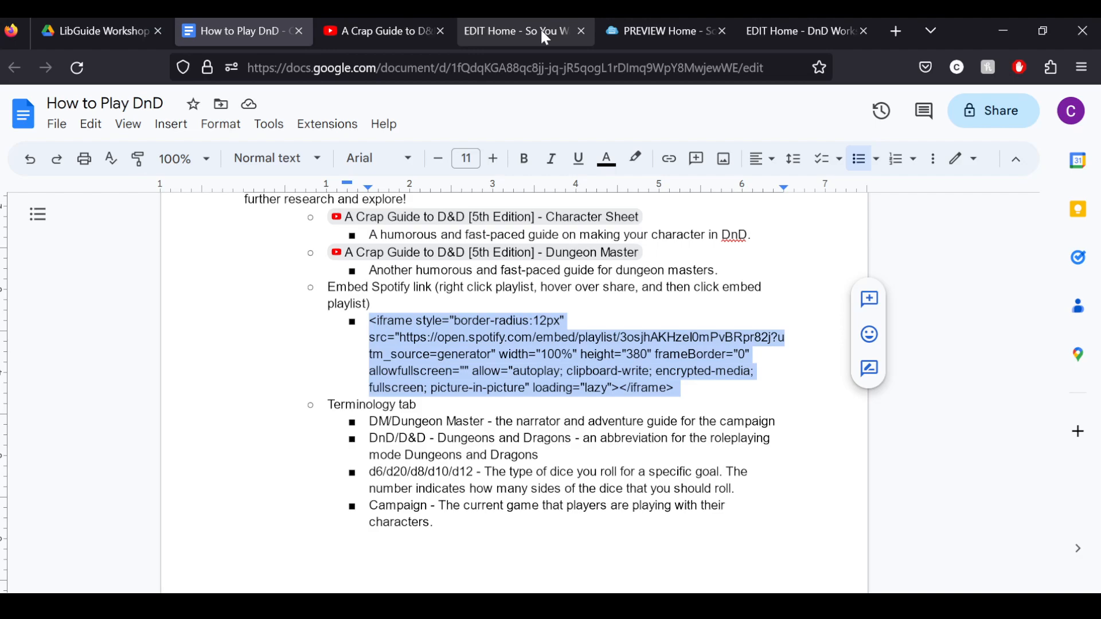
pyautogui.click(785, 32)
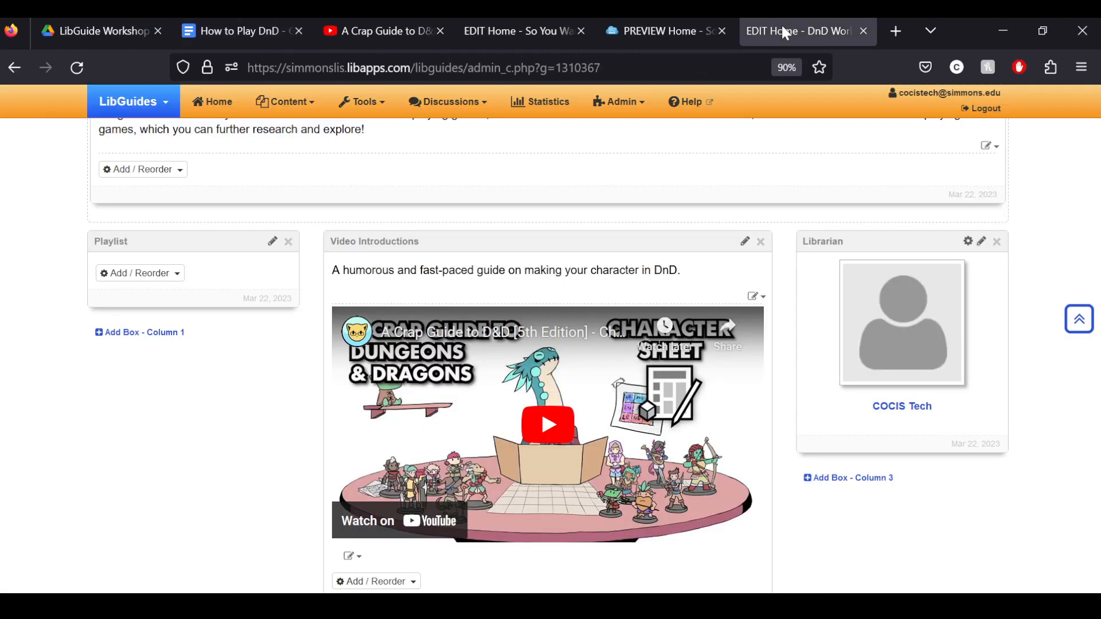
# - Add a media widget named "Playlist" to the Playlist box using the copied Spotify embed code and save it
pyautogui.click(169, 276)
pyautogui.click(141, 370)
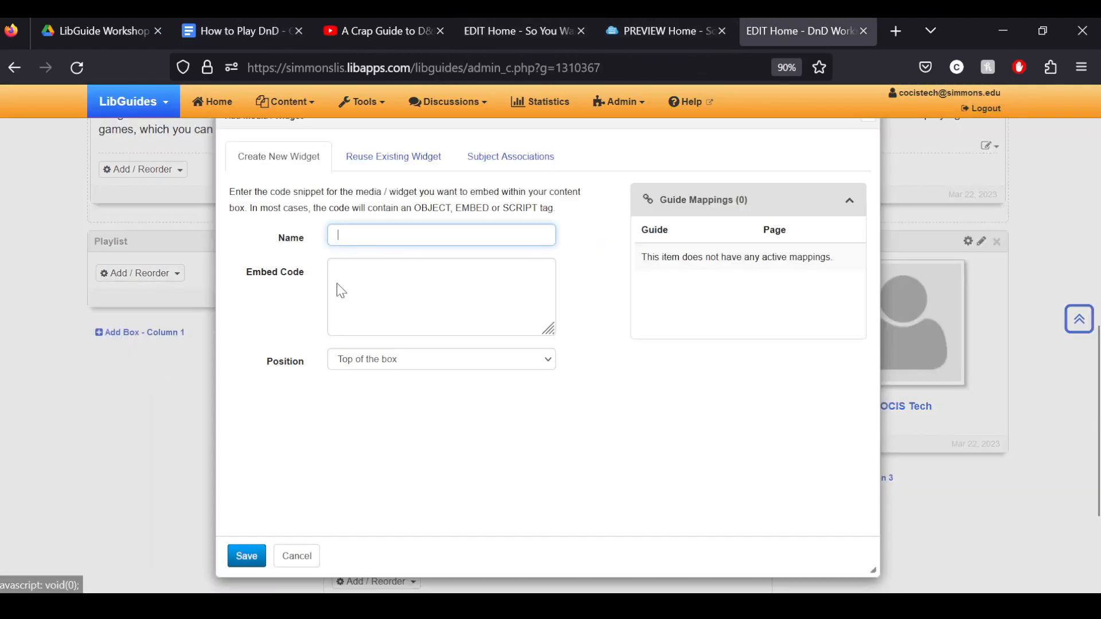
pyautogui.write('Plylist')
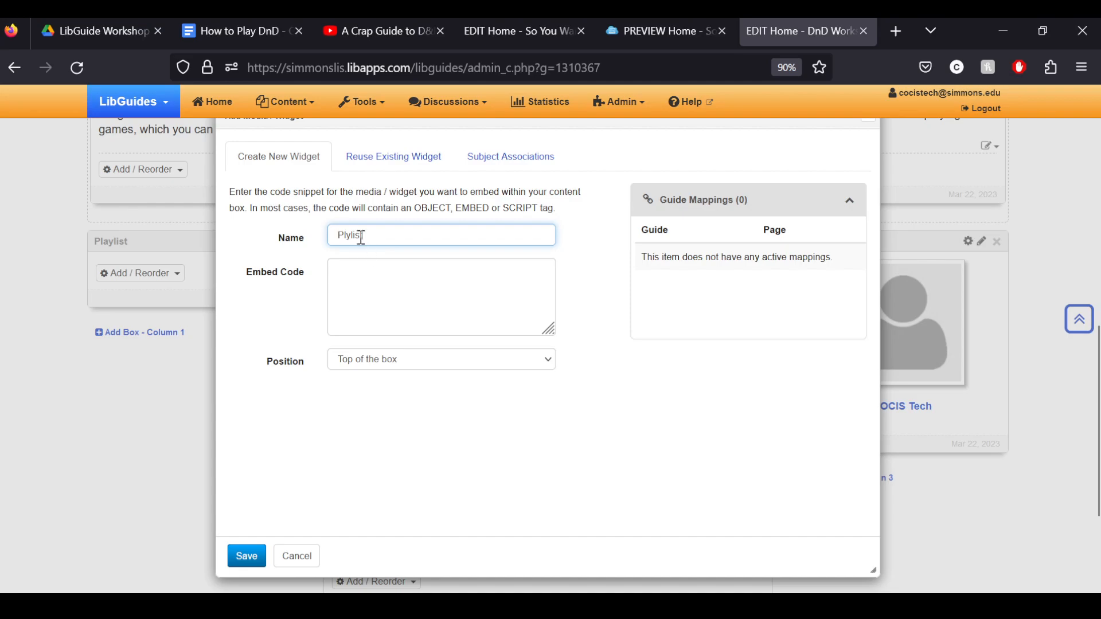
pyautogui.write('a')
pyautogui.click(393, 286)
pyautogui.hotkey('ctrl', 'v')
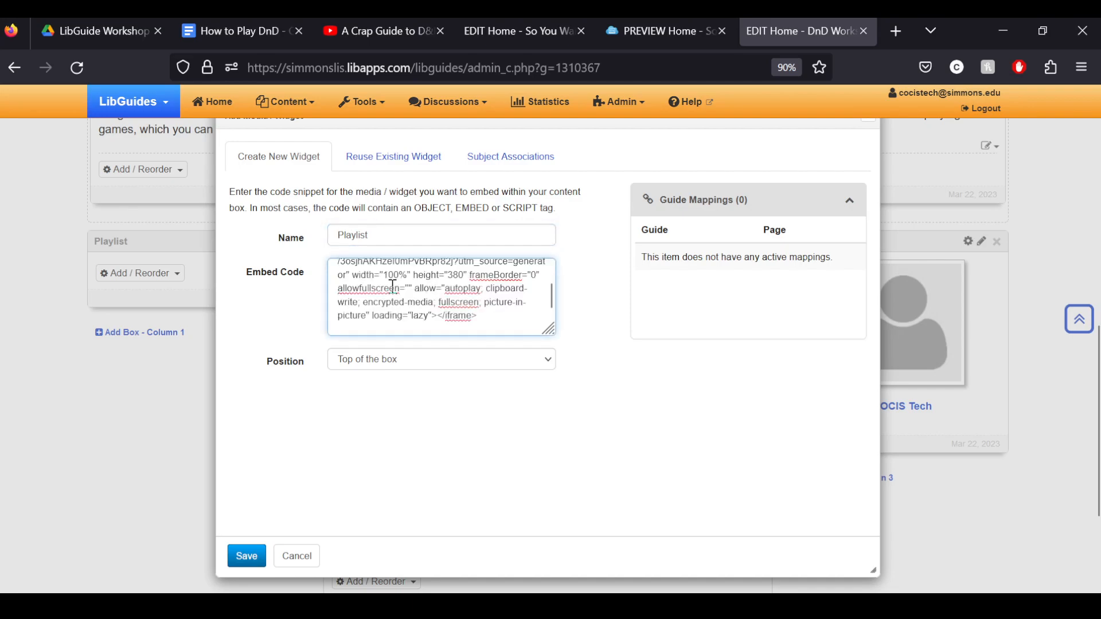
pyautogui.scroll(2, 453, 353)
pyautogui.scroll(2, 453, 304)
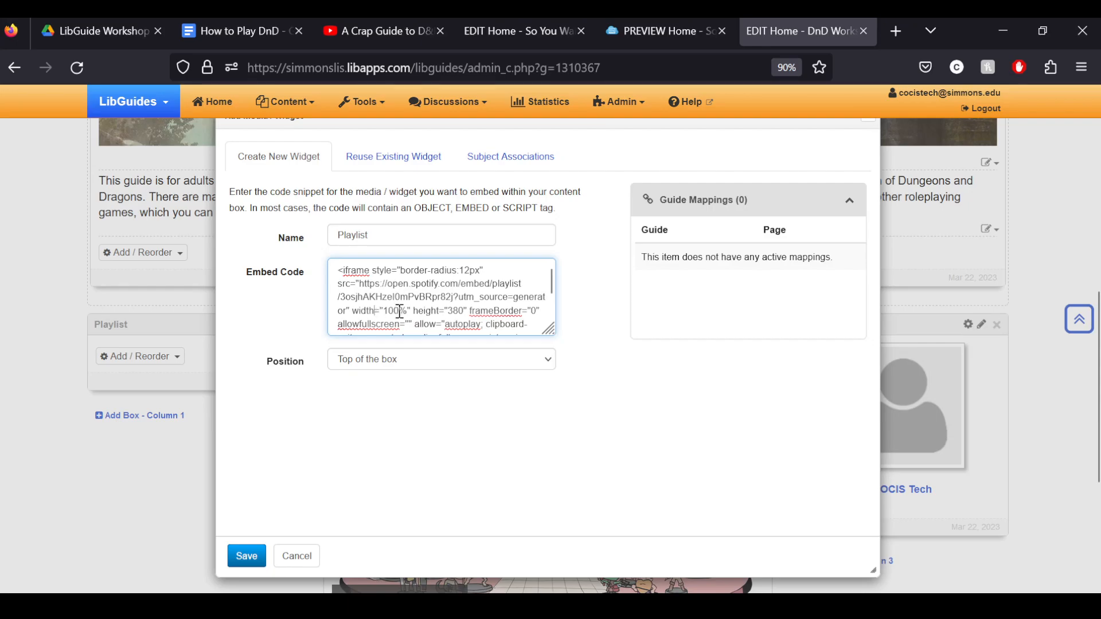
pyautogui.click(255, 567)
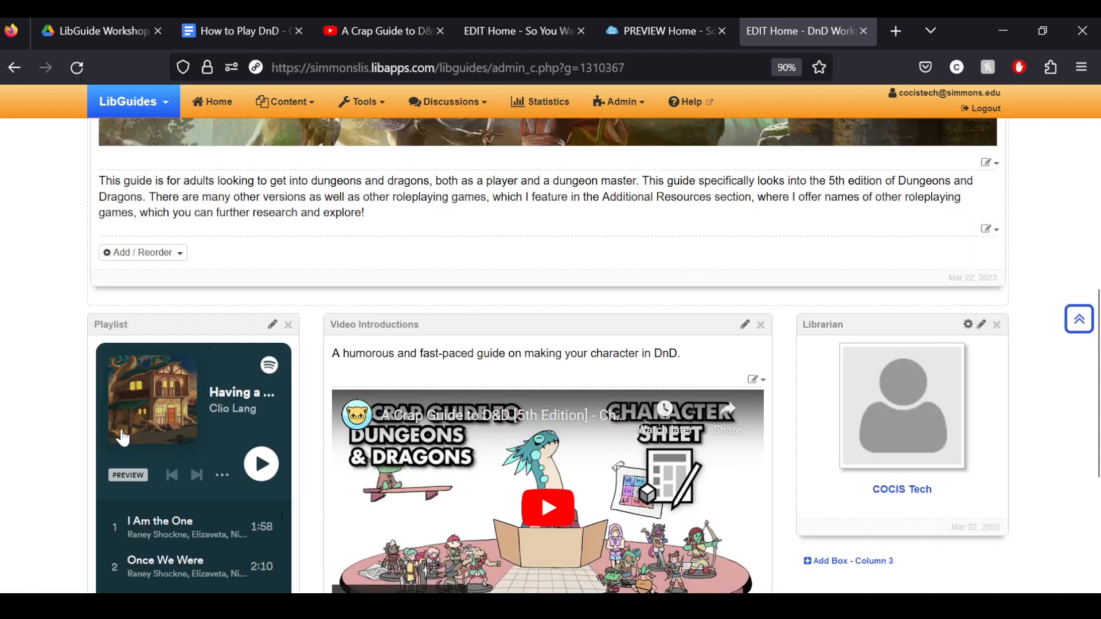
# - Turn on the Floating Box option for the Playlist box and save the box settings
pyautogui.scroll(-3, 46, 367)
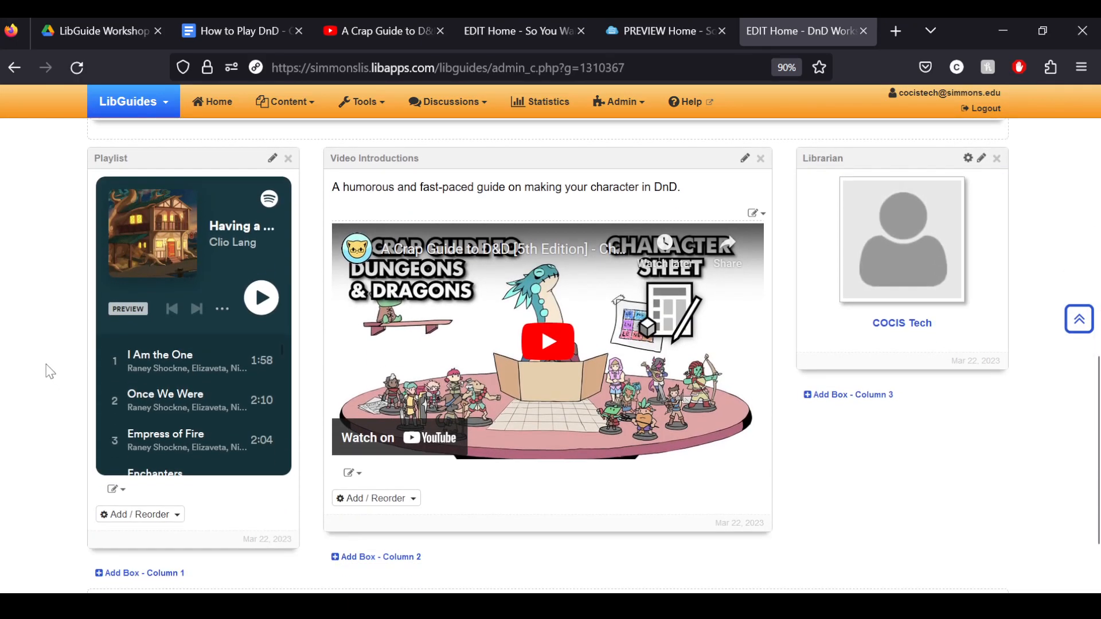
pyautogui.scroll(2, 50, 371)
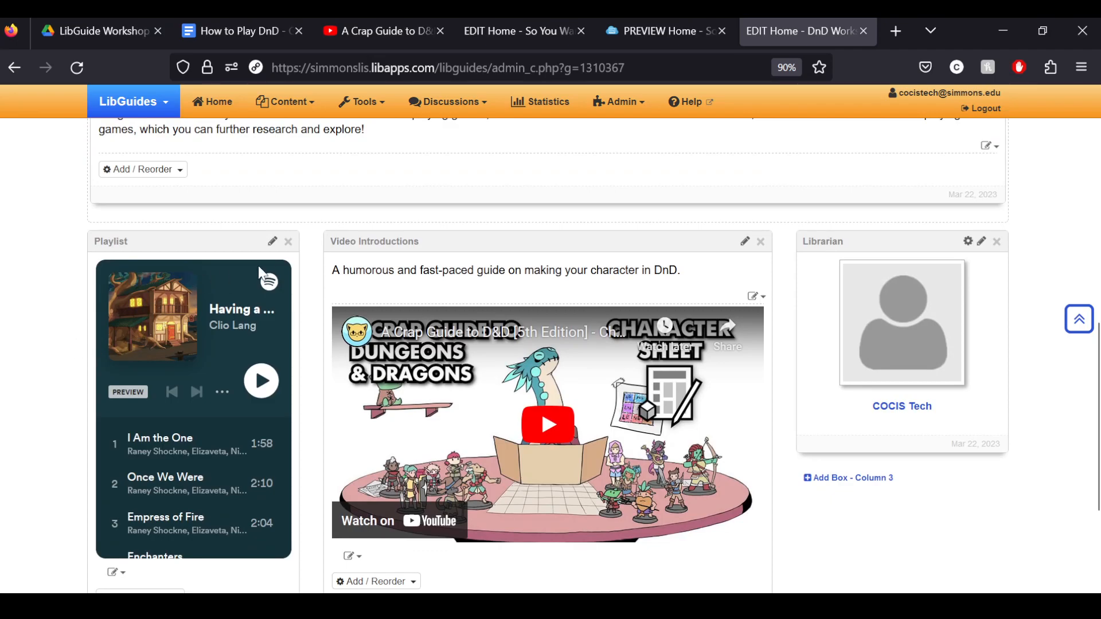
pyautogui.click(272, 241)
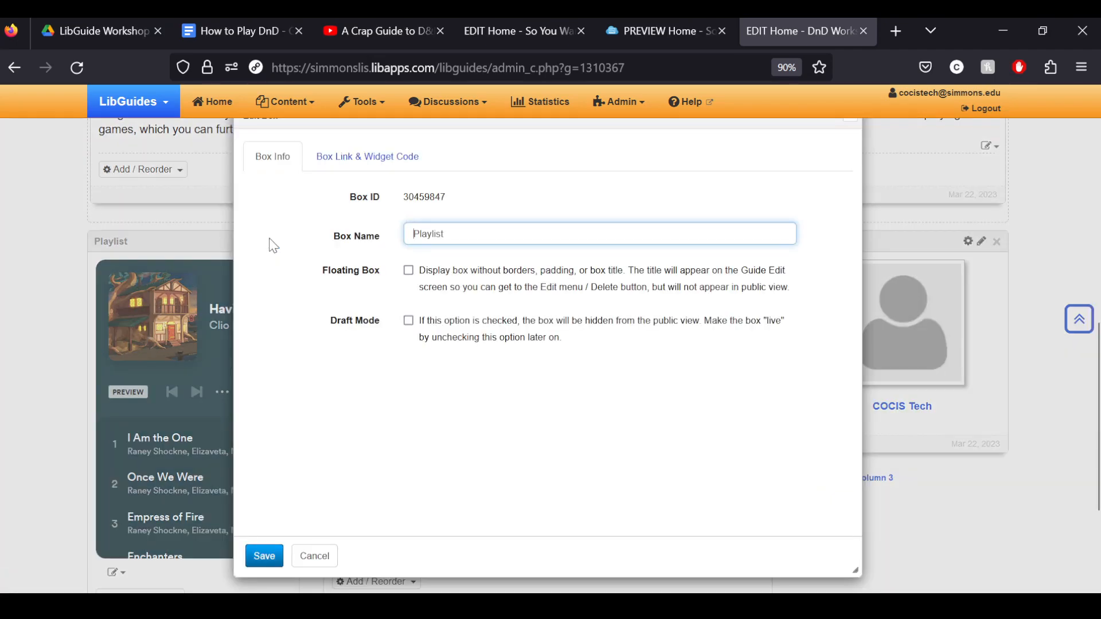
pyautogui.click(314, 556)
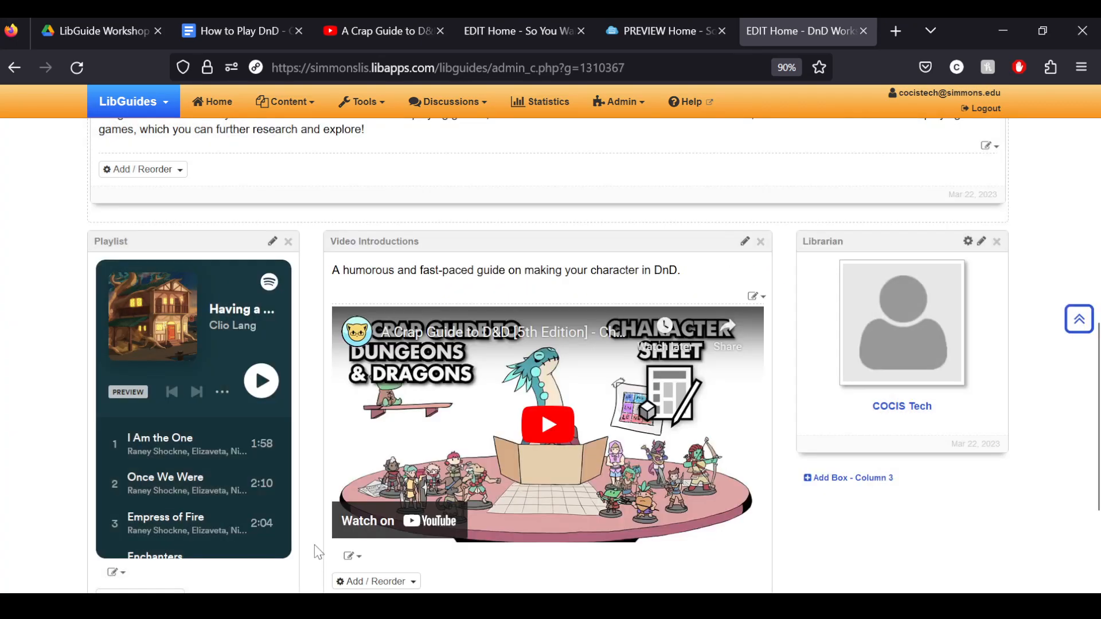
pyautogui.click(272, 241)
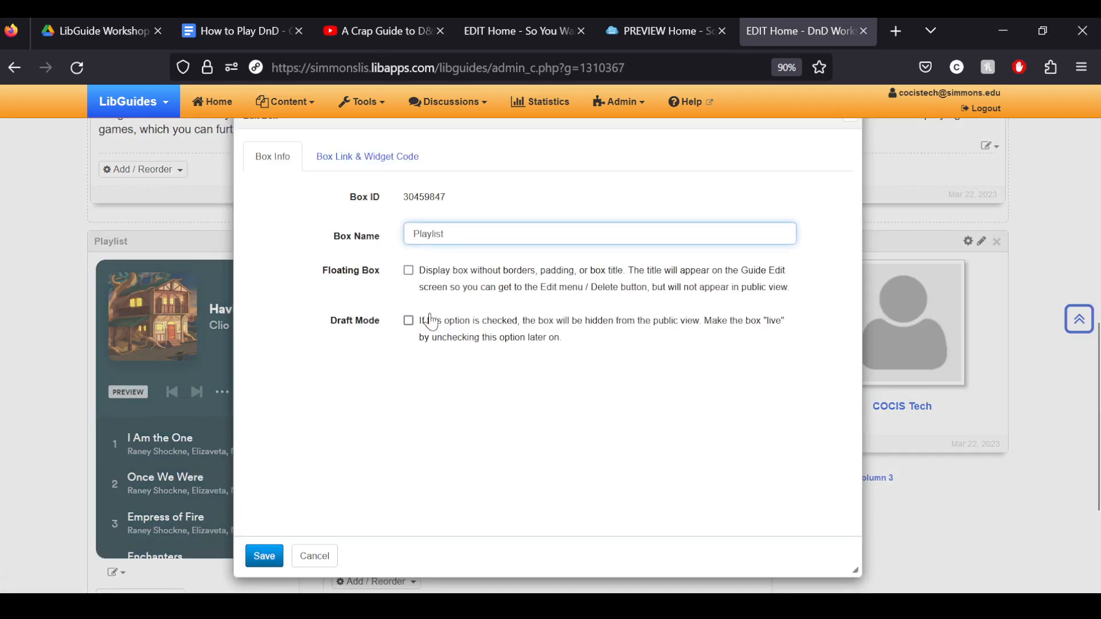
pyautogui.click(408, 270)
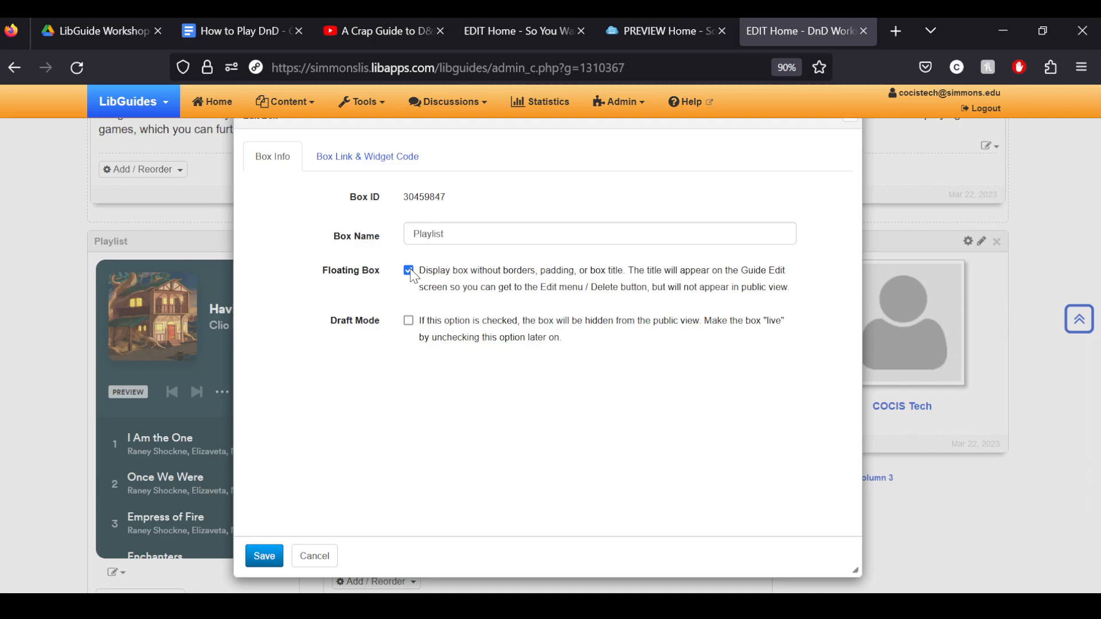
pyautogui.click(256, 556)
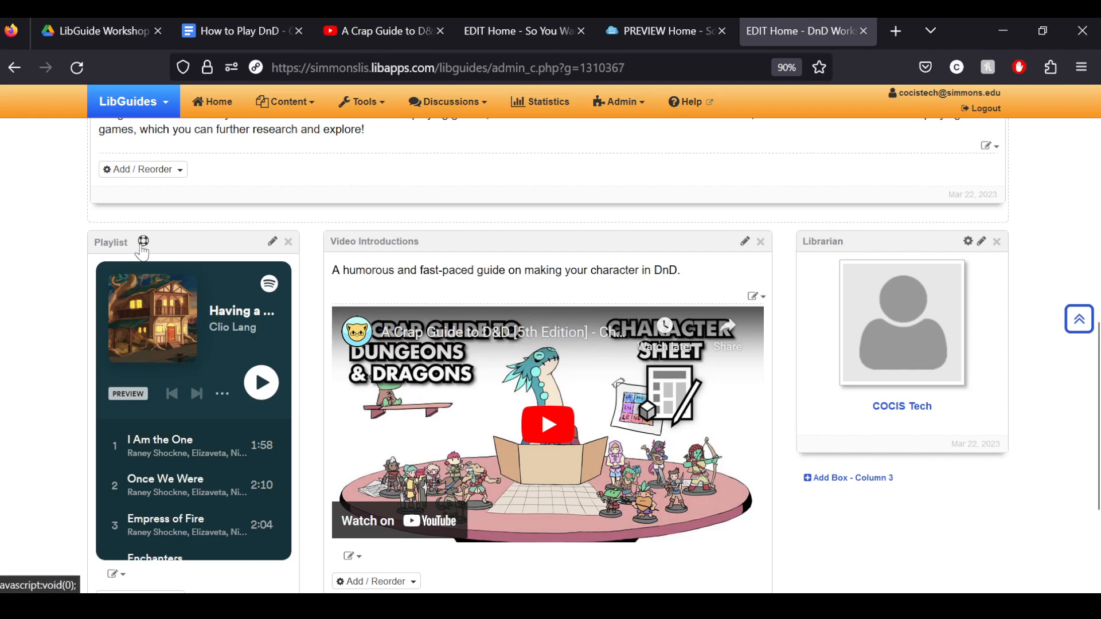
# - Preview the Home page to examine how the playlist, video and librarian boxes are displayed publicly, and close the preview
pyautogui.scroll(10, 142, 252)
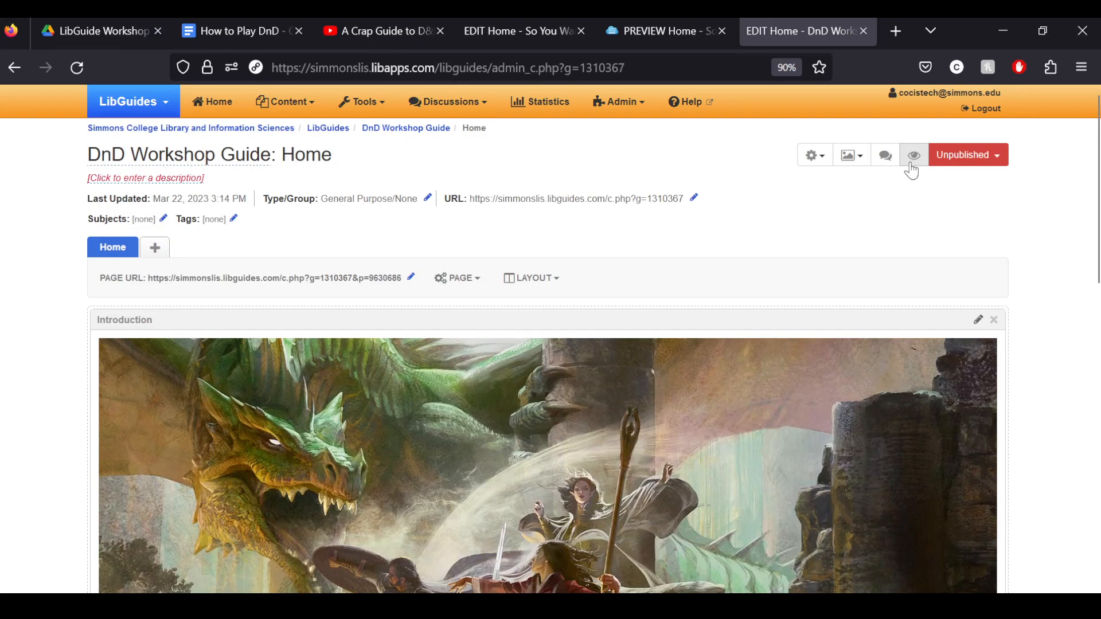
pyautogui.click(913, 156)
pyautogui.scroll(-6, 14, 335)
pyautogui.scroll(-2, 13, 336)
pyautogui.scroll(5, 13, 335)
pyautogui.scroll(-5, 14, 335)
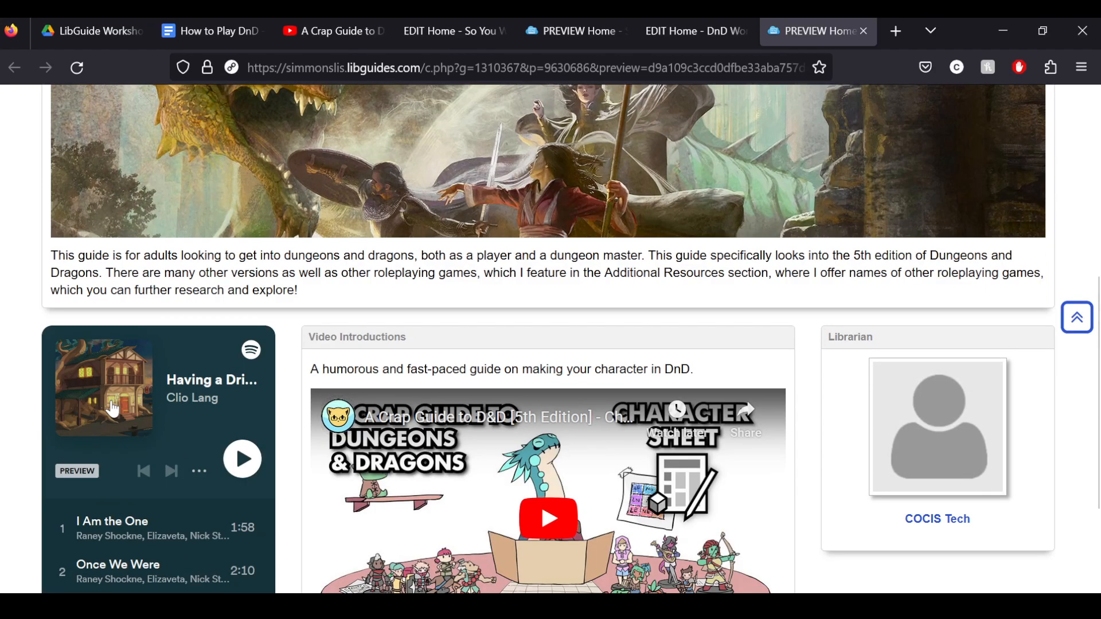
pyautogui.scroll(-4, 113, 409)
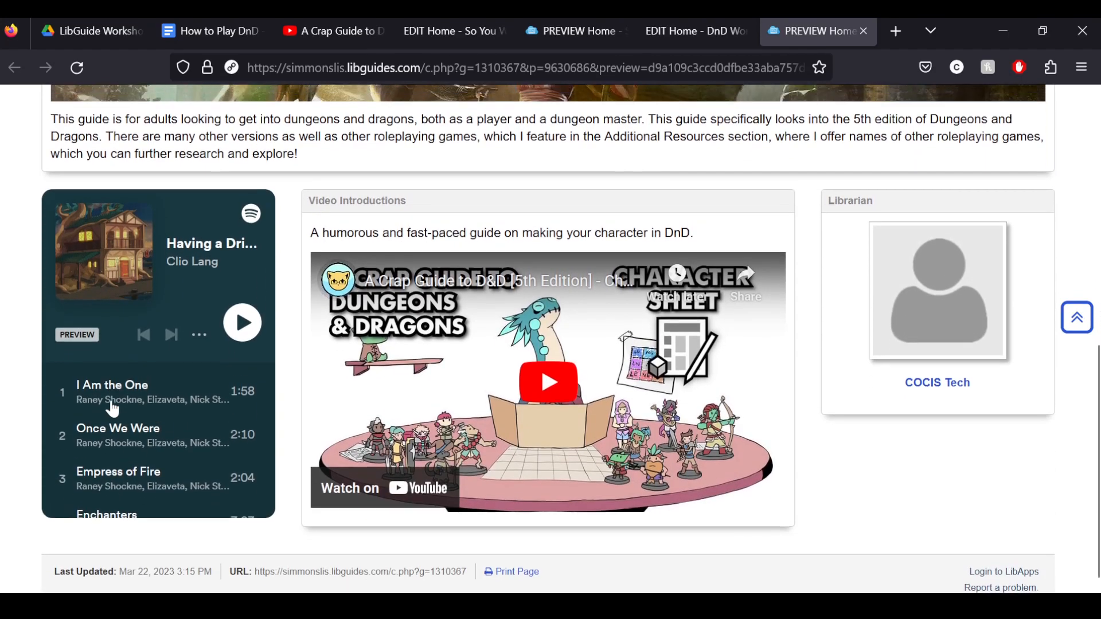
pyautogui.scroll(6, 113, 409)
pyautogui.scroll(3, 113, 409)
pyautogui.click(864, 30)
# - Create a new regular top-level page named "DnD Books" in the guide
pyautogui.scroll(-12, 103, 399)
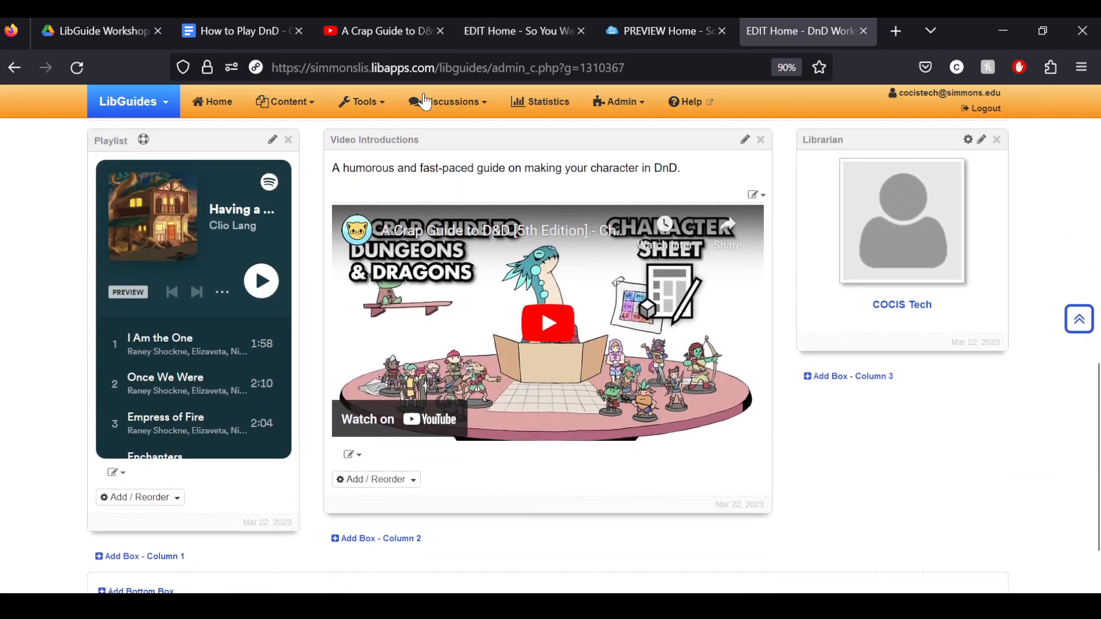
pyautogui.scroll(-6, 115, 384)
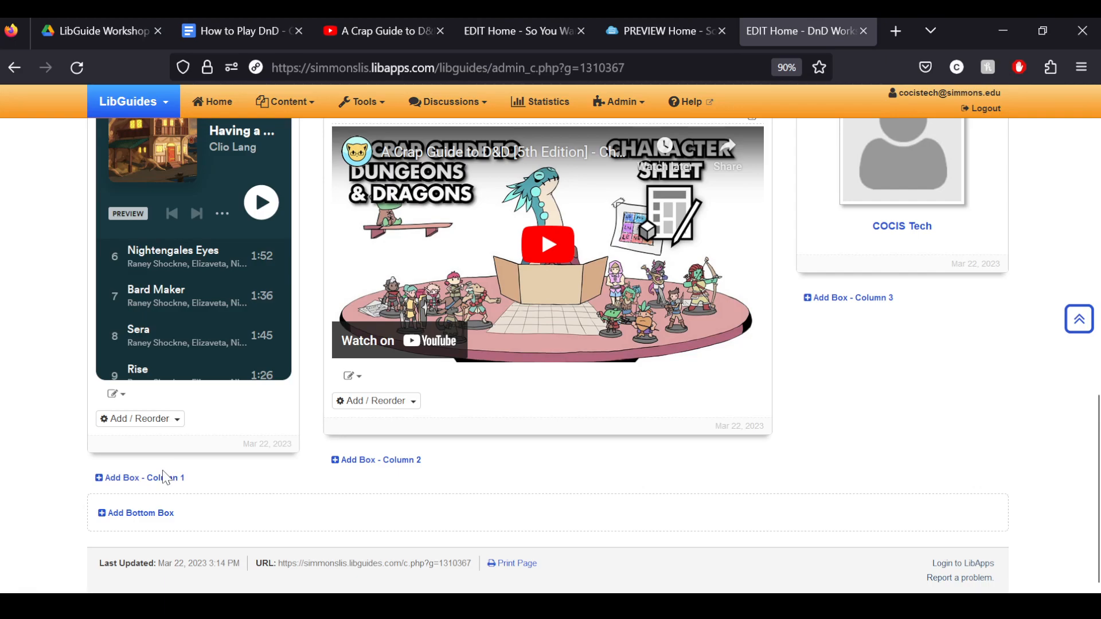
pyautogui.scroll(15, 165, 477)
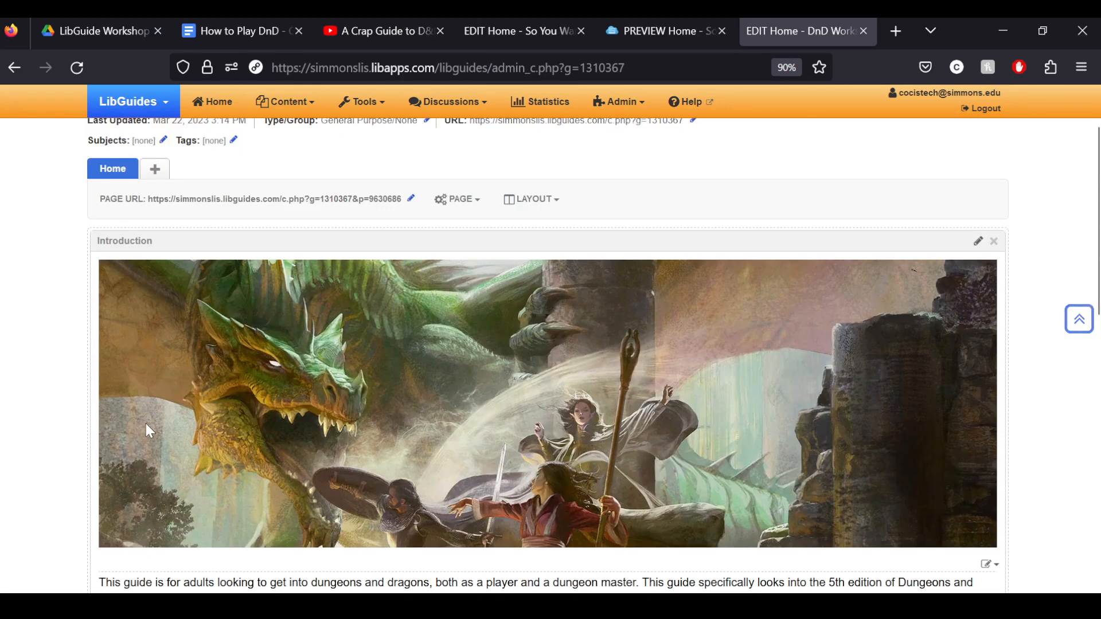
pyautogui.scroll(2, 25, 416)
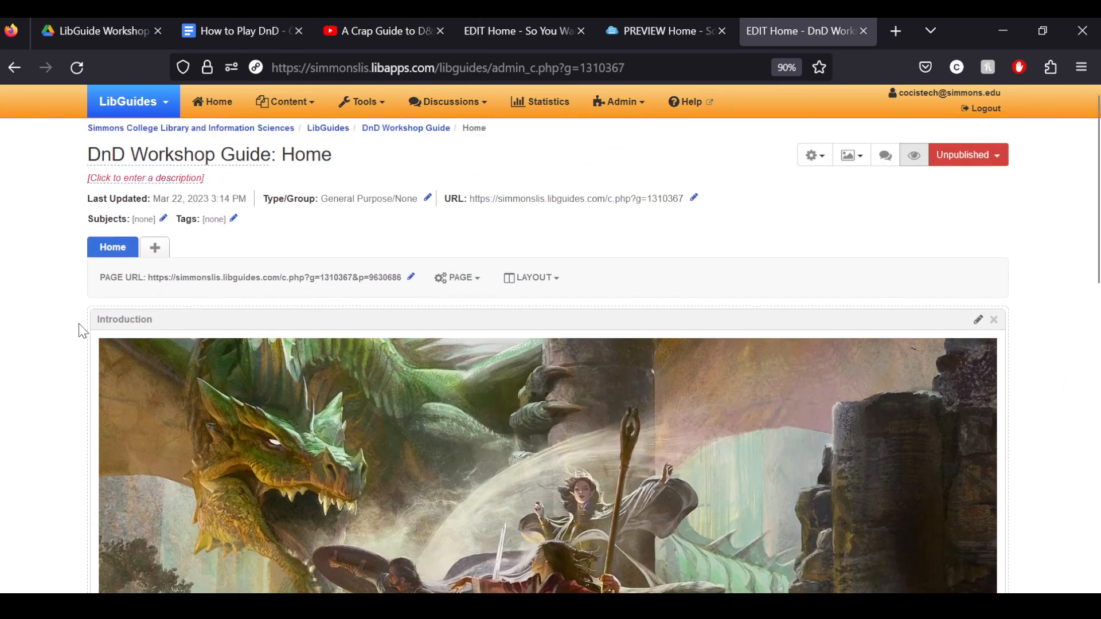
pyautogui.click(165, 253)
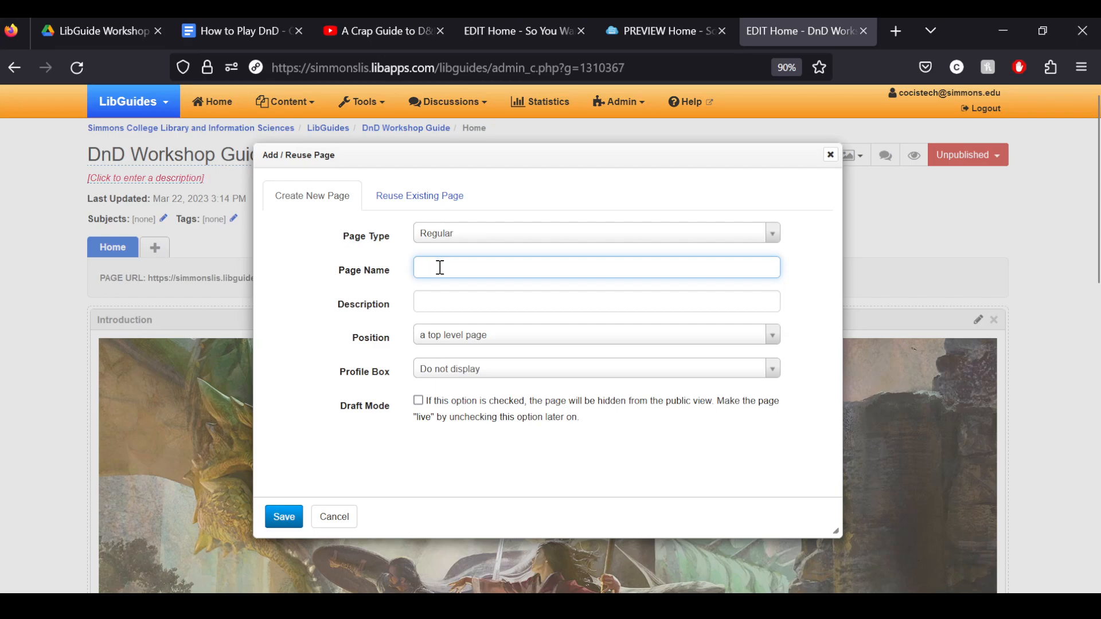
pyautogui.click(549, 26)
pyautogui.click(800, 30)
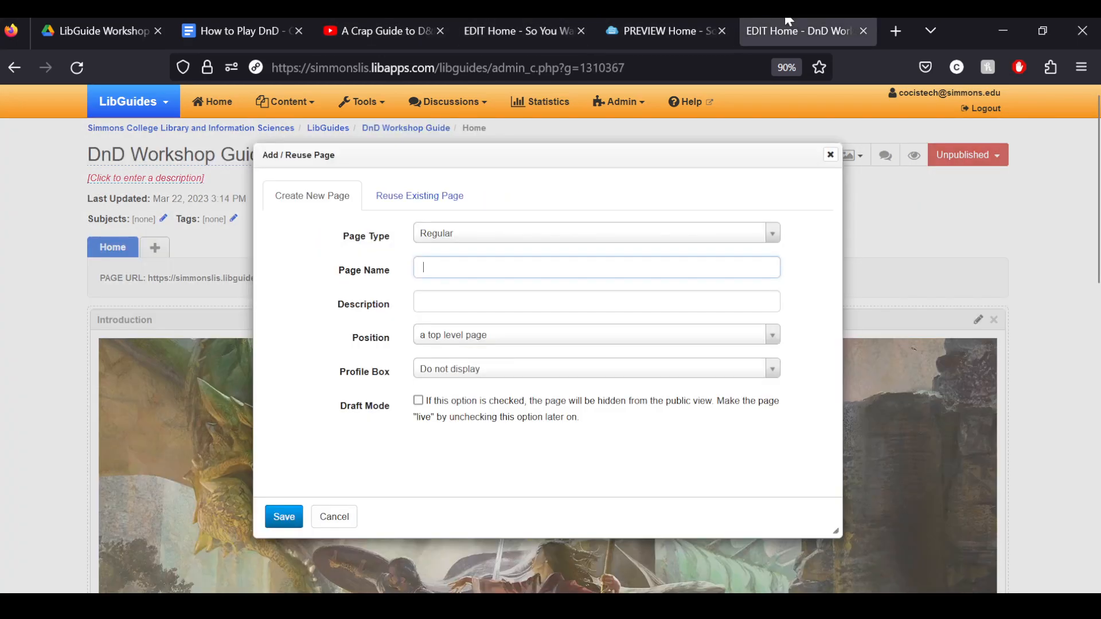
pyautogui.write('DnD Books')
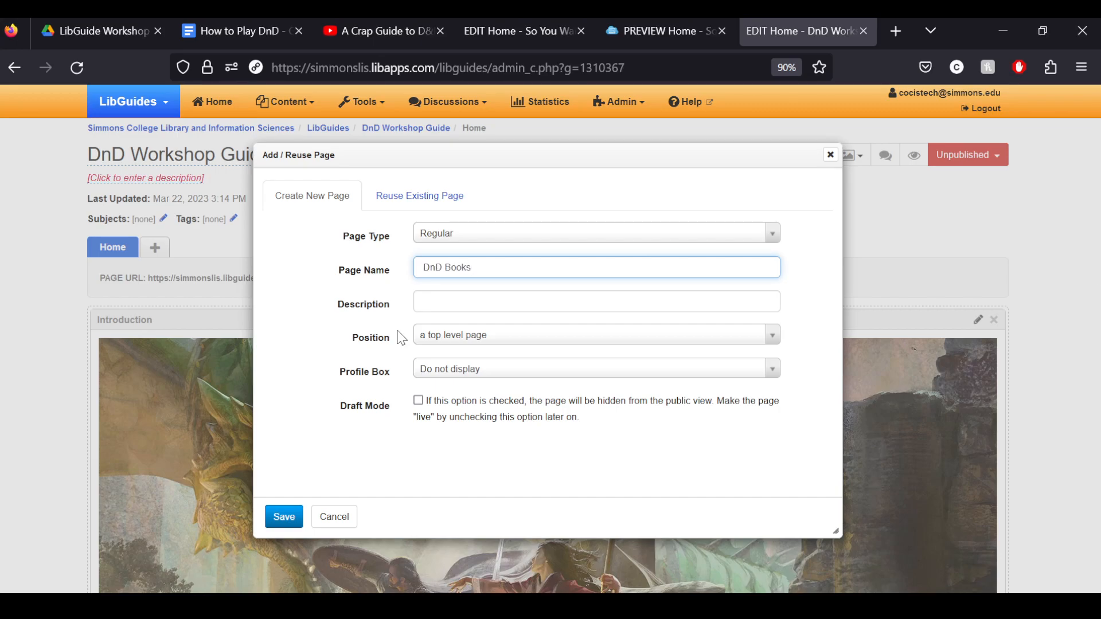
pyautogui.click(284, 517)
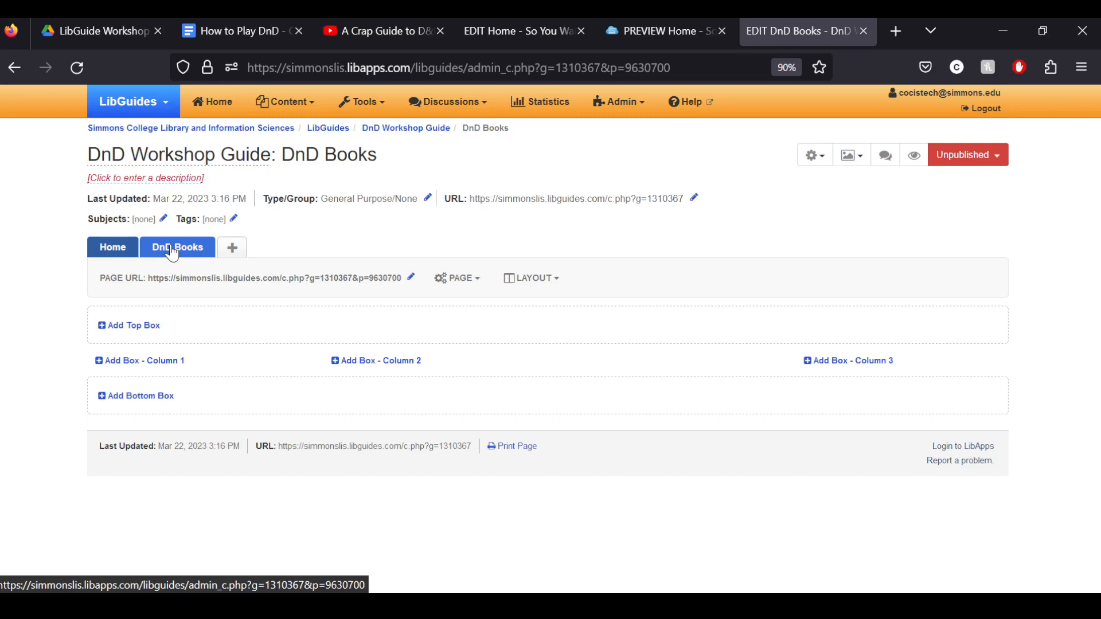
# - Add a standard box named "Player's Handbook" at the top of column 1 on the DnD Books page
pyautogui.click(136, 359)
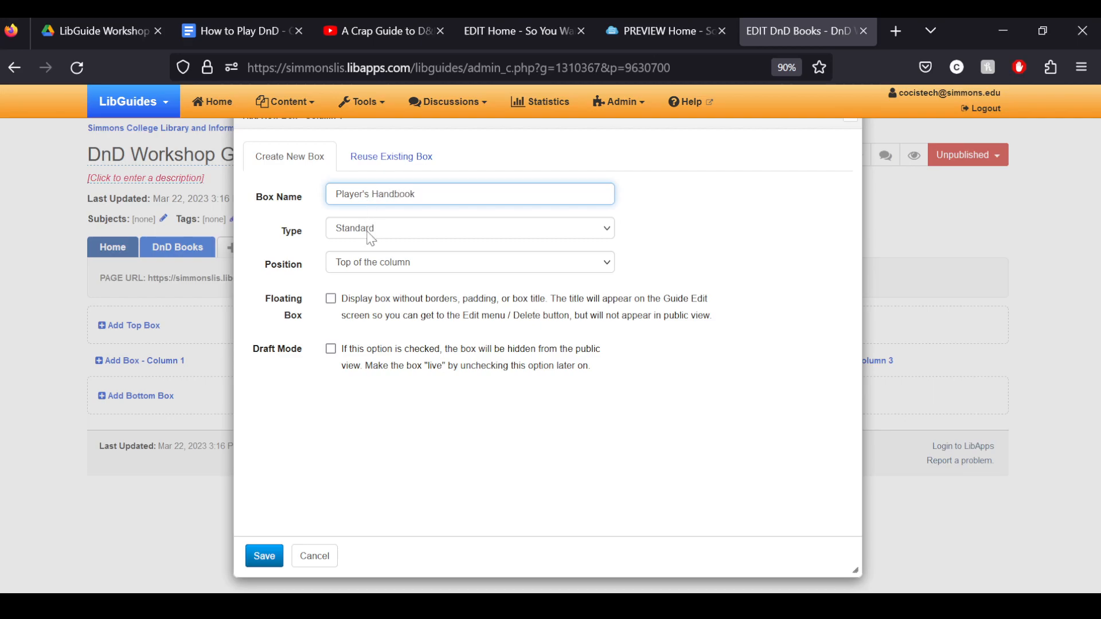
pyautogui.click(268, 556)
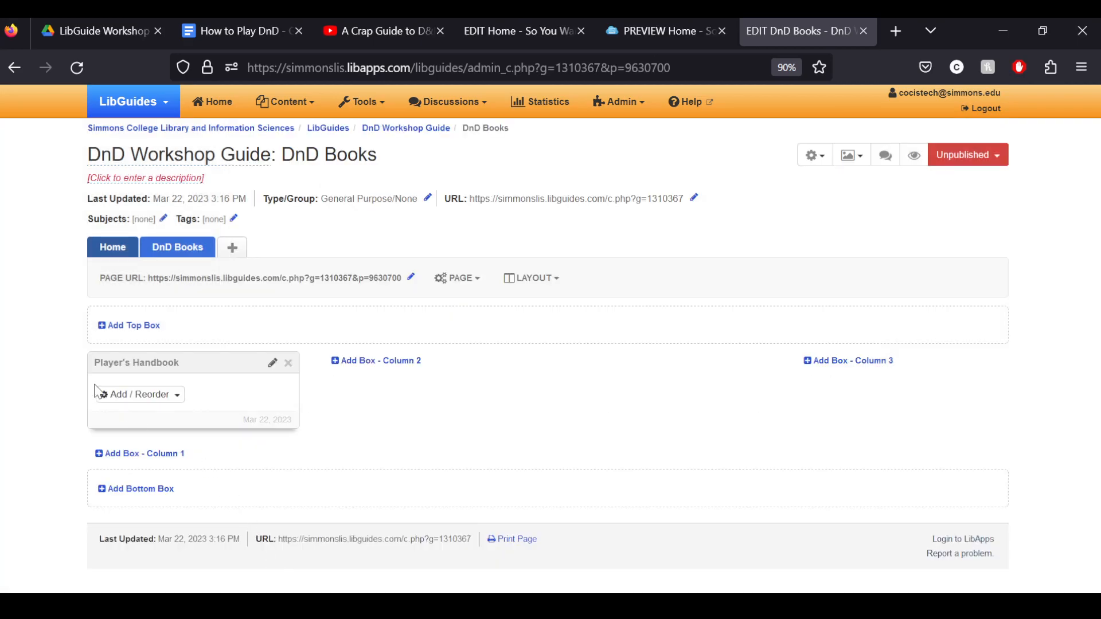
# - Start a new Book from the Catalog entry in the Player's Handbook box
pyautogui.click(172, 397)
pyautogui.scroll(-1, 160, 415)
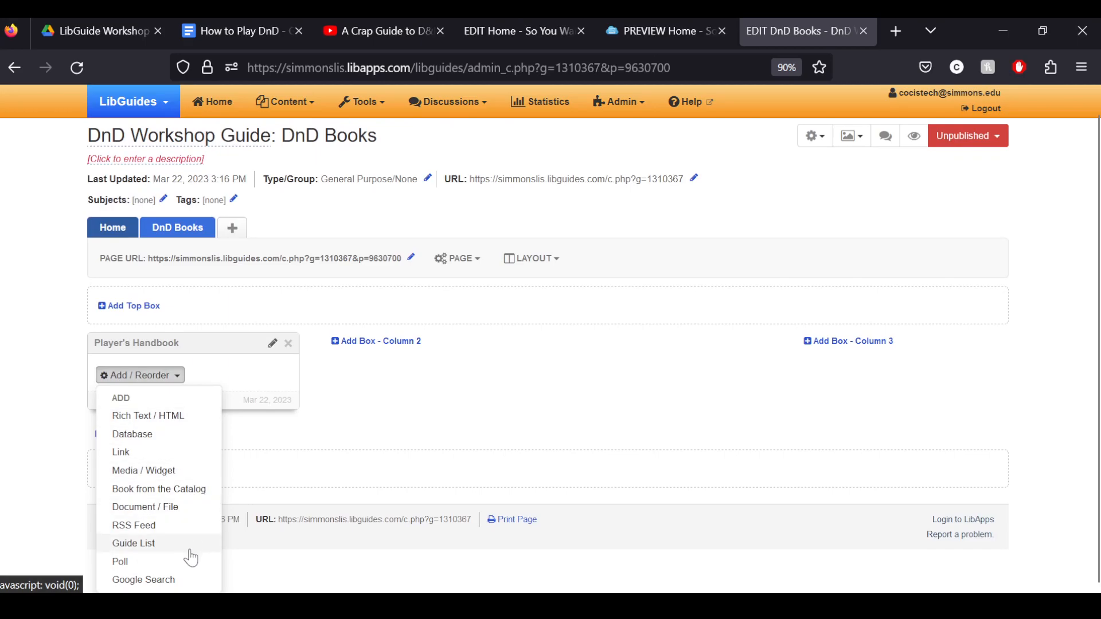
pyautogui.click(192, 490)
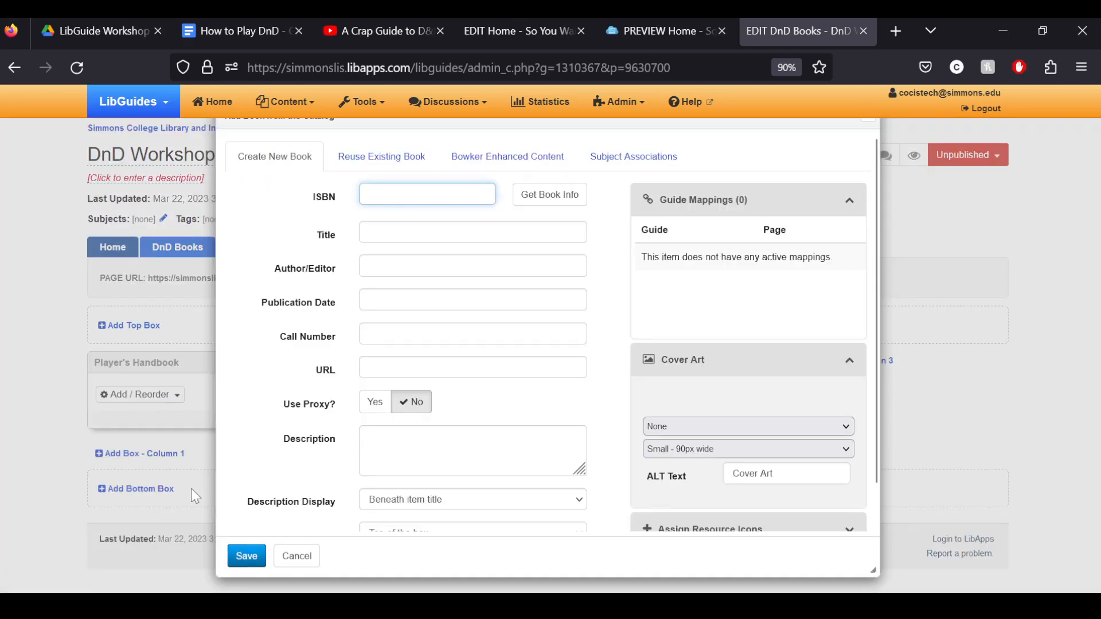
pyautogui.click(504, 26)
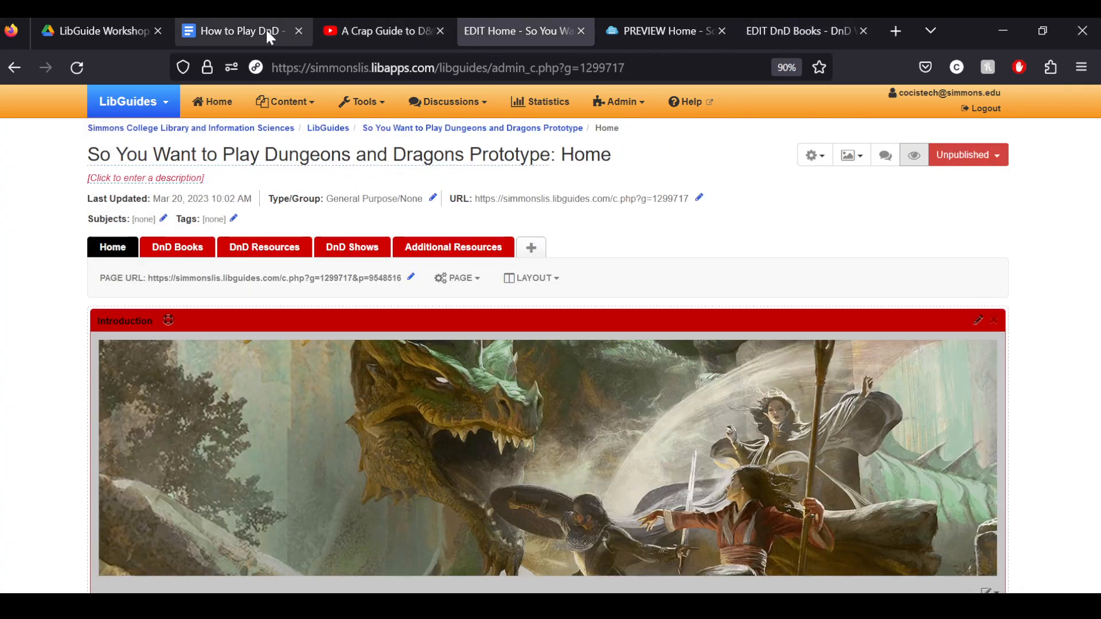
pyautogui.click(271, 29)
pyautogui.scroll(-15, 338, 415)
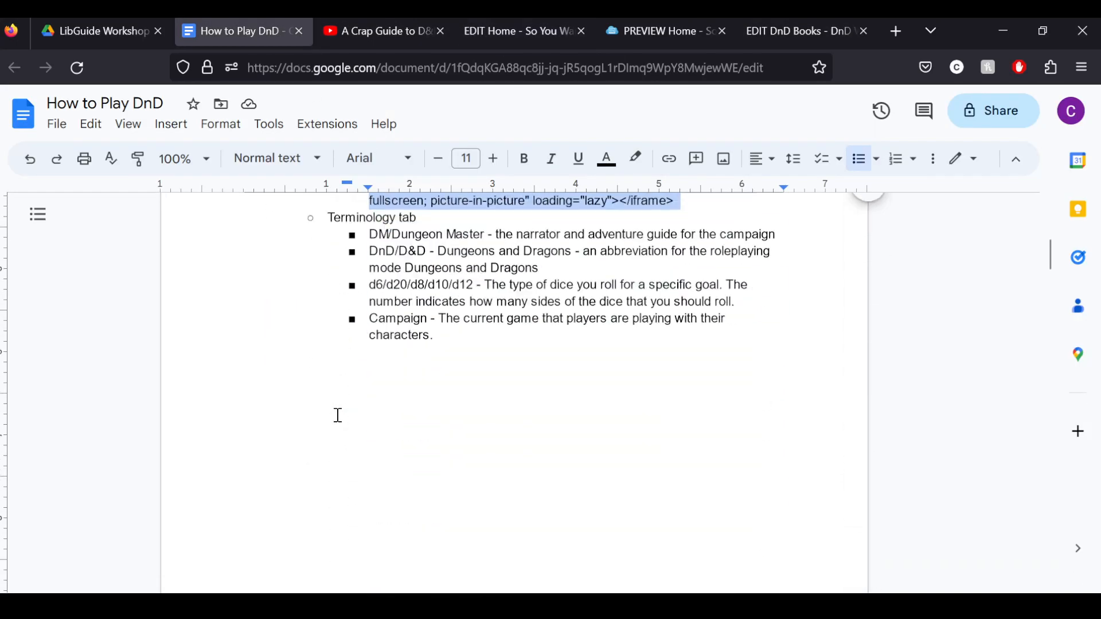
pyautogui.scroll(1, 189, 391)
pyautogui.scroll(-8, 189, 391)
pyautogui.moveTo(469, 316); pyautogui.dragTo(370, 319)
pyautogui.hotkey('ctrl', 'c')
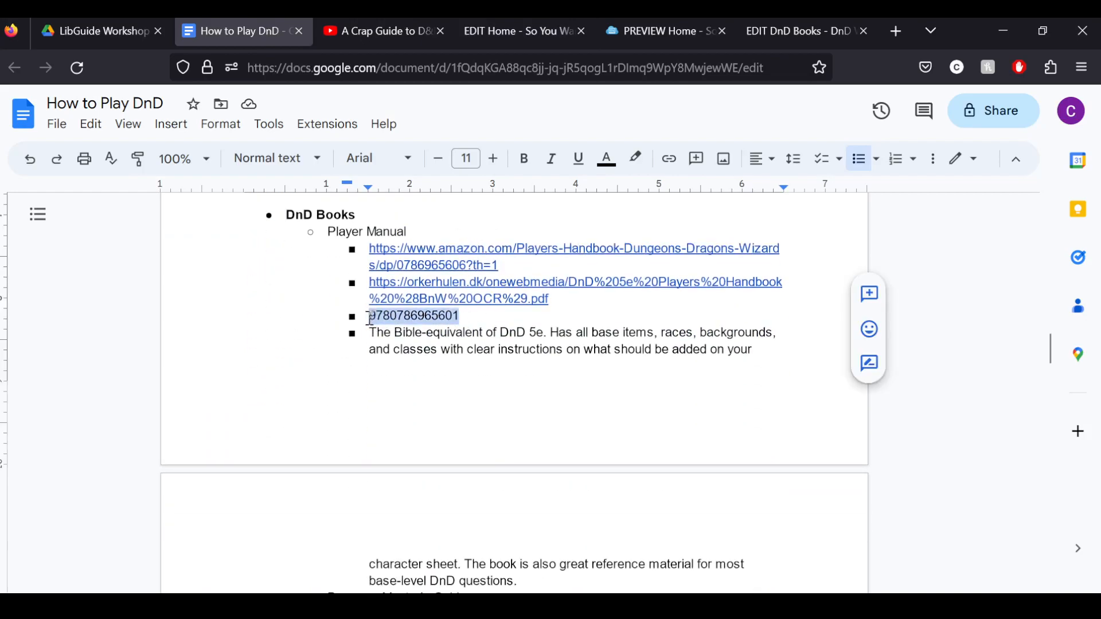
pyautogui.click(797, 30)
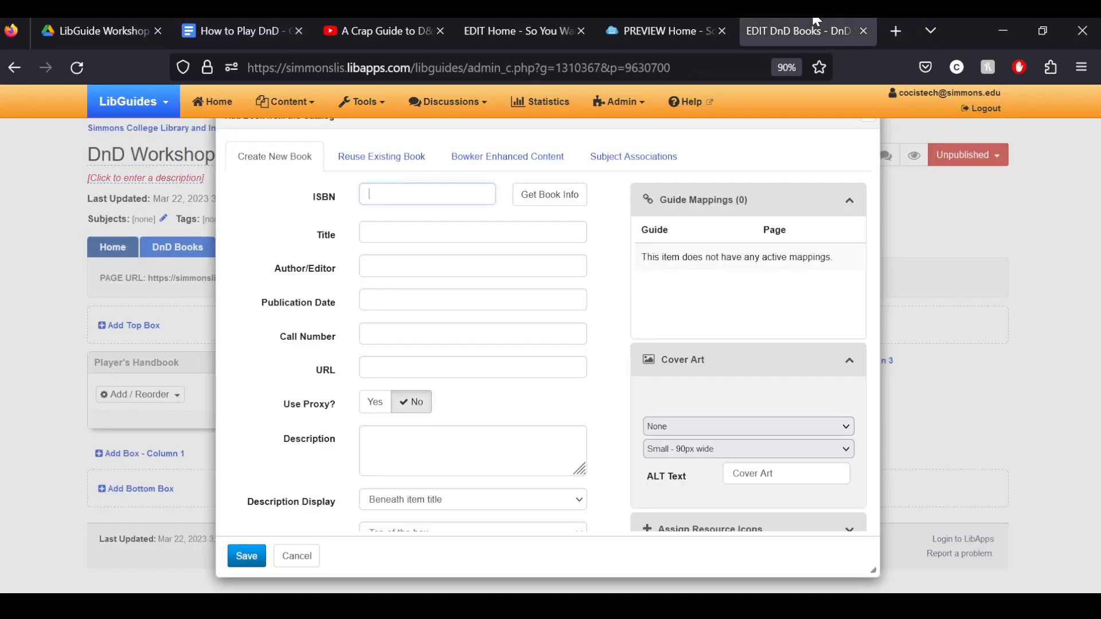
pyautogui.hotkey('ctrl', 'v')
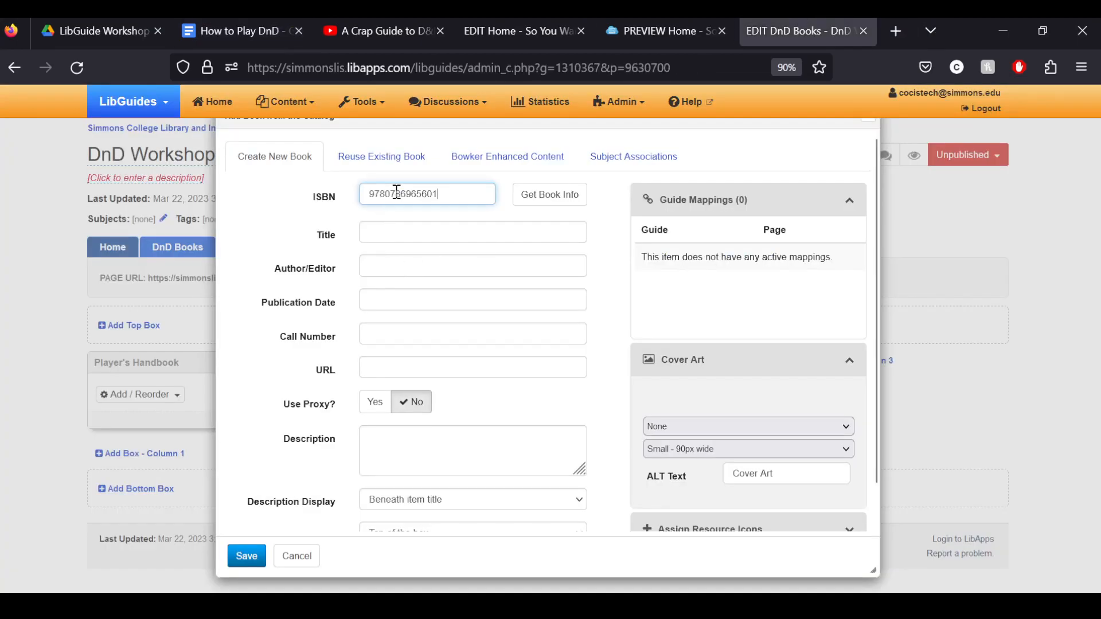
pyautogui.click(528, 205)
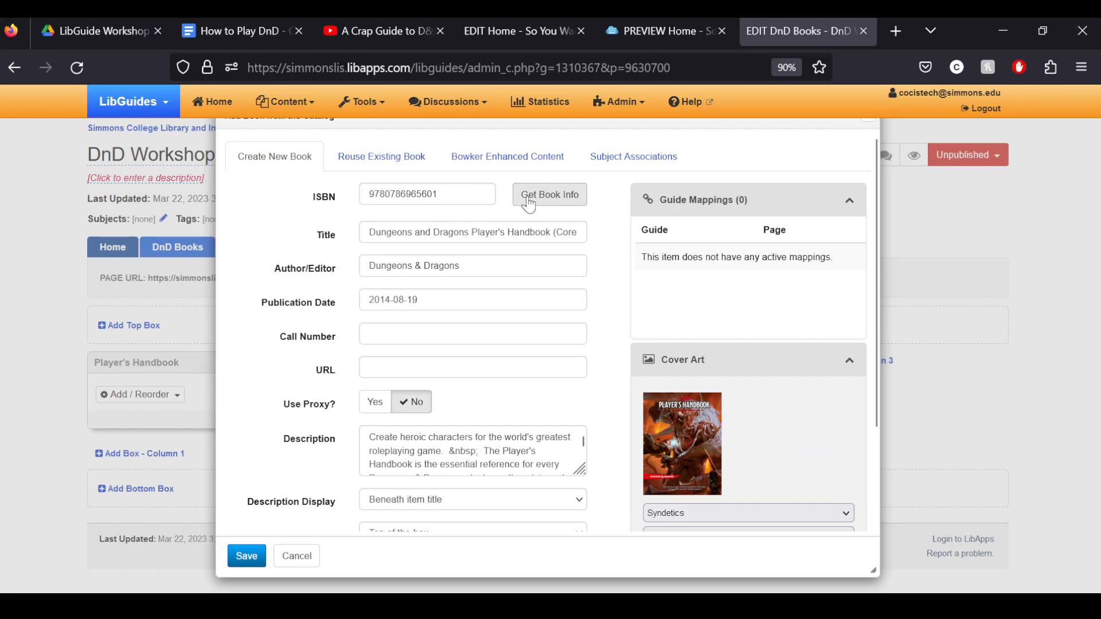
# - Clear the retrieved description from the Player's Handbook book entry
pyautogui.scroll(-2, 265, 321)
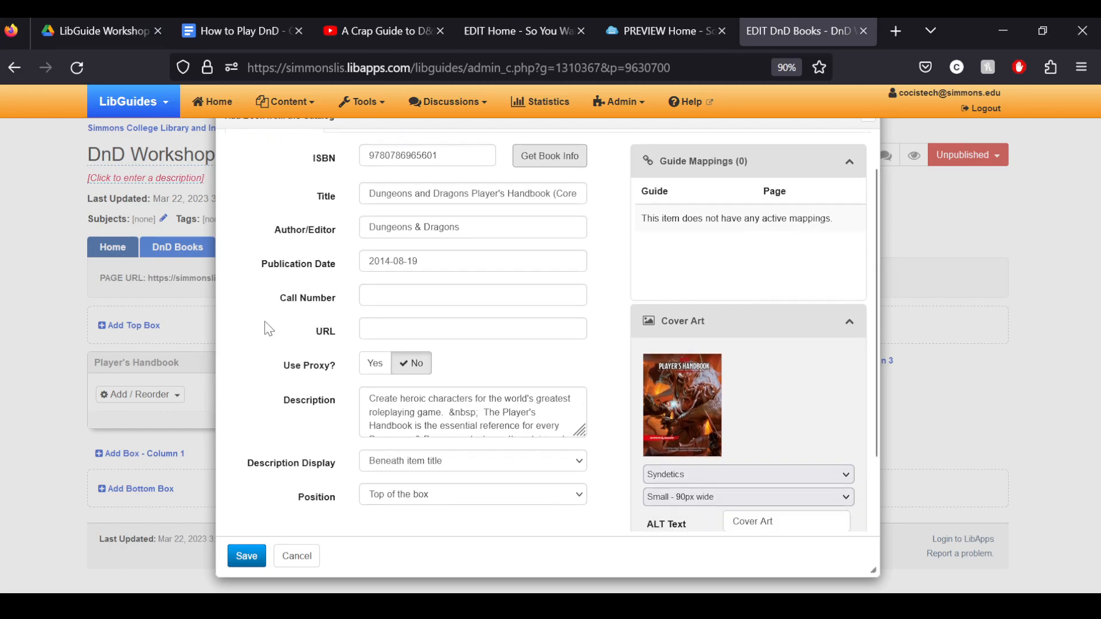
pyautogui.doubleClick(403, 389)
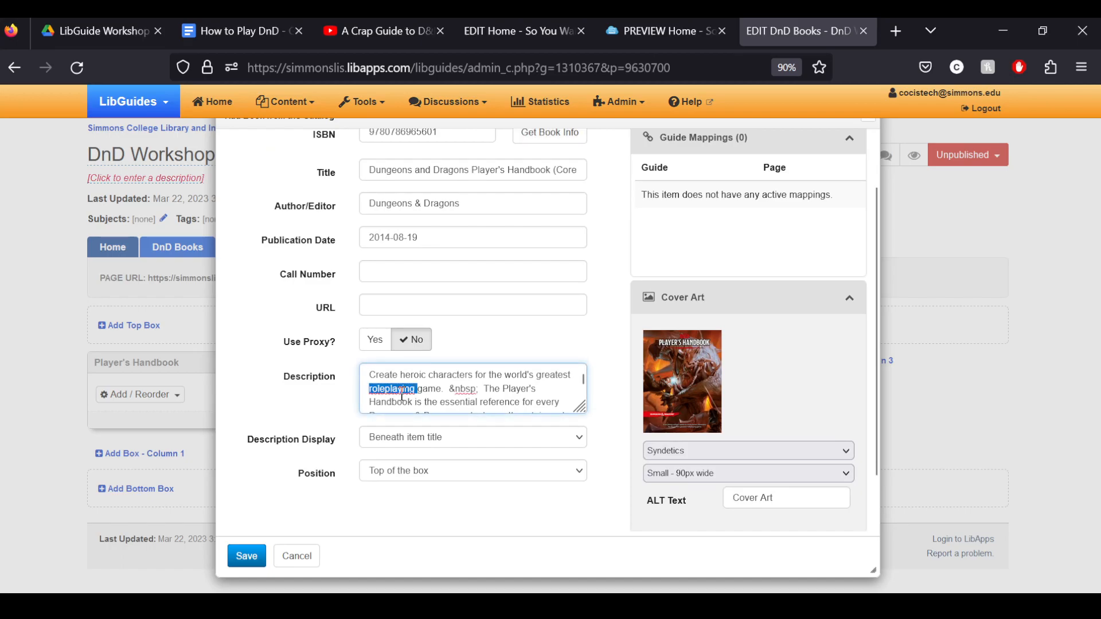
pyautogui.tripleClick(402, 393)
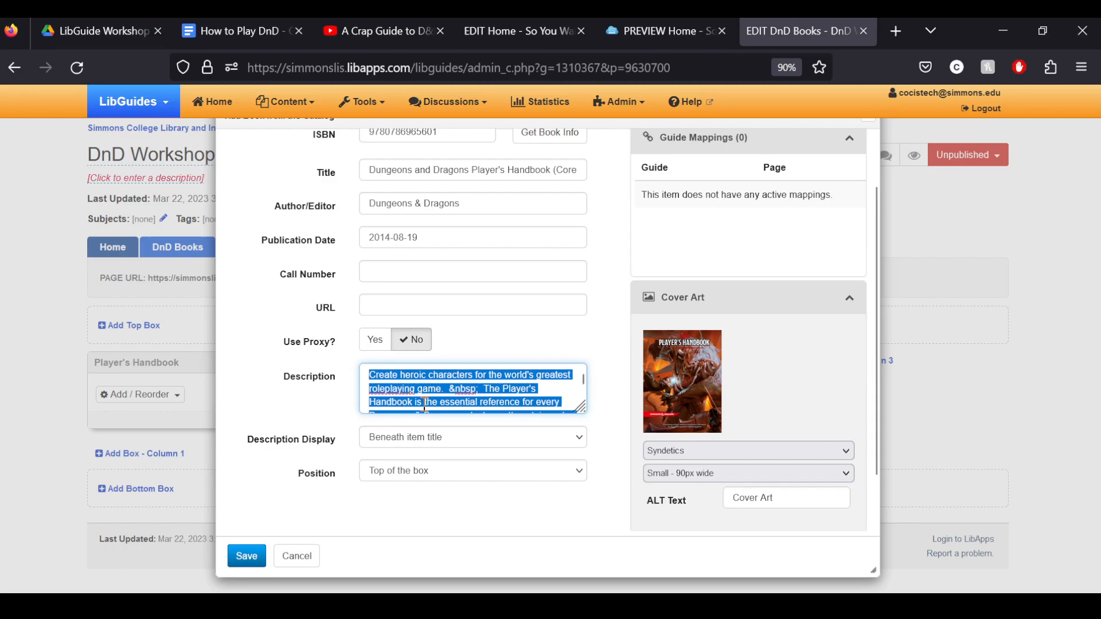
pyautogui.press('BackSpace')
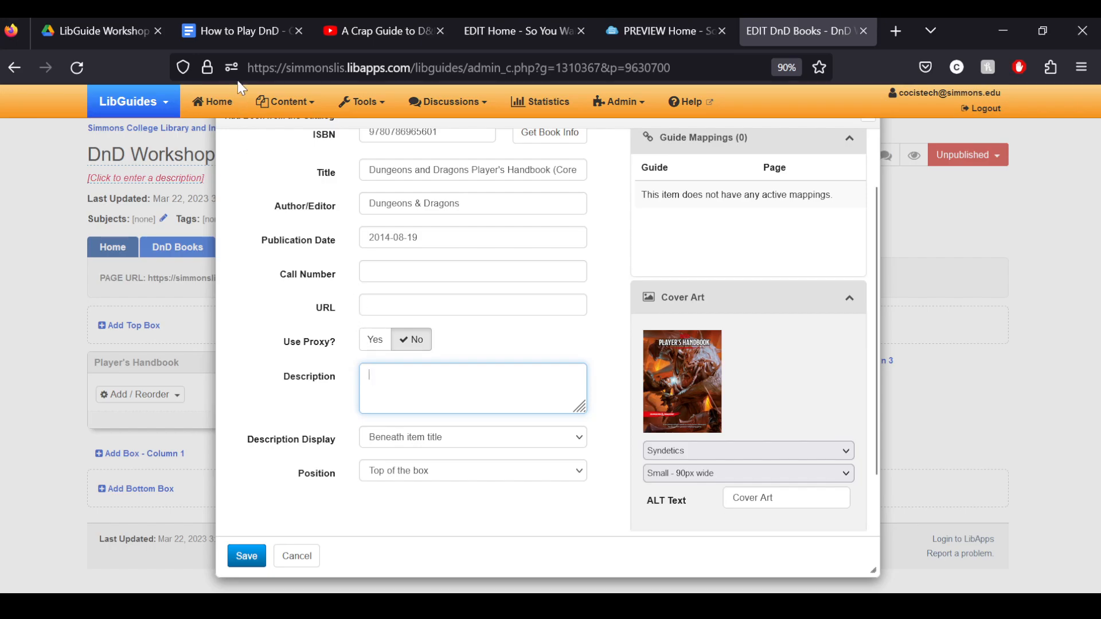
# - Copy the Player Manual description beginning "The Bible-equivalent of DnD 5e" from the How to Play DnD document into the description, removing the trailing line break
pyautogui.click(240, 23)
pyautogui.moveTo(369, 332); pyautogui.dragTo(463, 349)
pyautogui.scroll(-2, 474, 452)
pyautogui.moveTo(474, 452); pyautogui.dragTo(532, 501)
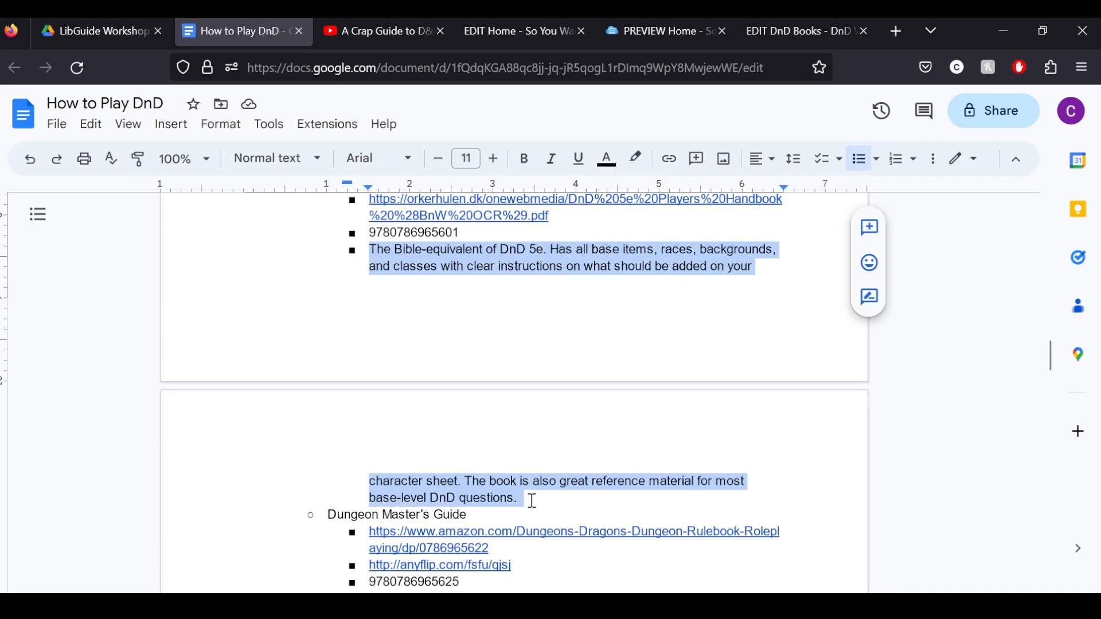
pyautogui.click(519, 31)
pyautogui.click(659, 31)
pyautogui.click(743, 26)
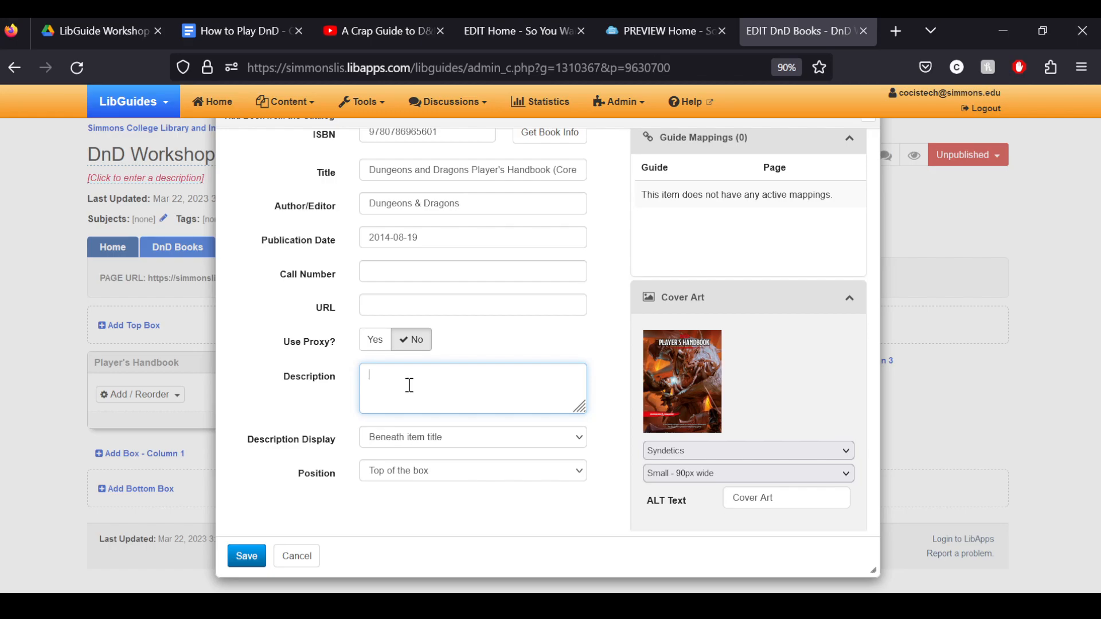
pyautogui.hotkey('ctrl', 'v')
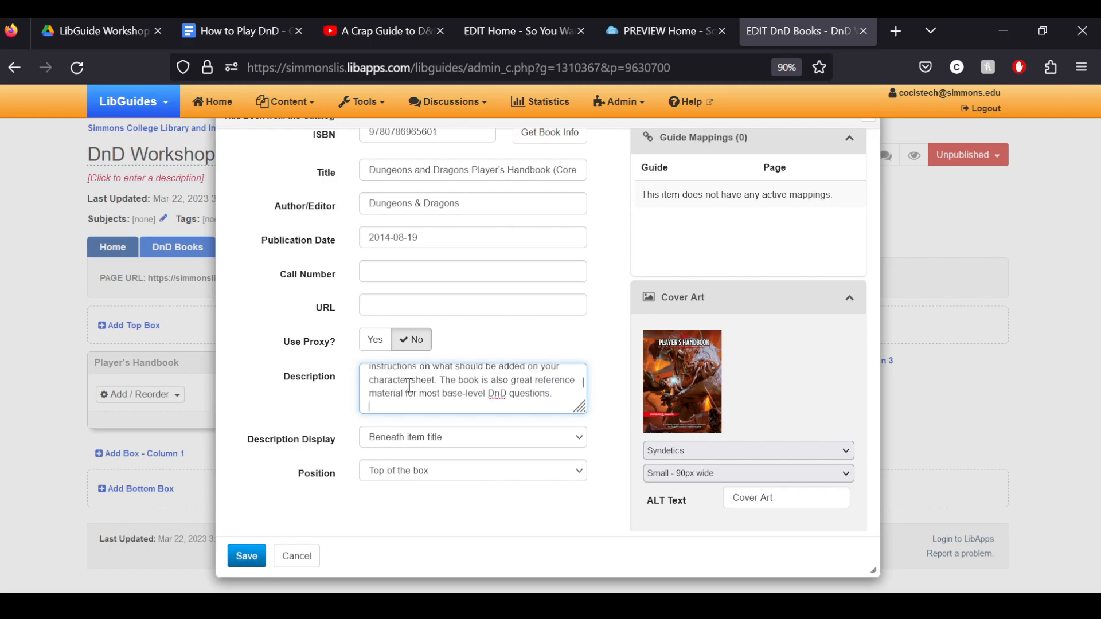
pyautogui.press('BackSpace')
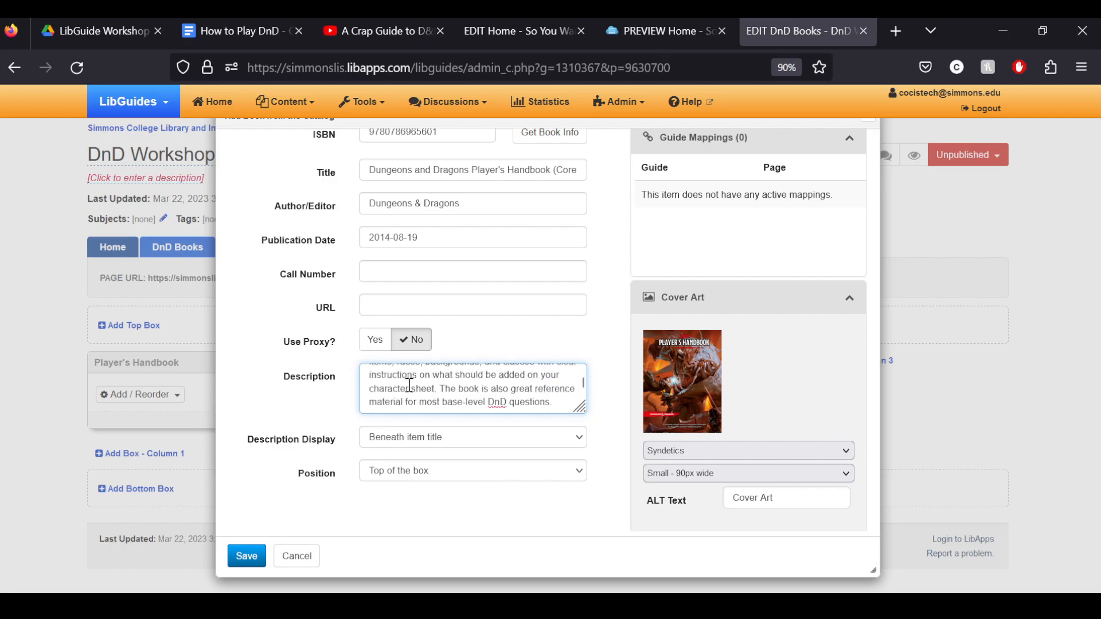
# - Choose a larger cover art size for the Player's Handbook book and save the entry
pyautogui.click(753, 474)
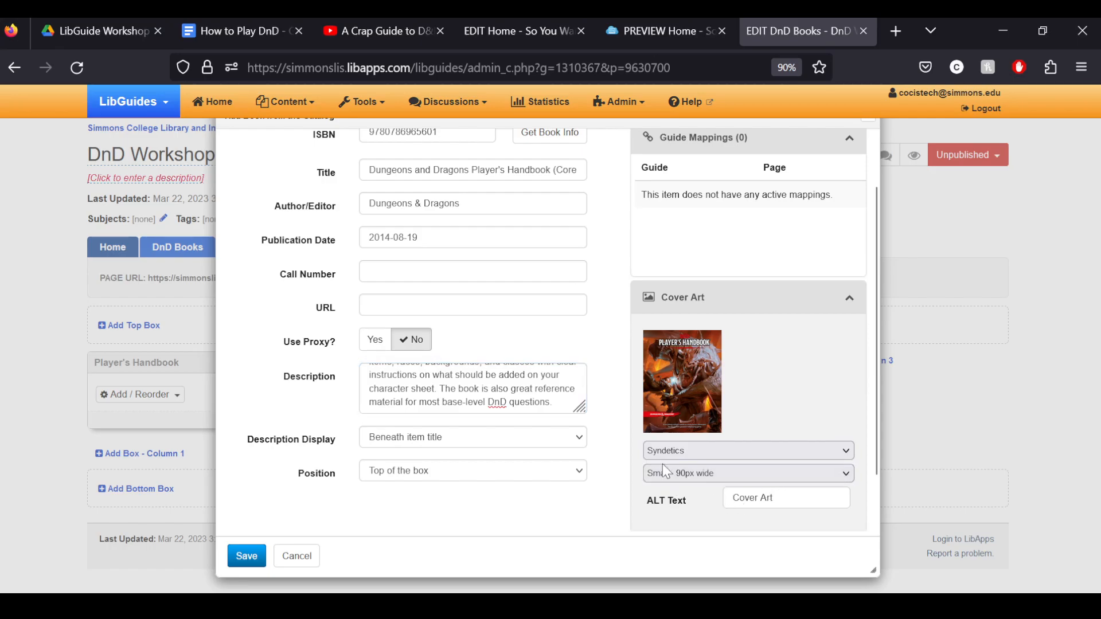
pyautogui.click(691, 472)
pyautogui.click(674, 527)
pyautogui.click(246, 556)
pyautogui.scroll(-3, 322, 458)
pyautogui.scroll(-2, 325, 458)
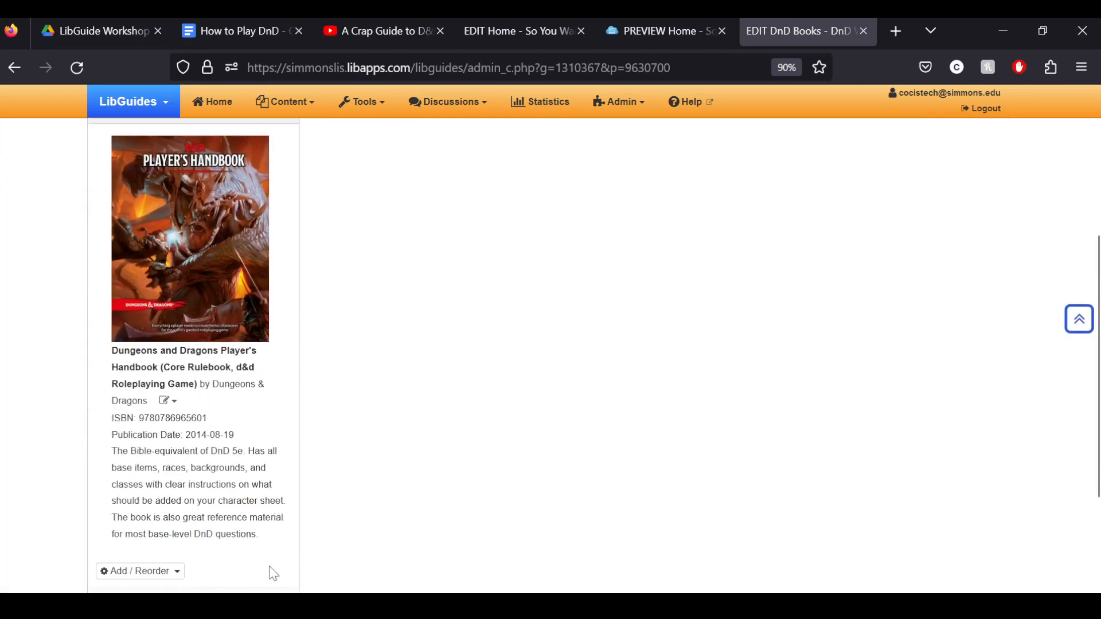
# - Add a standard box named "DM Handbook" at the top of column 2 on the DnD Books page
pyautogui.scroll(2, 249, 511)
pyautogui.scroll(1, 438, 302)
pyautogui.scroll(-2, 411, 234)
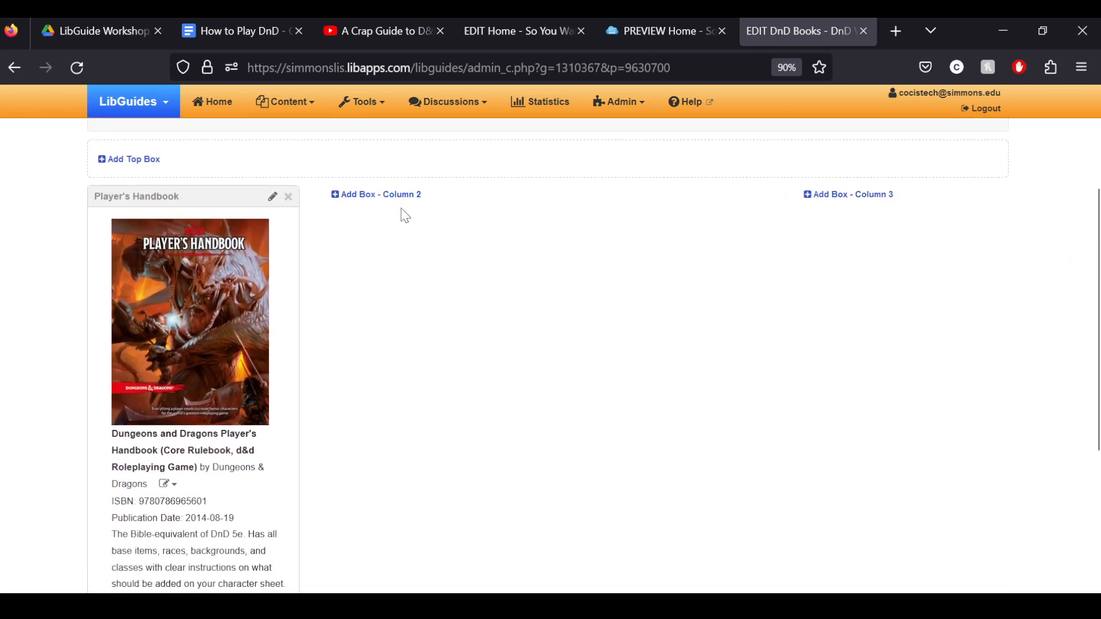
pyautogui.click(379, 194)
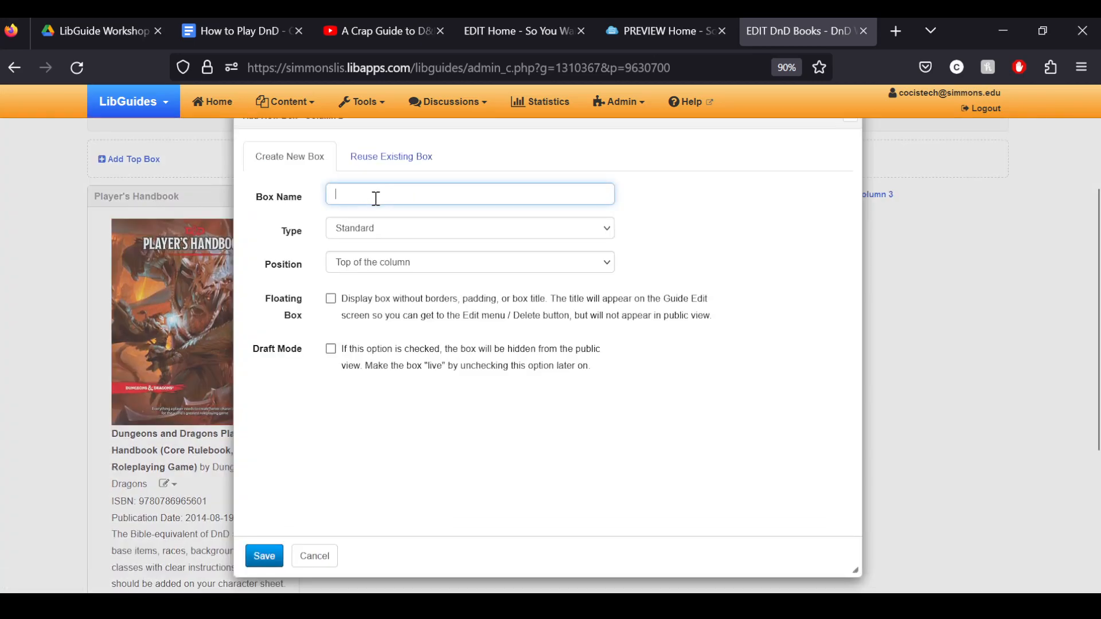
pyautogui.write('DM')
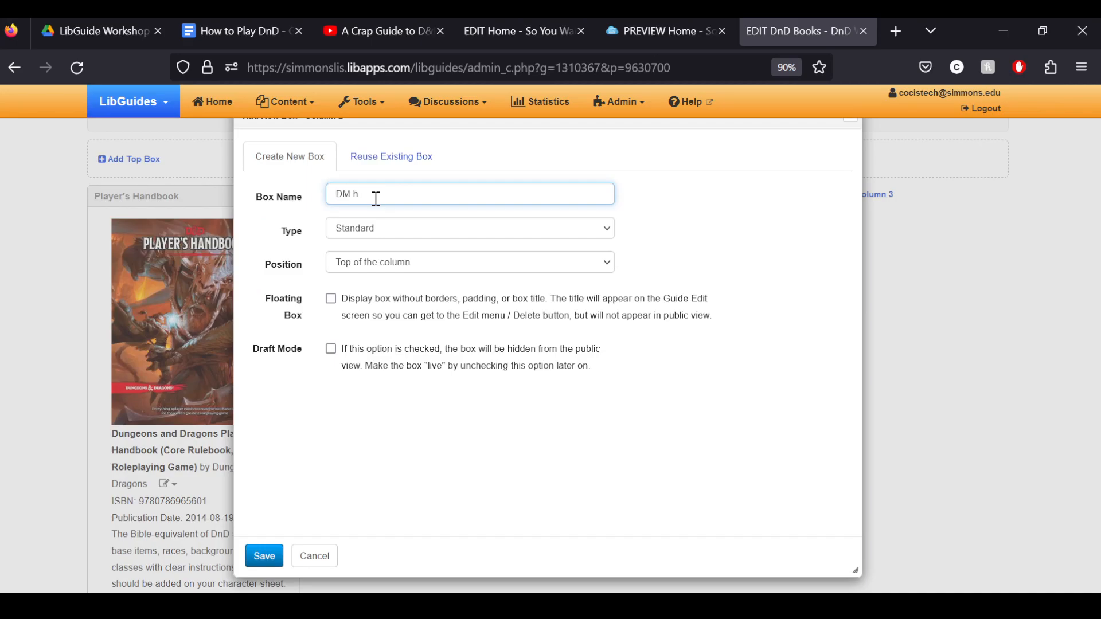
pyautogui.write(' Handbook')
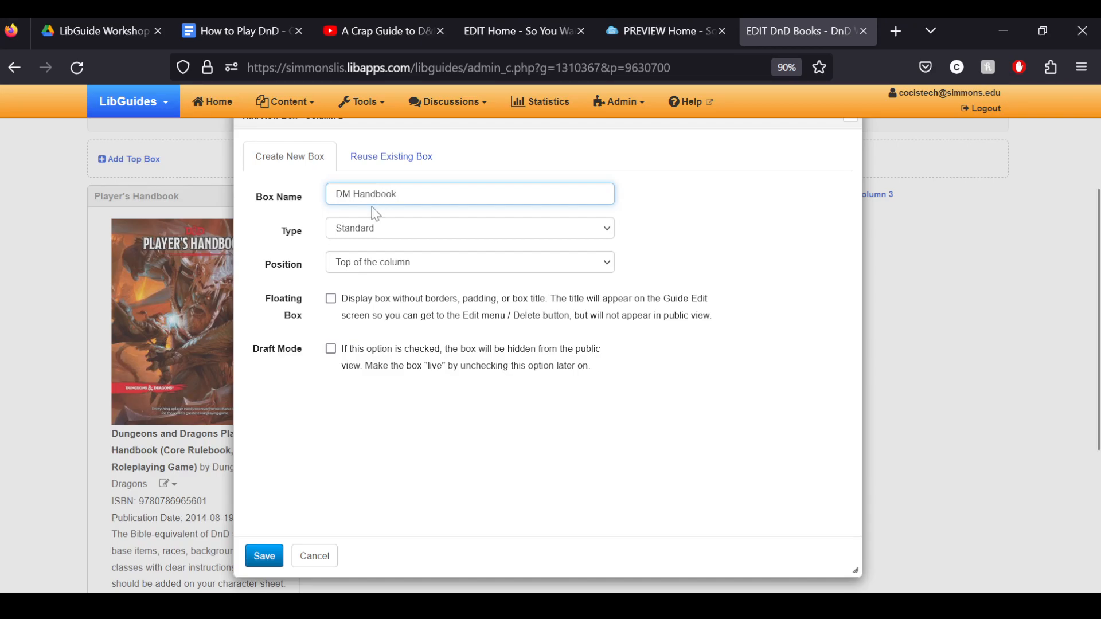
pyautogui.click(262, 557)
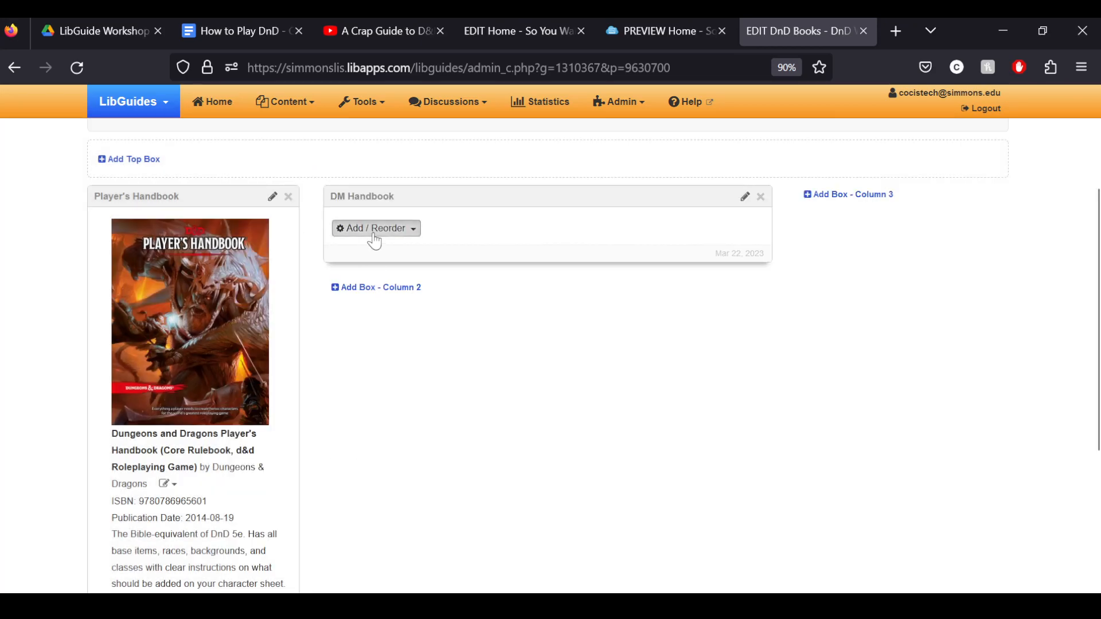
pyautogui.click(374, 240)
pyautogui.click(382, 341)
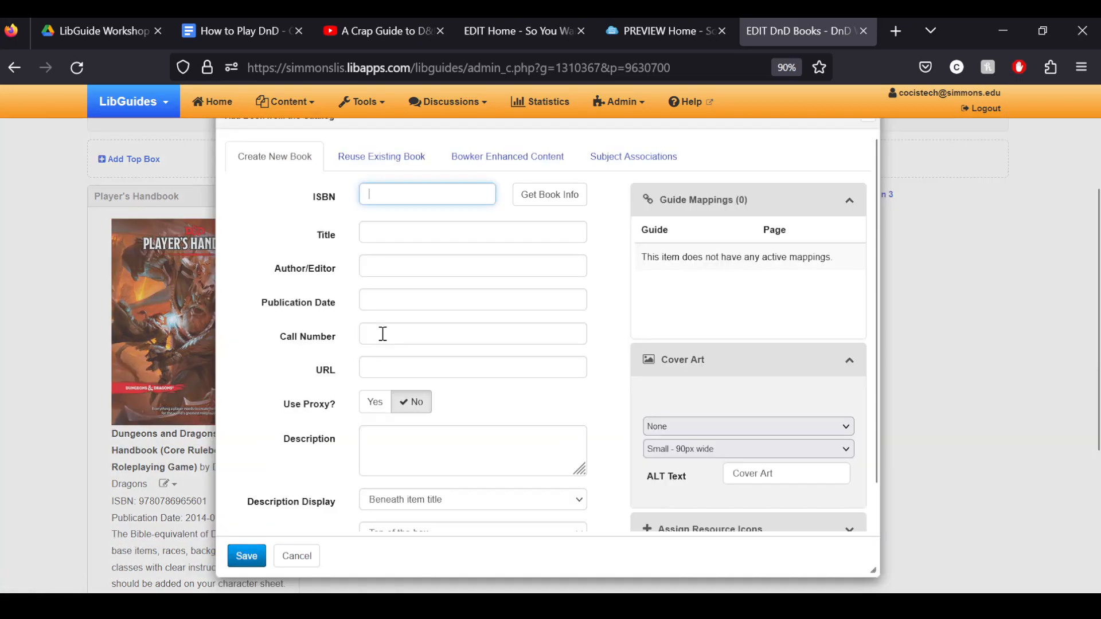
pyautogui.click(240, 29)
pyautogui.scroll(-5, 329, 445)
pyautogui.moveTo(460, 250); pyautogui.dragTo(373, 256)
pyautogui.hotkey('ctrl', 'c')
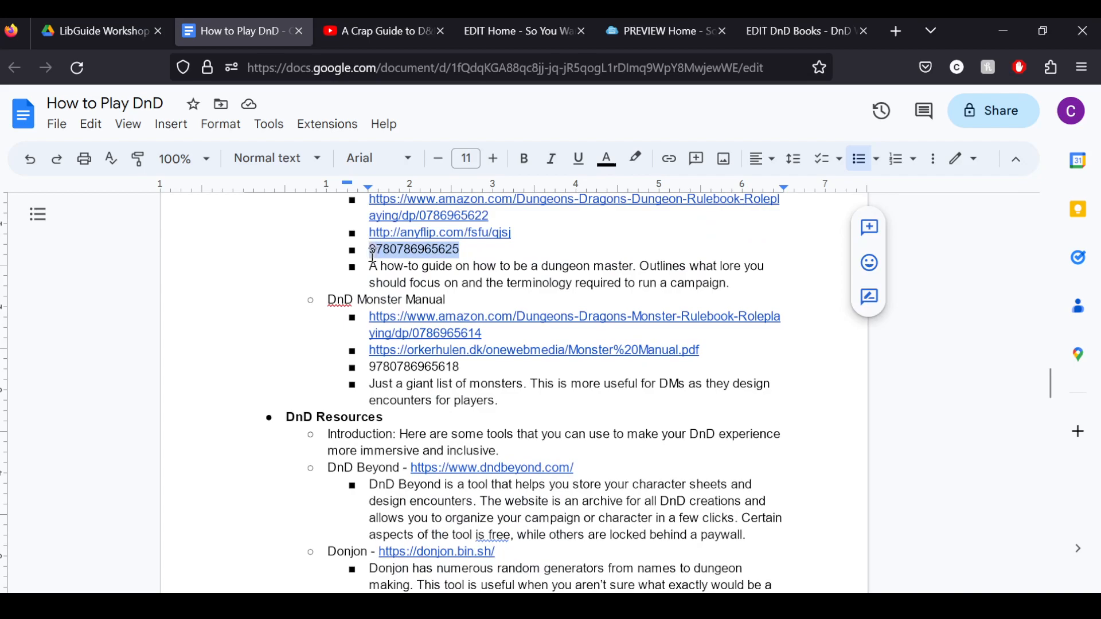
pyautogui.click(799, 31)
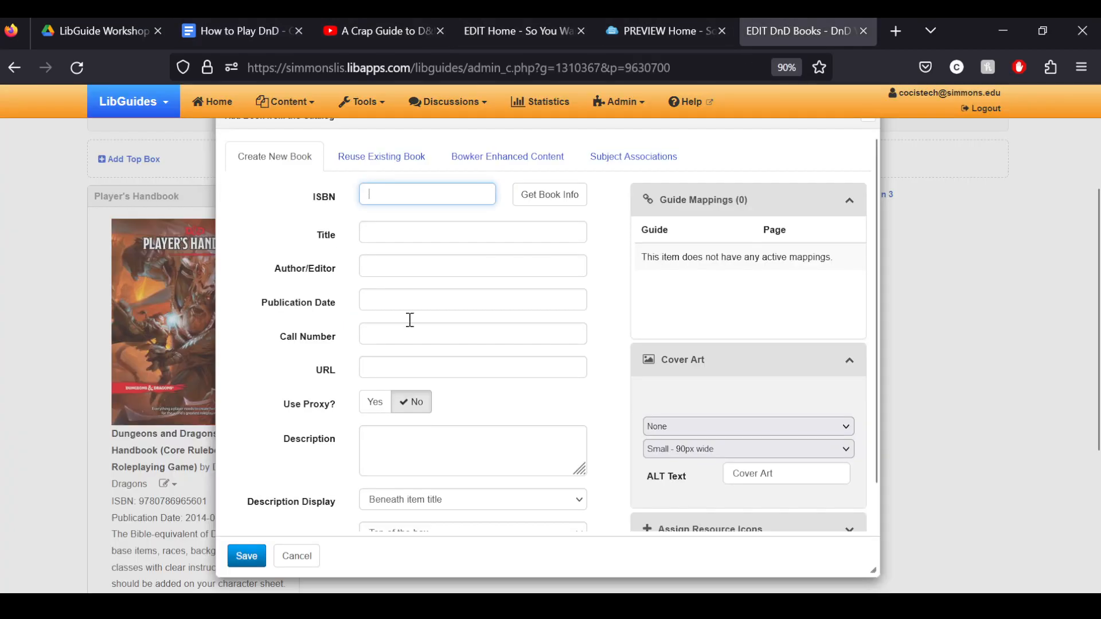
pyautogui.hotkey('ctrl', 'v')
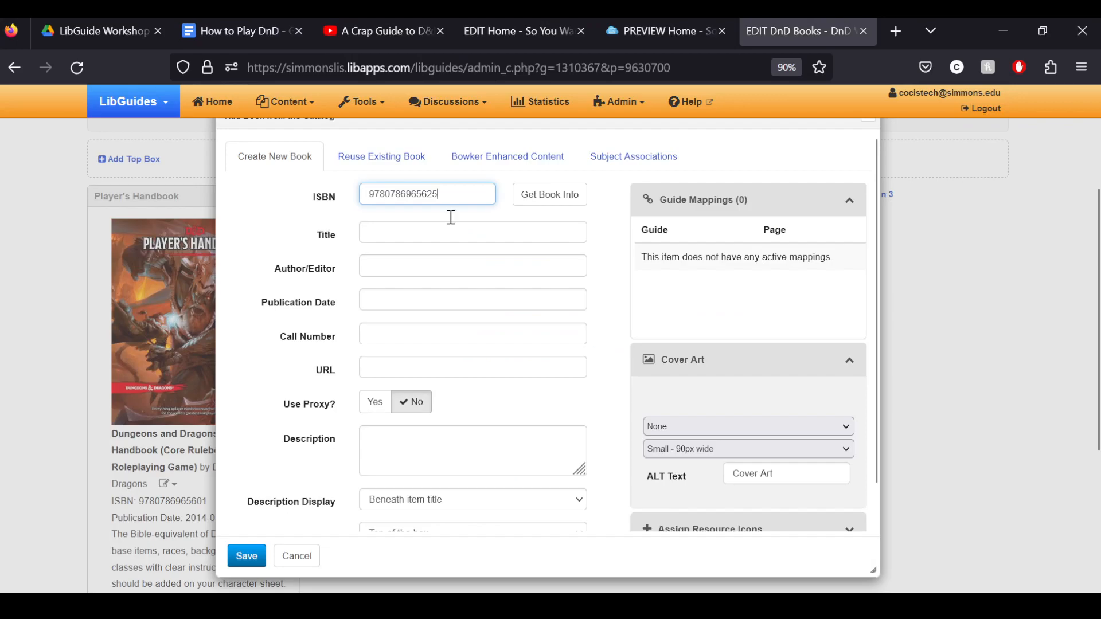
pyautogui.click(540, 201)
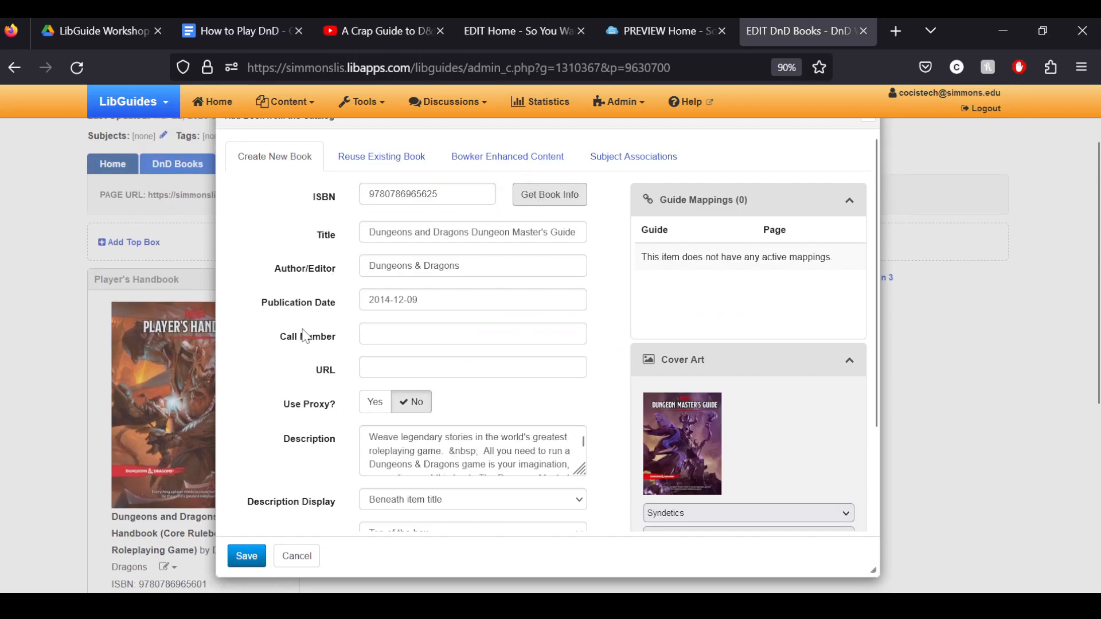
# - Replace the Dungeon Master's Guide description with the document's text beginning "A how-to guide on how to be a dungeon master", without the trailing line break
pyautogui.click(429, 458)
pyautogui.hotkey('ctrl', 'a')
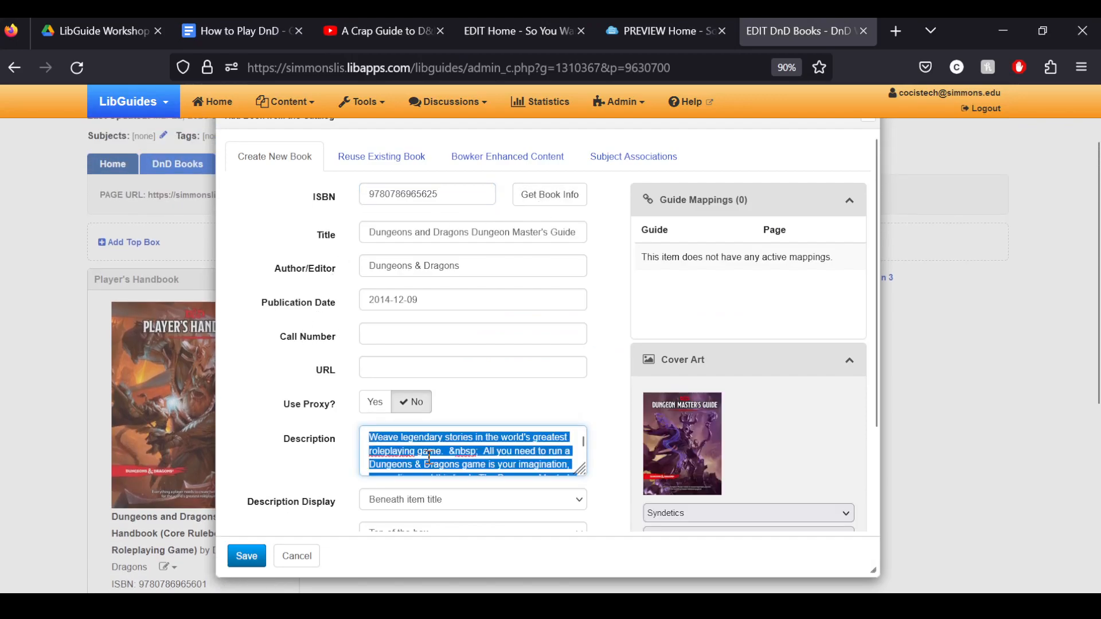
pyautogui.press('BackSpace')
pyautogui.click(225, 26)
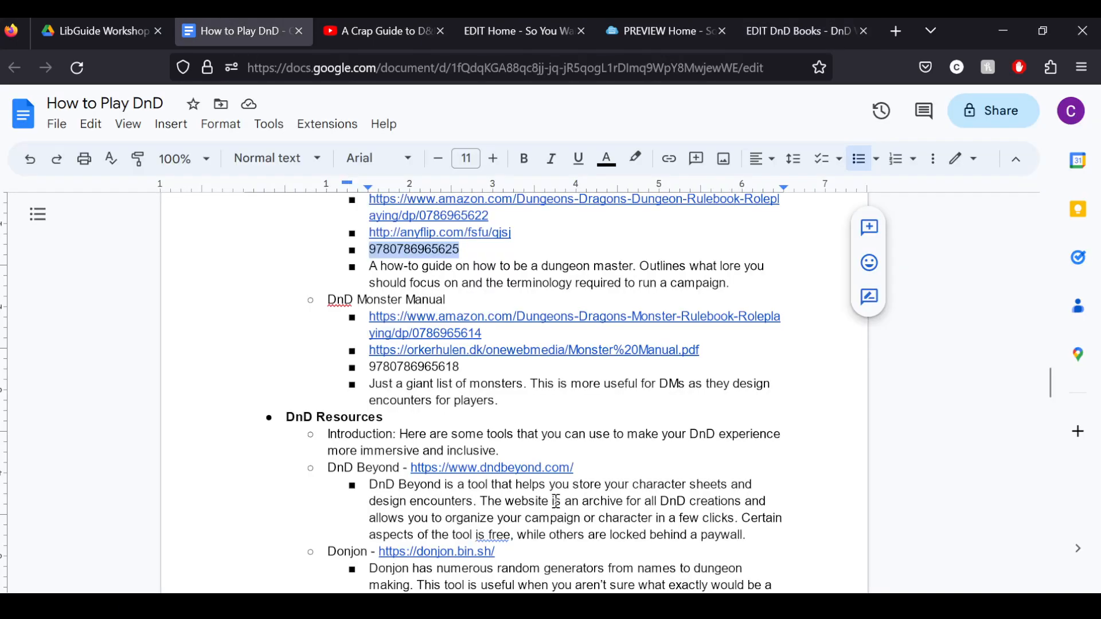
pyautogui.moveTo(370, 267); pyautogui.dragTo(770, 280)
pyautogui.hotkey('ctrl', 'c')
pyautogui.click(797, 31)
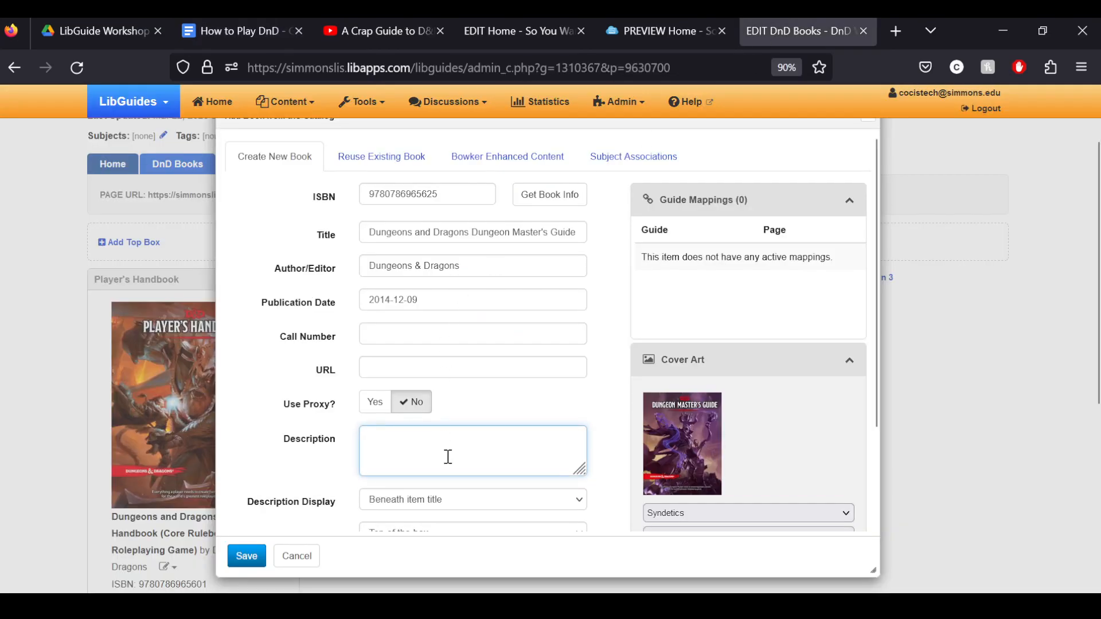
pyautogui.hotkey('ctrl', 'v')
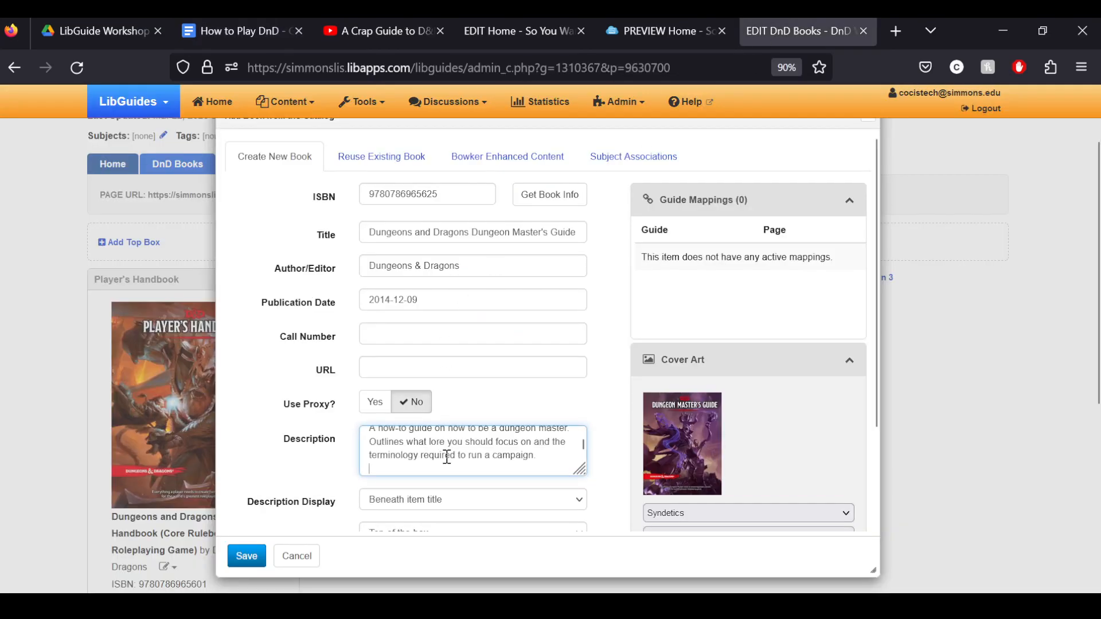
pyautogui.press('BackSpace')
# - Choose a larger cover art size for the Dungeon Master's Guide and save the book entry
pyautogui.scroll(-3, 462, 457)
pyautogui.click(727, 419)
pyautogui.click(699, 469)
pyautogui.click(233, 557)
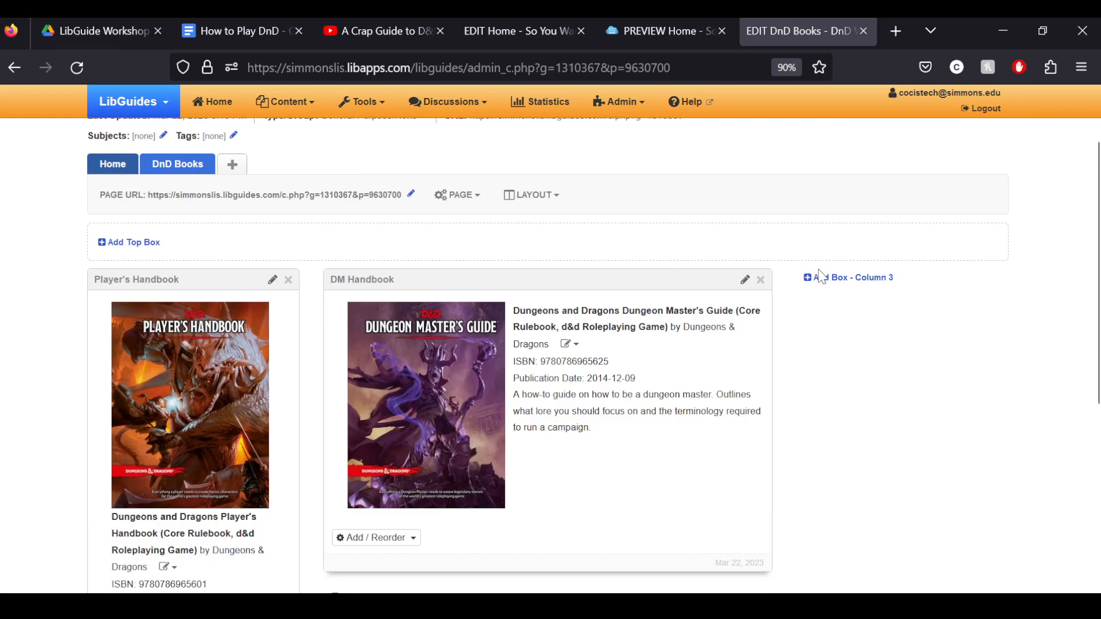
# - Add a standard box named "Monster Manual" at the top of column 3 on the DnD Books page
pyautogui.click(821, 277)
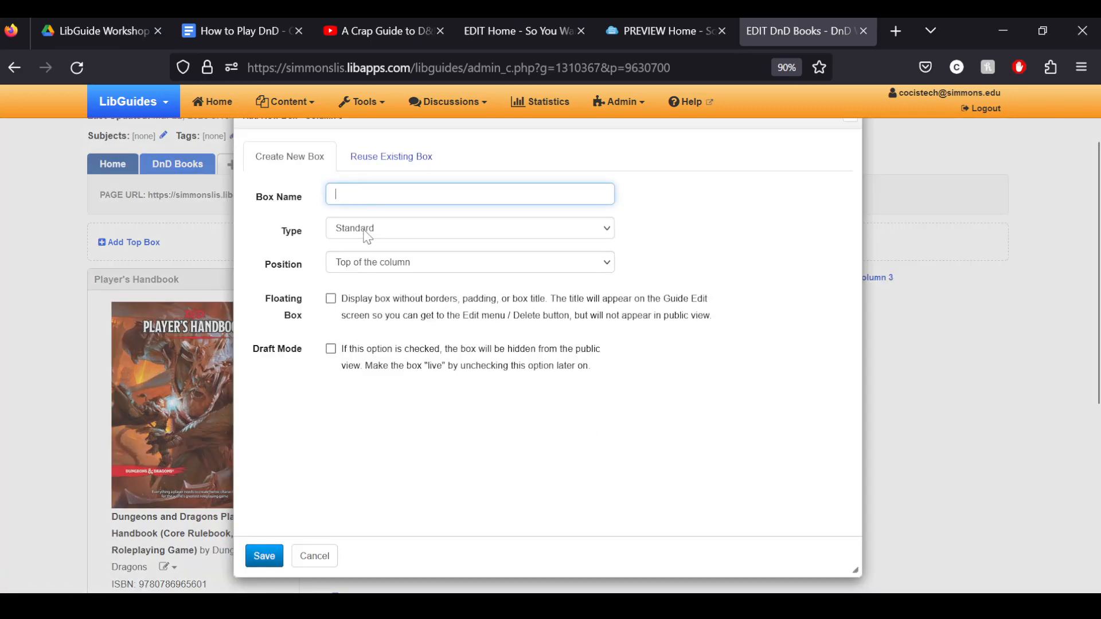
pyautogui.write('Monst')
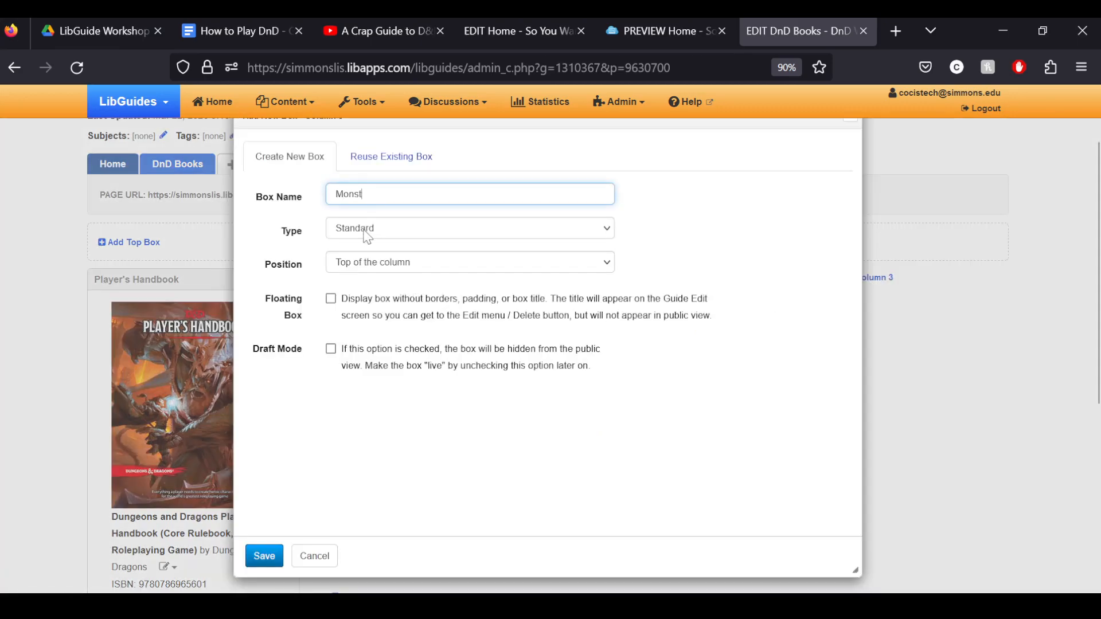
pyautogui.write('er Manual')
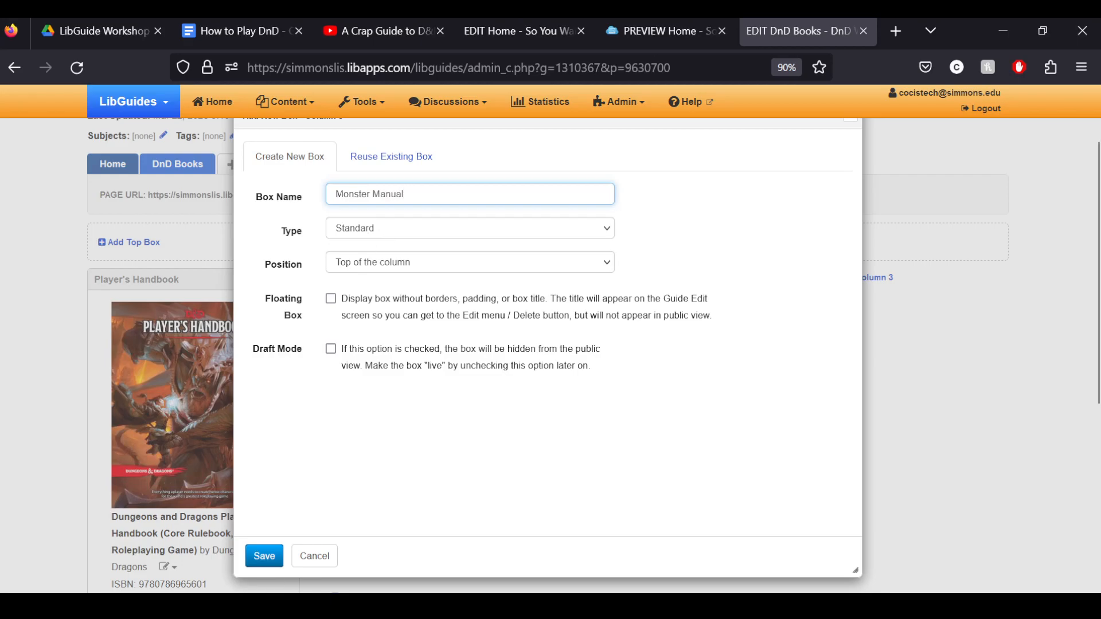
pyautogui.click(265, 556)
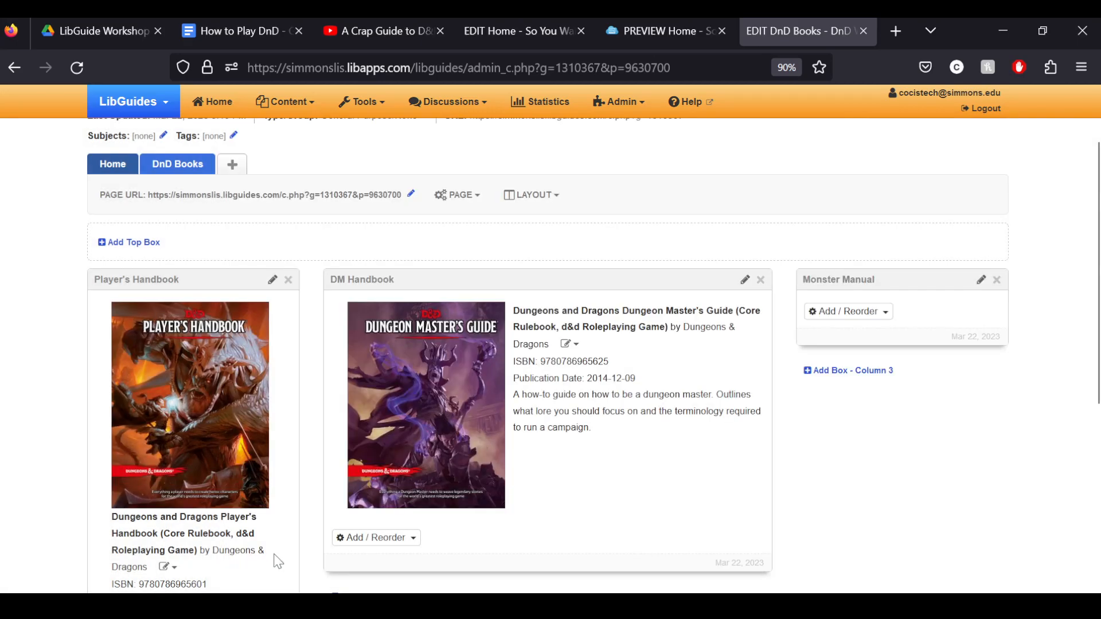
pyautogui.click(833, 311)
pyautogui.click(851, 424)
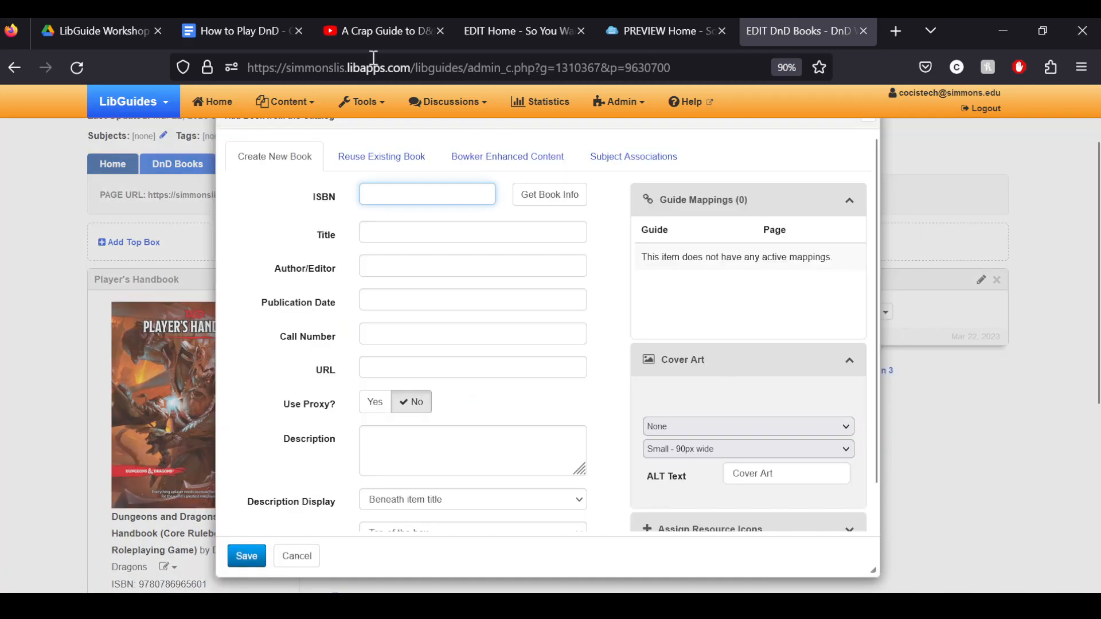
pyautogui.click(216, 31)
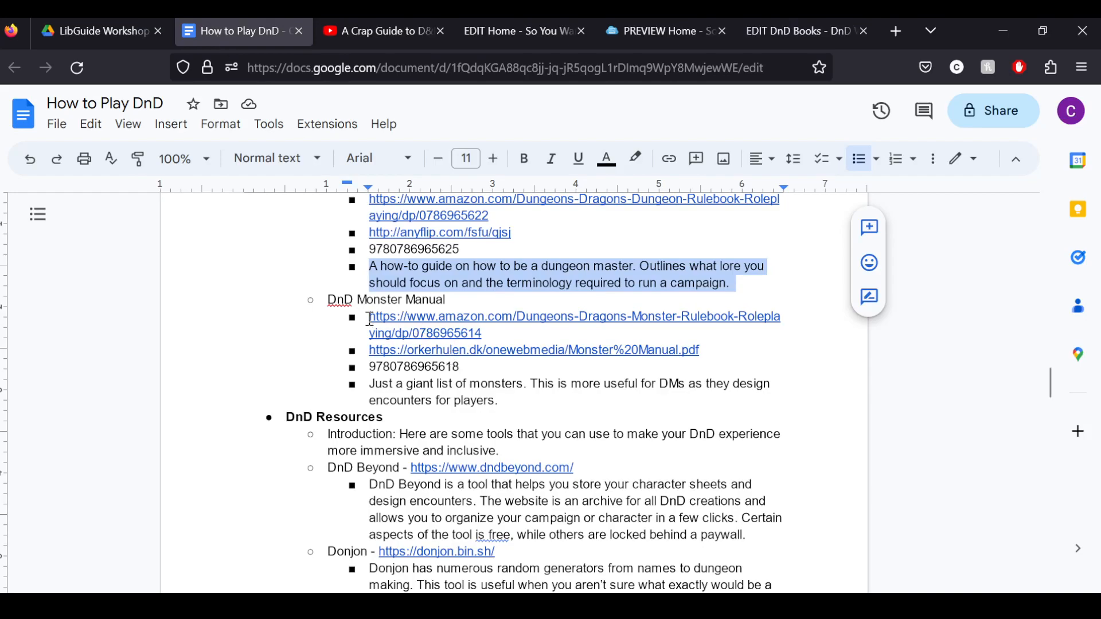
pyautogui.moveTo(467, 367); pyautogui.dragTo(360, 370)
pyautogui.hotkey('ctrl', 'c')
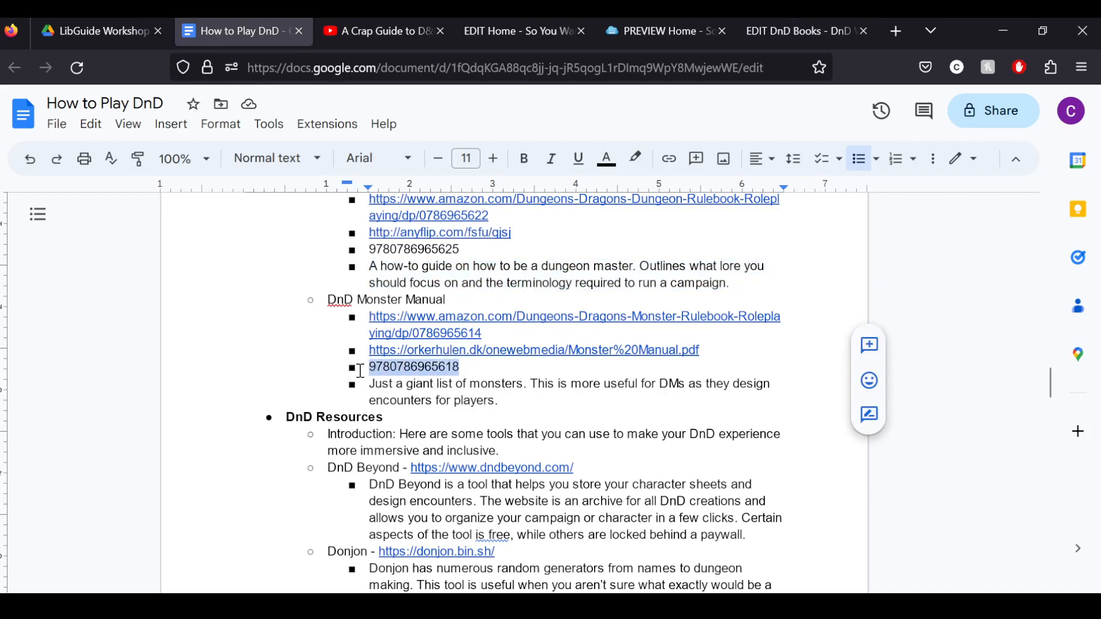
pyautogui.click(800, 31)
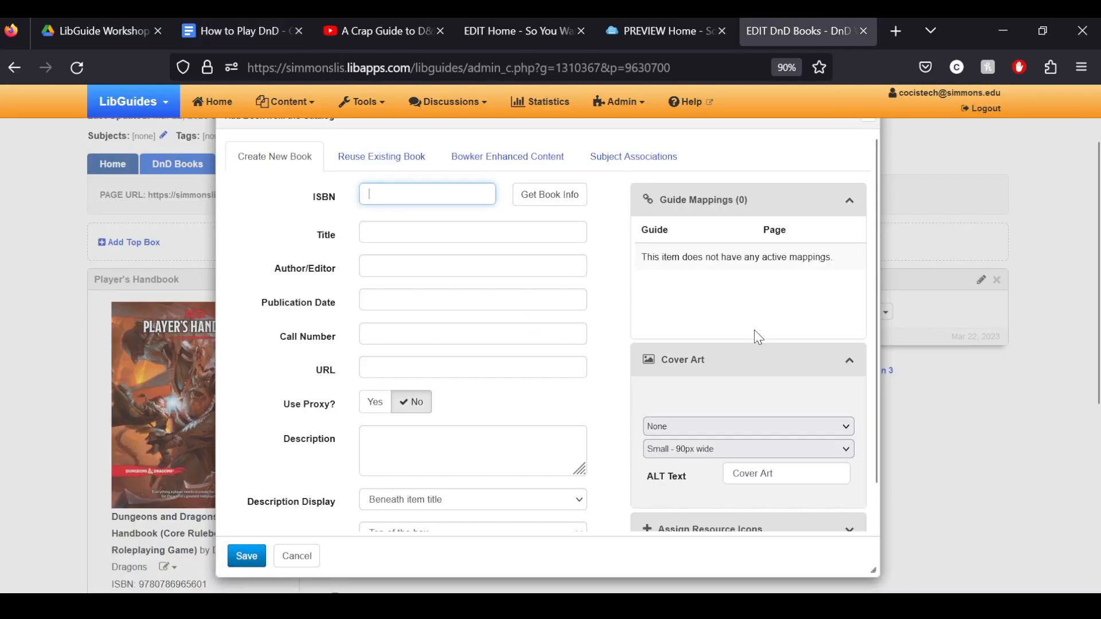
pyautogui.hotkey('ctrl', 'v')
pyautogui.click(564, 195)
# - Clear the Monster Manual's description, choose a larger cover art size, and save the book entry
pyautogui.doubleClick(480, 453)
pyautogui.hotkey('ctrl', 'a')
pyautogui.press('BackSpace')
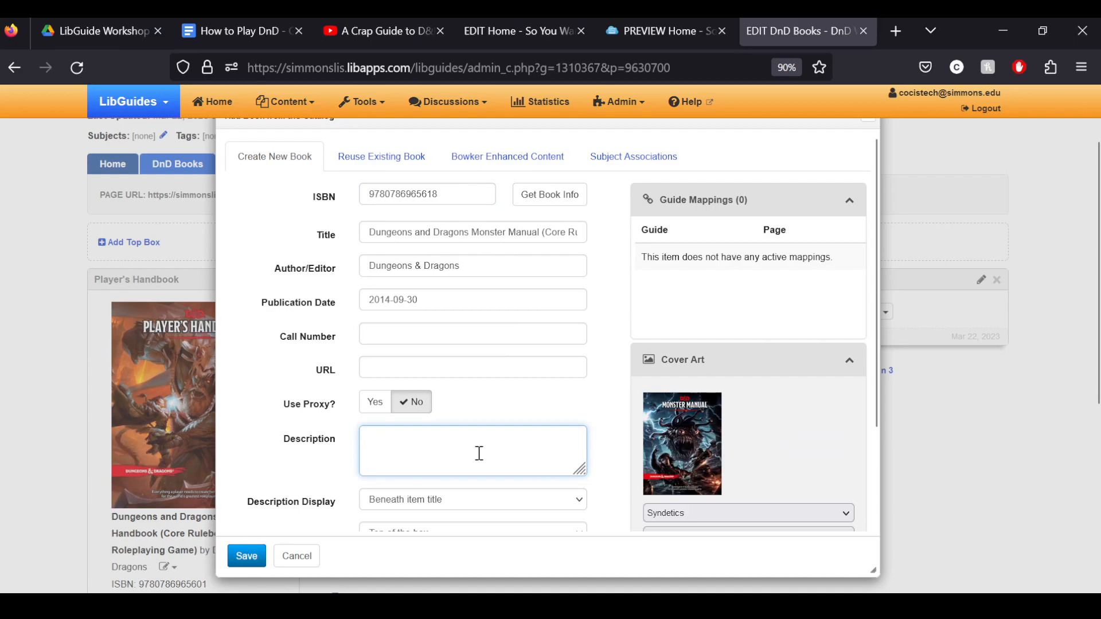
pyautogui.scroll(-2, 636, 321)
pyautogui.click(719, 473)
pyautogui.click(246, 556)
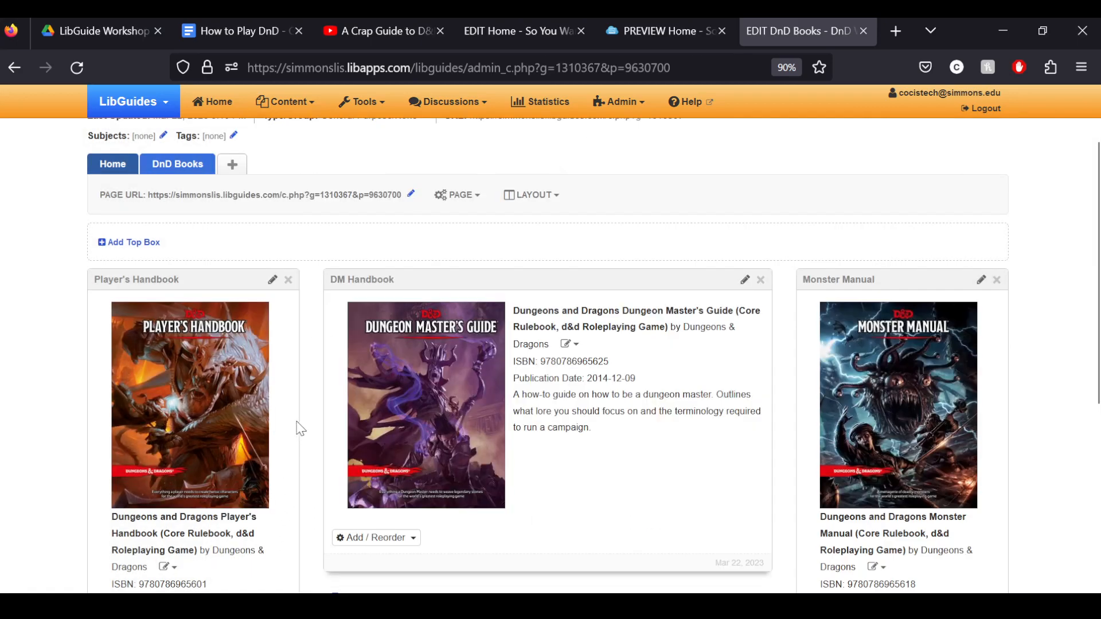
# - Examine the three book boxes on the DnD Books page and compare their column arrangement with the Home page
pyautogui.scroll(-3, 298, 429)
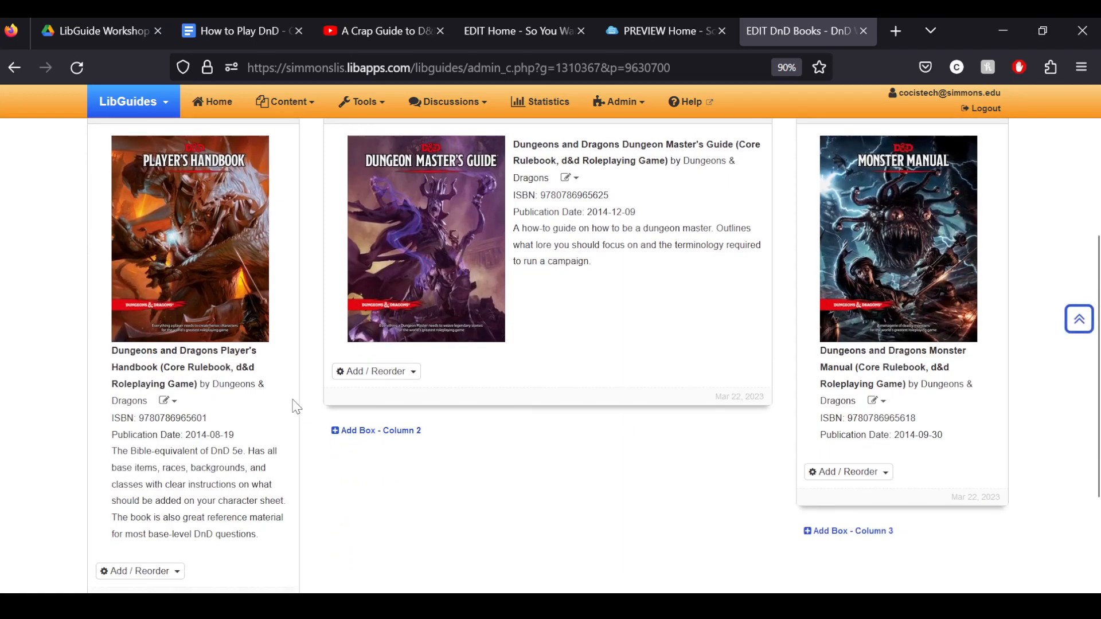
pyautogui.scroll(2, 473, 424)
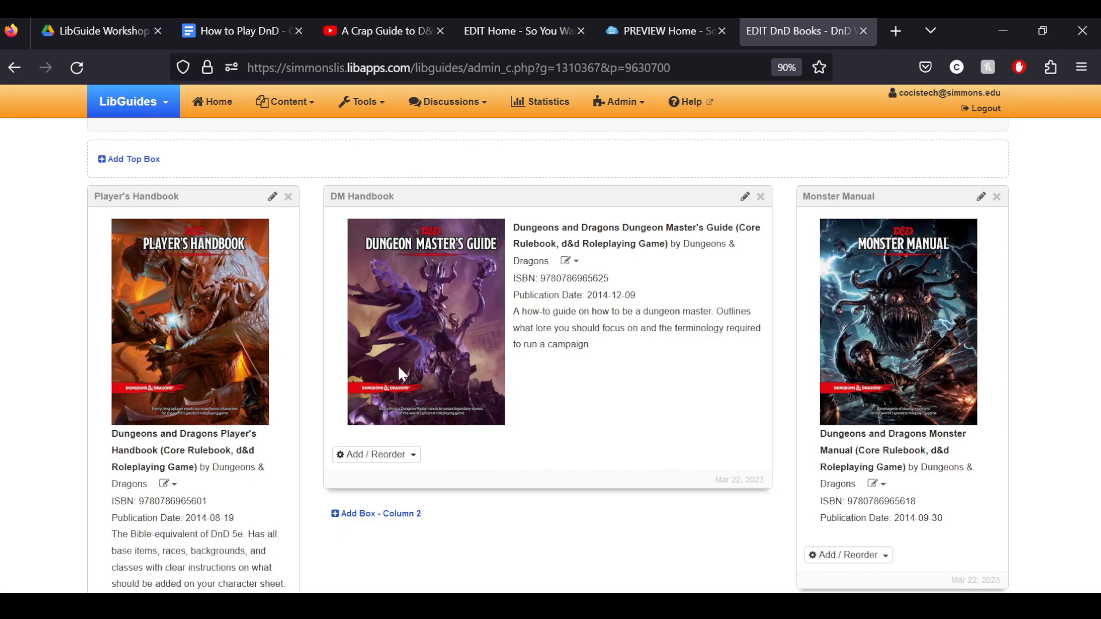
pyautogui.scroll(4, 398, 369)
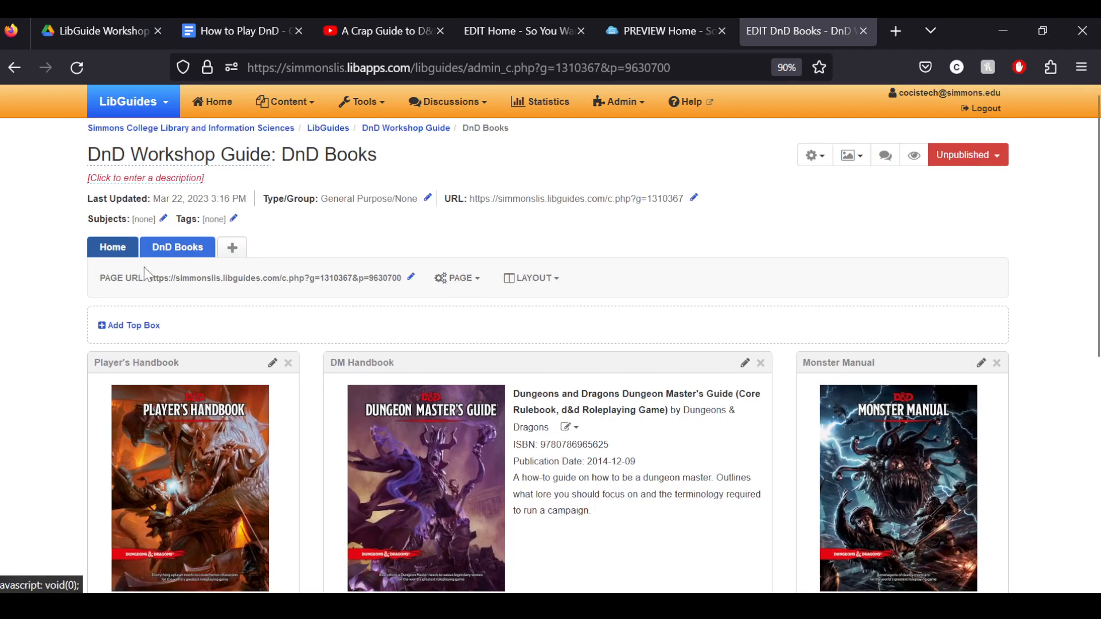
pyautogui.click(112, 258)
pyautogui.scroll(-10, 307, 405)
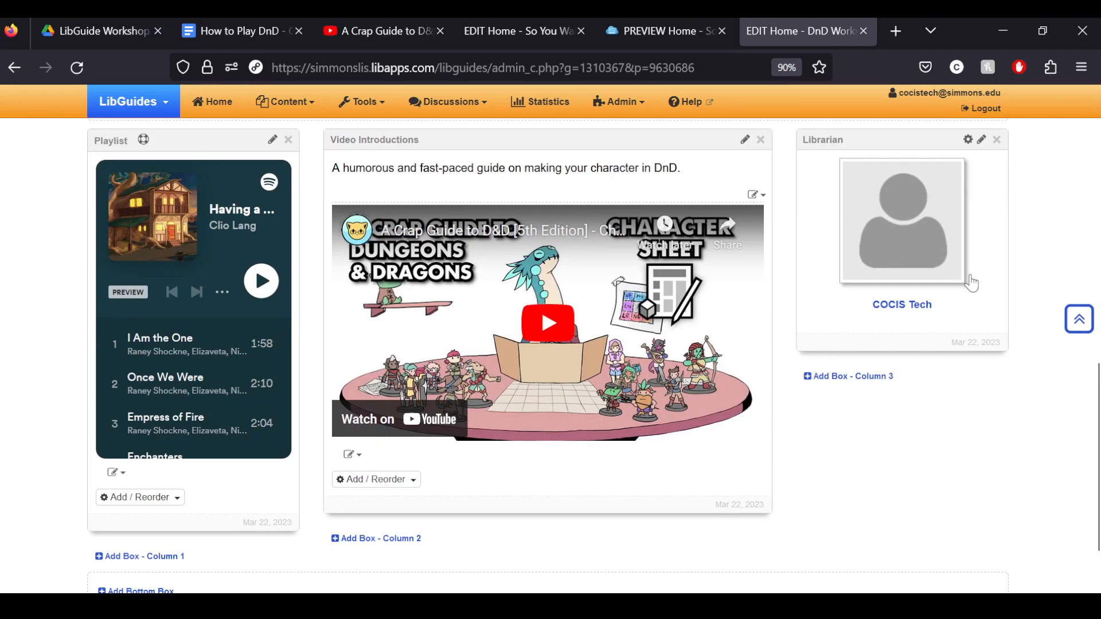
pyautogui.scroll(10, 105, 422)
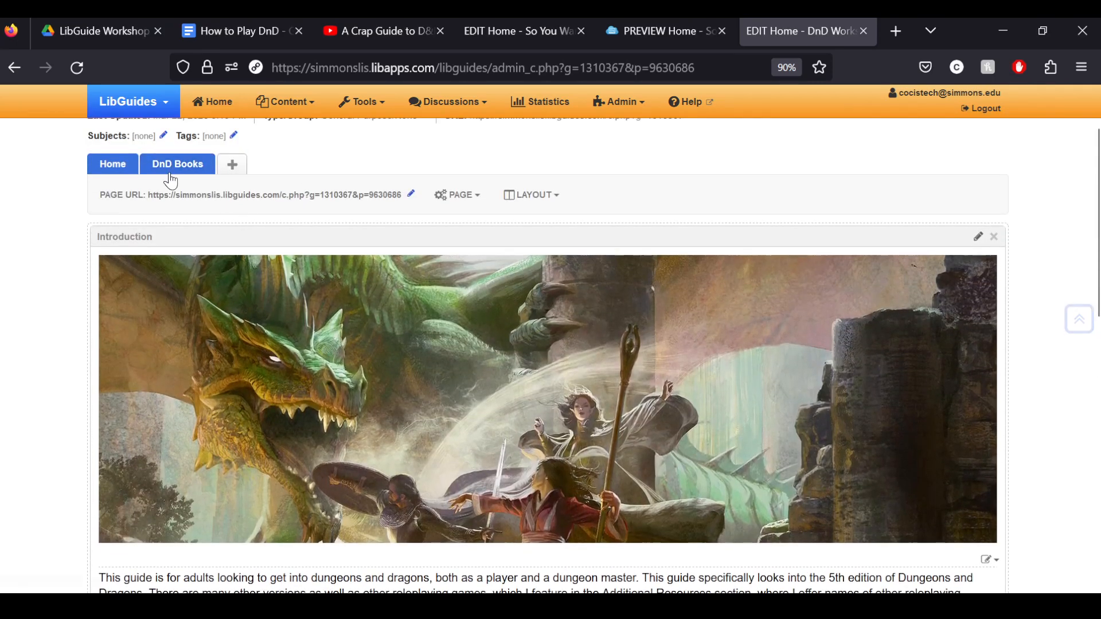
pyautogui.click(171, 168)
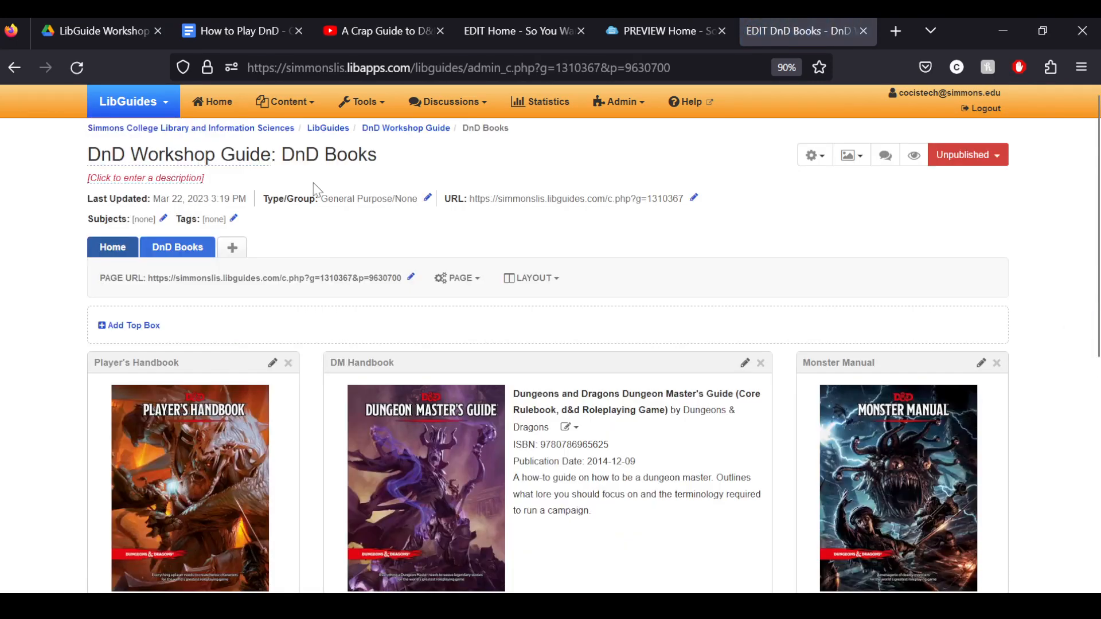
# - Change the DnD Books page layout to three equal columns, 33 / 33 / 33, and check how the book boxes fit
pyautogui.click(530, 279)
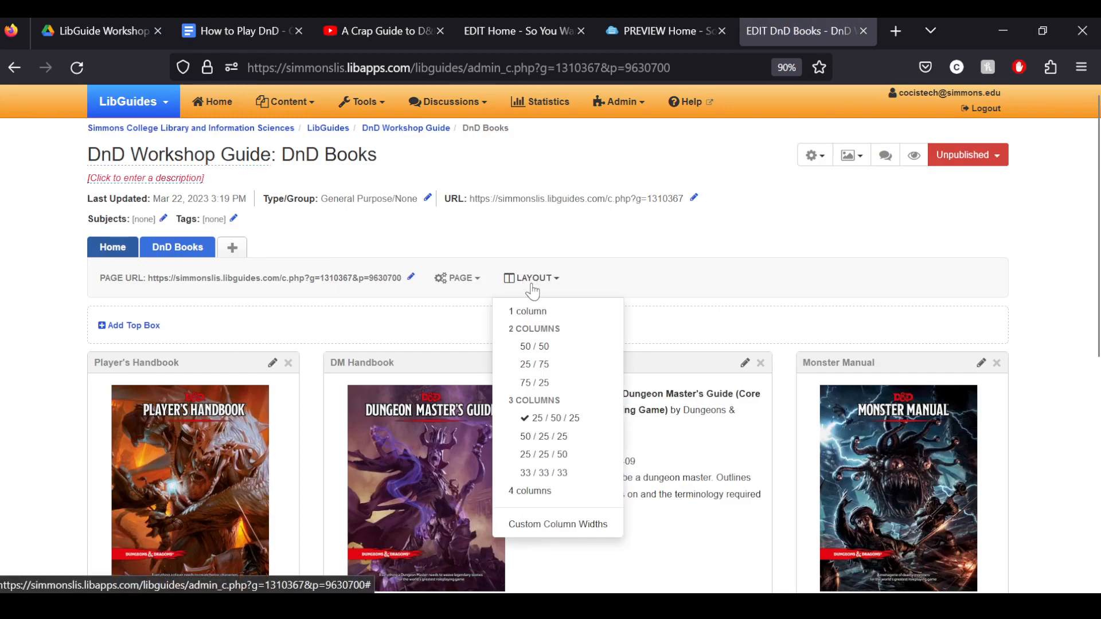
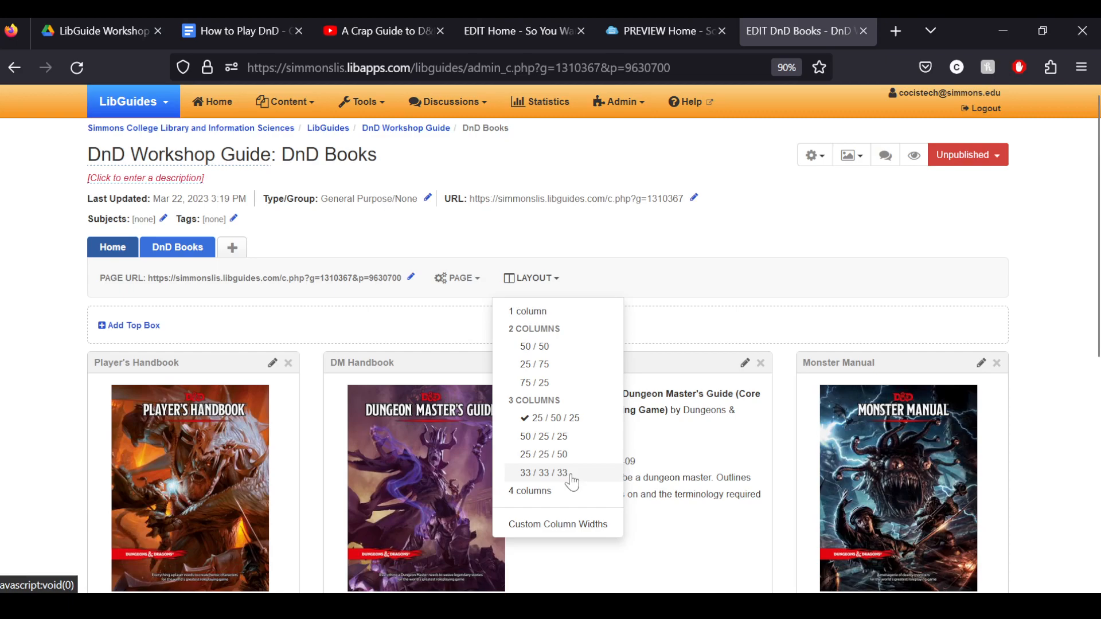
pyautogui.click(572, 481)
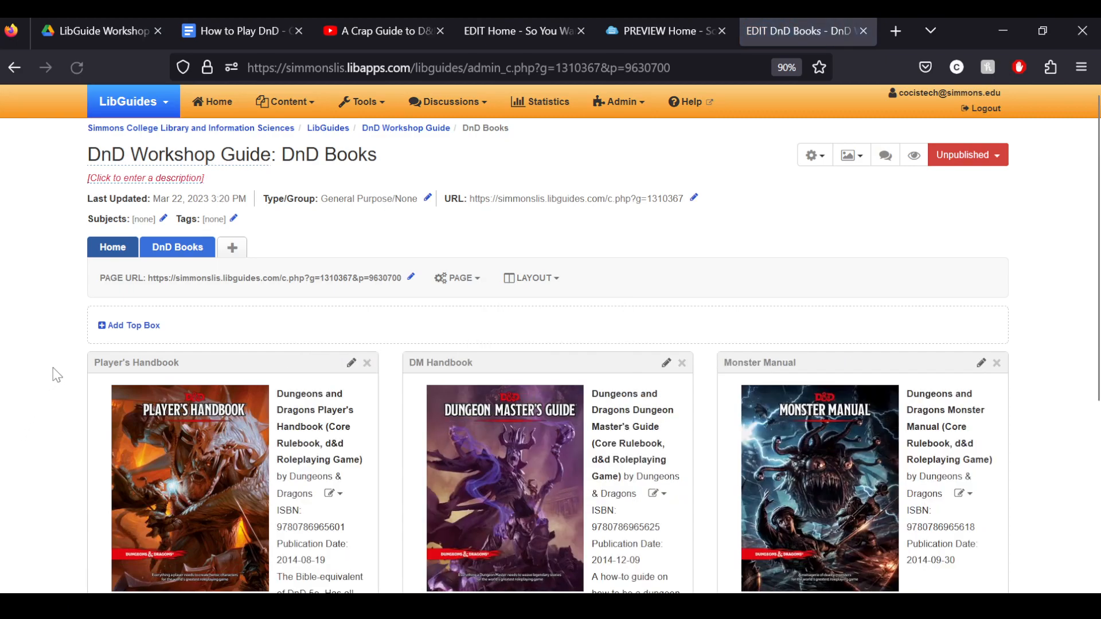
pyautogui.scroll(-5, 53, 367)
pyautogui.scroll(2, 60, 363)
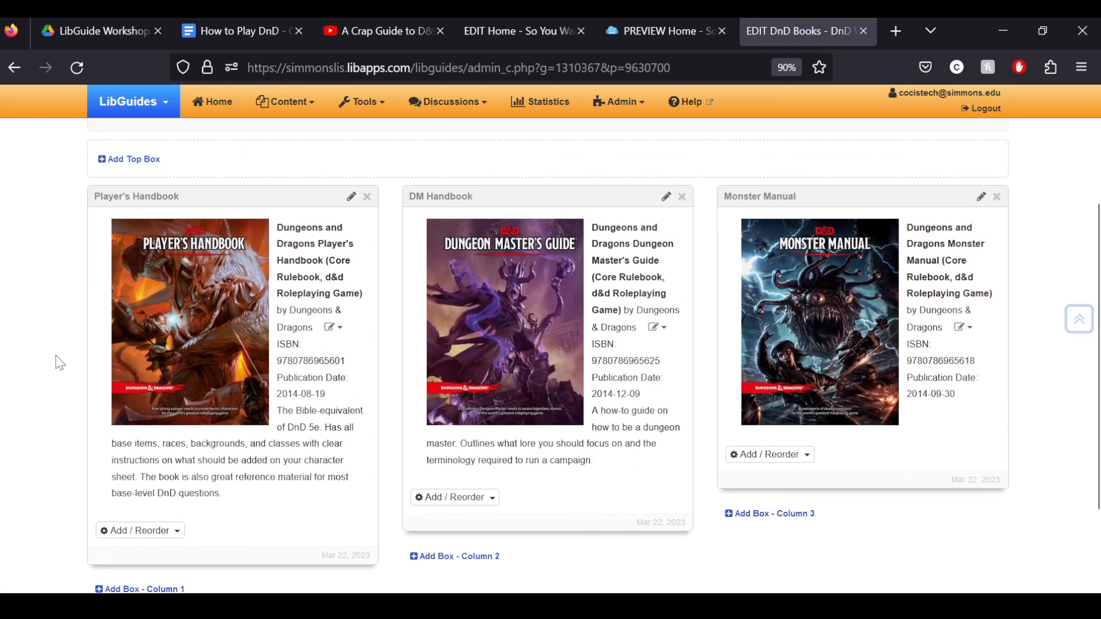
pyautogui.scroll(3, 59, 363)
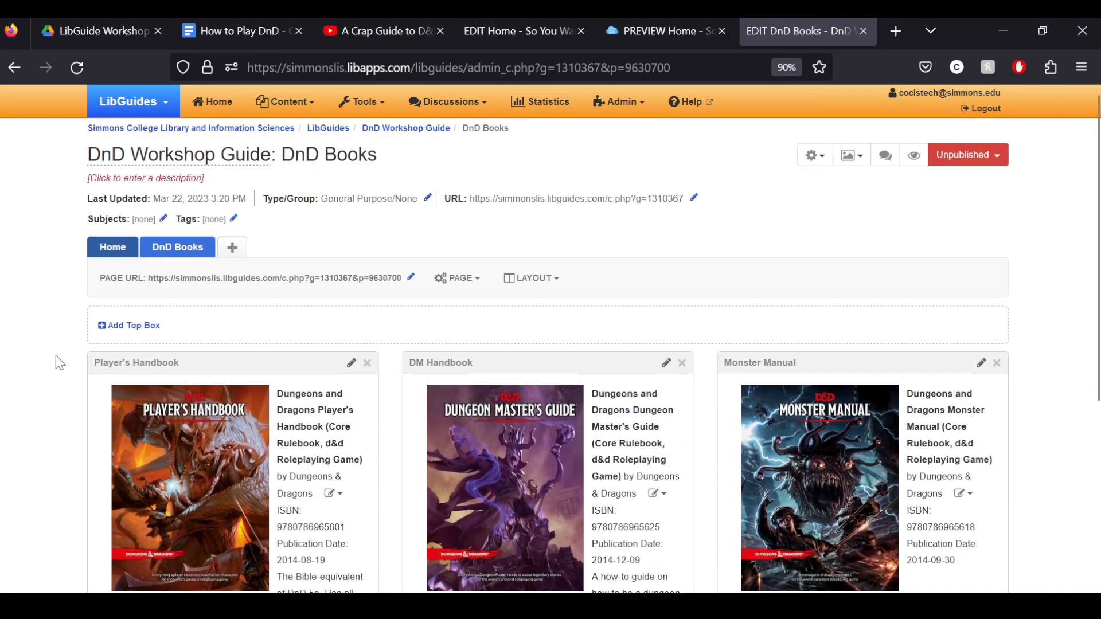
pyautogui.scroll(-3, 56, 362)
pyautogui.scroll(3, 56, 362)
pyautogui.click(462, 279)
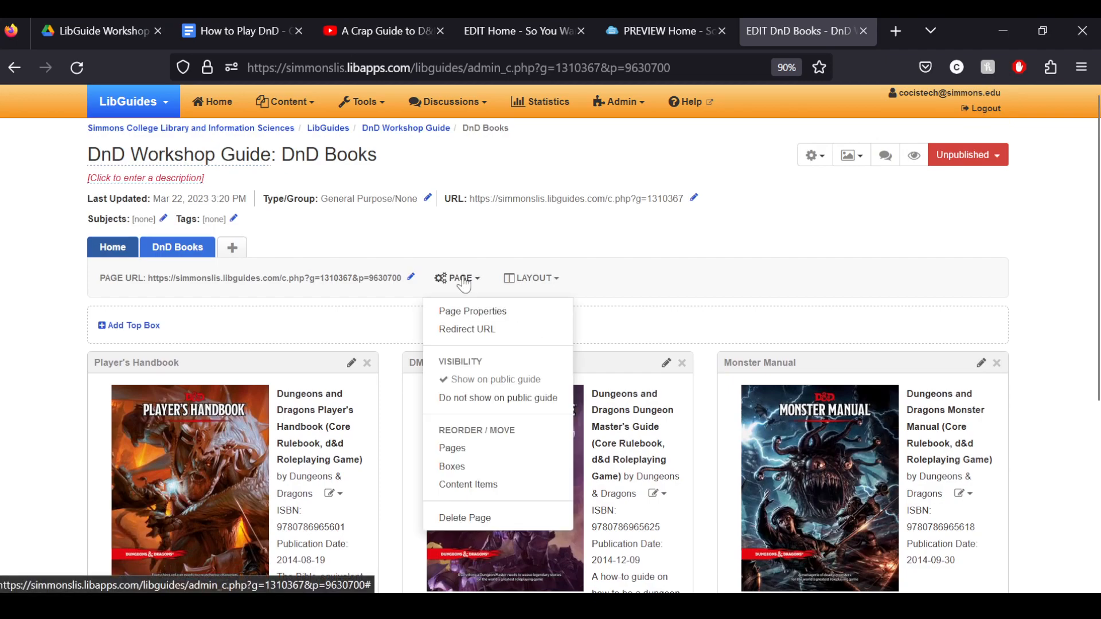
pyautogui.click(464, 279)
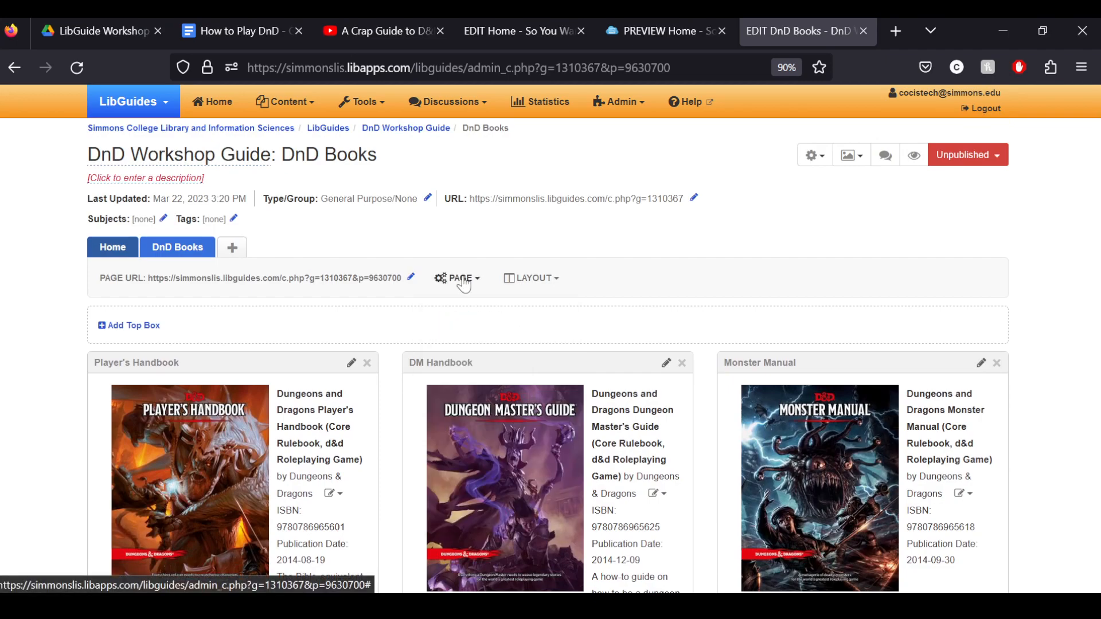
# - Add a regular top-level page named "DnD Resources" to the guide, checking the page name against the prototype guide
pyautogui.click(230, 246)
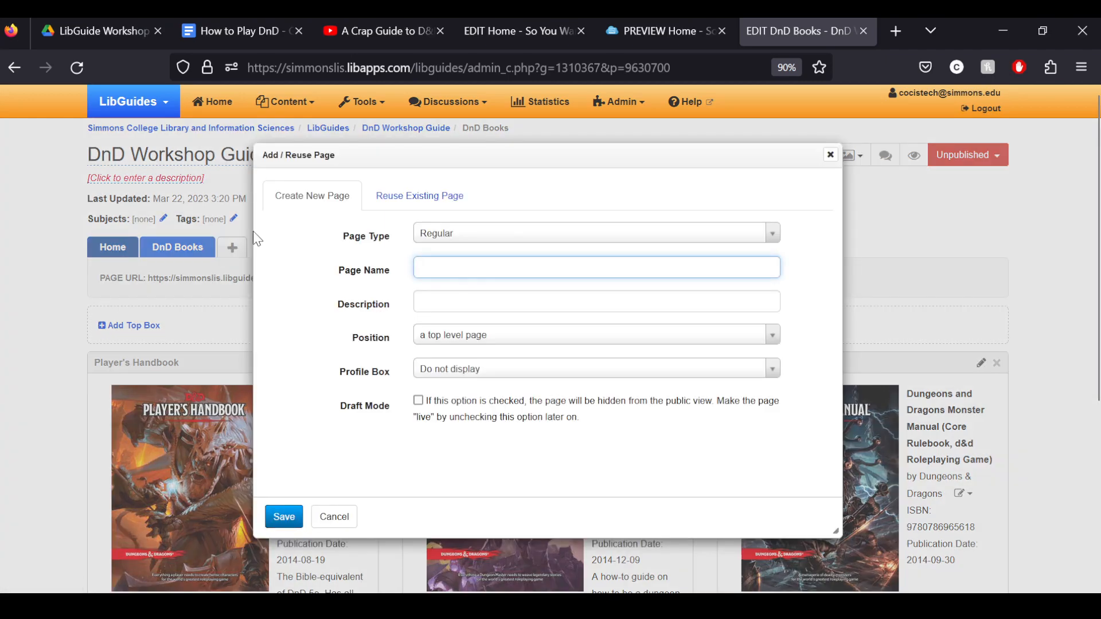
pyautogui.click(521, 19)
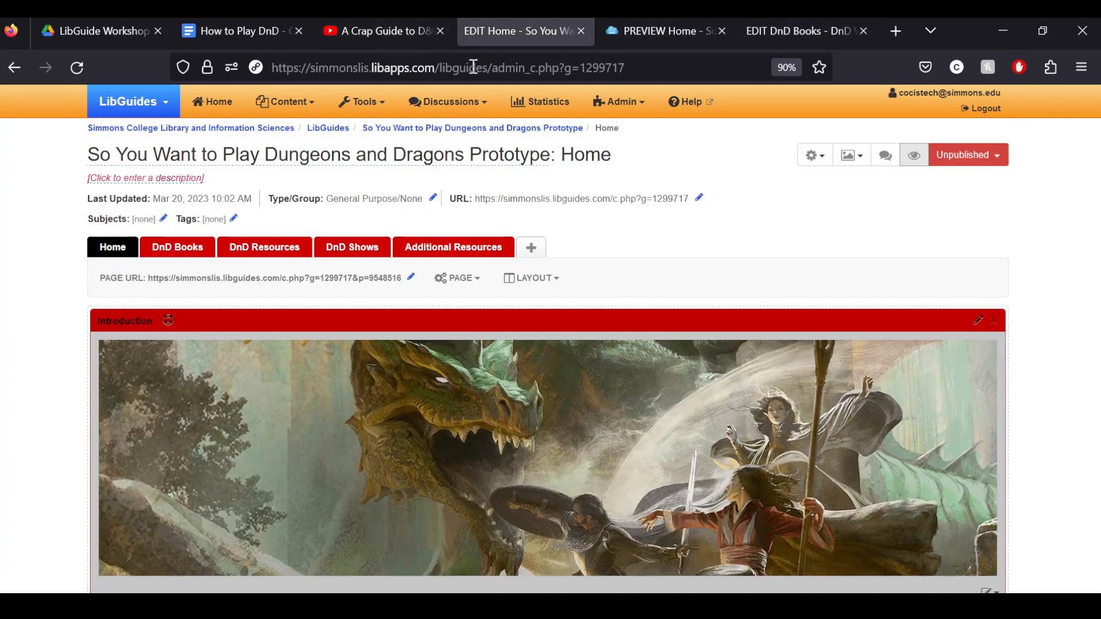
pyautogui.click(791, 31)
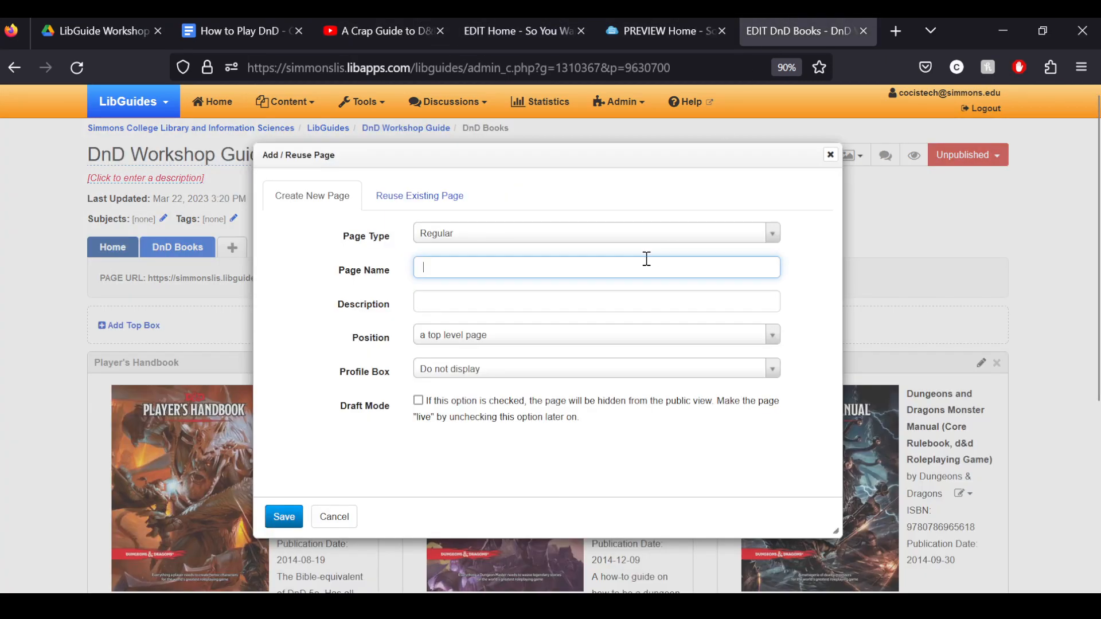
pyautogui.write('DnD Resources')
pyautogui.click(284, 516)
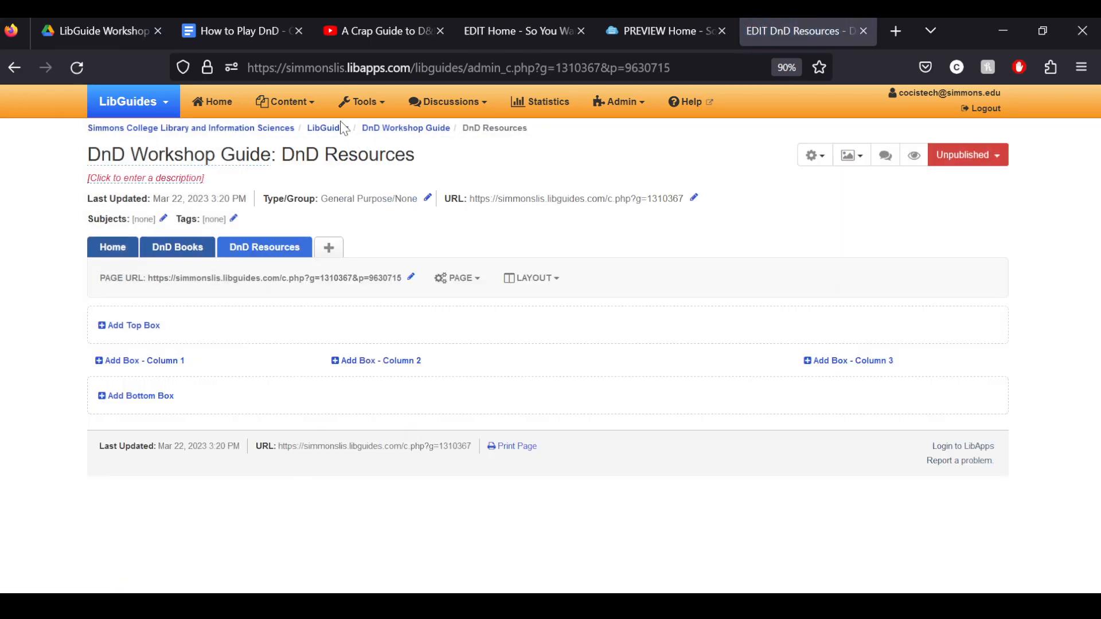
# - Copy the DnD Resources introduction sentence beginning "Here are some tools that you can use" from the How to Play DnD document
pyautogui.click(507, 23)
pyautogui.click(247, 26)
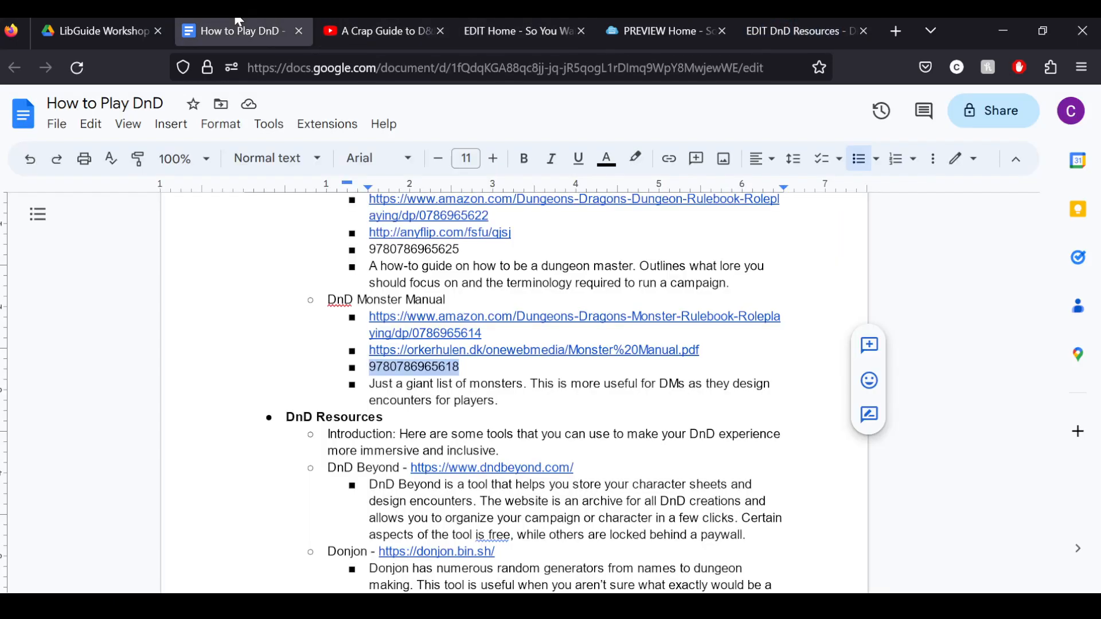
pyautogui.scroll(-2, 231, 384)
pyautogui.scroll(-3, 231, 384)
pyautogui.scroll(2, 231, 385)
pyautogui.moveTo(504, 287); pyautogui.dragTo(401, 269)
pyautogui.hotkey('ctrl', 'c')
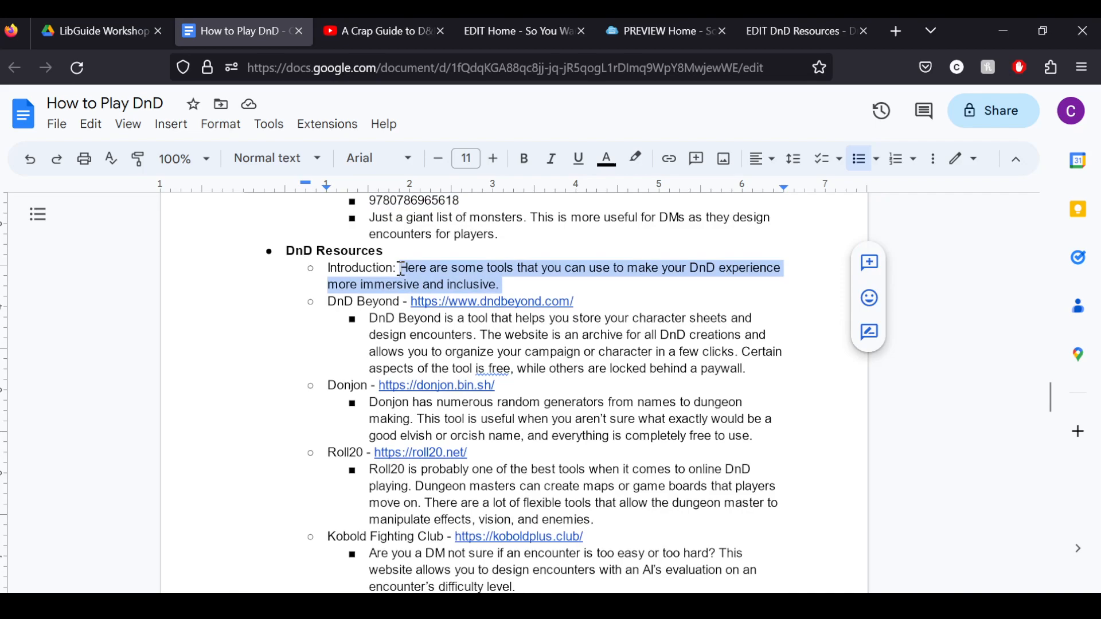
# - Add a standard top box named "Introduction" to the DnD Resources page in LibGuides
pyautogui.click(797, 31)
pyautogui.click(141, 332)
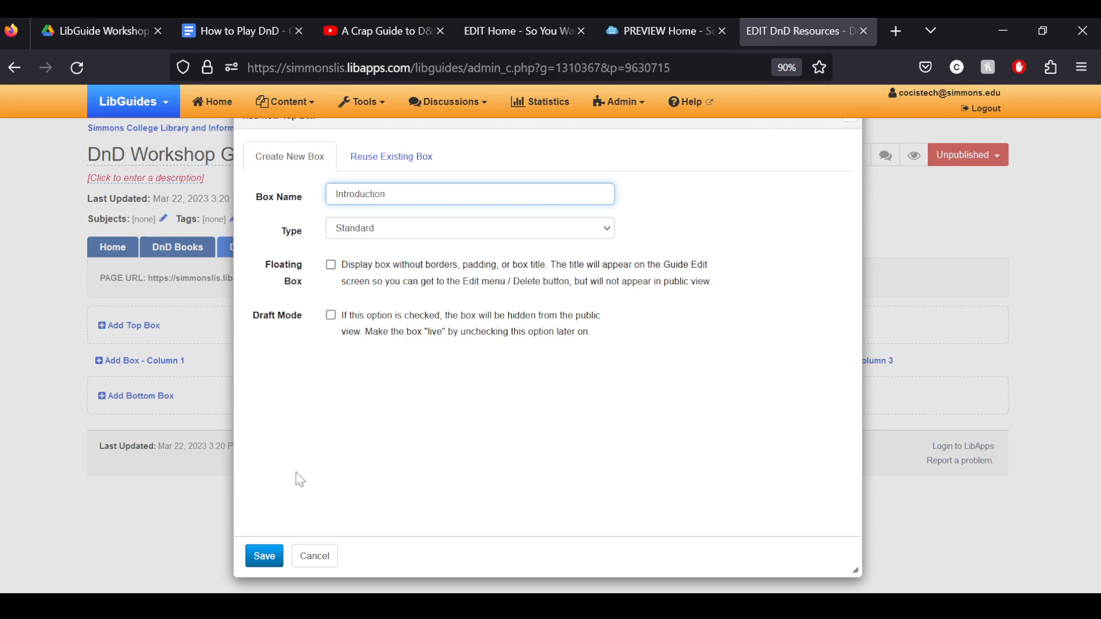
pyautogui.click(265, 561)
# - Add rich text to the Introduction box containing the copied sentence about tools for a more immersive and inclusive DnD experience, and save it
pyautogui.click(175, 363)
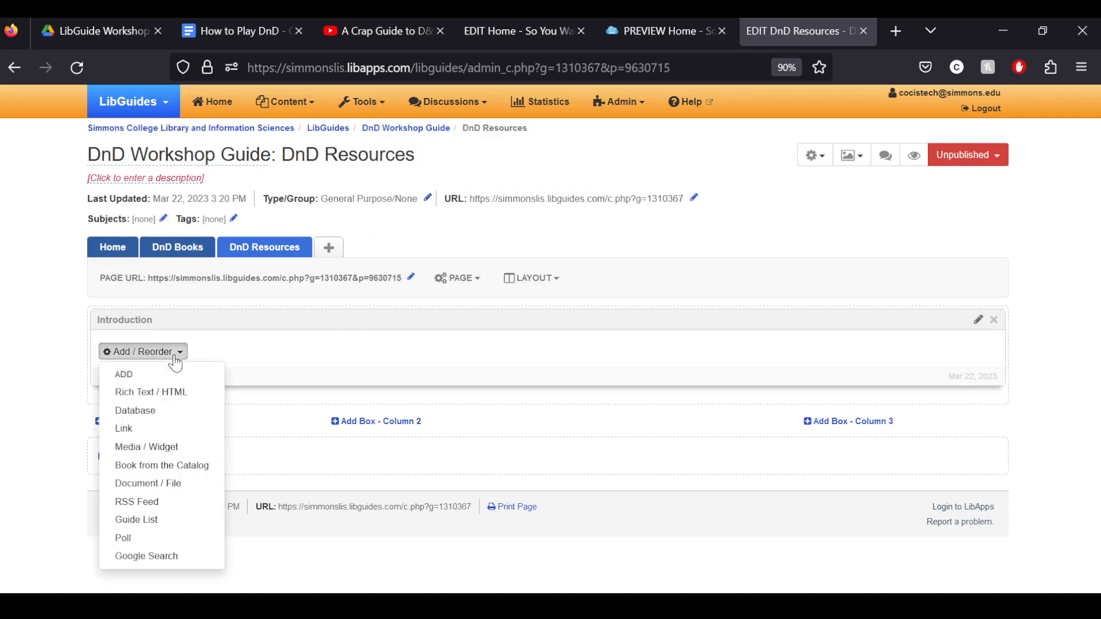
pyautogui.click(167, 390)
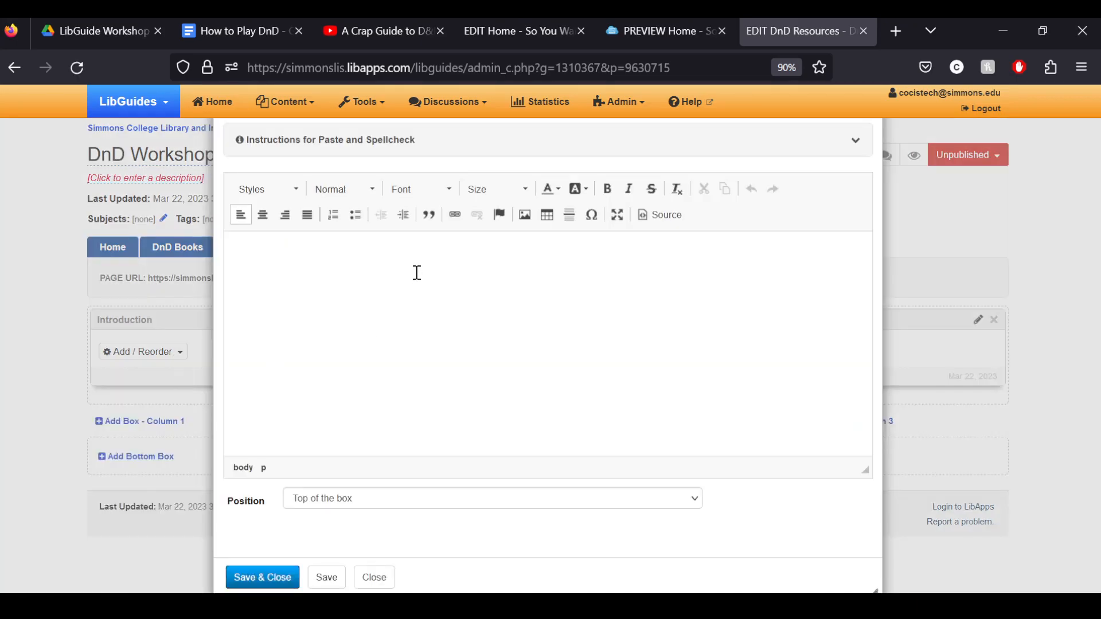
pyautogui.hotkey('ctrl', 'v')
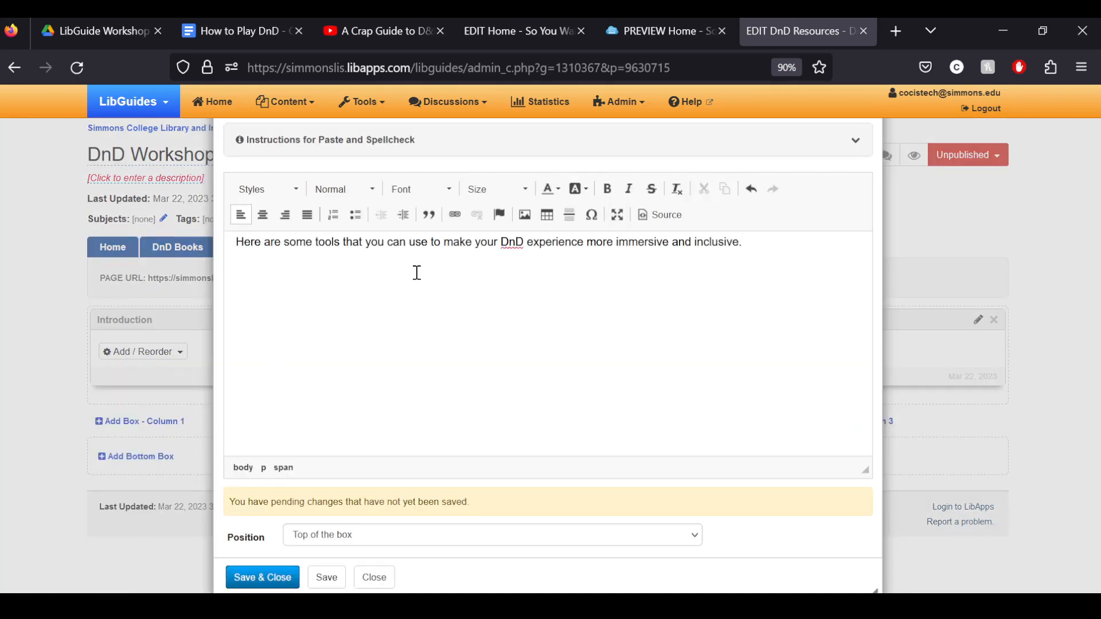
pyautogui.click(261, 576)
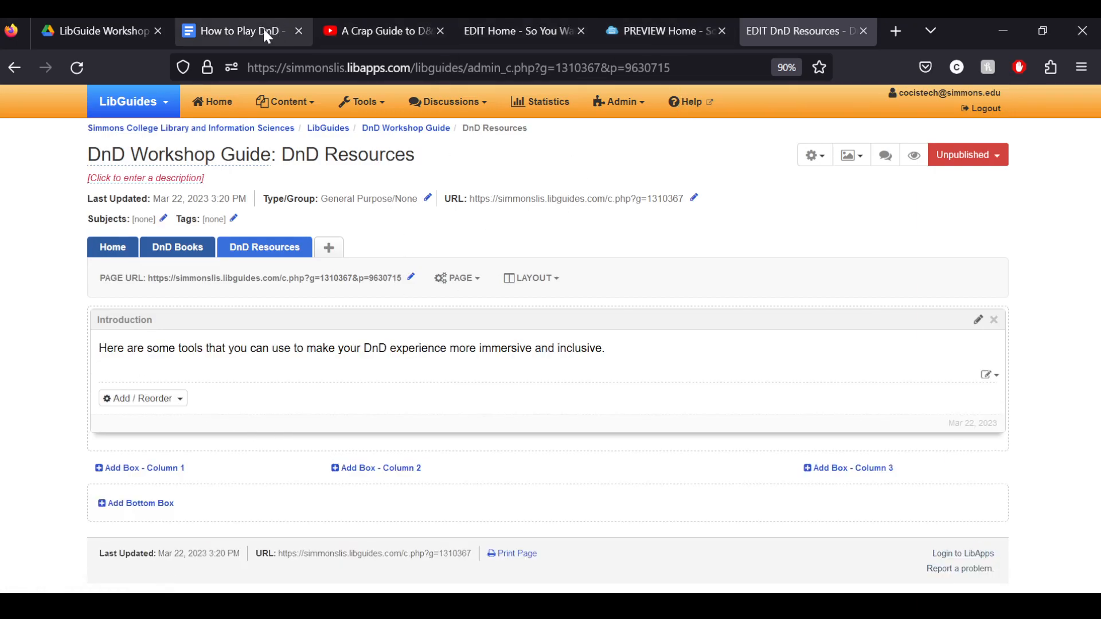
# - Return to the DnD Resources section of the How to Play DnD document for the listed tools
pyautogui.click(525, 33)
pyautogui.click(234, 34)
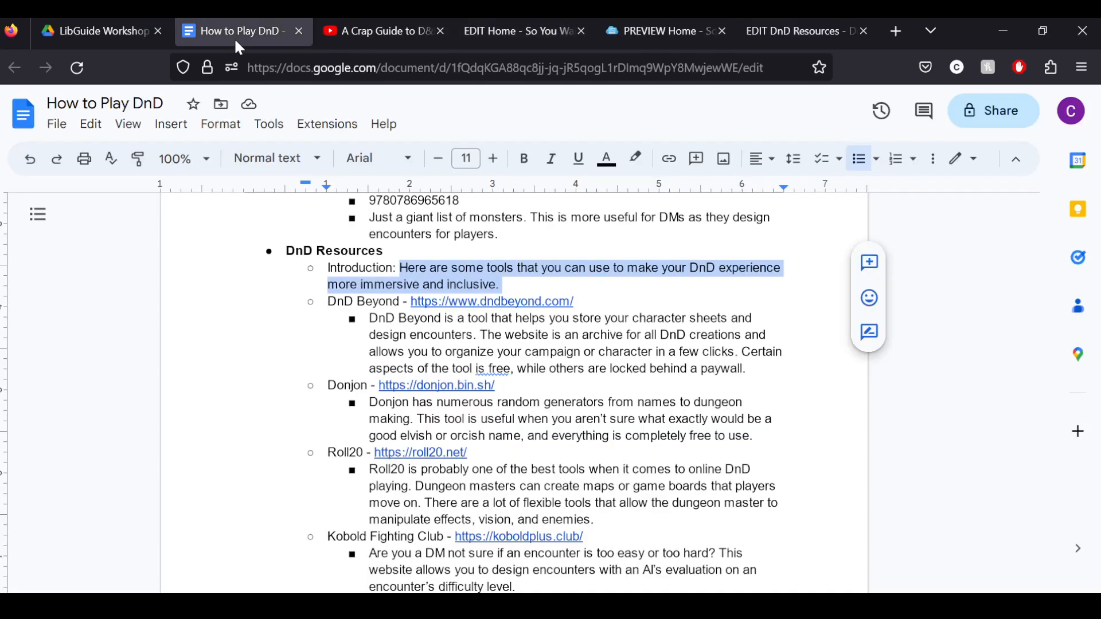
# - Copy the DnD Beyond web address from the DnD Resources section of the How to Play DnD document
pyautogui.scroll(-3, 292, 451)
pyautogui.scroll(3, 293, 451)
pyautogui.scroll(3, 343, 416)
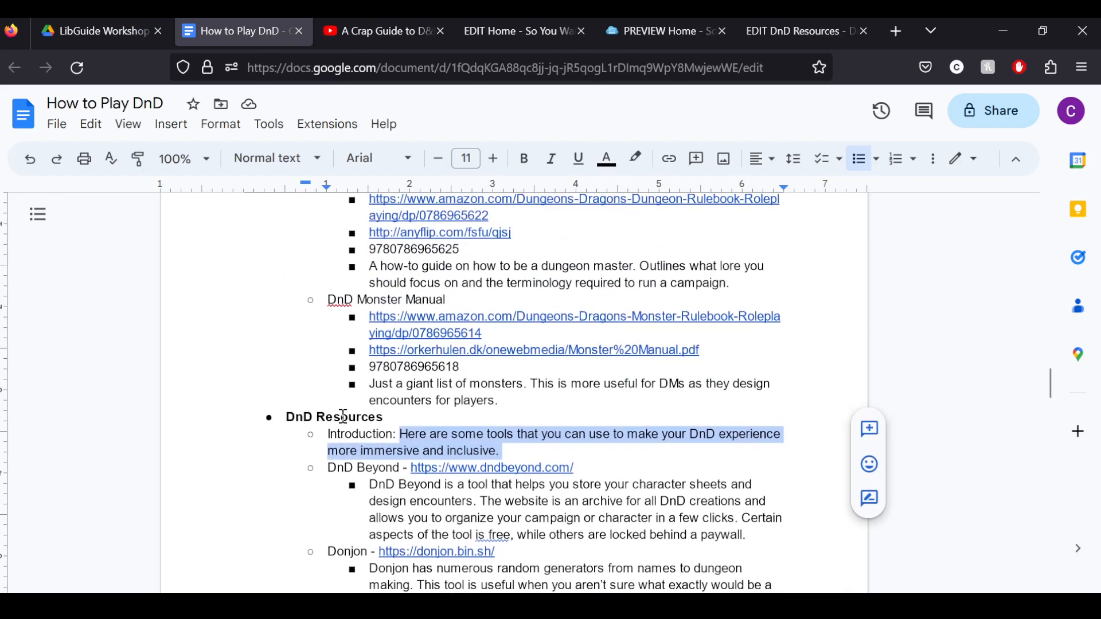
pyautogui.scroll(-2, 343, 417)
pyautogui.scroll(2, 343, 416)
pyautogui.moveTo(576, 468); pyautogui.dragTo(410, 476)
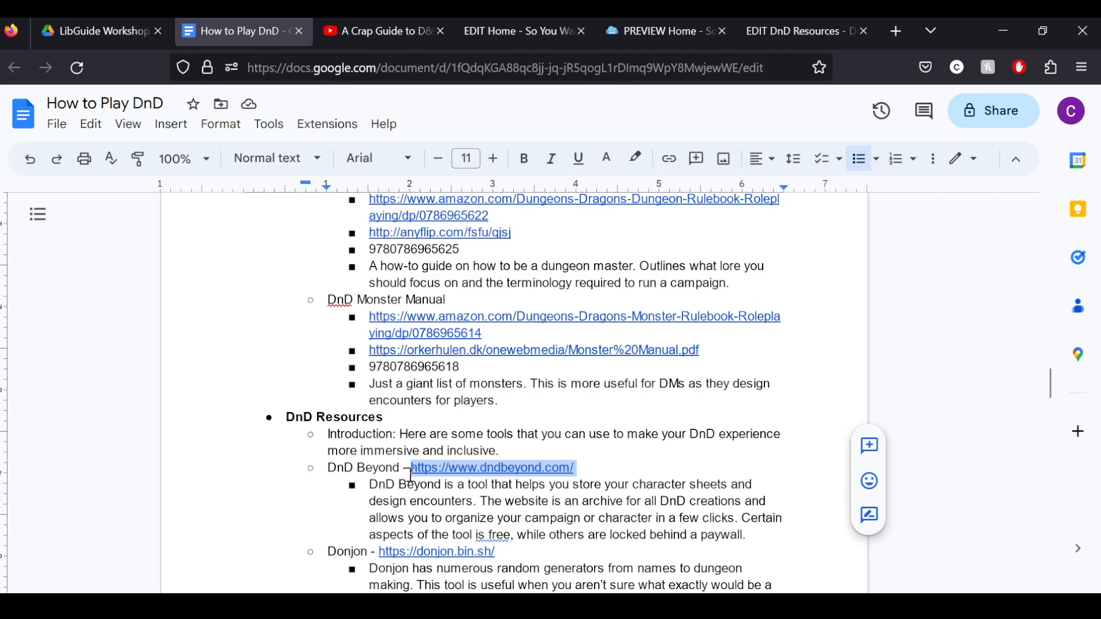
# - Switch to the LibGuides DnD Resources page and add a standard box named DonJon to column 1
pyautogui.click(799, 31)
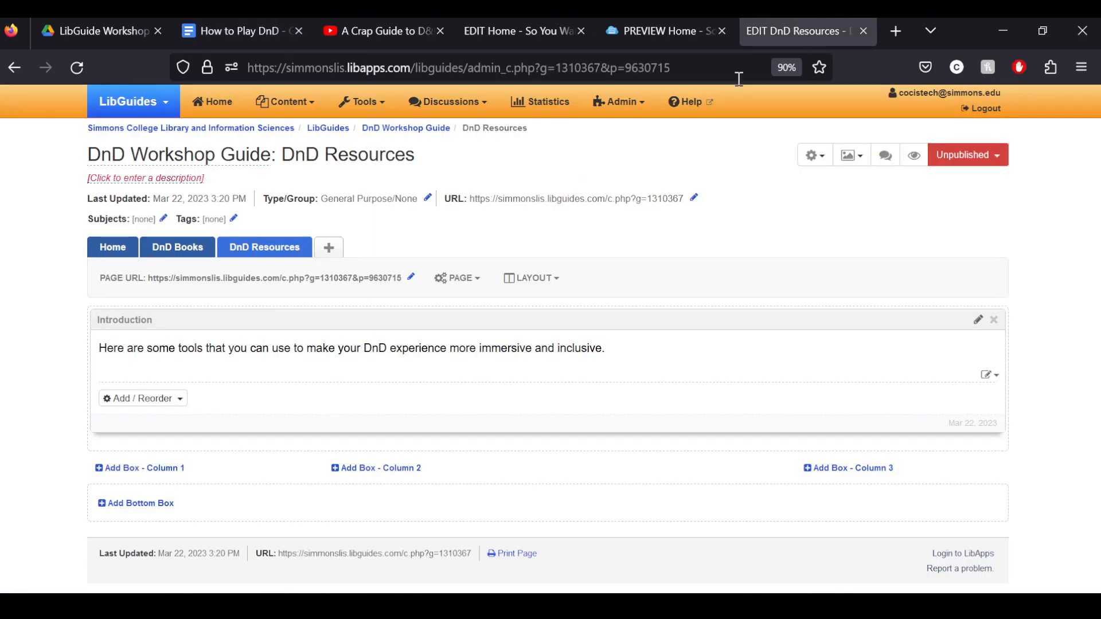
pyautogui.click(148, 469)
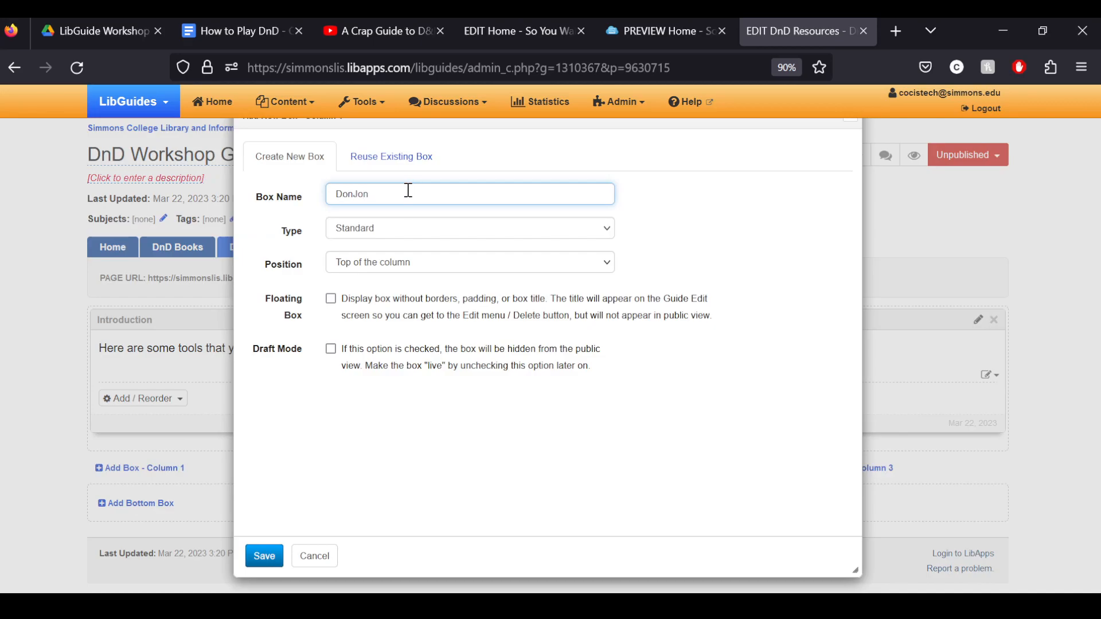
pyautogui.click(256, 555)
pyautogui.click(154, 500)
pyautogui.scroll(-2, 154, 491)
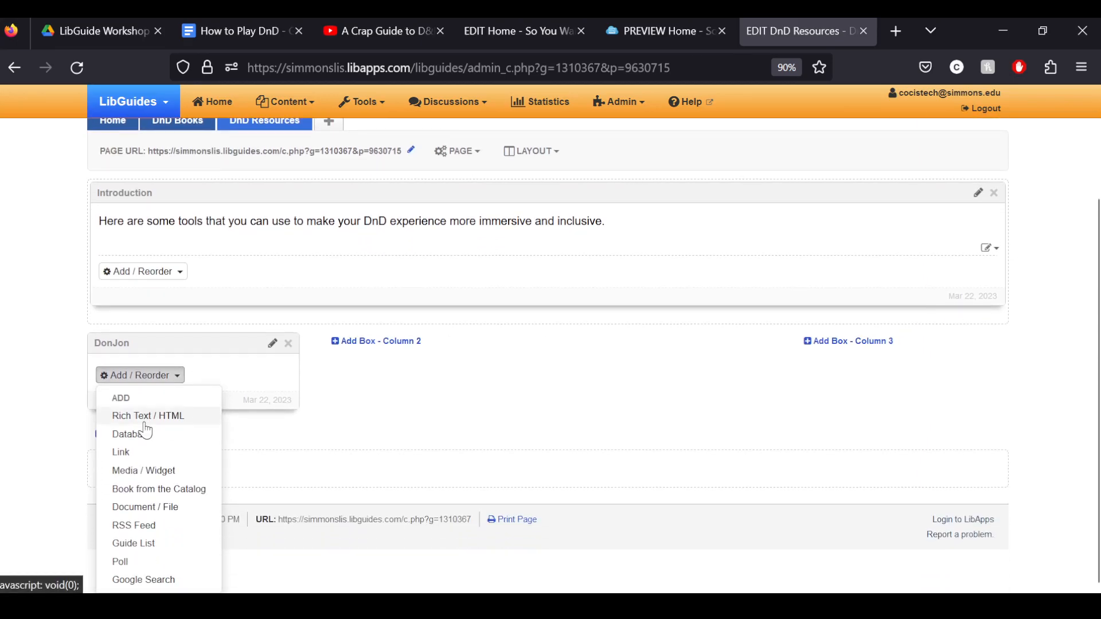
pyautogui.click(121, 453)
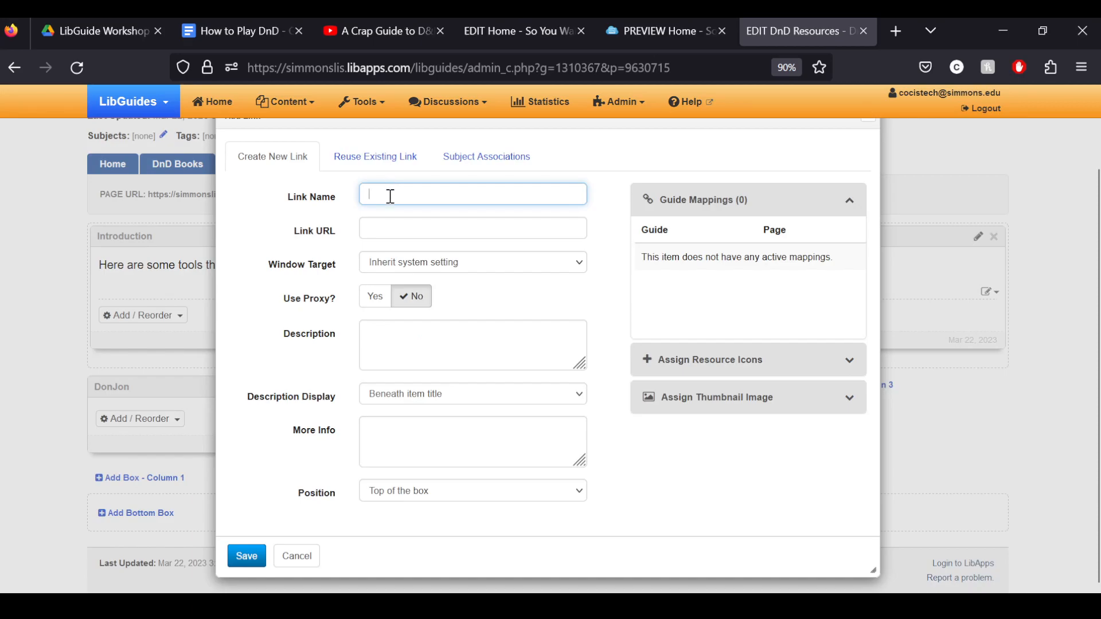
pyautogui.write('Don')
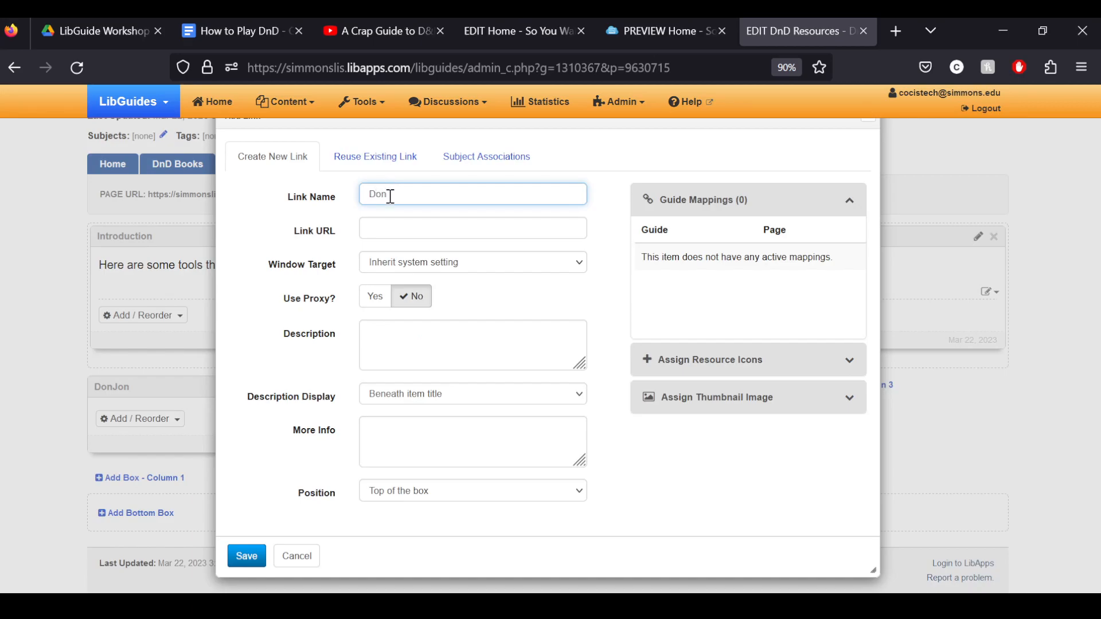
pyautogui.press('Tab')
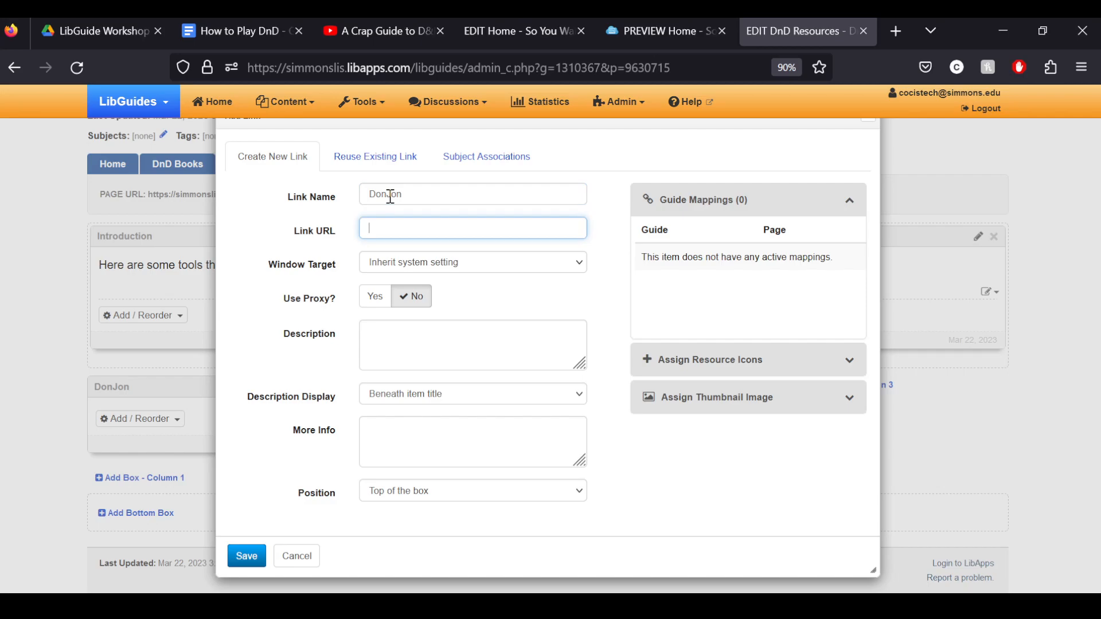
pyautogui.write('https://www.dndbeyond.com/')
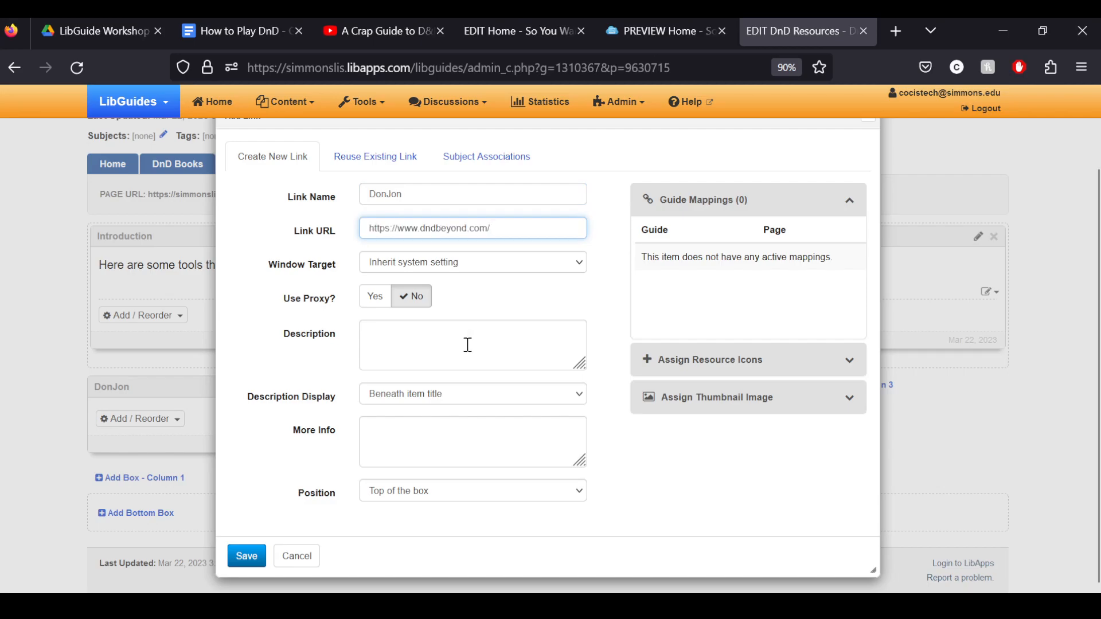
# - Switch to the How to Play DnD document and copy the full description paragraph under DnD Beyond
pyautogui.click(516, 31)
pyautogui.click(344, 29)
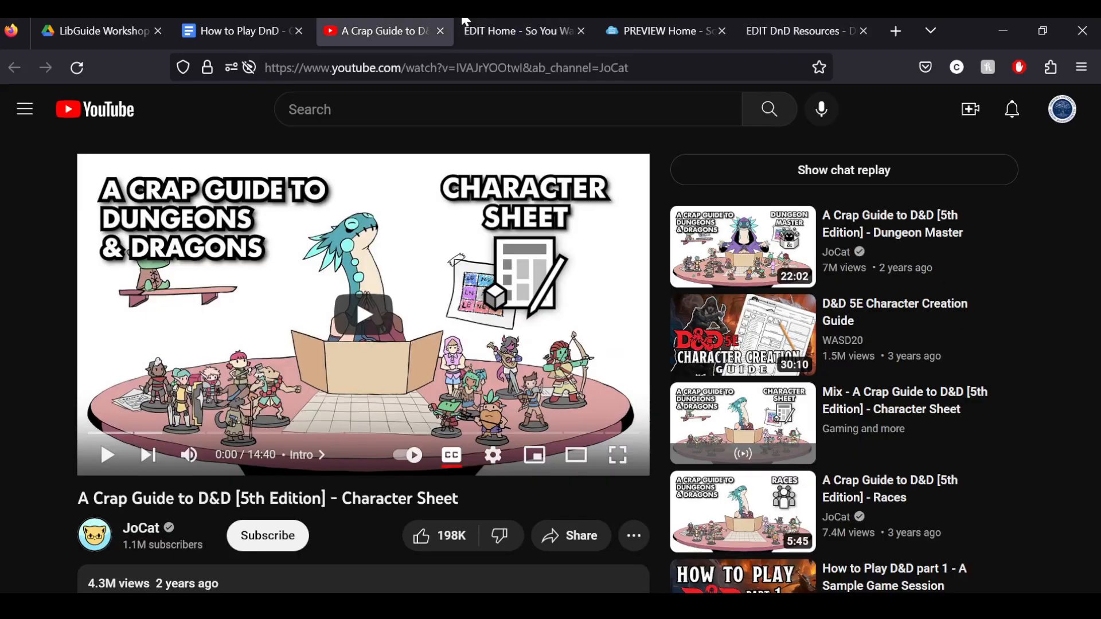
pyautogui.click(243, 31)
pyautogui.scroll(-3, 374, 319)
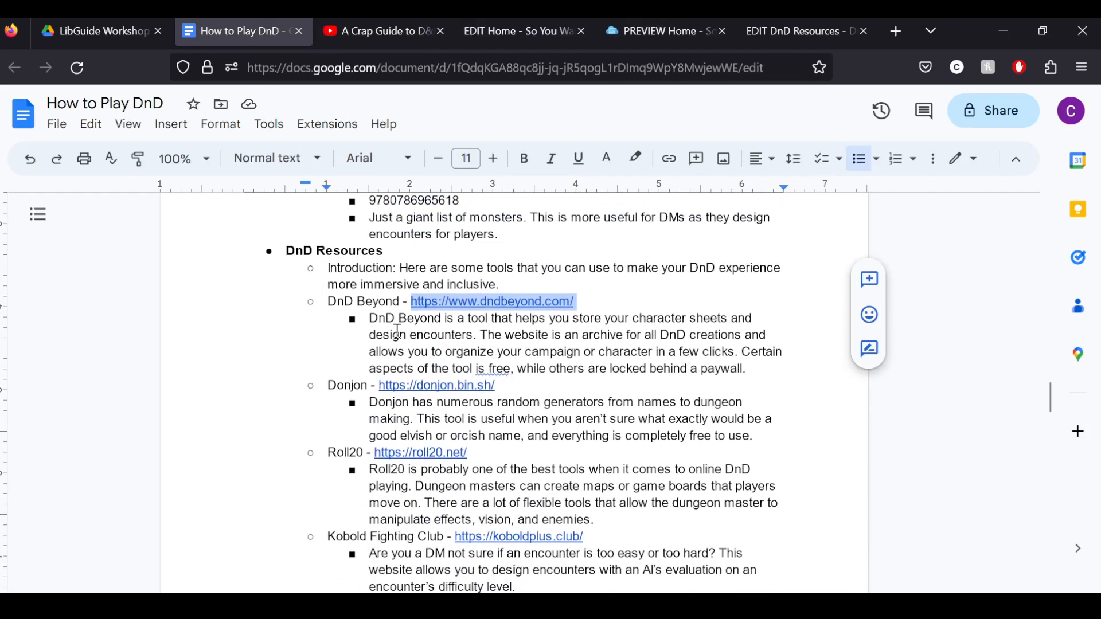
pyautogui.moveTo(374, 320); pyautogui.dragTo(772, 369)
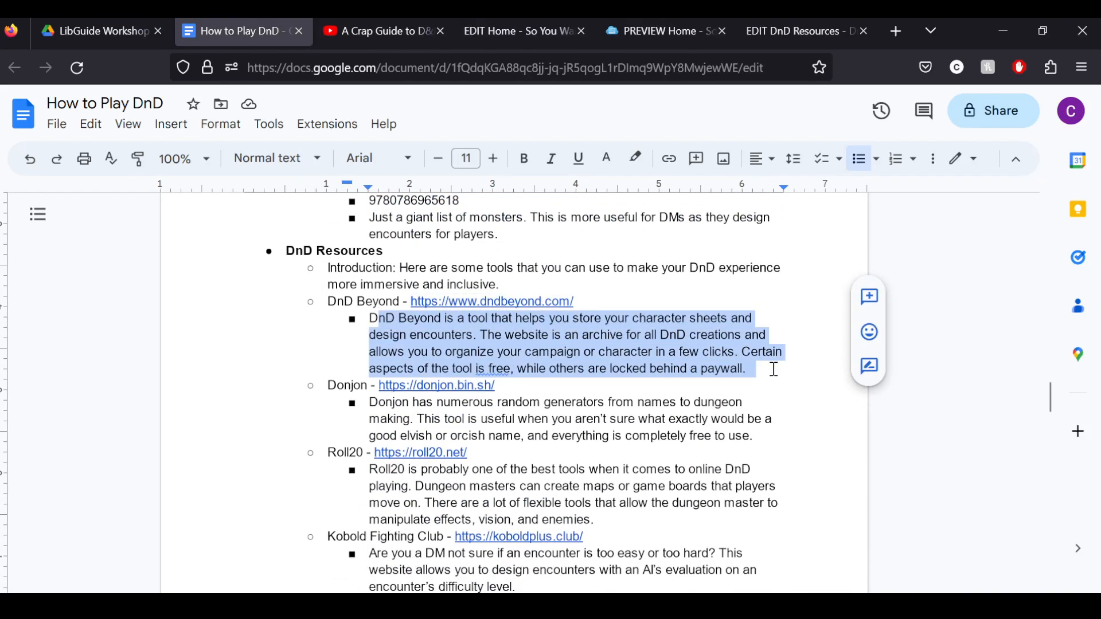
pyautogui.click(458, 318)
pyautogui.moveTo(370, 318); pyautogui.dragTo(753, 366)
pyautogui.hotkey('ctrl', 'c')
# - Return to the LibGuides link form, change the link name to DnD Beyond, and save the link
pyautogui.click(802, 31)
pyautogui.moveTo(430, 195); pyautogui.dragTo(306, 206)
pyautogui.write('DnD Beyond')
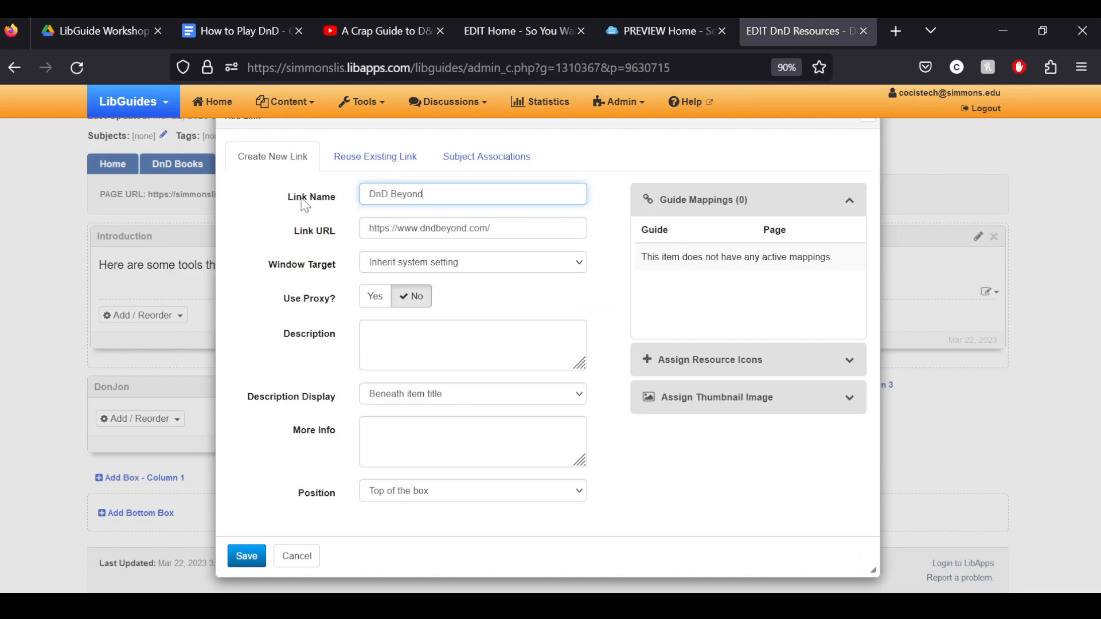
pyautogui.click(245, 557)
# - Edit the DnD Beyond link to paste the copied paragraph as its description and save it
pyautogui.click(184, 419)
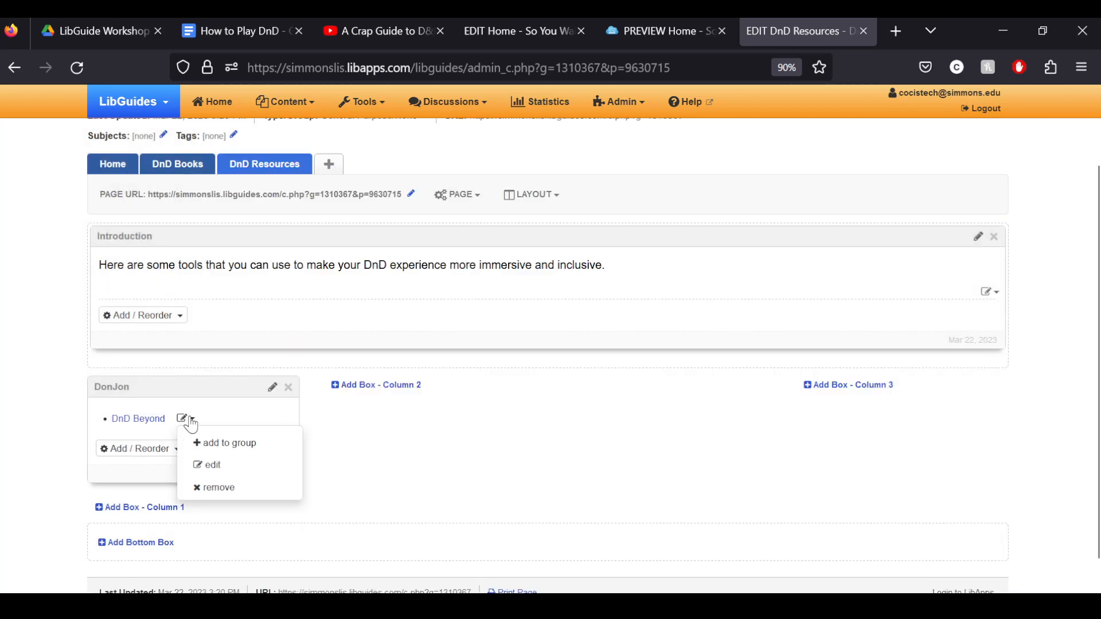
pyautogui.click(221, 465)
pyautogui.click(441, 437)
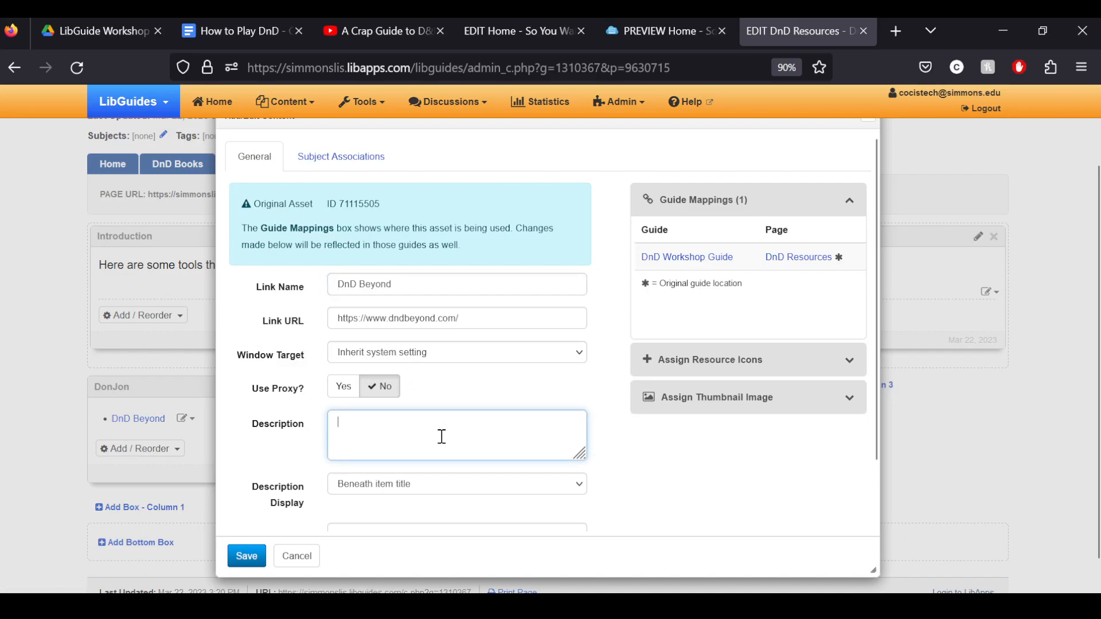
pyautogui.hotkey('ctrl', 'v')
pyautogui.click(253, 559)
pyautogui.scroll(-1, 131, 430)
pyautogui.scroll(-2, 122, 434)
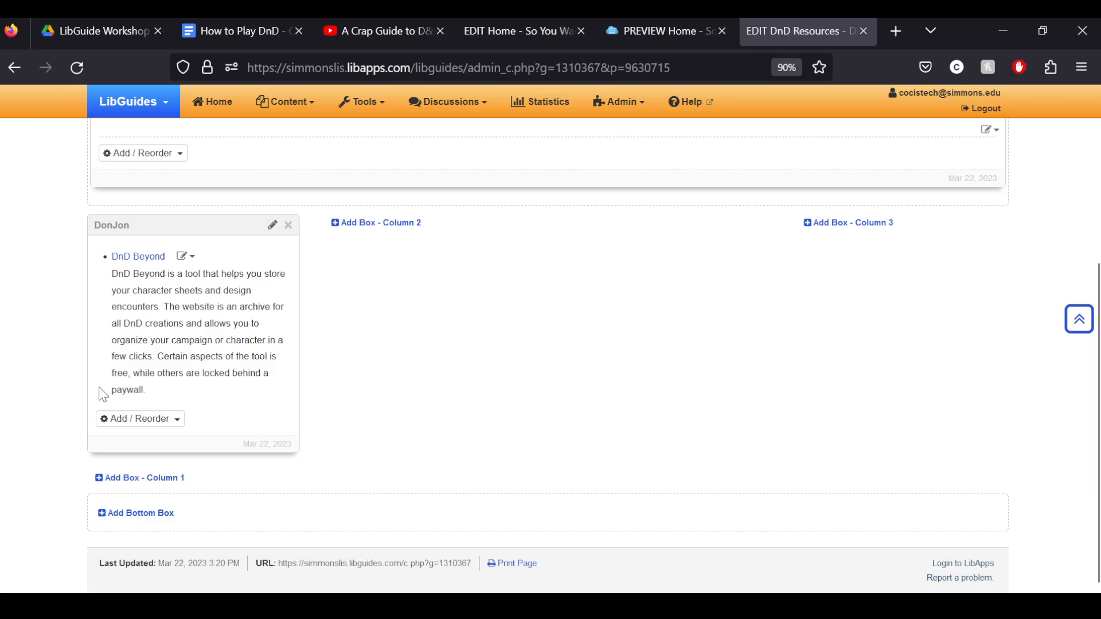
# - Go to the guide's DnD Books page and add a Gallery-type box named Gallery at the bottom of column 1
pyautogui.scroll(5, 103, 394)
pyautogui.scroll(-1, 99, 383)
pyautogui.scroll(1, 138, 315)
pyautogui.click(176, 250)
pyautogui.scroll(-5, 175, 336)
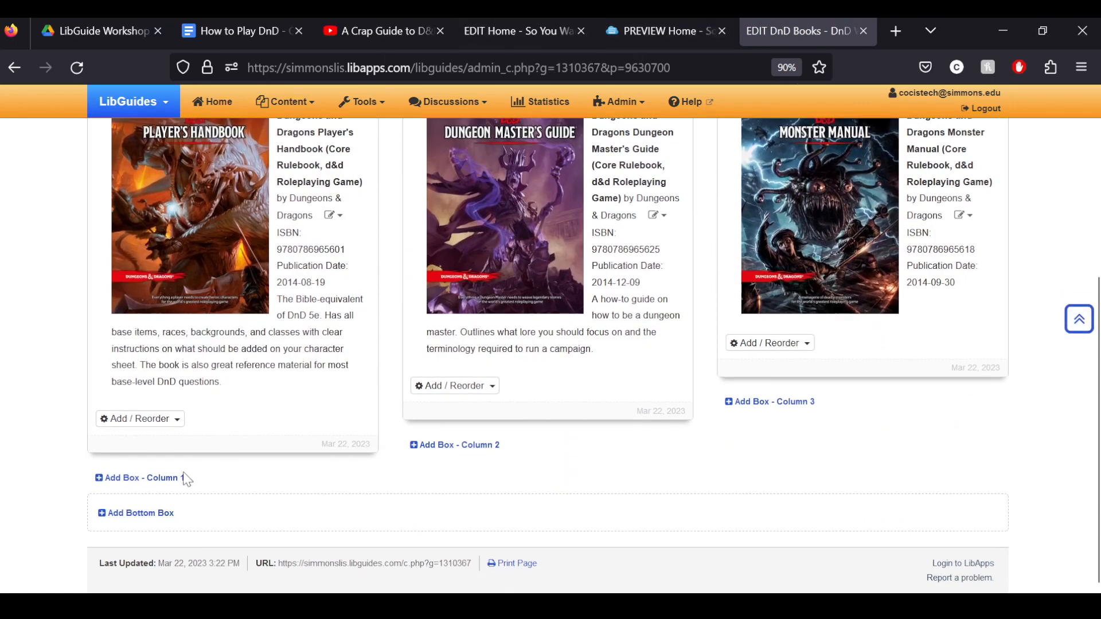
pyautogui.click(166, 478)
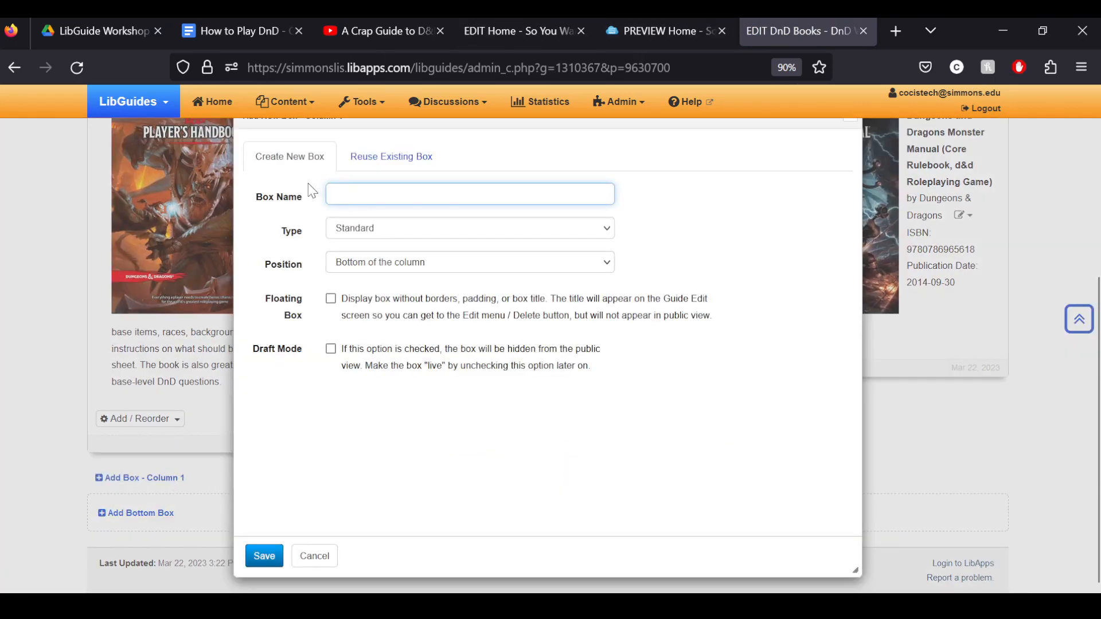
pyautogui.write('Gallery')
pyautogui.press('Tab')
pyautogui.press('g')
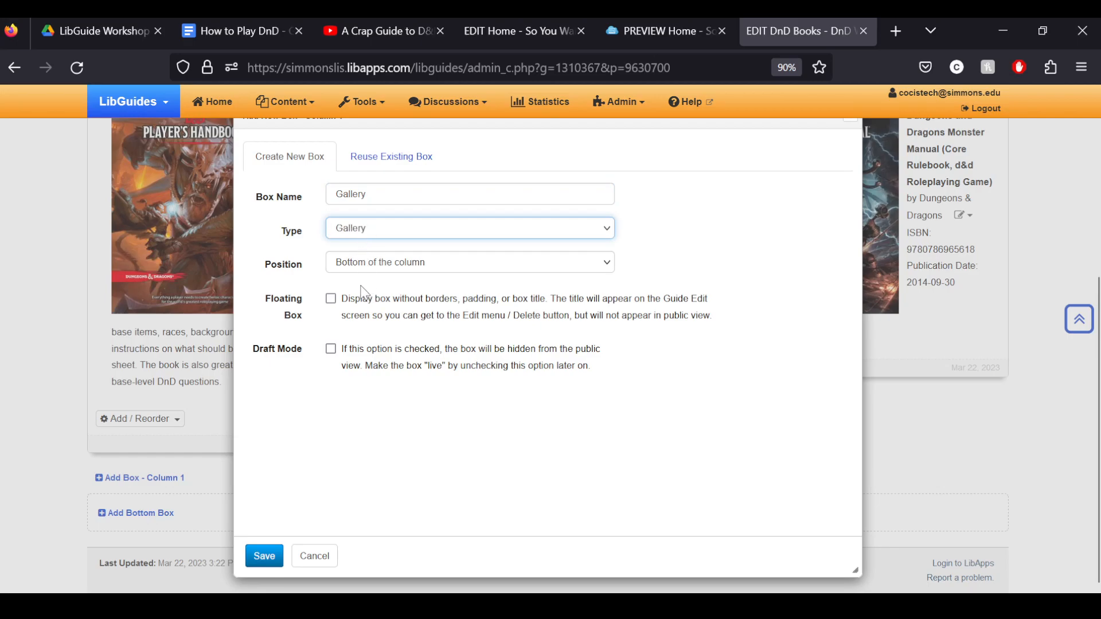
pyautogui.click(264, 556)
# - Open the Gallery box's content editor, look through its settings, and start a new book slide
pyautogui.scroll(-3, 287, 476)
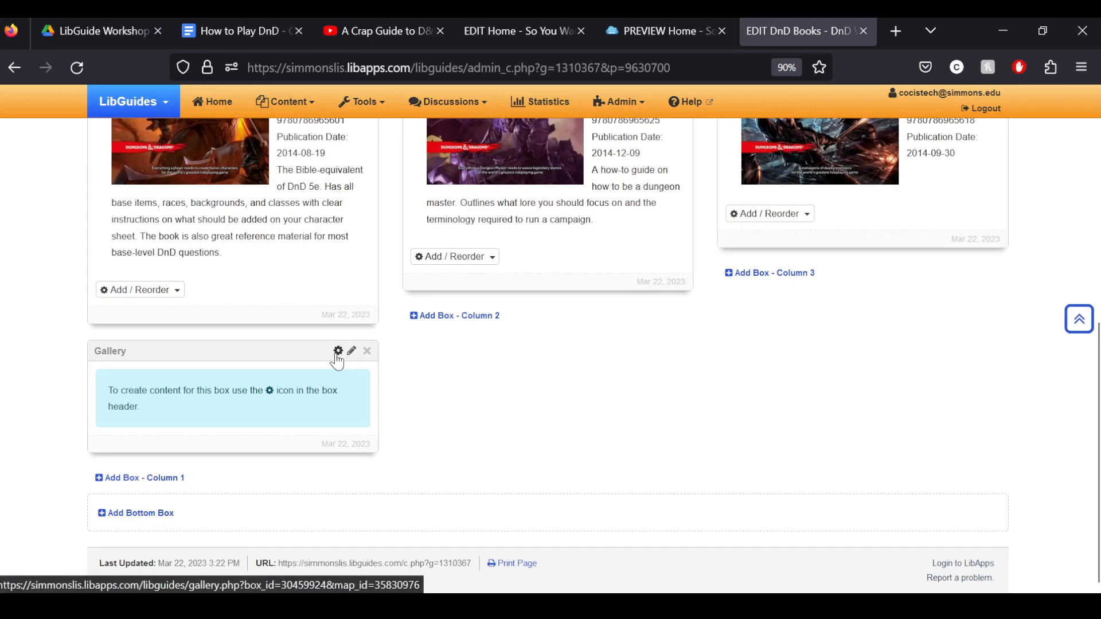
pyautogui.click(338, 351)
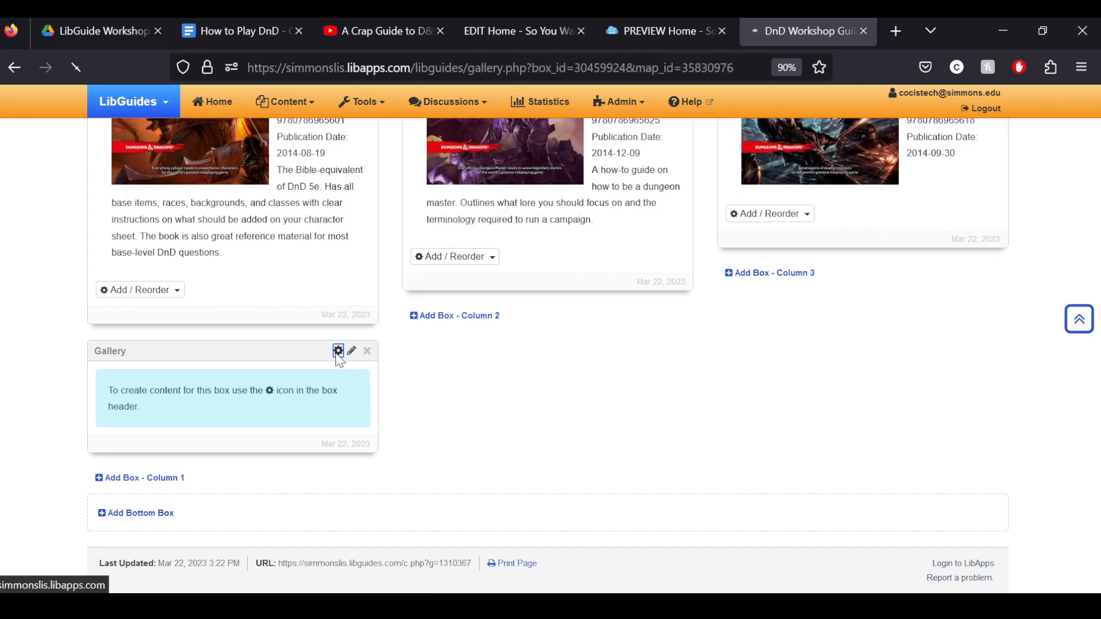
pyautogui.scroll(-4, 343, 365)
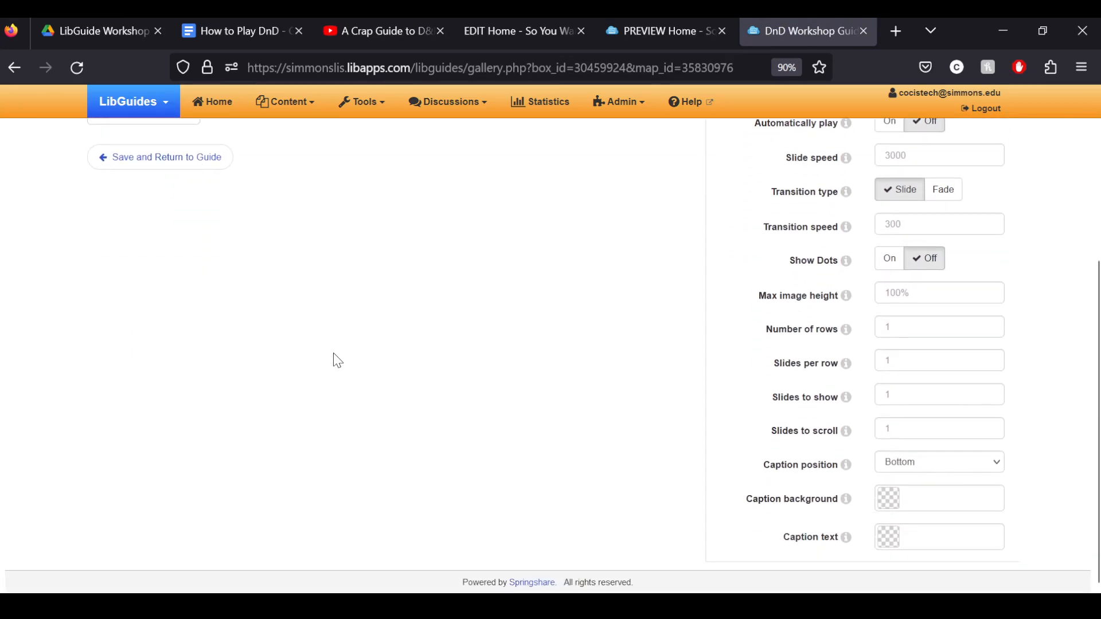
pyautogui.scroll(5, 337, 360)
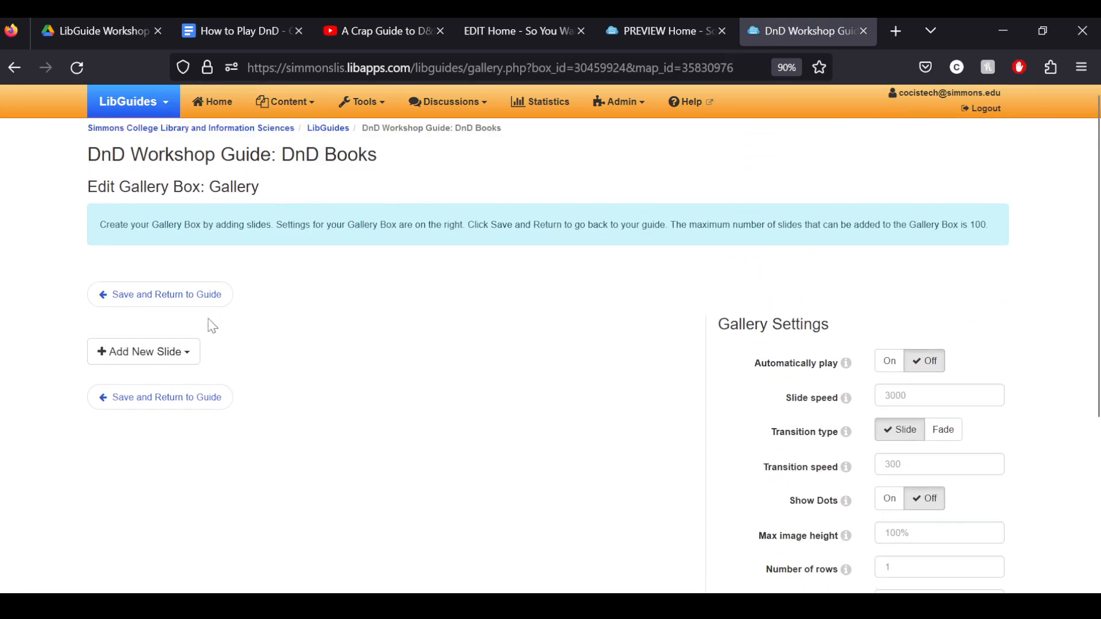
pyautogui.click(181, 352)
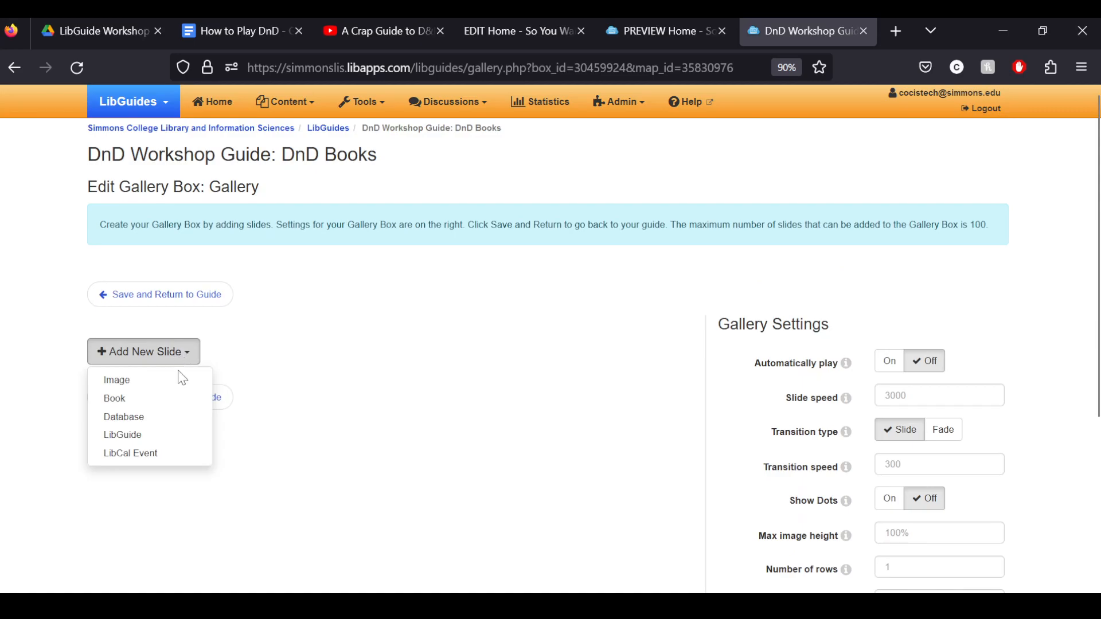
pyautogui.click(139, 404)
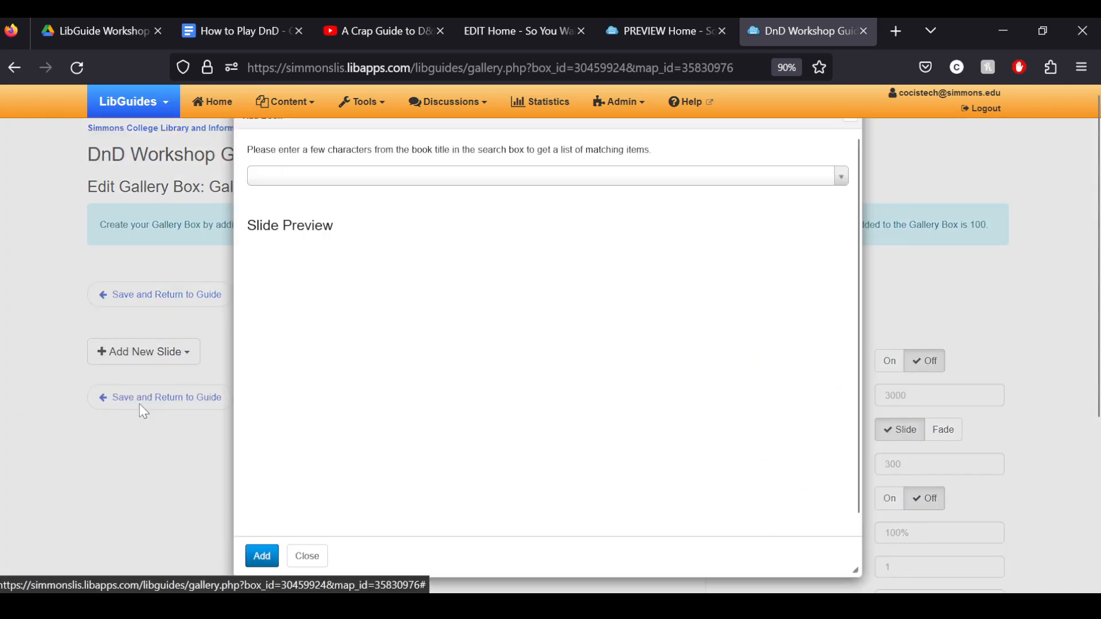
# - Search the available books for "Player's handbook"
pyautogui.click(439, 181)
pyautogui.write('Player')
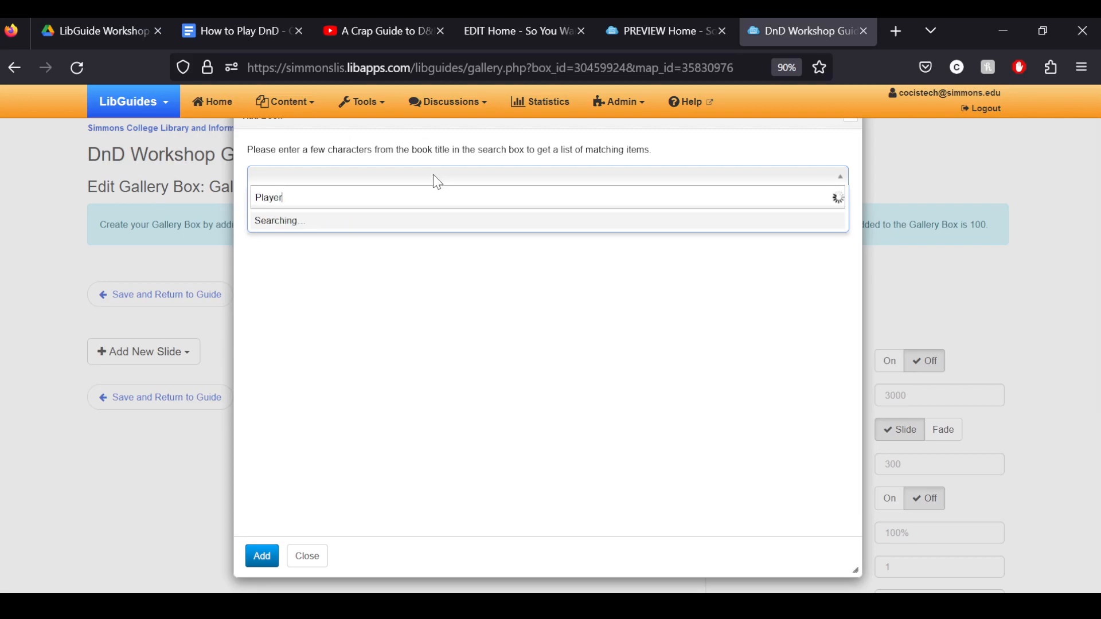
pyautogui.write("'s handbook")
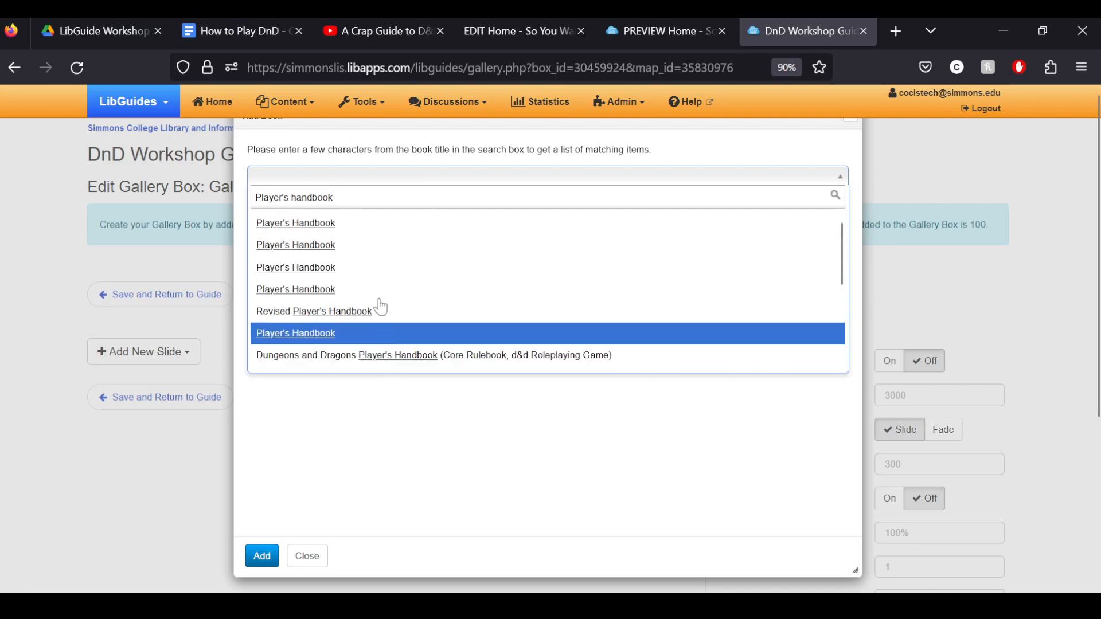
# - Replace the book search with "pride and prejudice" to look up matching titles
pyautogui.moveTo(354, 199); pyautogui.dragTo(64, 192)
pyautogui.write('pr')
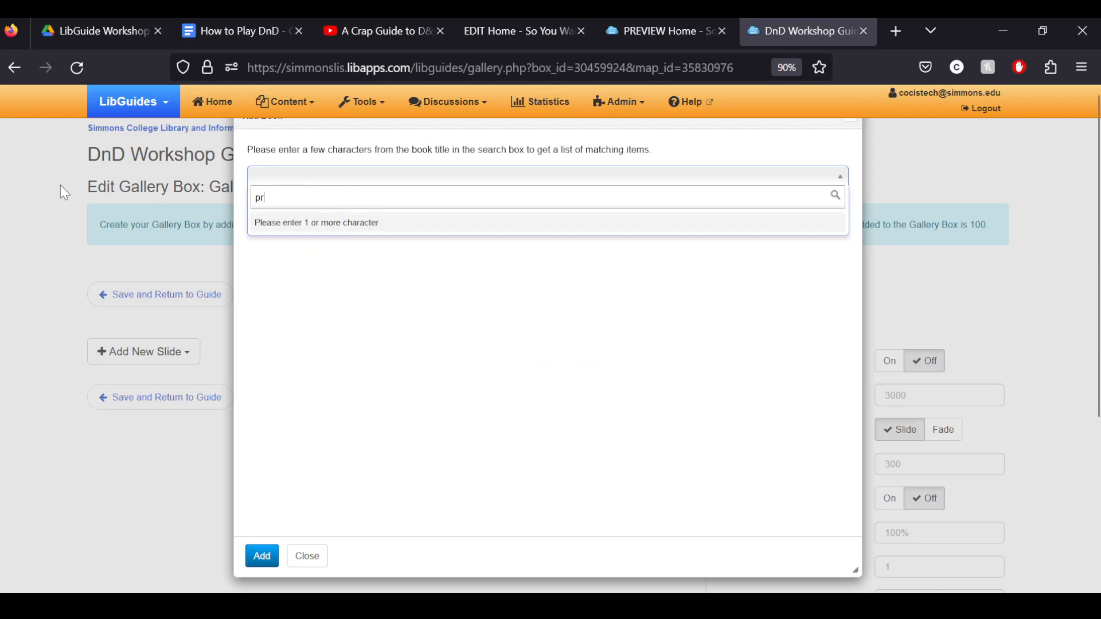
pyautogui.write('ide and')
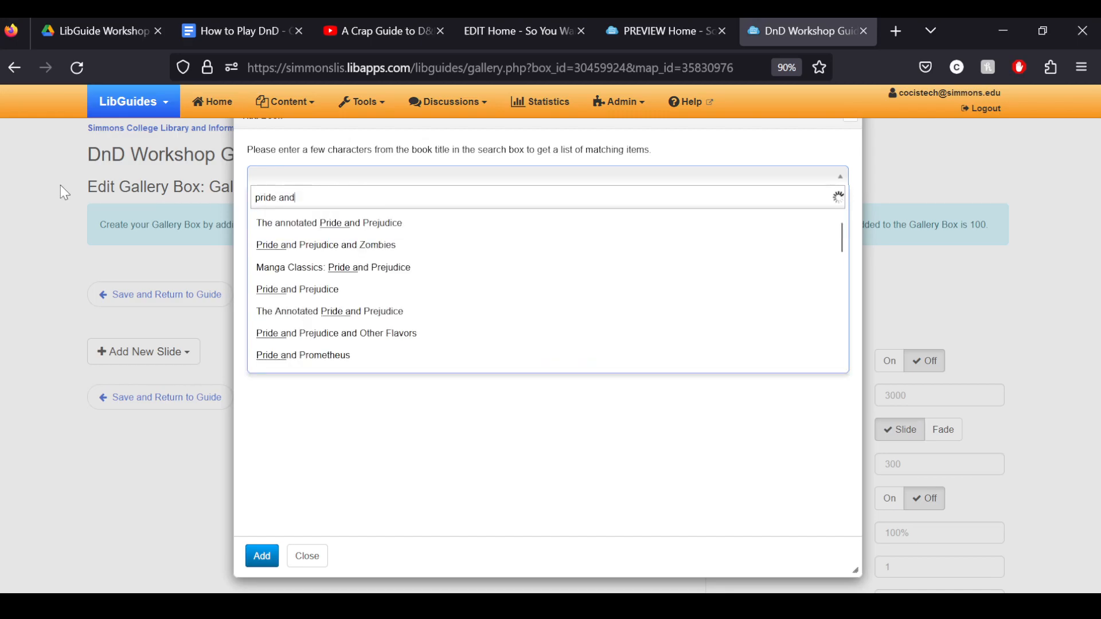
pyautogui.write(' prejudice')
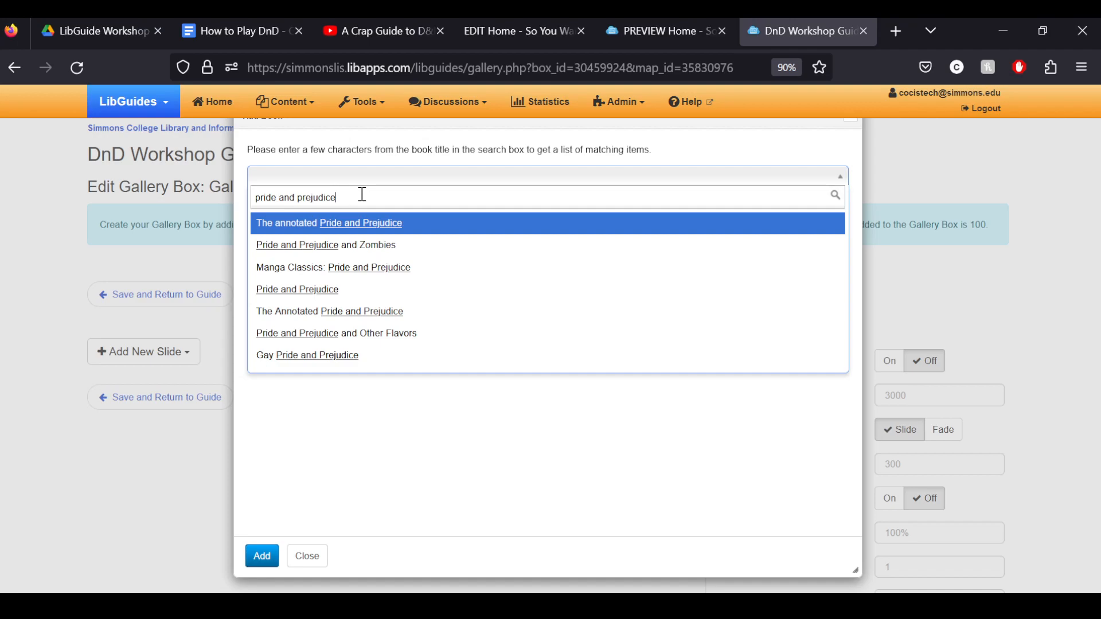
# - Search the books for "Player's handbook" and add Dungeons and Dragons Player's Handbook (Core Rulebook, d&d Roleplaying Game) as a slide
pyautogui.moveTo(348, 197); pyautogui.dragTo(149, 194)
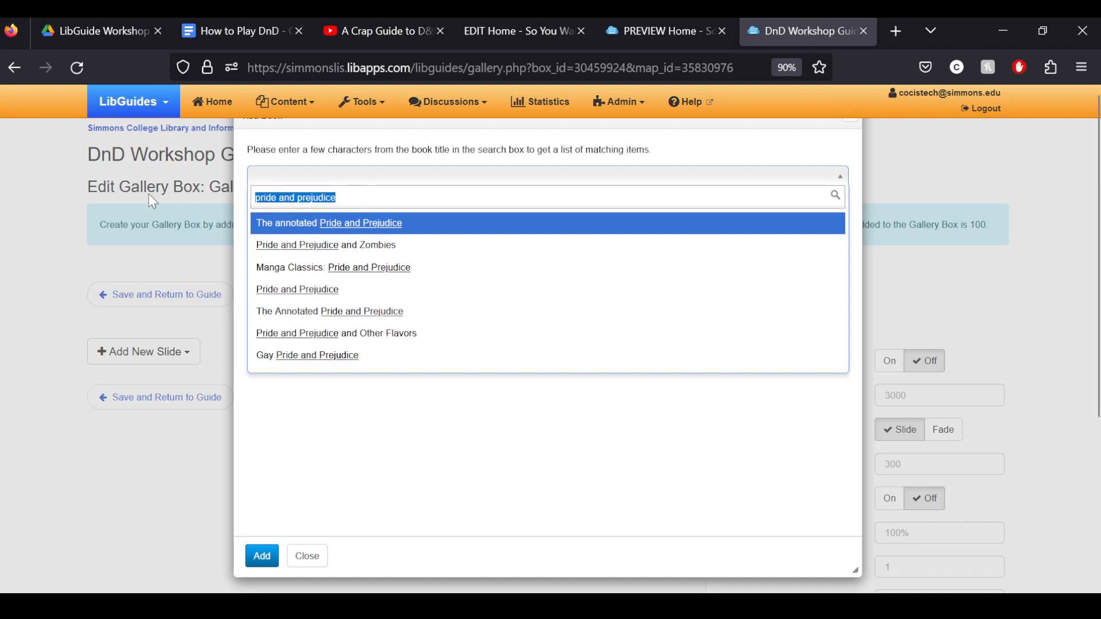
pyautogui.press('BackSpace')
pyautogui.write('Players handbook')
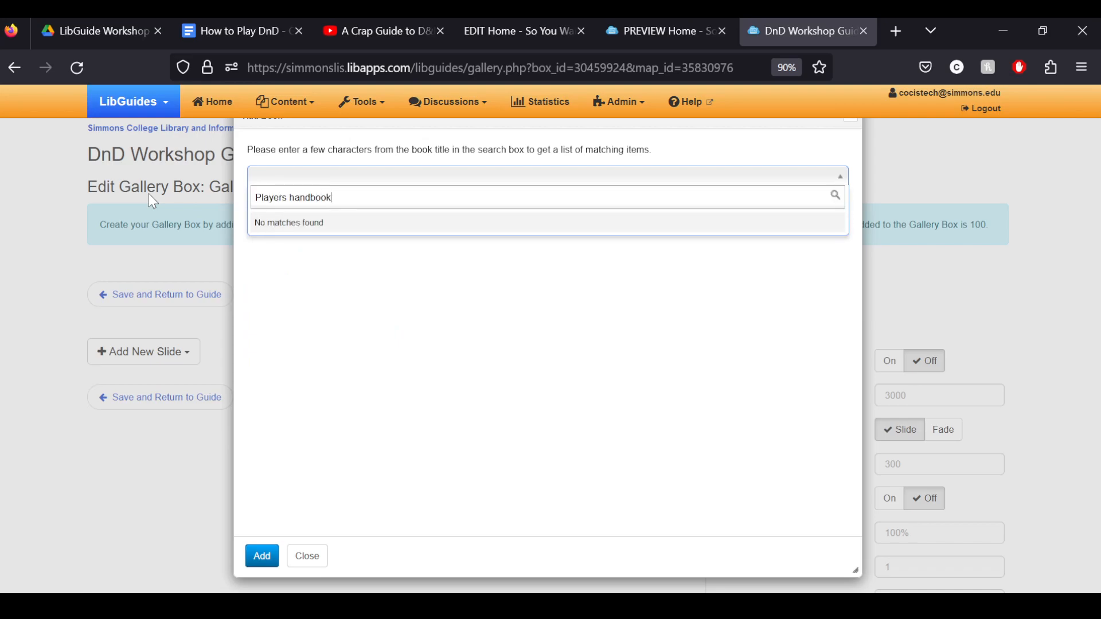
pyautogui.click(284, 199)
pyautogui.write("'")
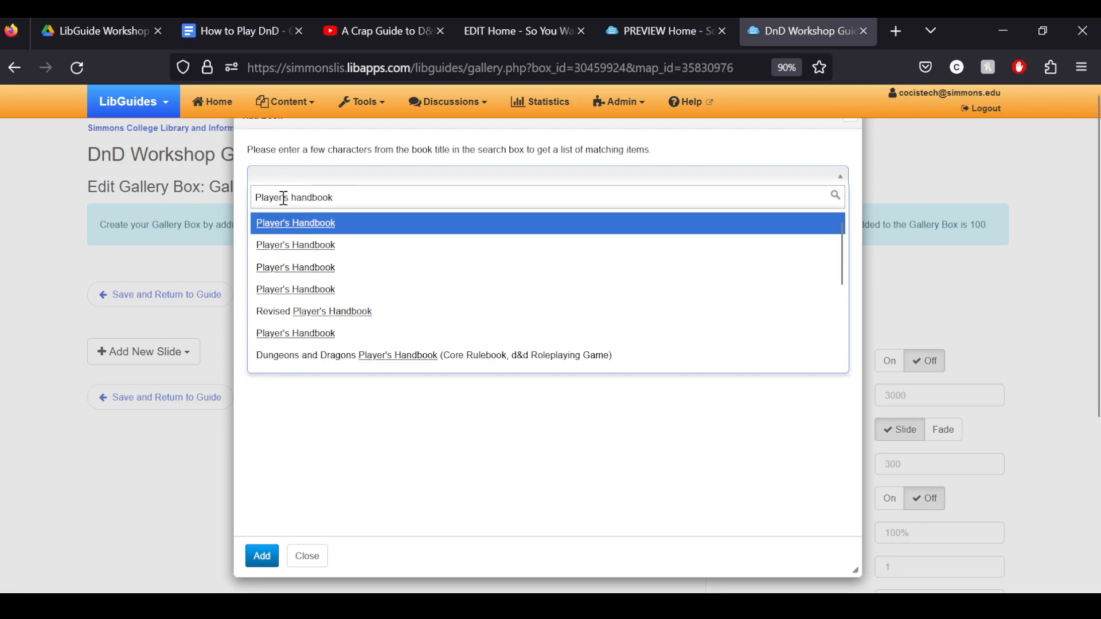
pyautogui.click(346, 360)
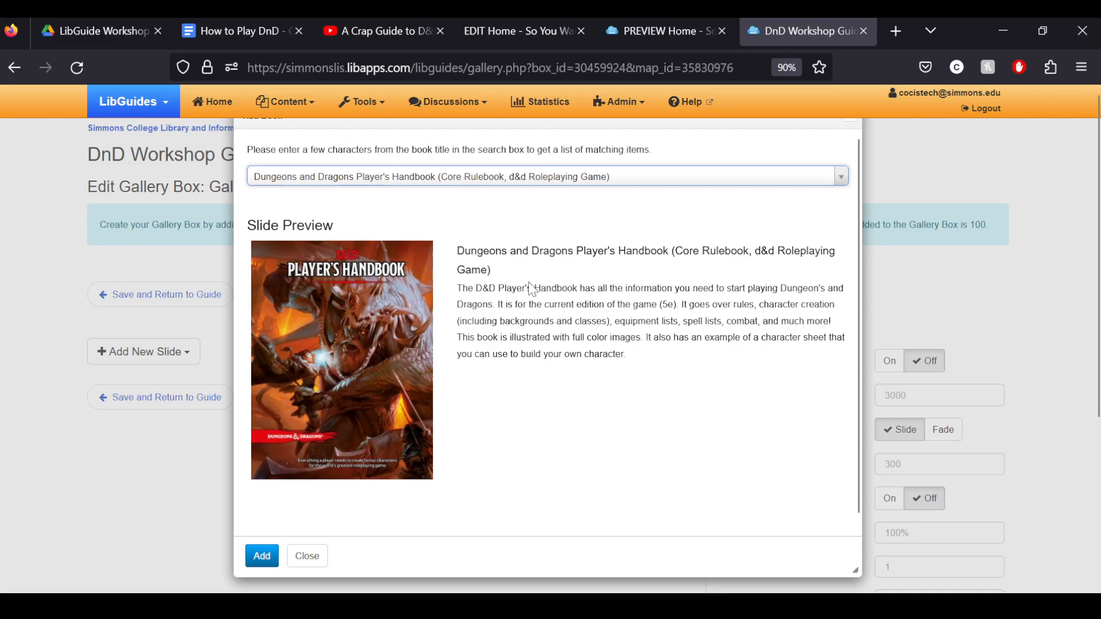
pyautogui.moveTo(458, 288); pyautogui.dragTo(674, 363)
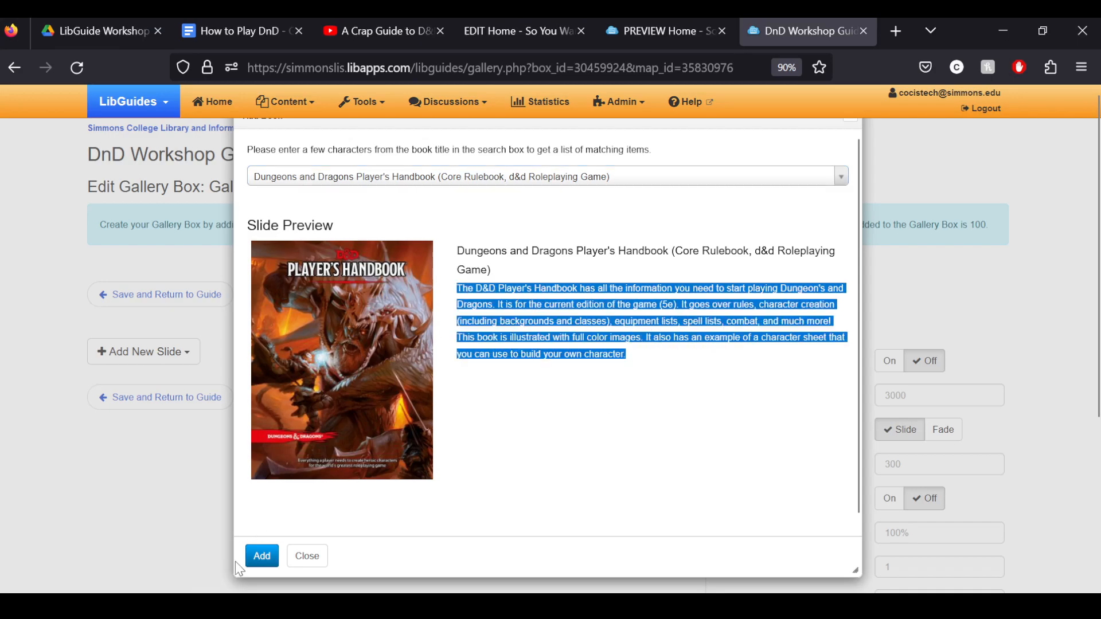
pyautogui.click(263, 556)
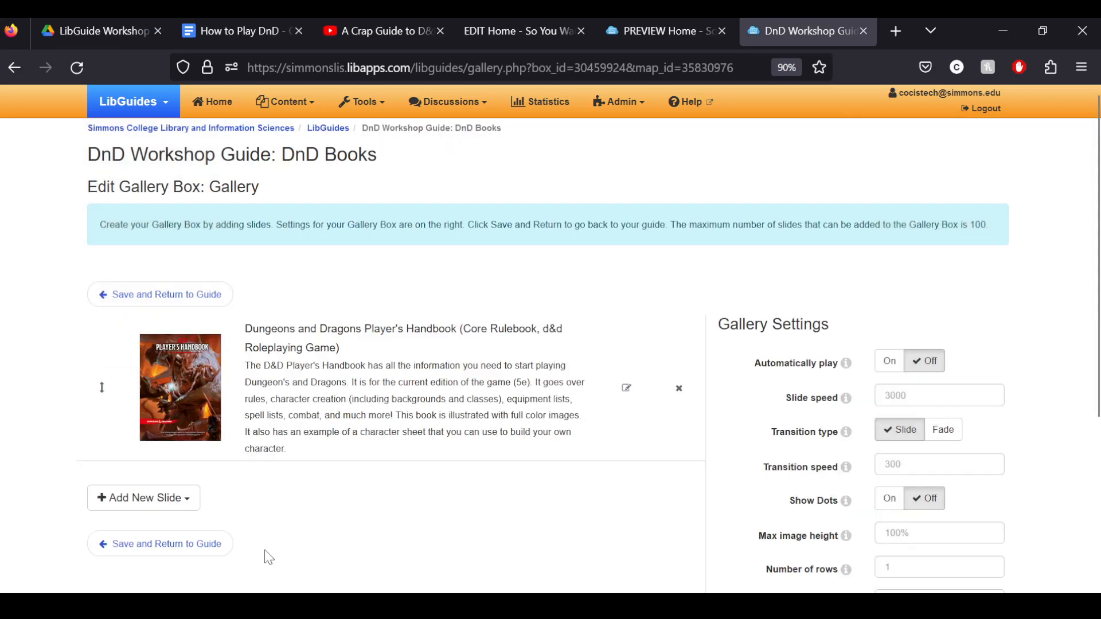
# - Delete the description from the Player's Handbook slide's details and save the slide
pyautogui.click(627, 389)
pyautogui.moveTo(465, 526); pyautogui.dragTo(180, 354)
pyautogui.press('Delete')
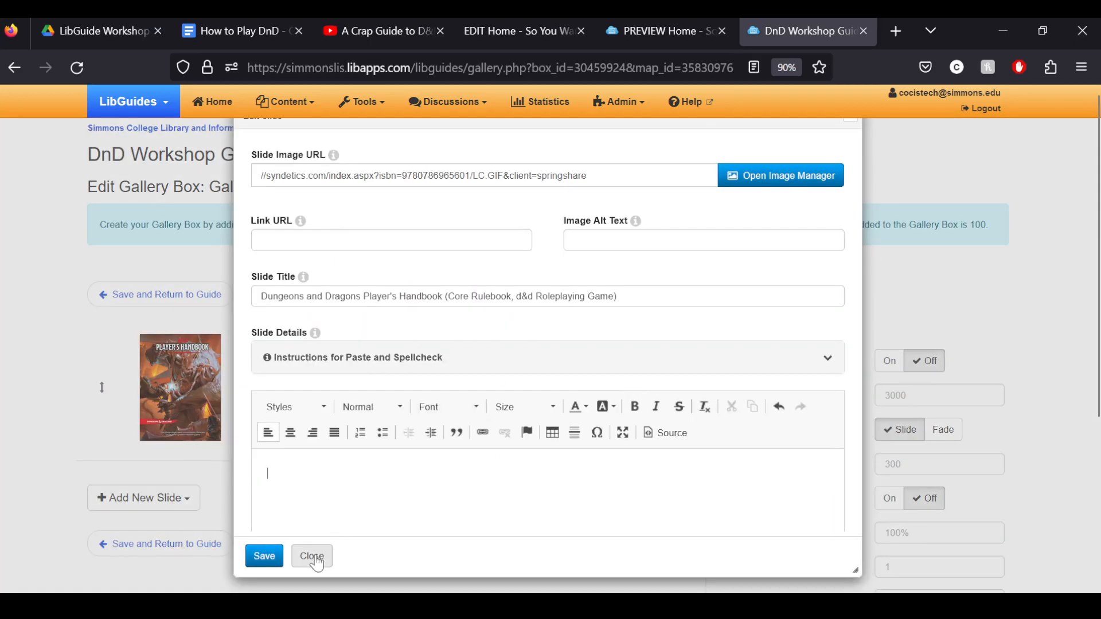
pyautogui.click(277, 560)
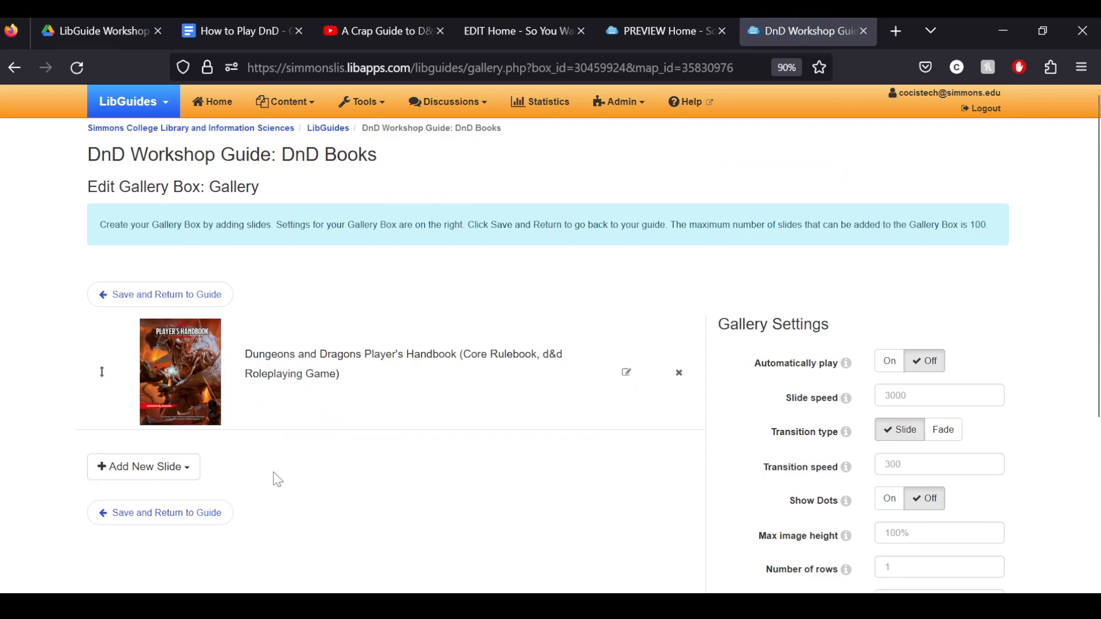
# - Examine the fields and image source options for a new image slide, then close the form without adding it
pyautogui.click(184, 465)
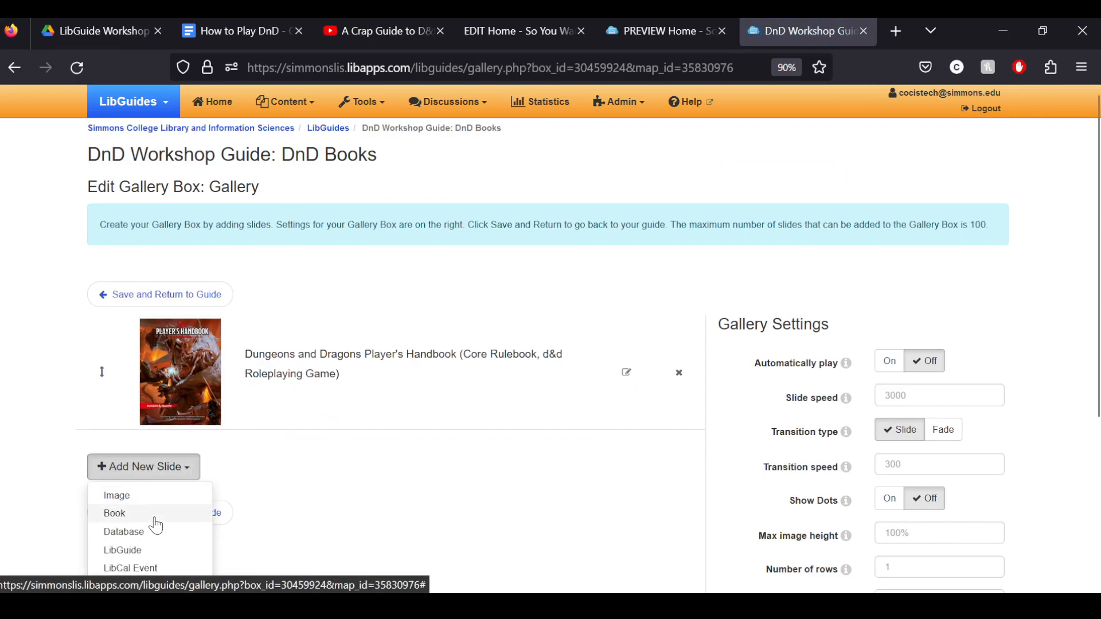
pyautogui.click(143, 496)
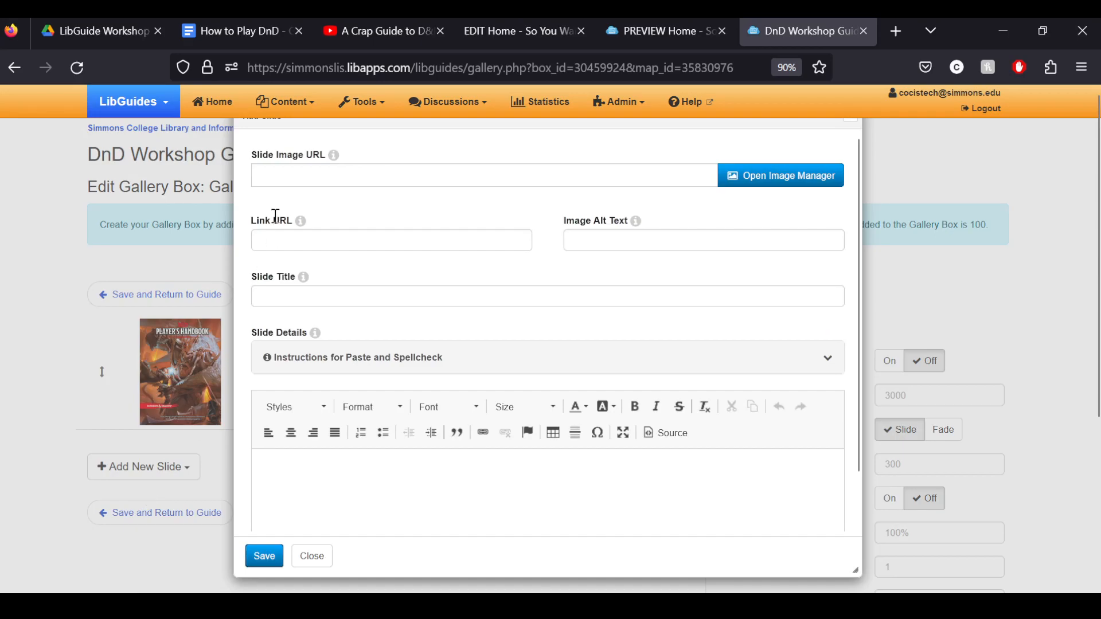
pyautogui.click(284, 181)
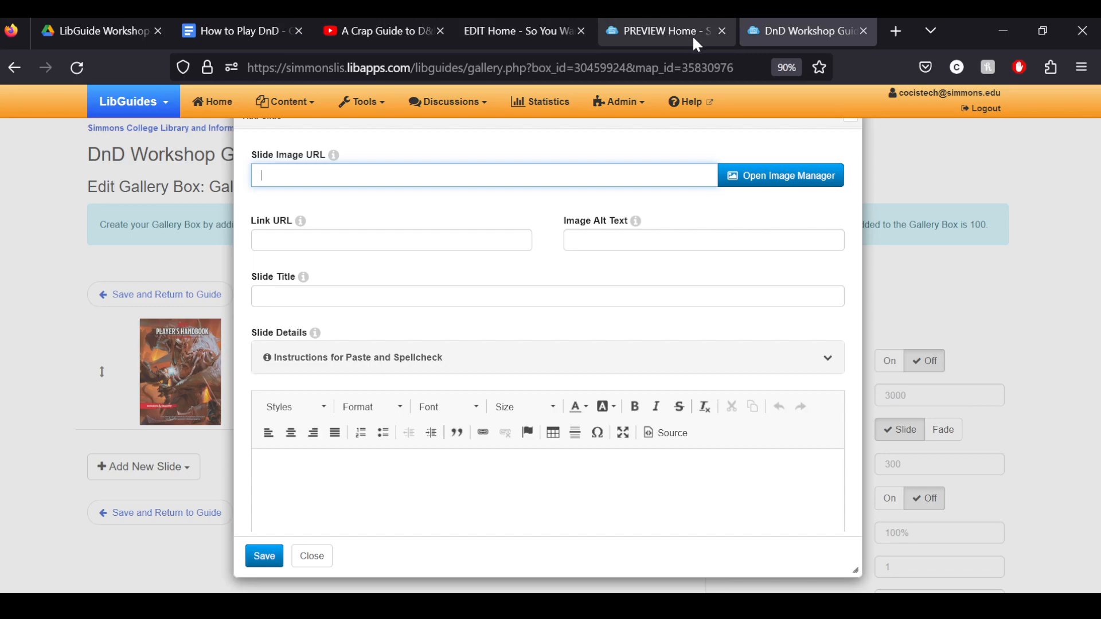
pyautogui.click(644, 29)
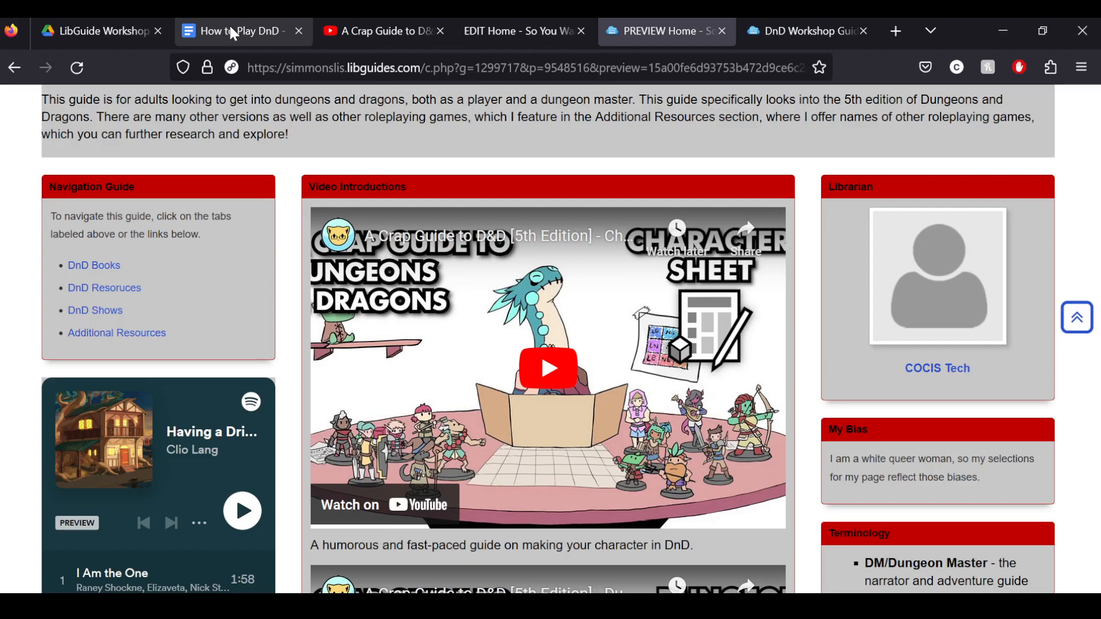
pyautogui.click(793, 29)
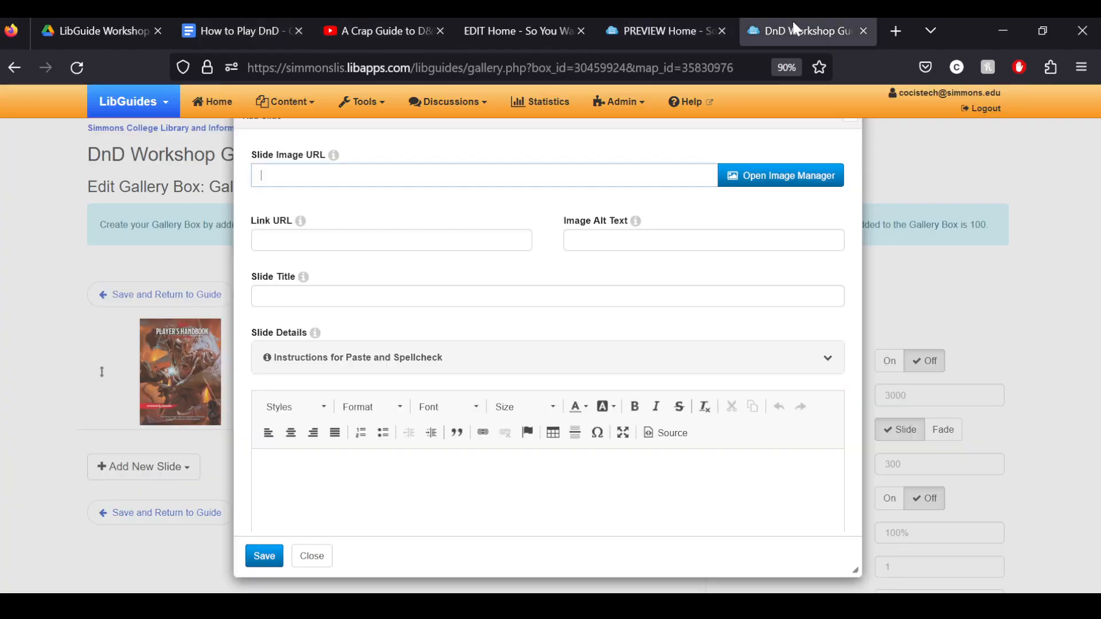
pyautogui.click(761, 177)
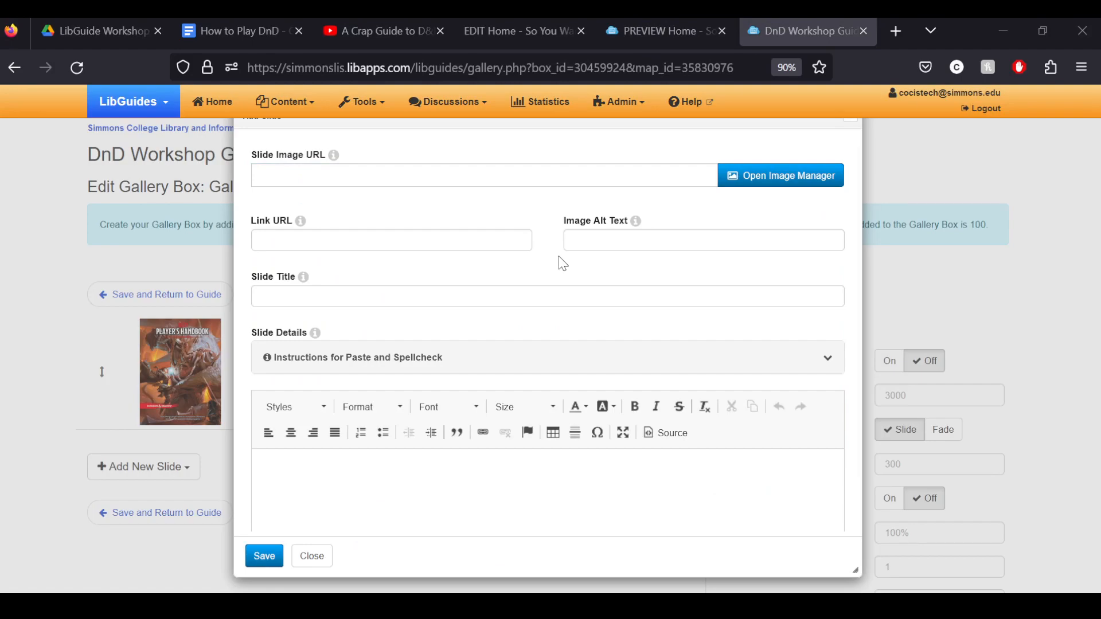
pyautogui.click(807, 29)
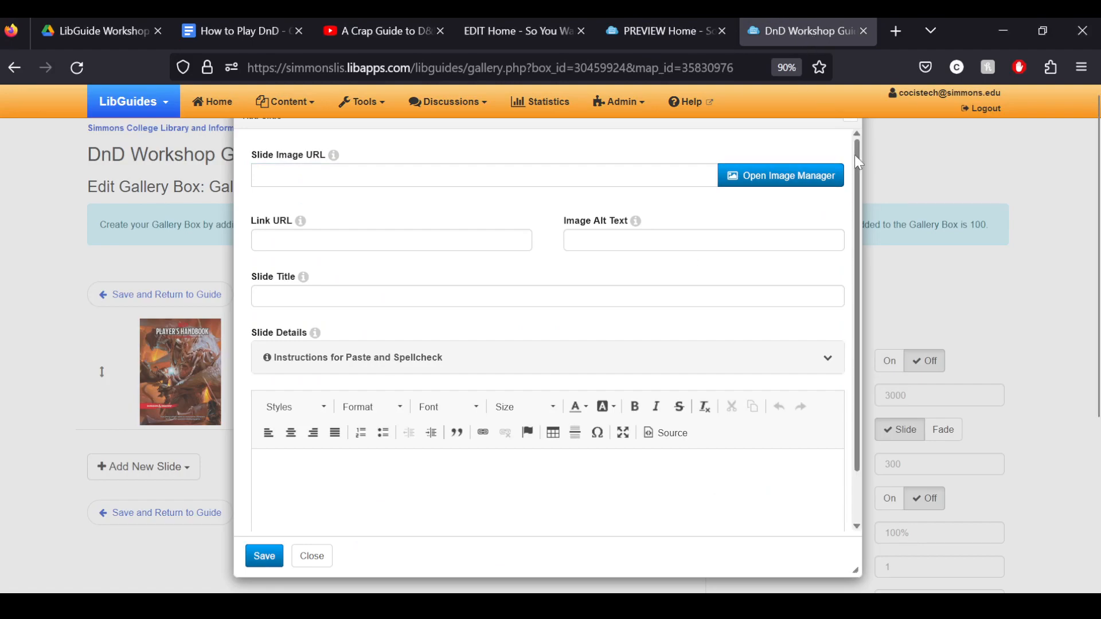
pyautogui.scroll(-3, 898, 233)
pyautogui.click(853, 124)
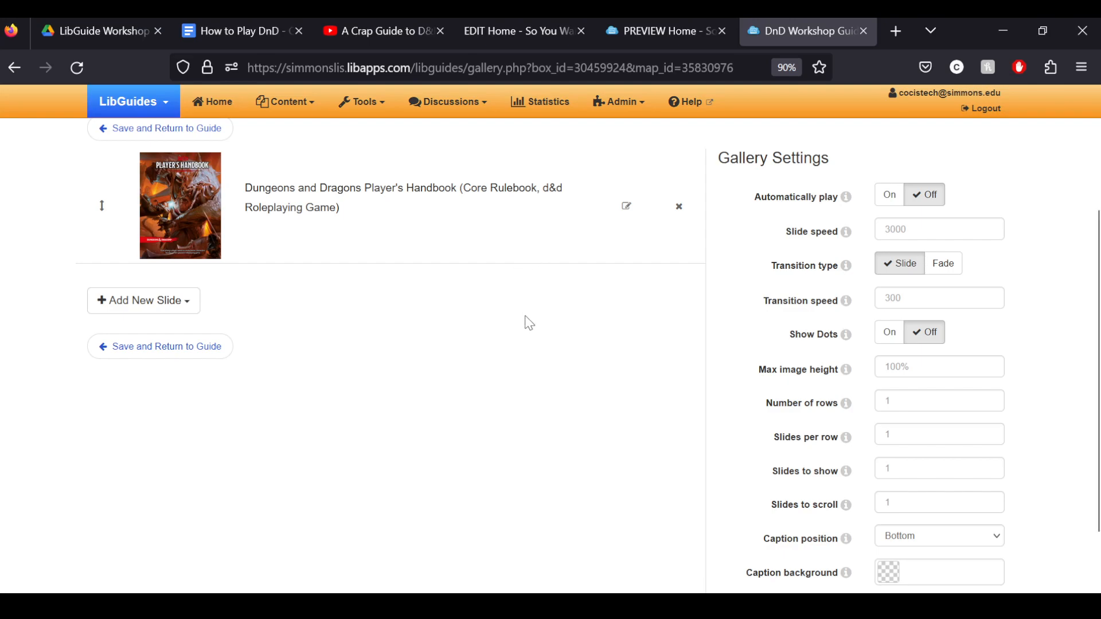
# - Save the gallery, return to the guide, and check the Librarian profile box on the Home page
pyautogui.scroll(3, 523, 317)
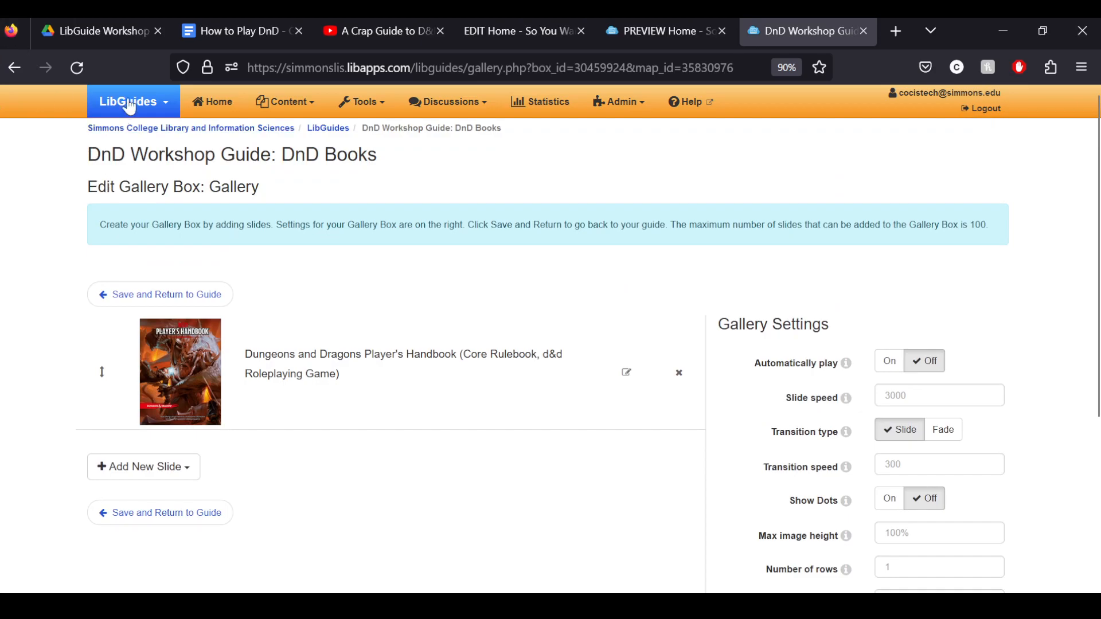
pyautogui.click(159, 294)
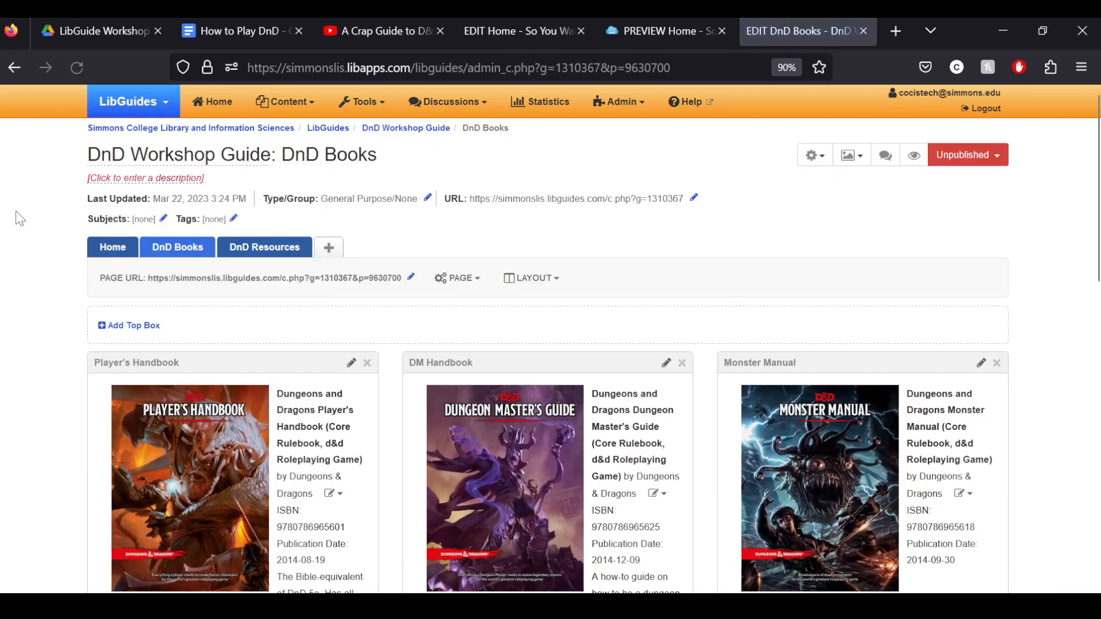
pyautogui.click(109, 246)
pyautogui.scroll(-5, 949, 432)
pyautogui.scroll(-3, 883, 381)
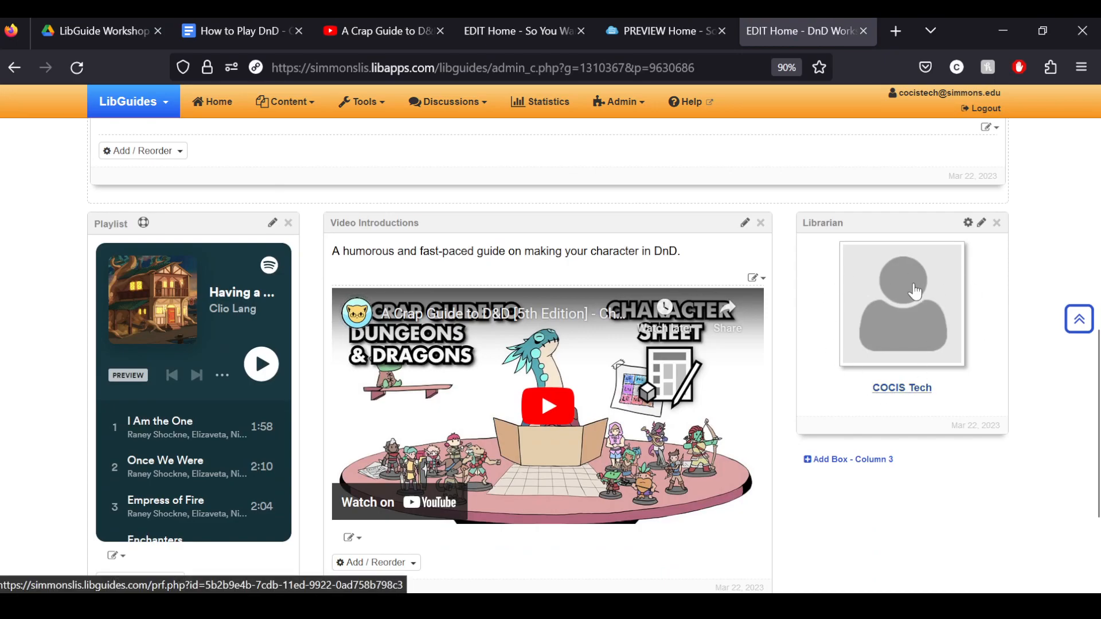
pyautogui.scroll(10, 745, 304)
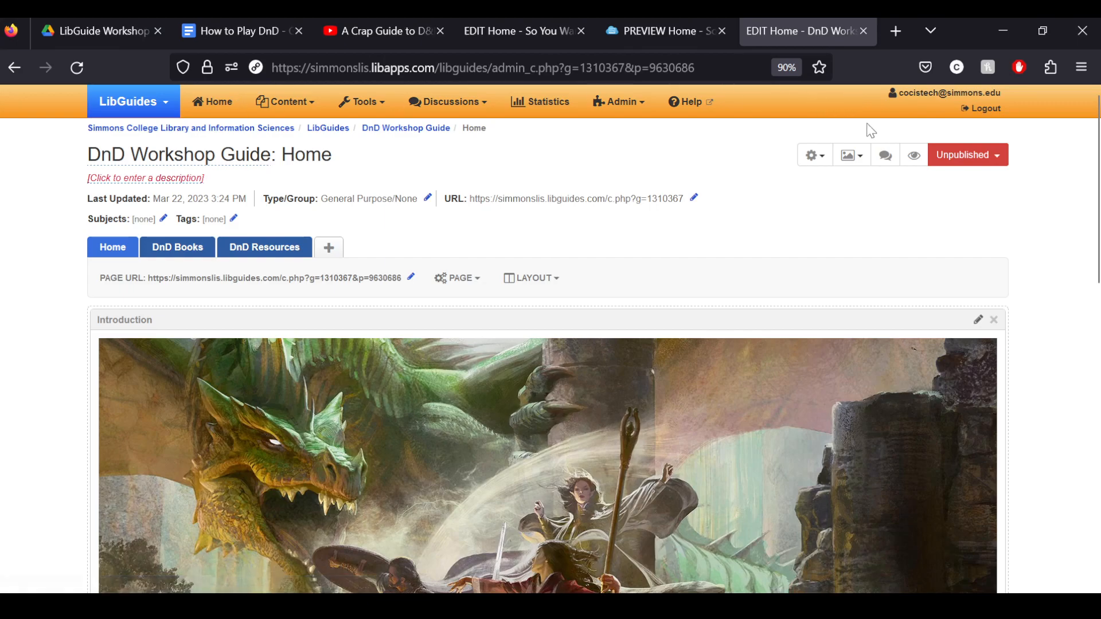
# - Open the account settings and go to the My Profile page's profile box settings
pyautogui.click(929, 93)
pyautogui.click(810, 35)
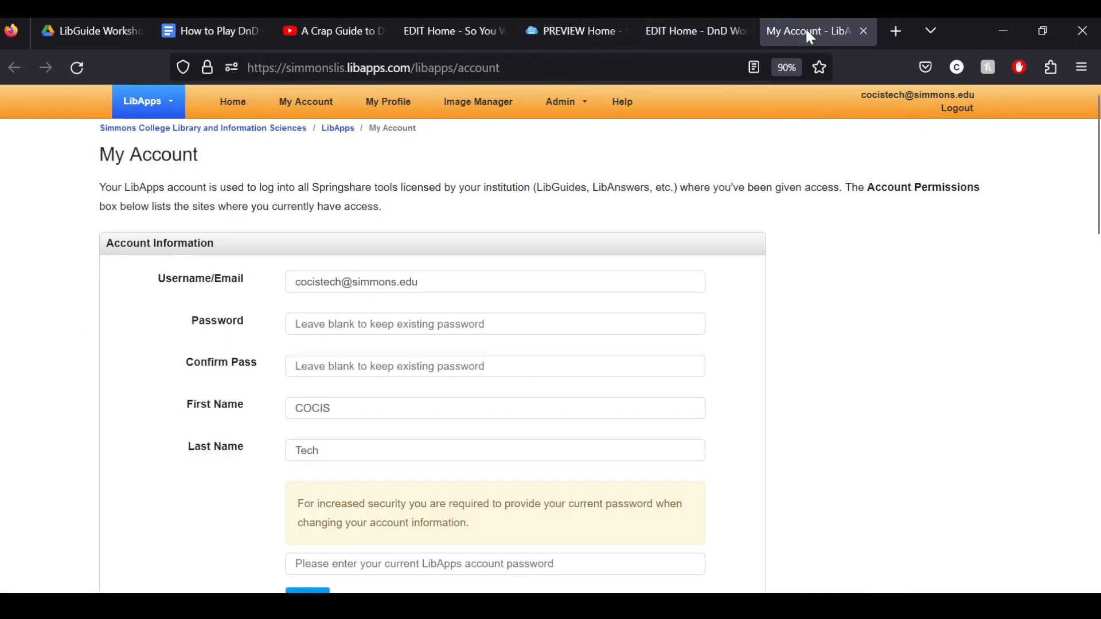
pyautogui.click(159, 104)
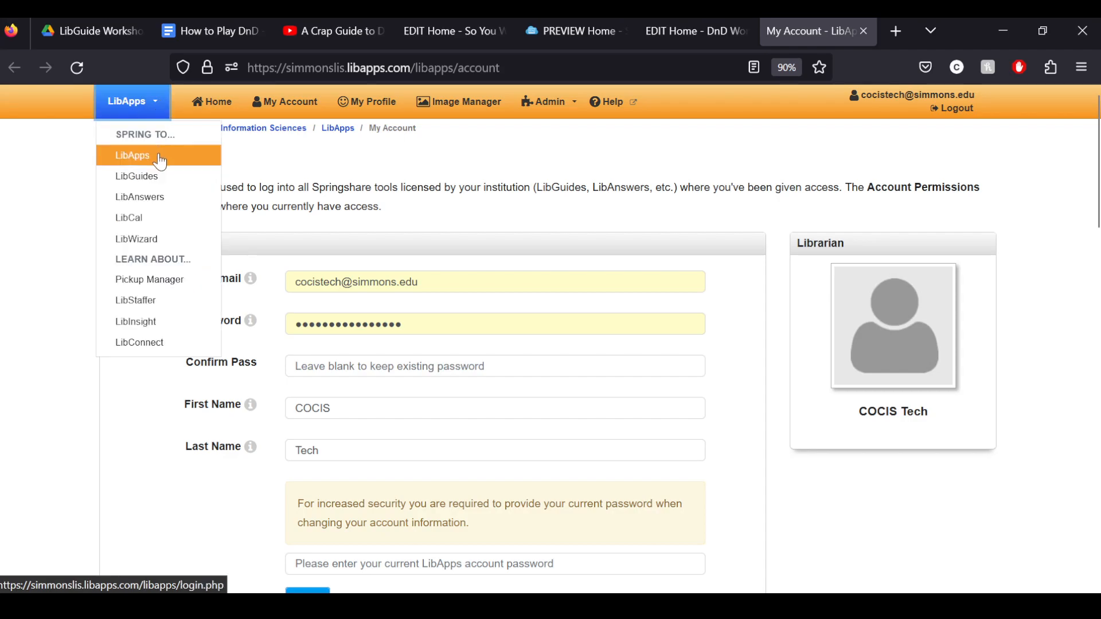
pyautogui.click(367, 103)
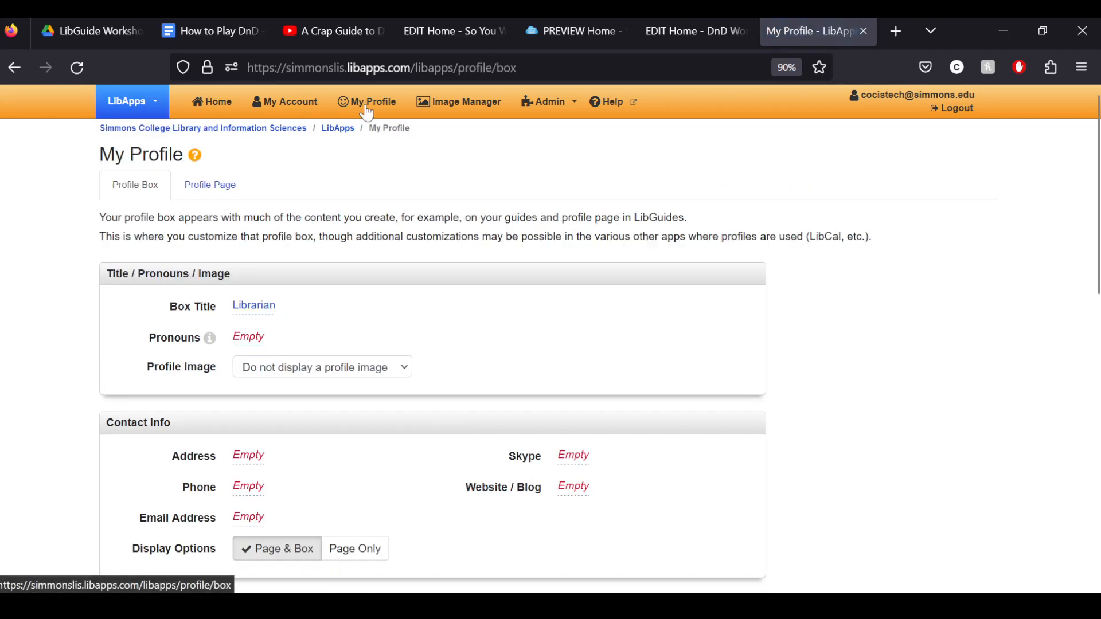
pyautogui.scroll(-1, 62, 308)
pyautogui.scroll(1, 61, 308)
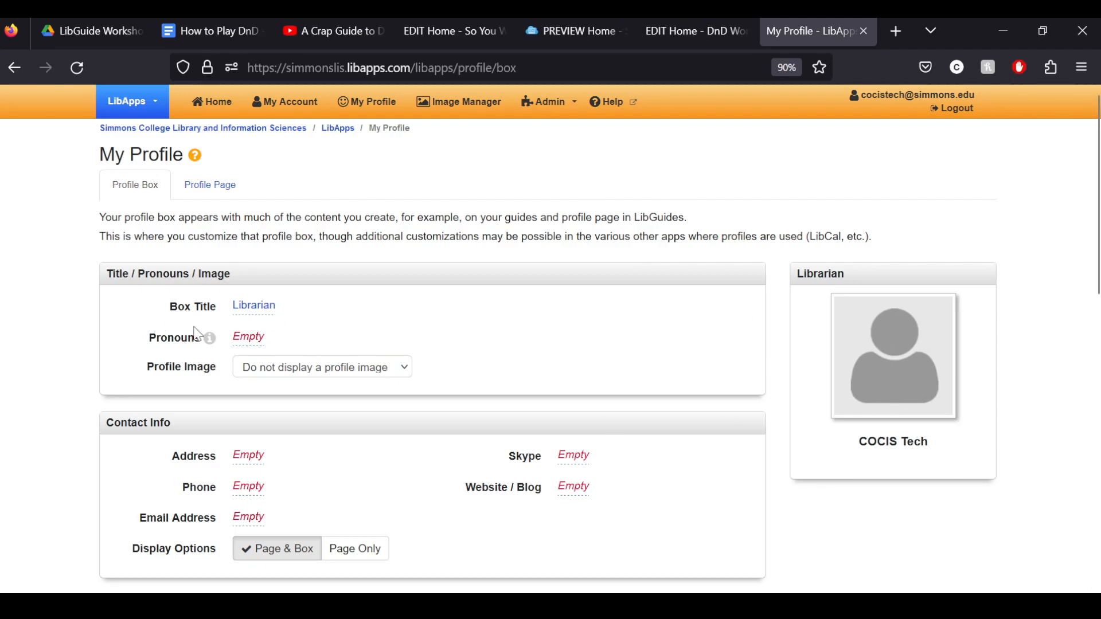
# - Upload HERO_StartBox.jpg as the profile image, then set the profile image back to "Do not display a profile image"
pyautogui.click(284, 373)
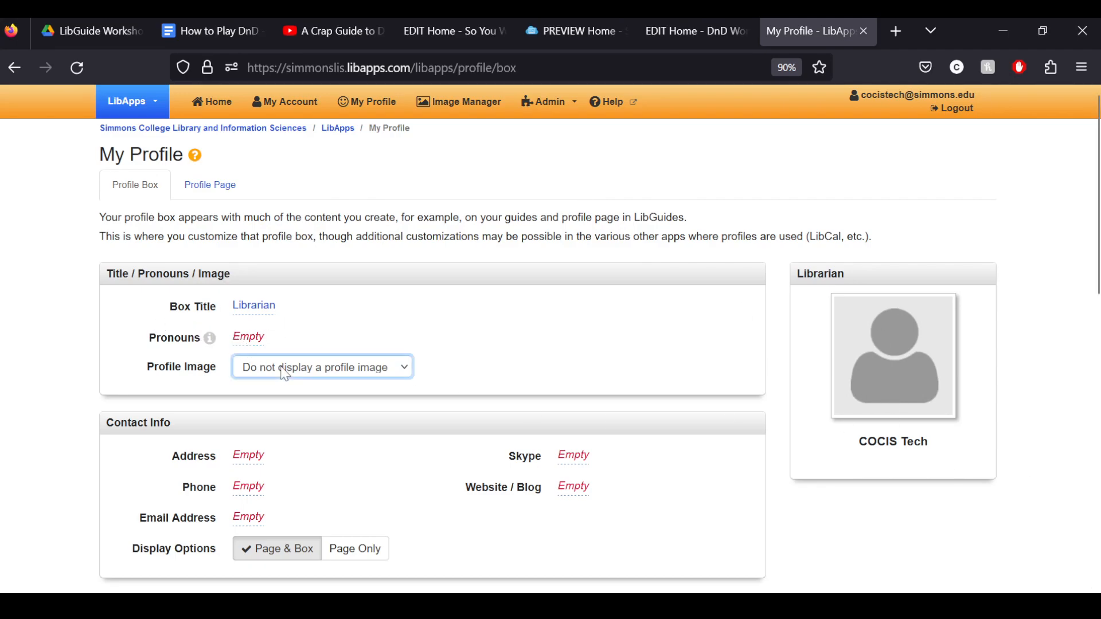
pyautogui.click(283, 423)
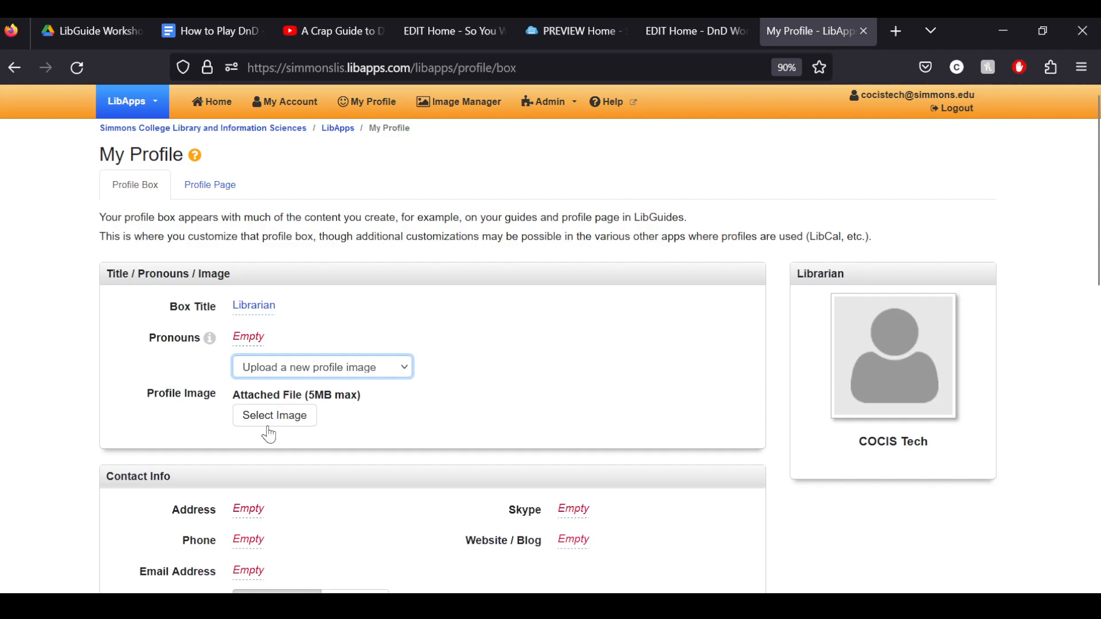
pyautogui.click(272, 422)
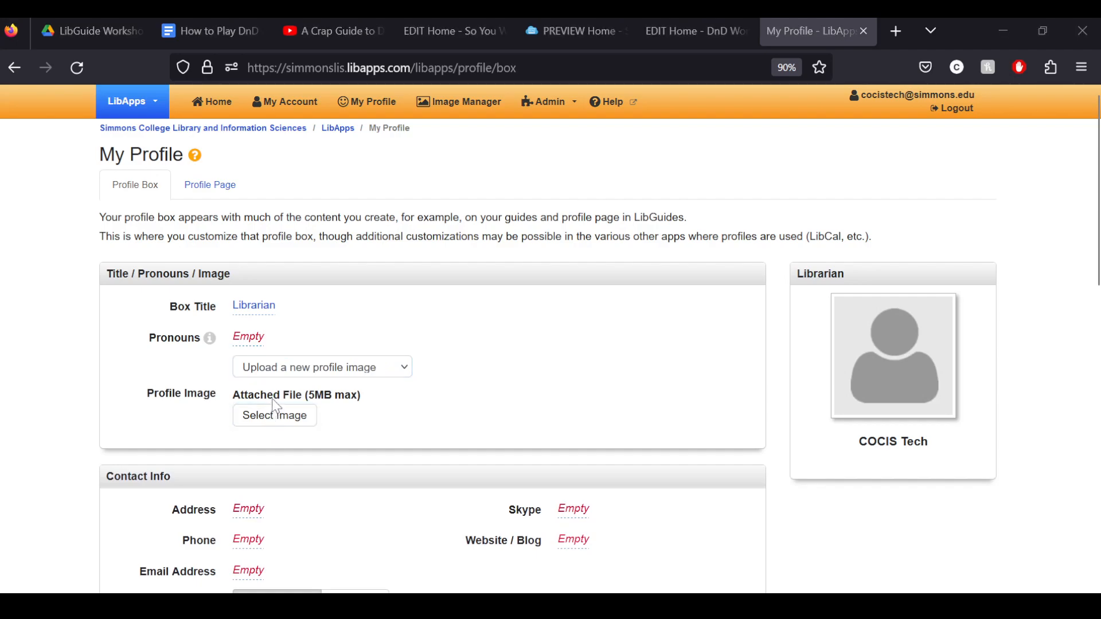
pyautogui.click(399, 175)
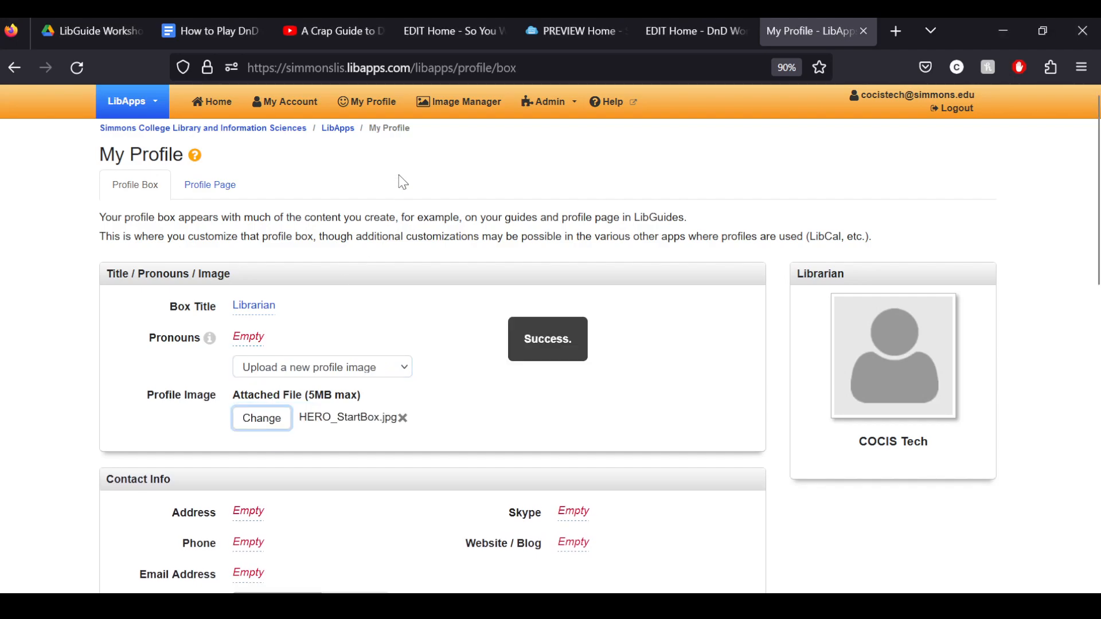
pyautogui.scroll(-2, 79, 423)
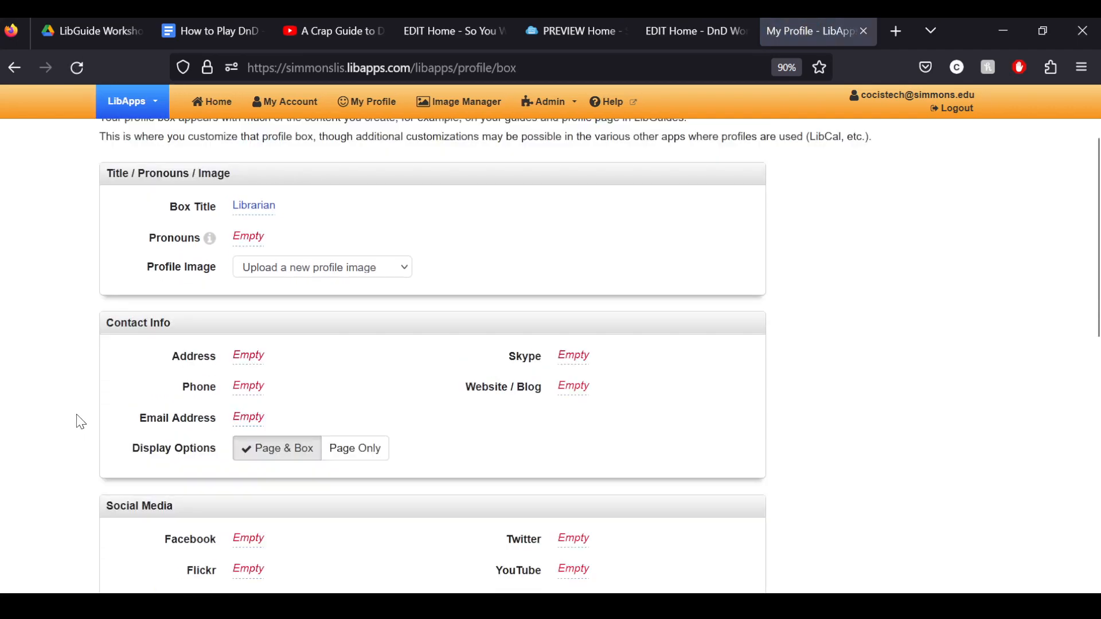
pyautogui.scroll(2, 855, 380)
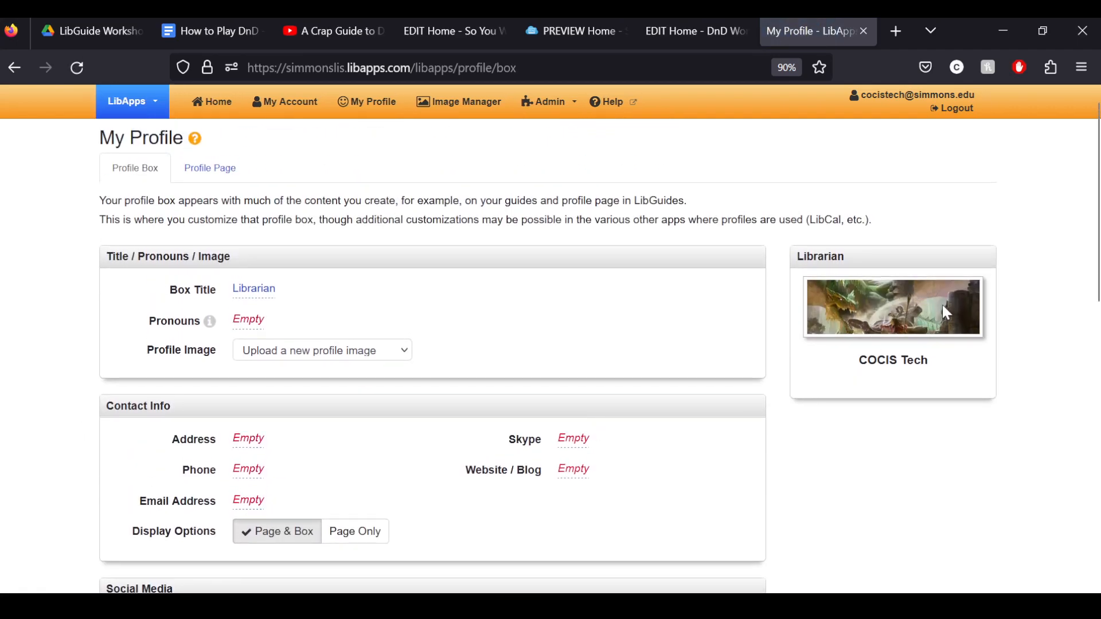
pyautogui.click(315, 356)
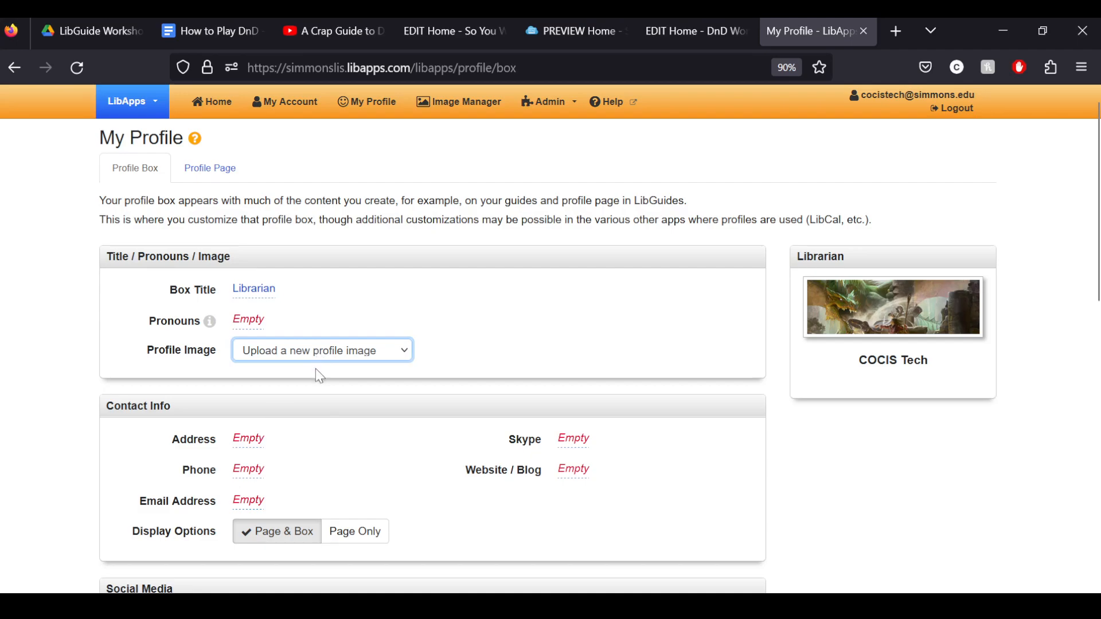
pyautogui.click(301, 398)
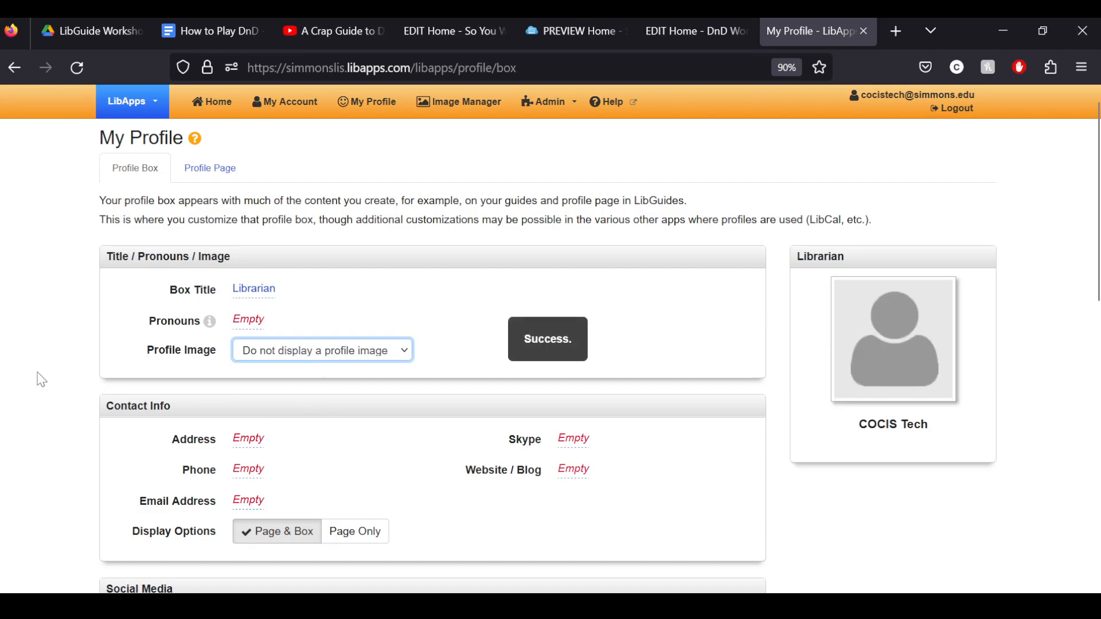
# - Look through the profile box's contact info, social media, social cataloging and widget fields
pyautogui.scroll(-2, 40, 376)
pyautogui.scroll(-3, 44, 379)
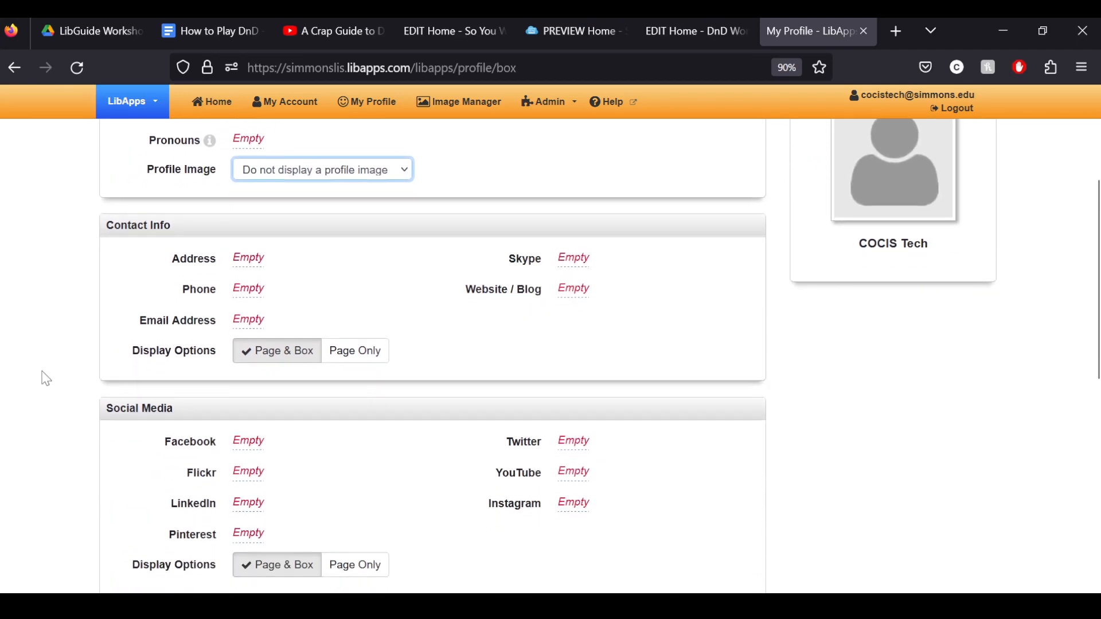
pyautogui.scroll(-2, 47, 378)
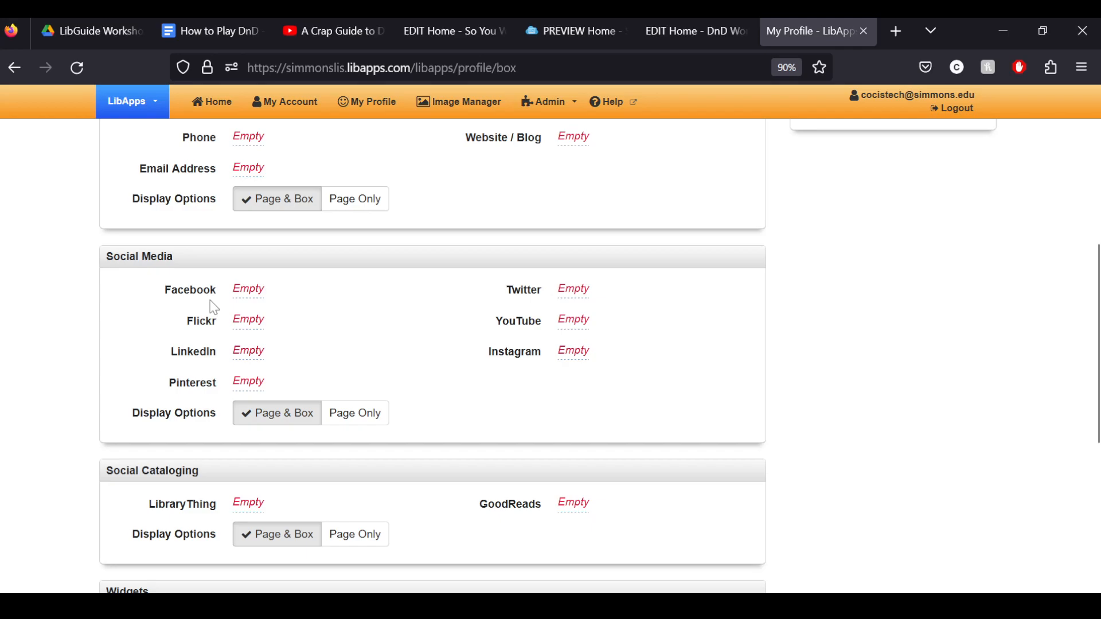
pyautogui.scroll(-5, 115, 466)
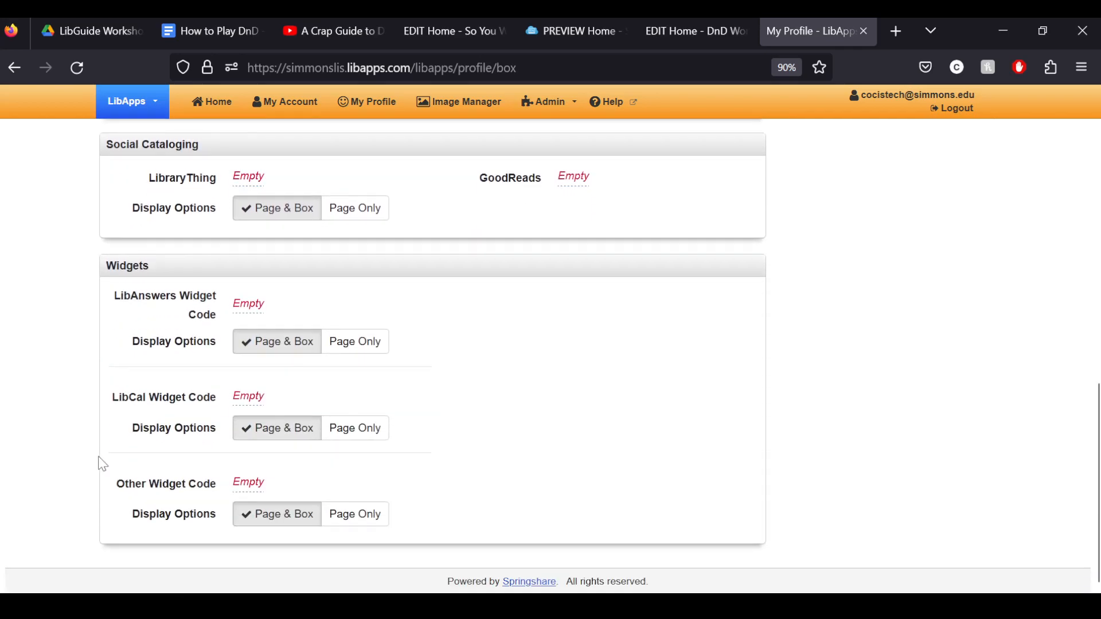
# - Leave the profile box settings, close the LibApps page and return to editing the DnD Workshop Guide's Home page
pyautogui.scroll(6, 91, 463)
pyautogui.scroll(4, 92, 462)
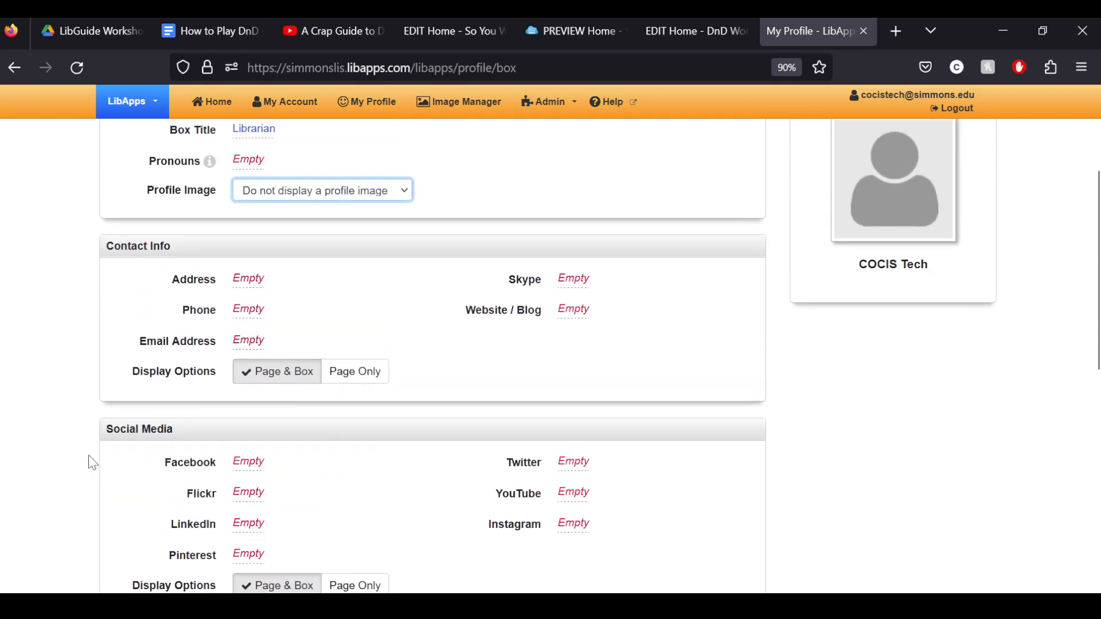
pyautogui.scroll(1, 92, 463)
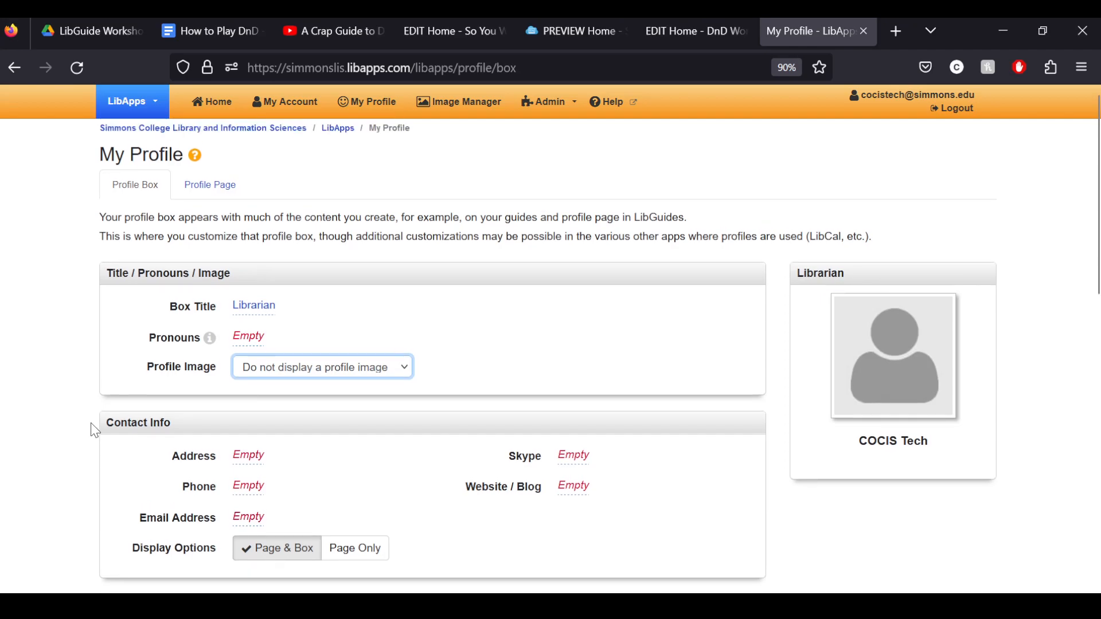
pyautogui.click(213, 105)
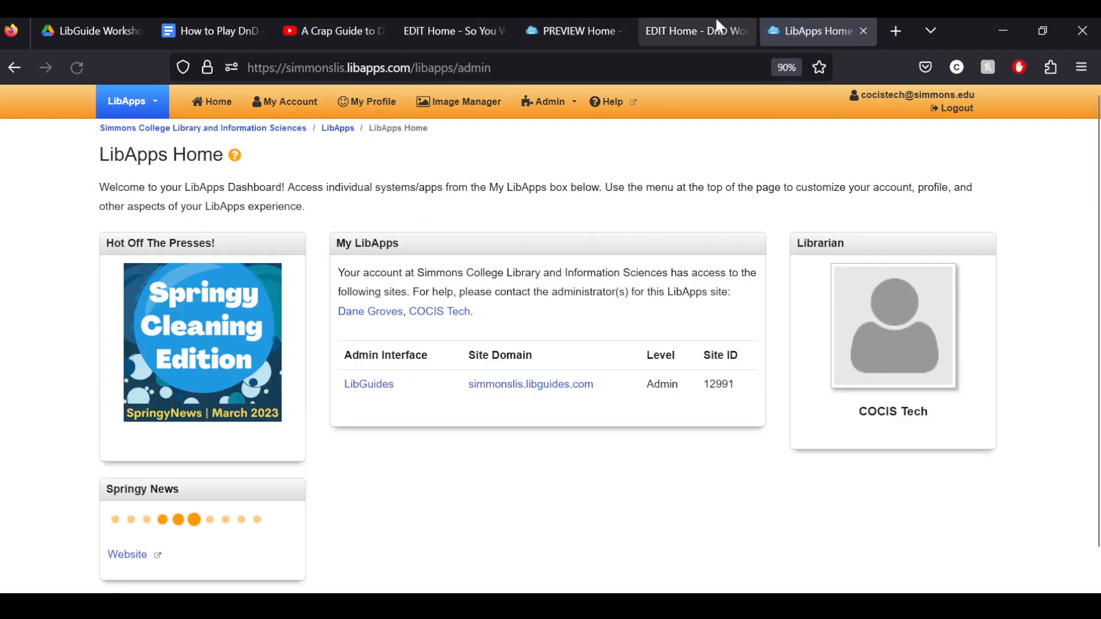
pyautogui.click(716, 22)
pyautogui.click(863, 35)
pyautogui.click(863, 32)
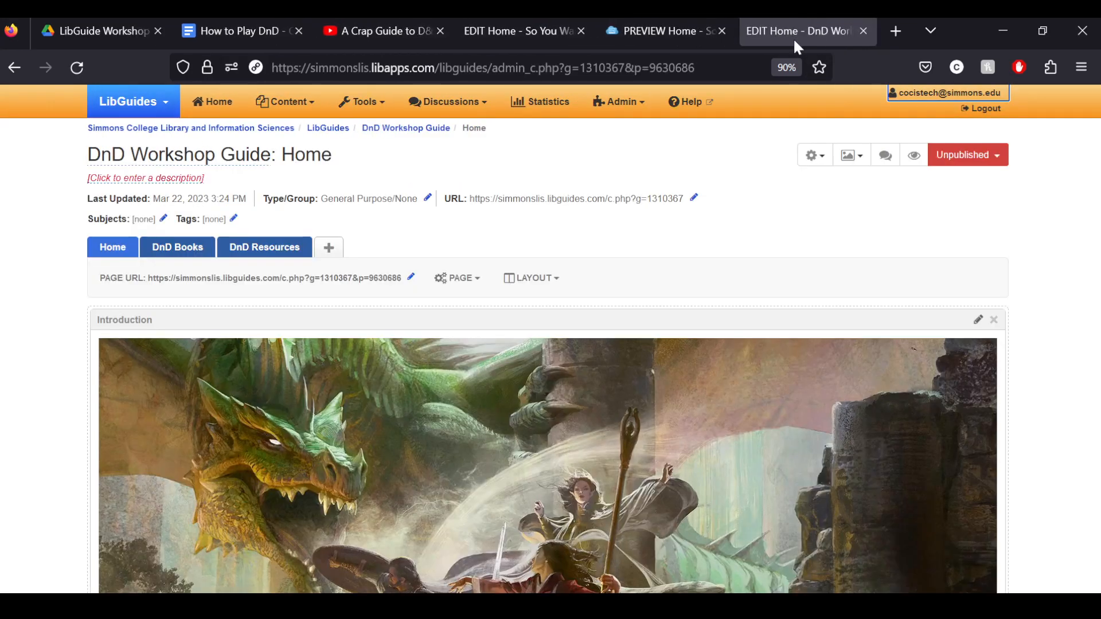
# - Look over the guide's Home page content, including the embedded video, and view the DnD Books page
pyautogui.scroll(-15, 182, 446)
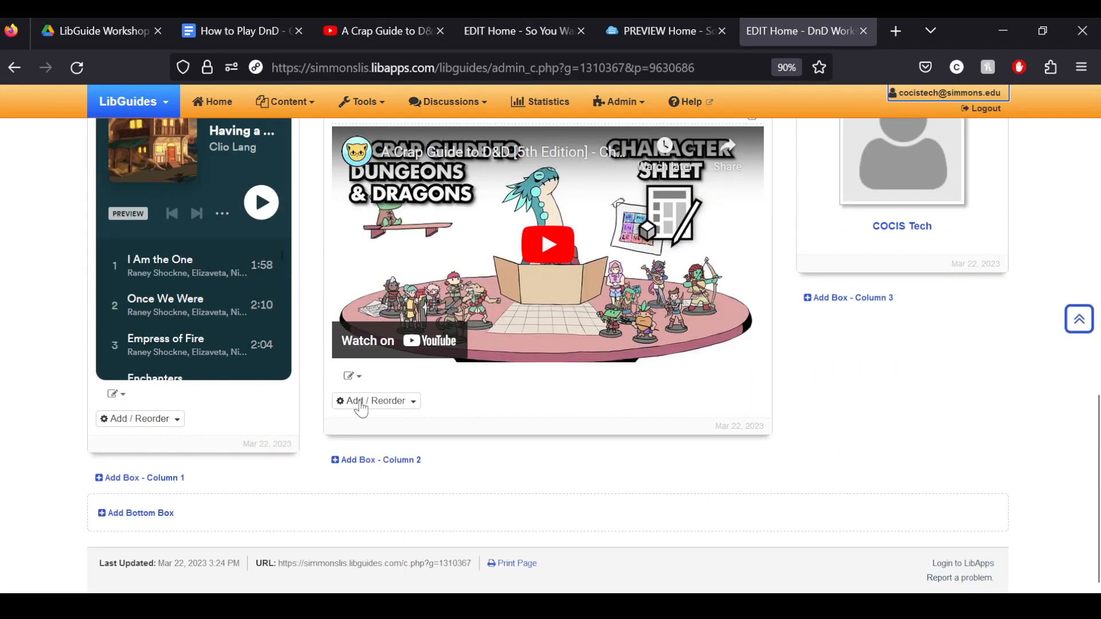
pyautogui.scroll(15, 367, 318)
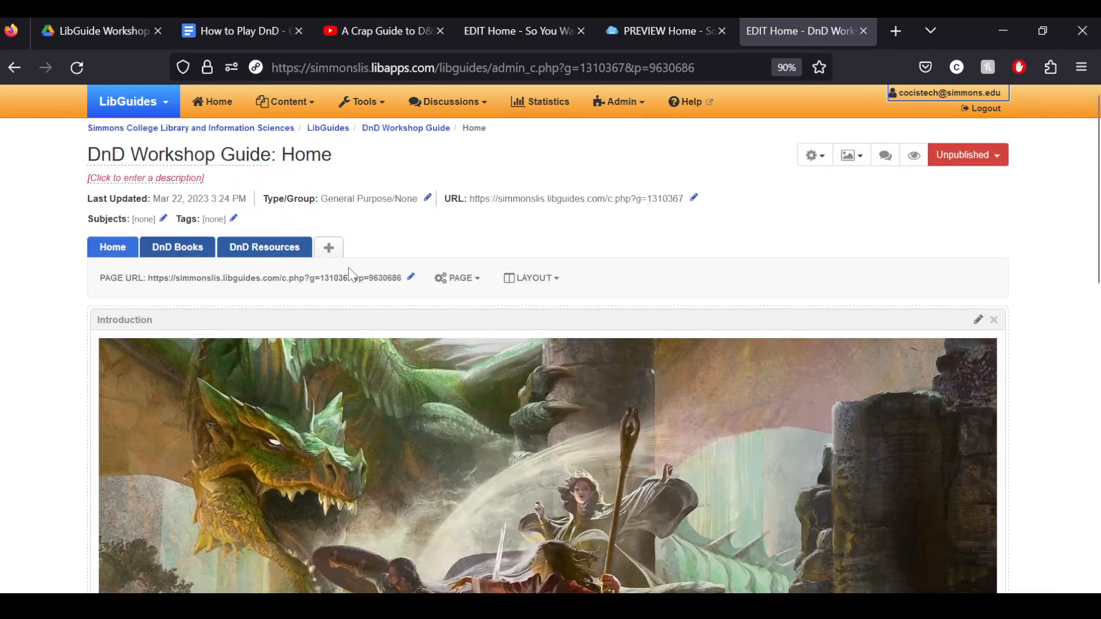
pyautogui.click(174, 253)
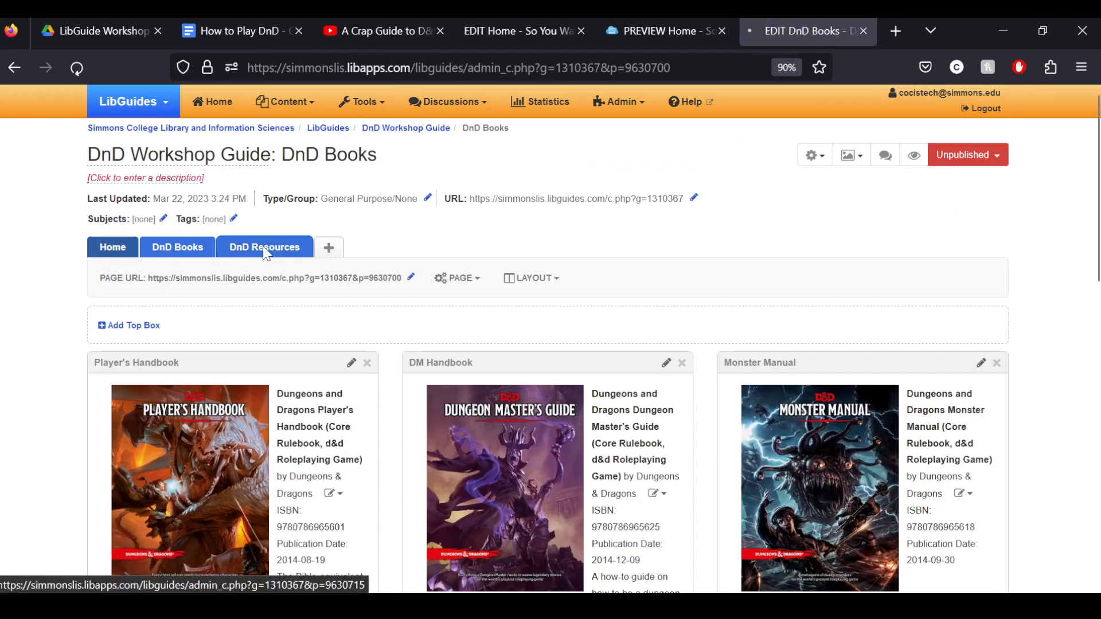
# - Add a standard box named Test to column 2 of the DnD Resources page
pyautogui.click(263, 252)
pyautogui.scroll(-3, 308, 375)
pyautogui.click(391, 304)
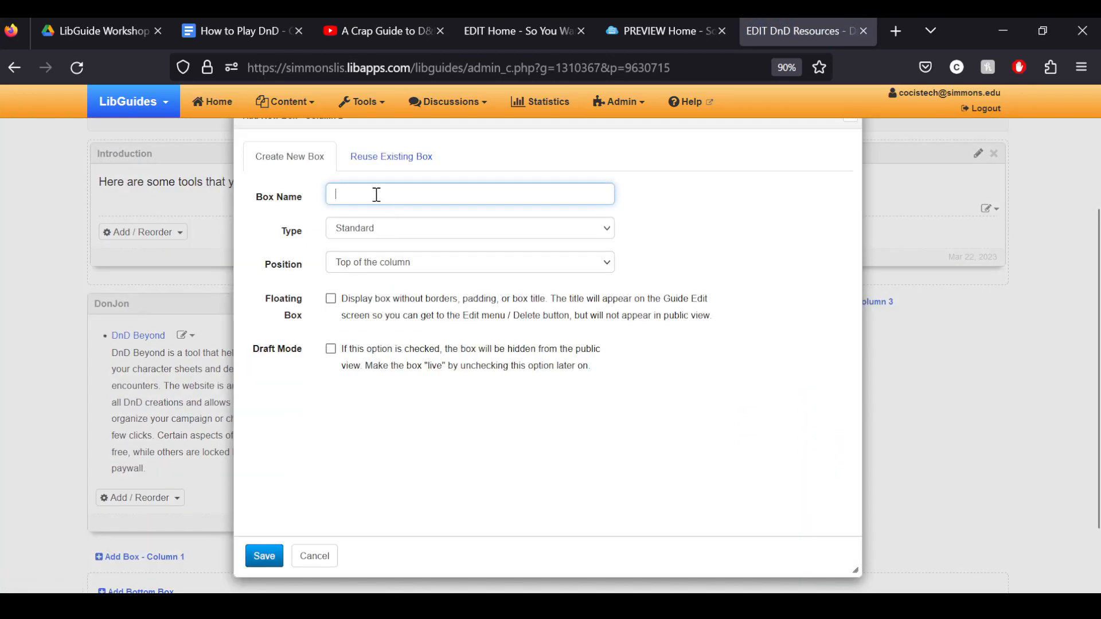
pyautogui.write('Test')
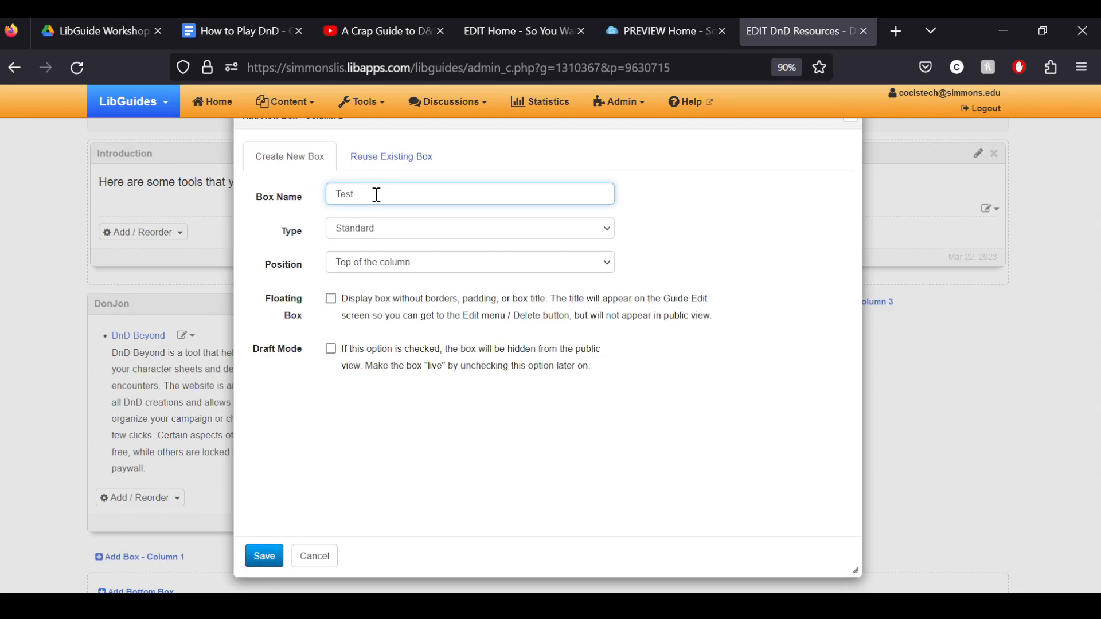
pyautogui.click(264, 557)
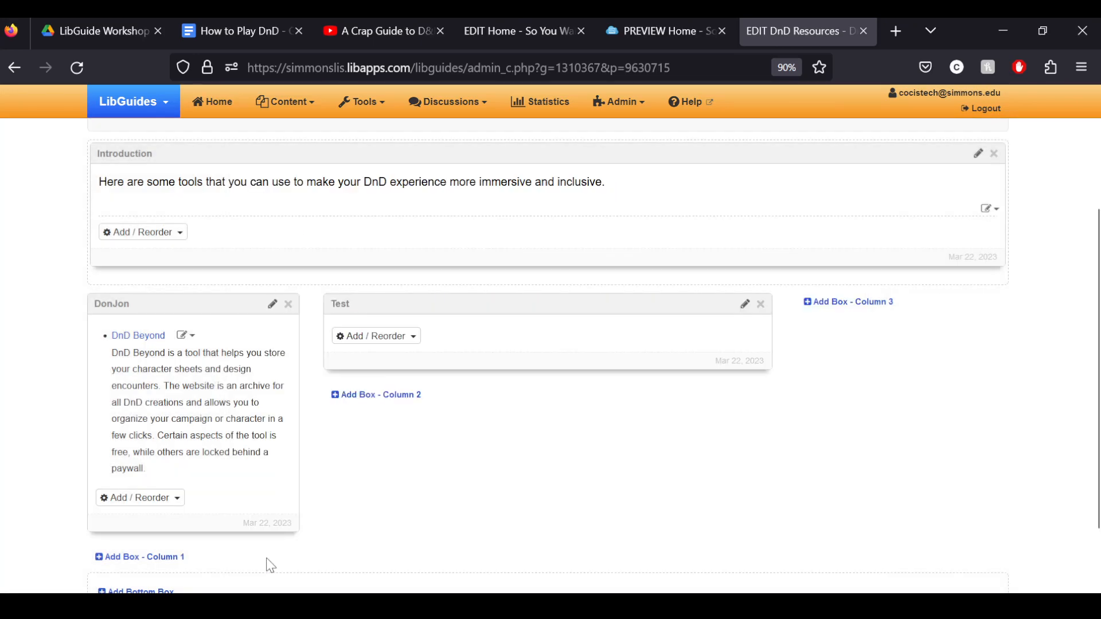
# - Start rich text content in the Test box and load the D&D Beyond character sheet image hosted on libapps.s3.amazonaws.com
pyautogui.click(392, 338)
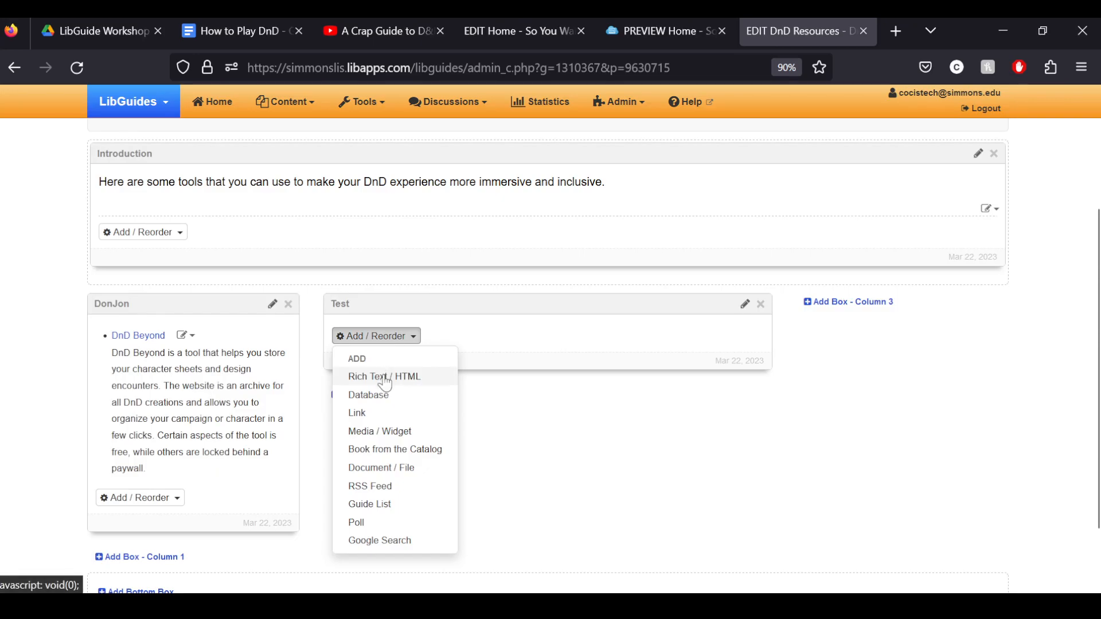
pyautogui.click(385, 373)
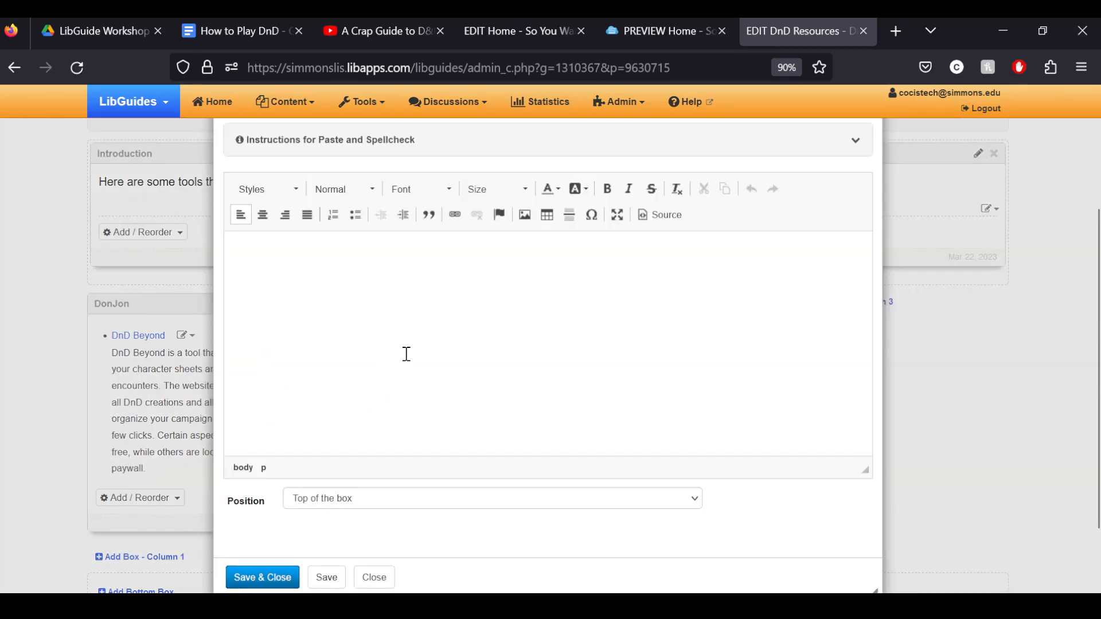
pyautogui.click(525, 216)
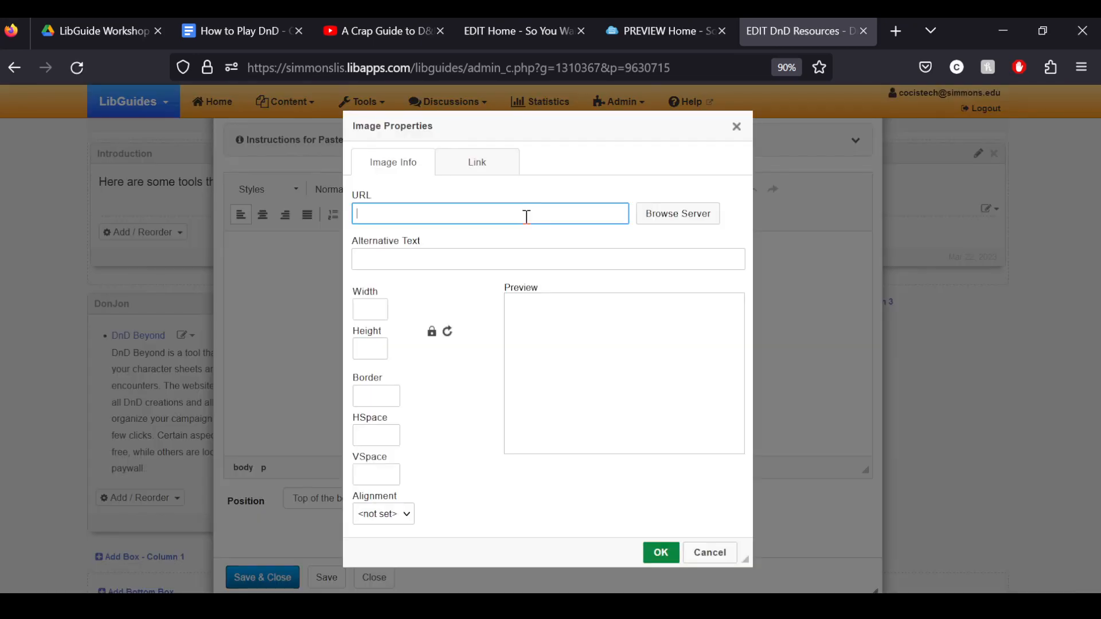
pyautogui.click(661, 217)
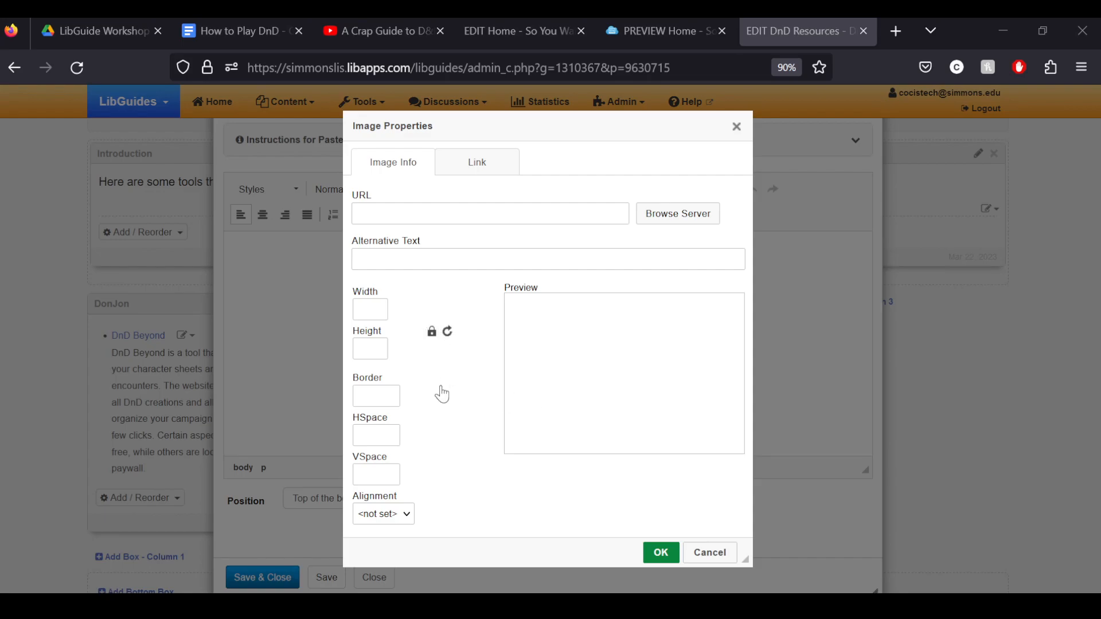
pyautogui.click(410, 213)
pyautogui.hotkey('ctrl', 'v')
pyautogui.press('Tab')
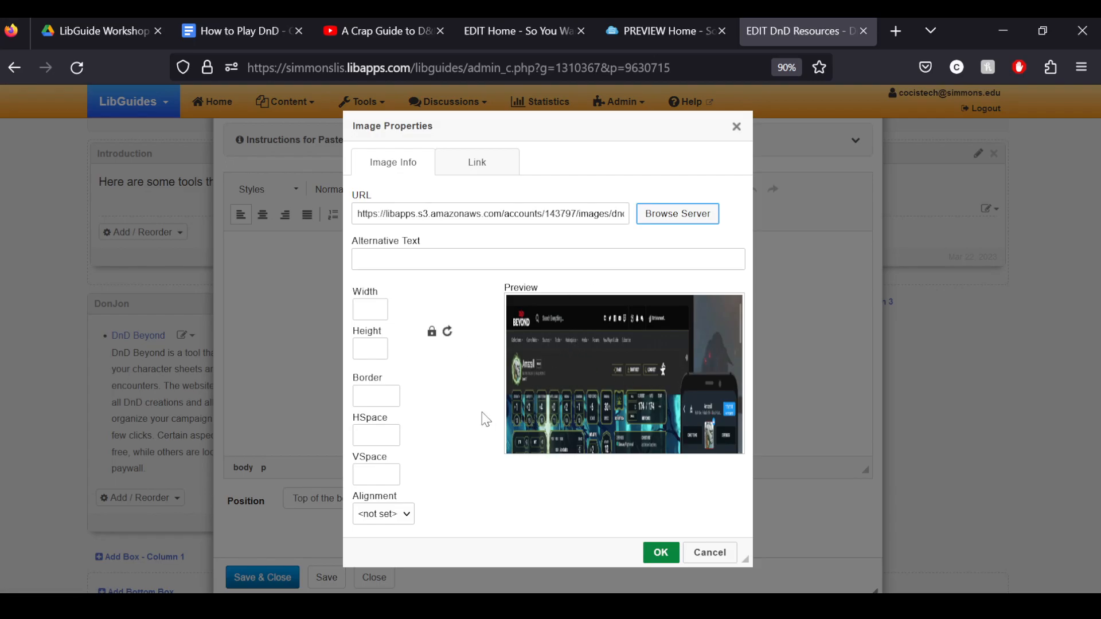
# - Set the D&D Beyond image's width to 500 with proportions locked, insert it and save the Test box content
pyautogui.click(363, 307)
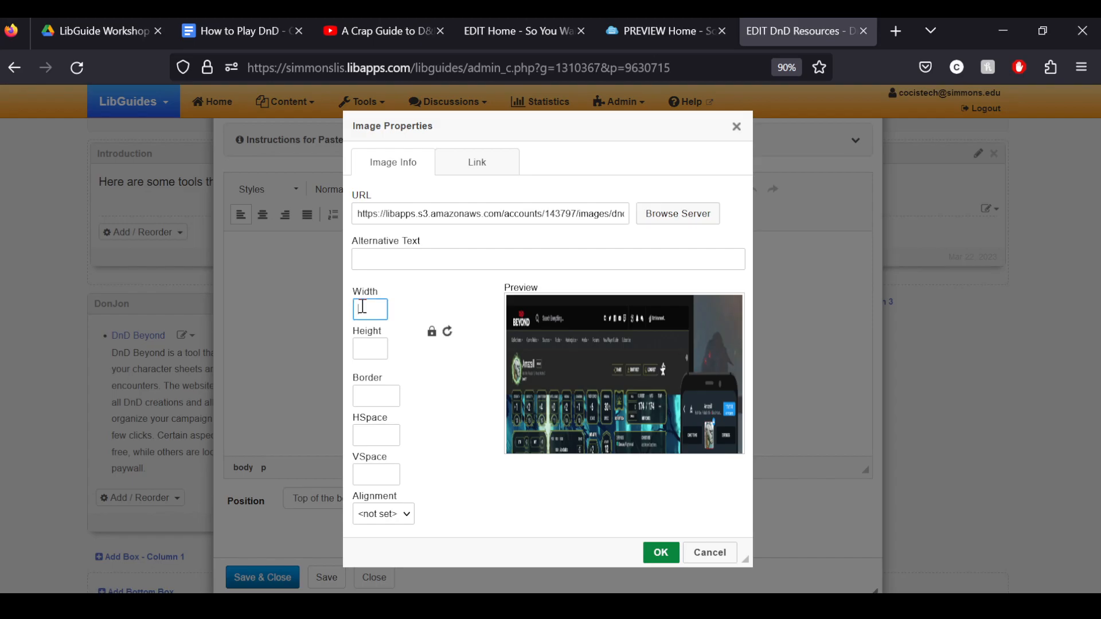
pyautogui.click(447, 331)
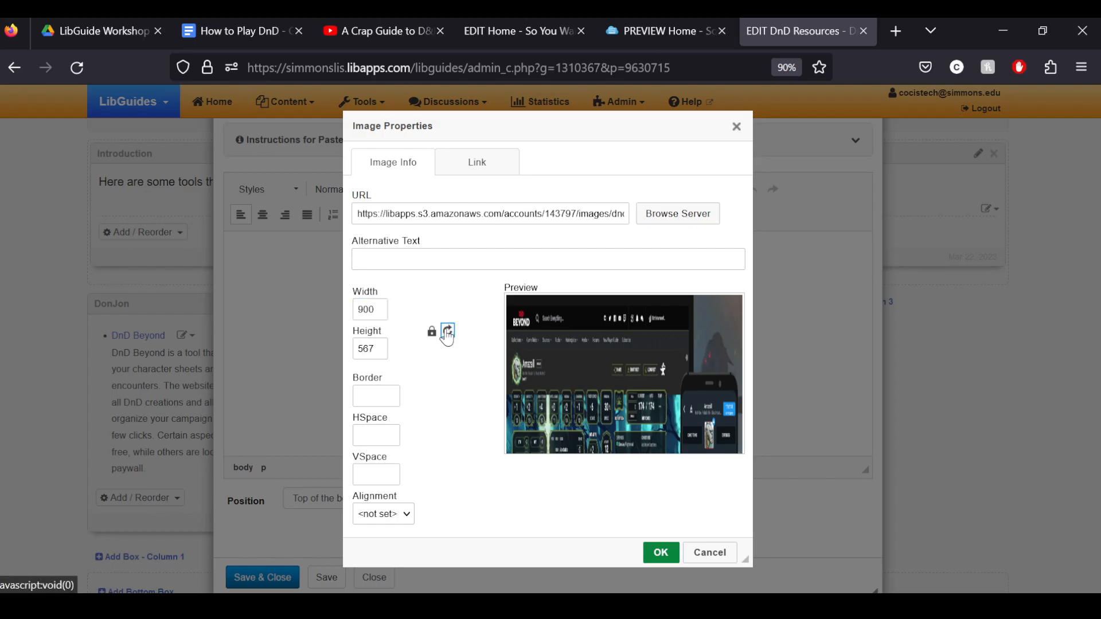
pyautogui.doubleClick(380, 308)
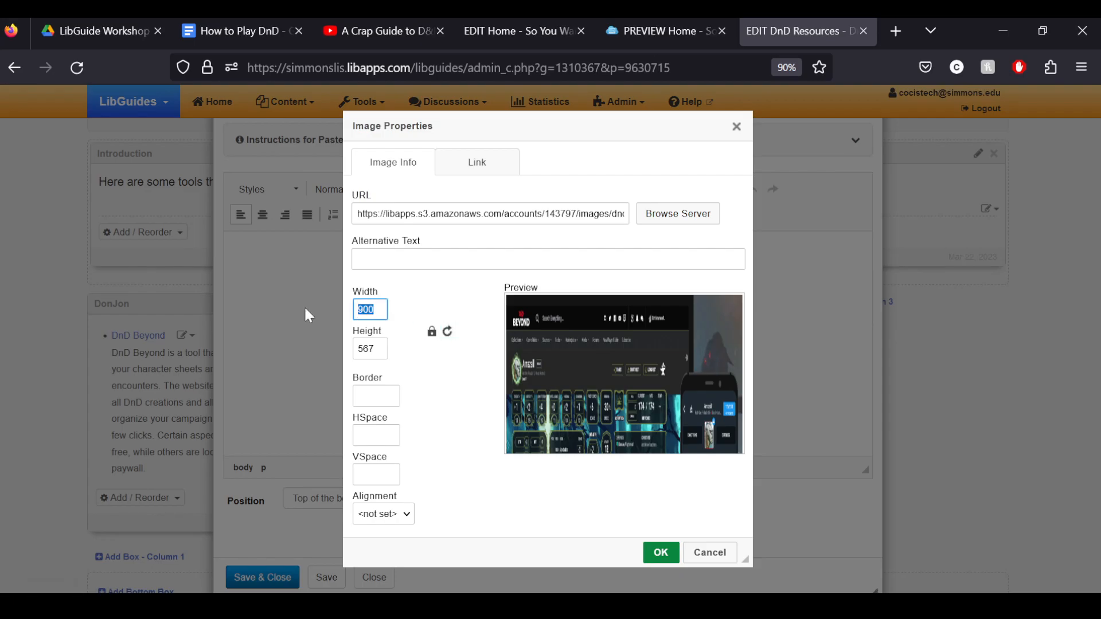
pyautogui.write('500')
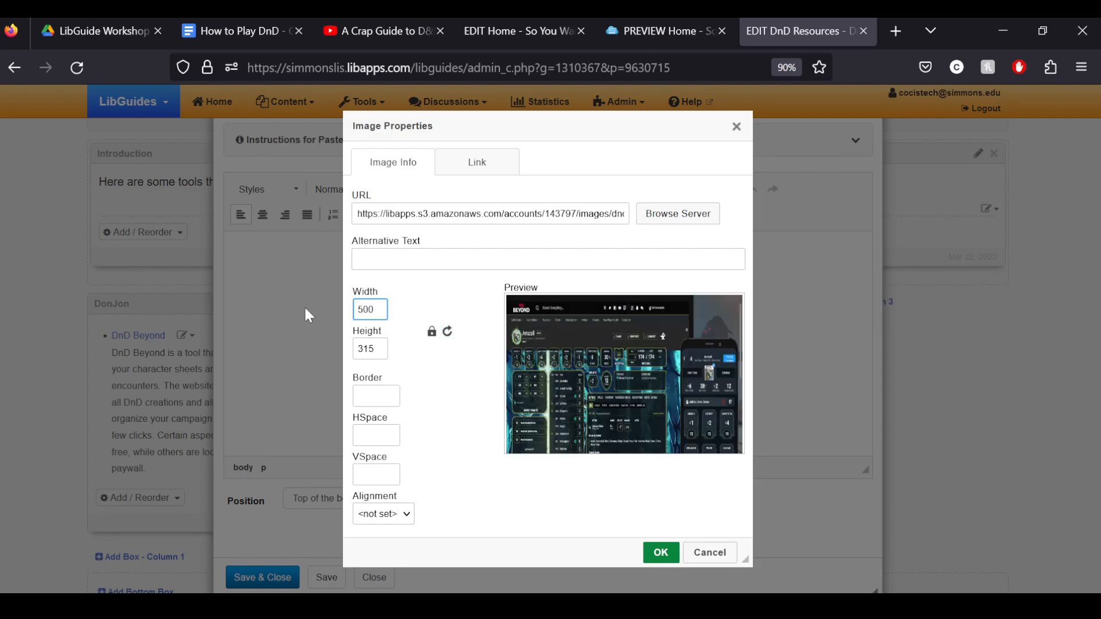
pyautogui.click(660, 552)
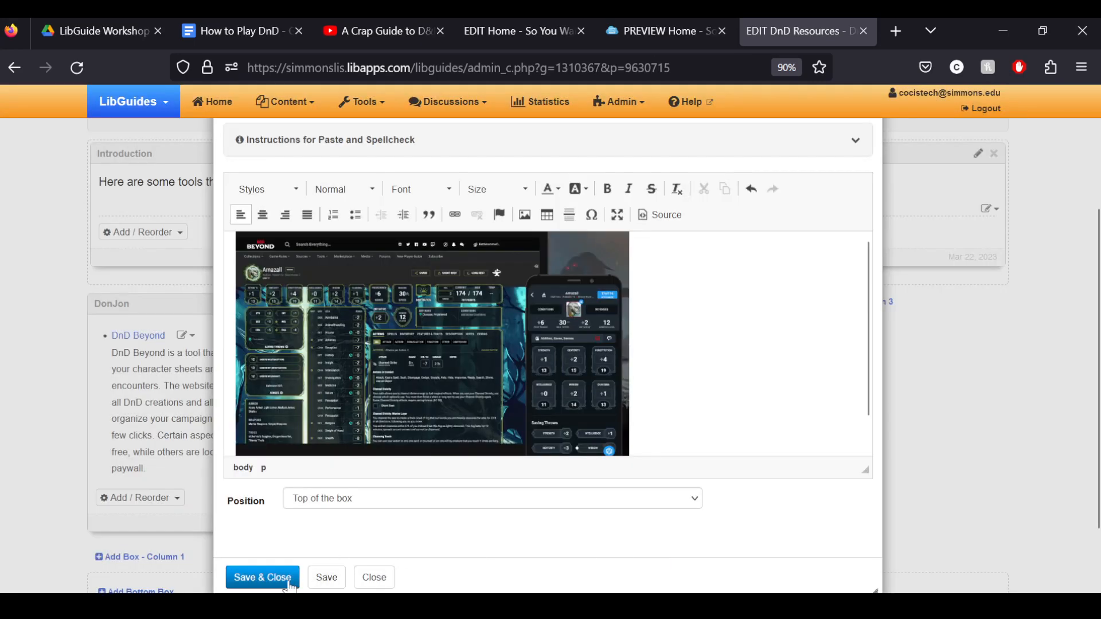
pyautogui.click(262, 578)
pyautogui.scroll(-3, 241, 476)
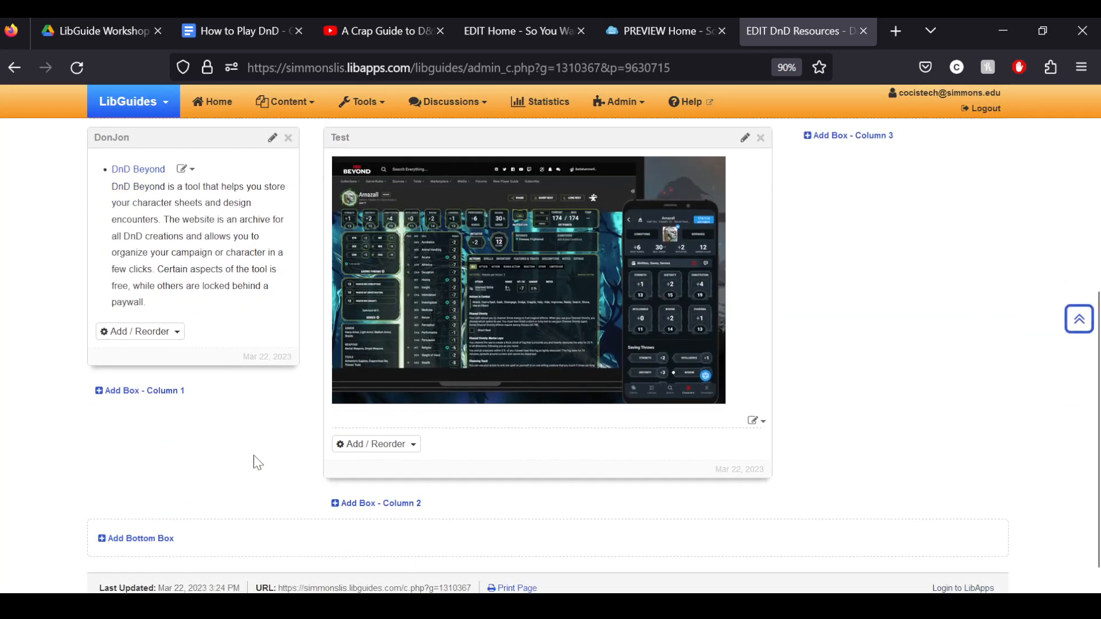
pyautogui.scroll(2, 483, 336)
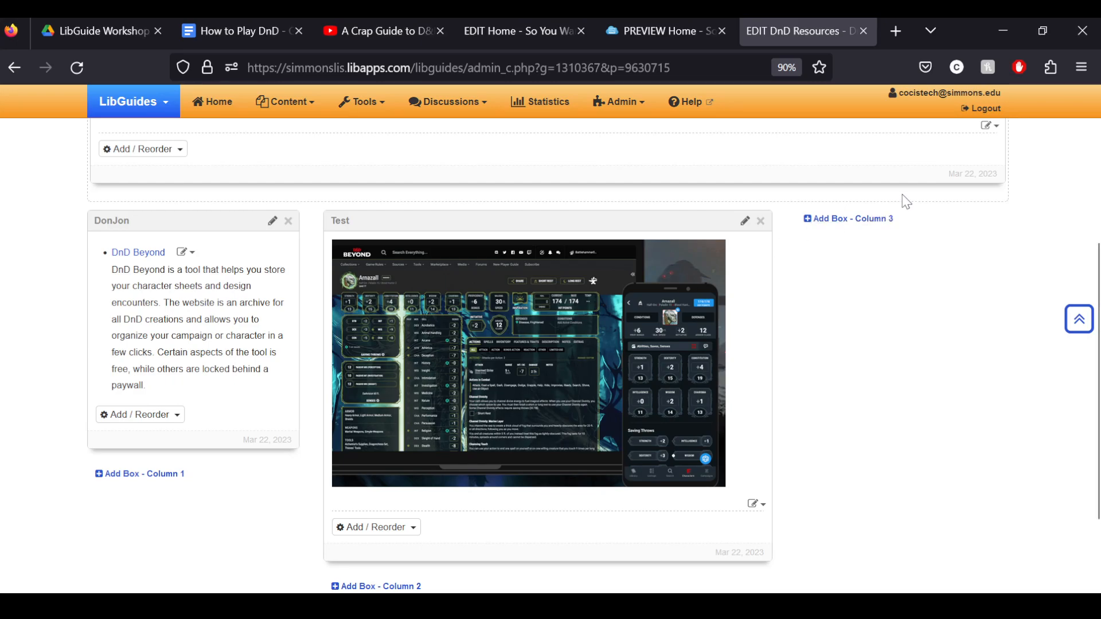
# - Add a standard box named Show to column 3 and start inserting an image into its rich text content
pyautogui.click(848, 218)
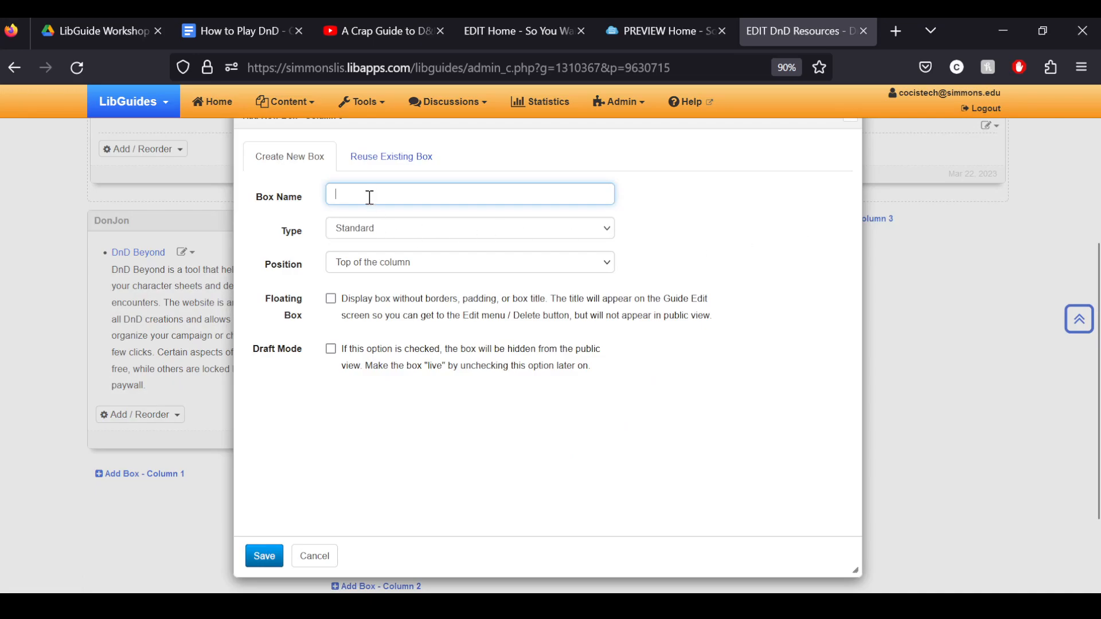
pyautogui.write('Show')
pyautogui.click(280, 557)
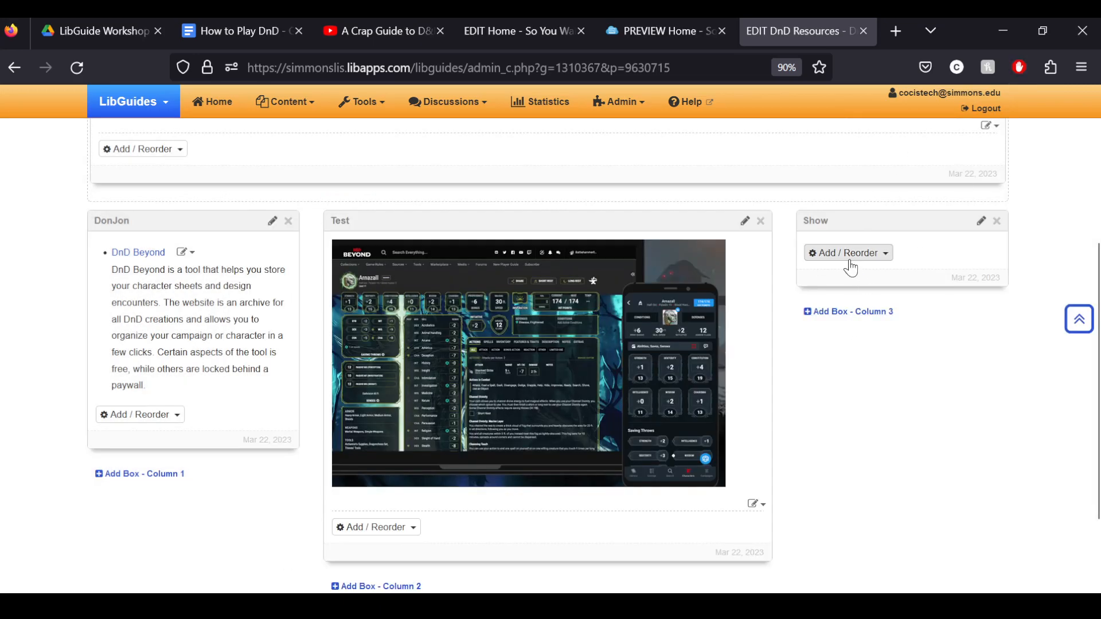
pyautogui.click(848, 254)
pyautogui.click(847, 293)
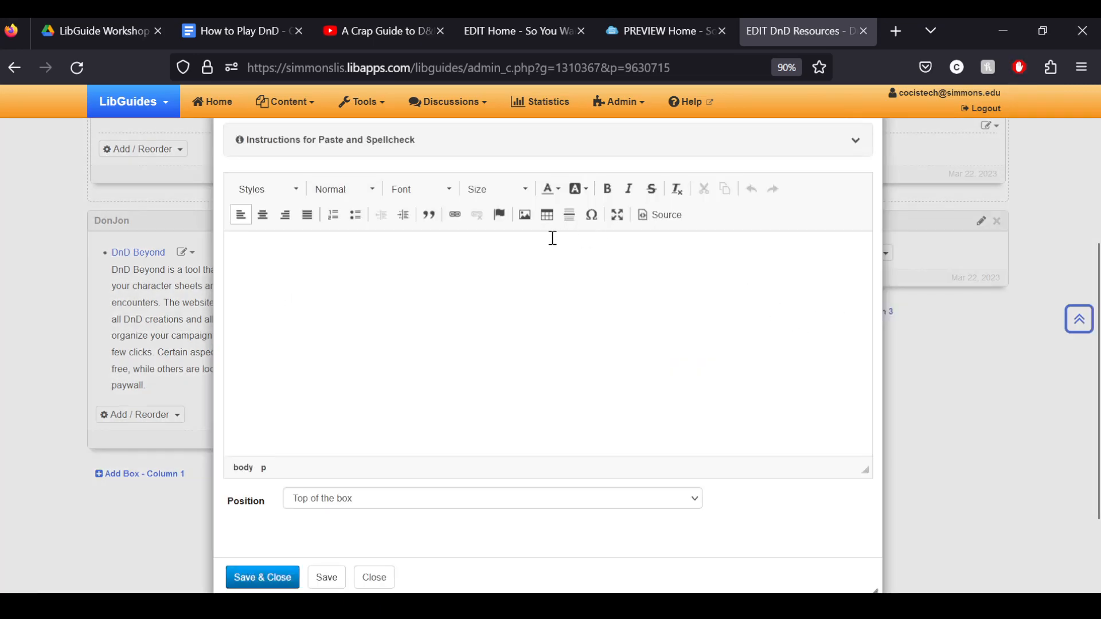
pyautogui.click(524, 215)
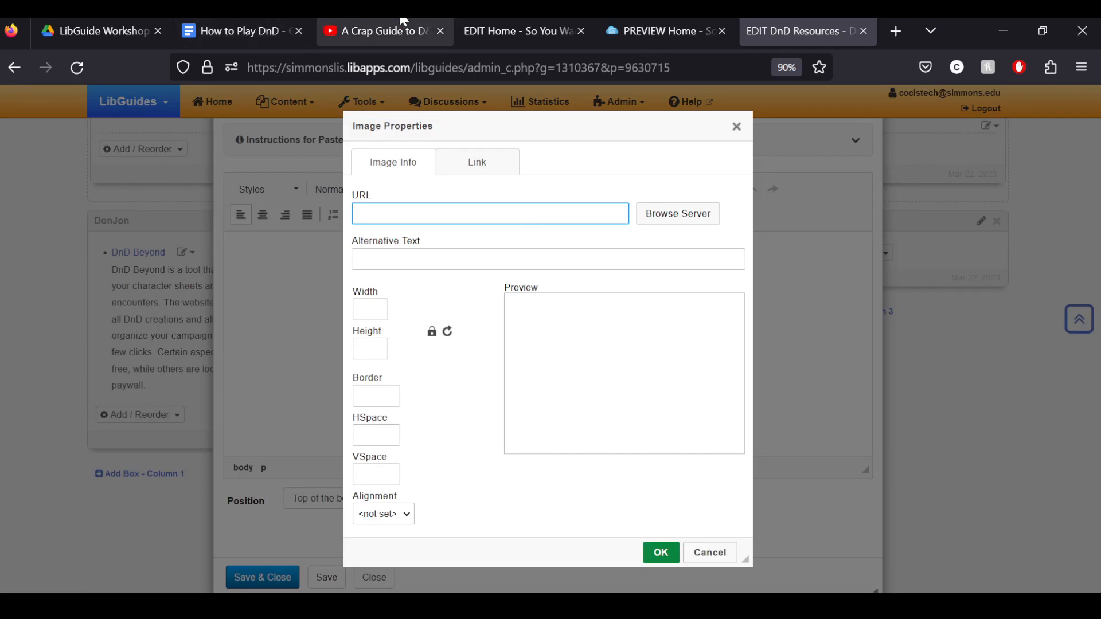
# - Copy the Critical Role image link from the How to Play DnD document and use it as the Show box image's URL
pyautogui.click(248, 24)
pyautogui.scroll(-15, 303, 366)
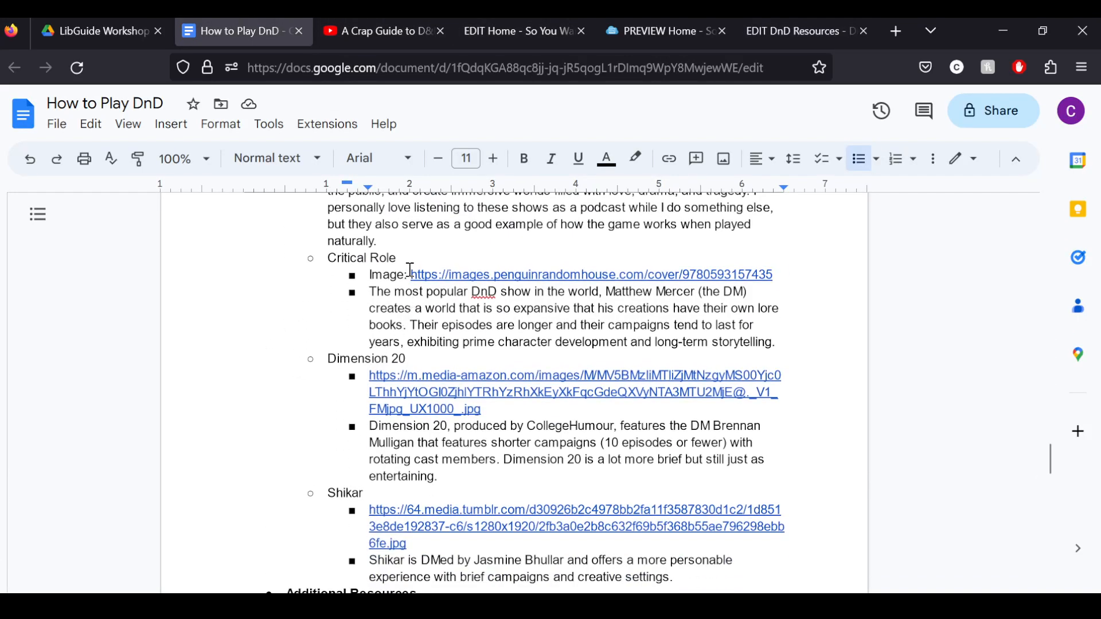
pyautogui.click(411, 274)
pyautogui.moveTo(411, 275); pyautogui.dragTo(775, 279)
pyautogui.hotkey('ctrl', 'c')
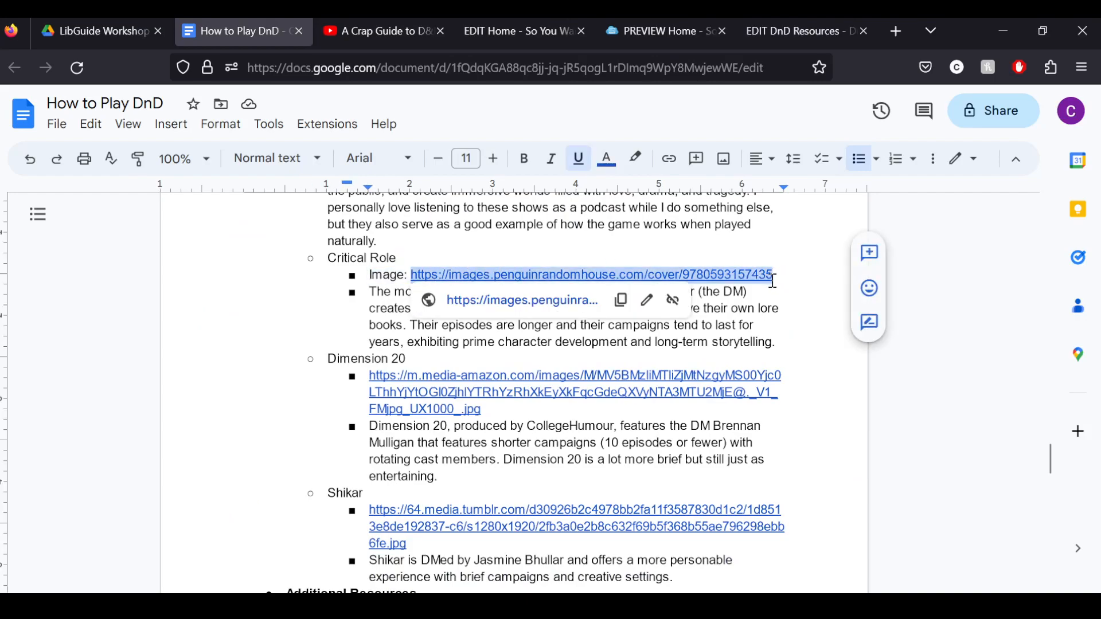
pyautogui.click(757, 24)
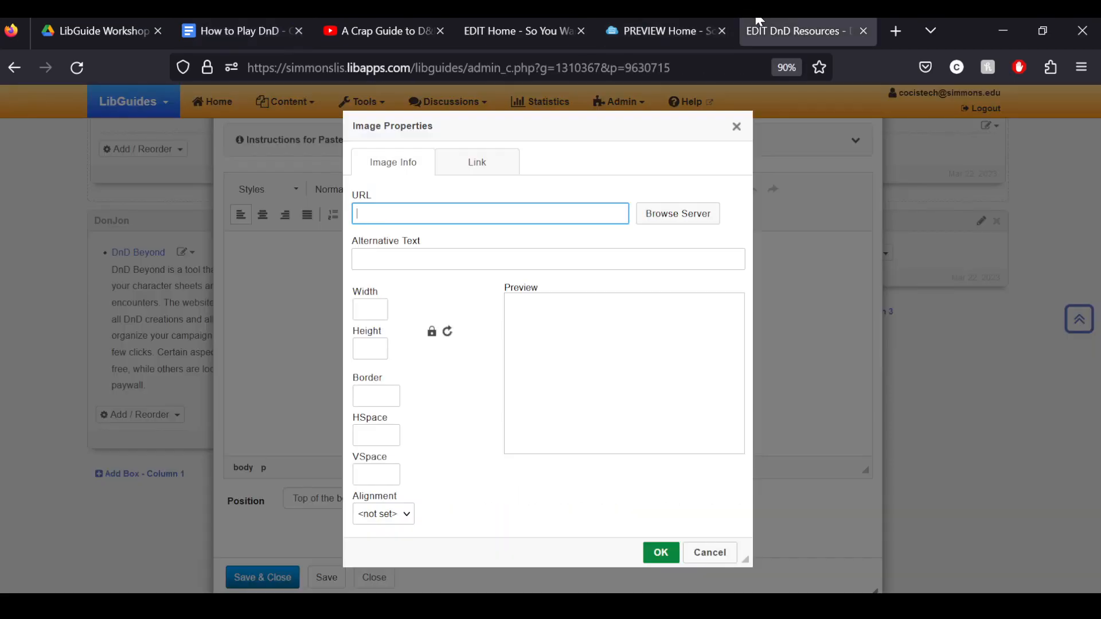
pyautogui.hotkey('ctrl', 'v')
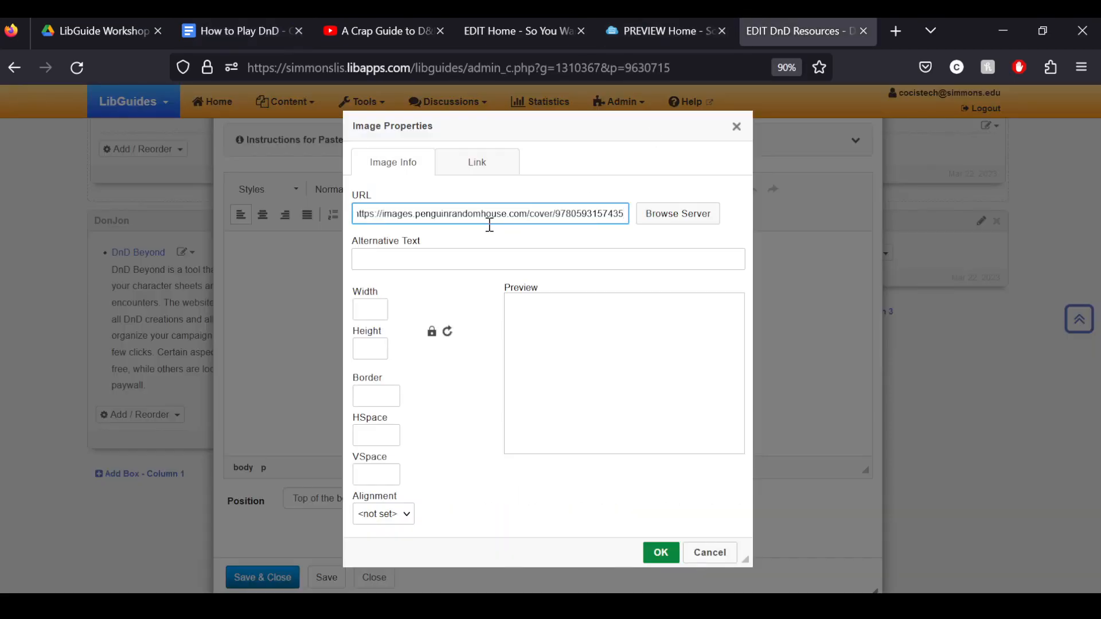
pyautogui.click(460, 300)
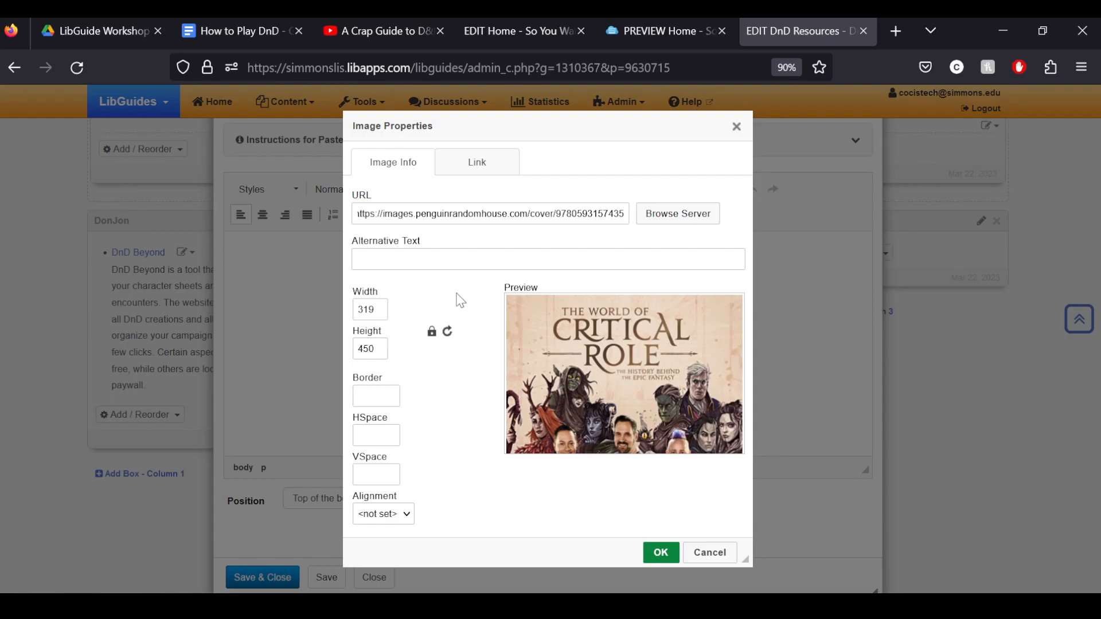
# - Set the Critical Role image's height to 300 with proportions locked, insert it and save the Show box content
pyautogui.doubleClick(385, 349)
pyautogui.write('300')
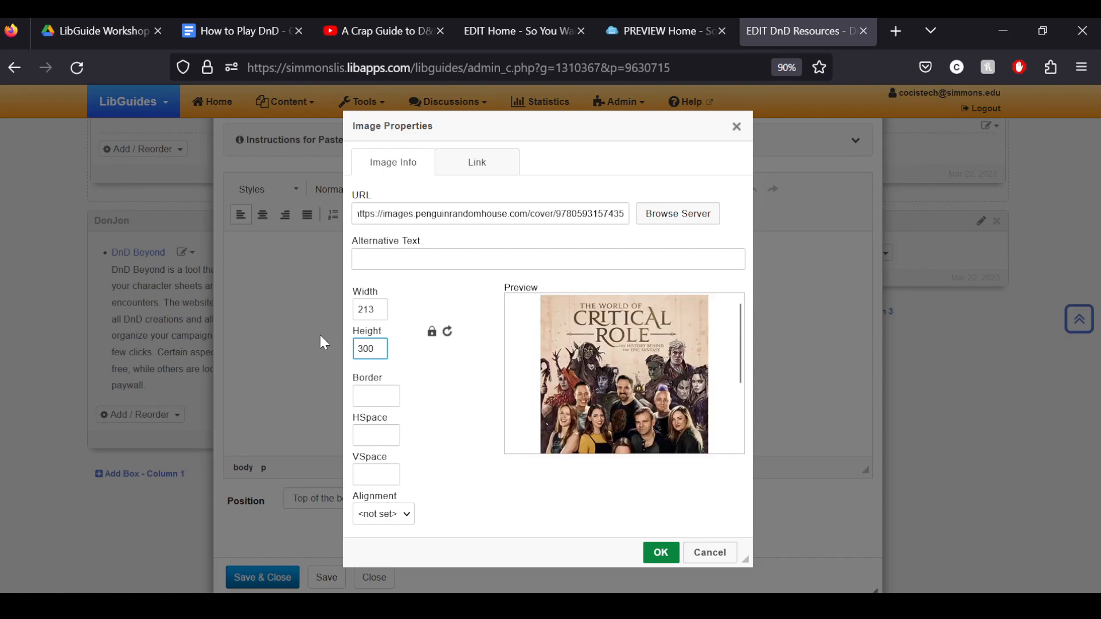
pyautogui.click(661, 553)
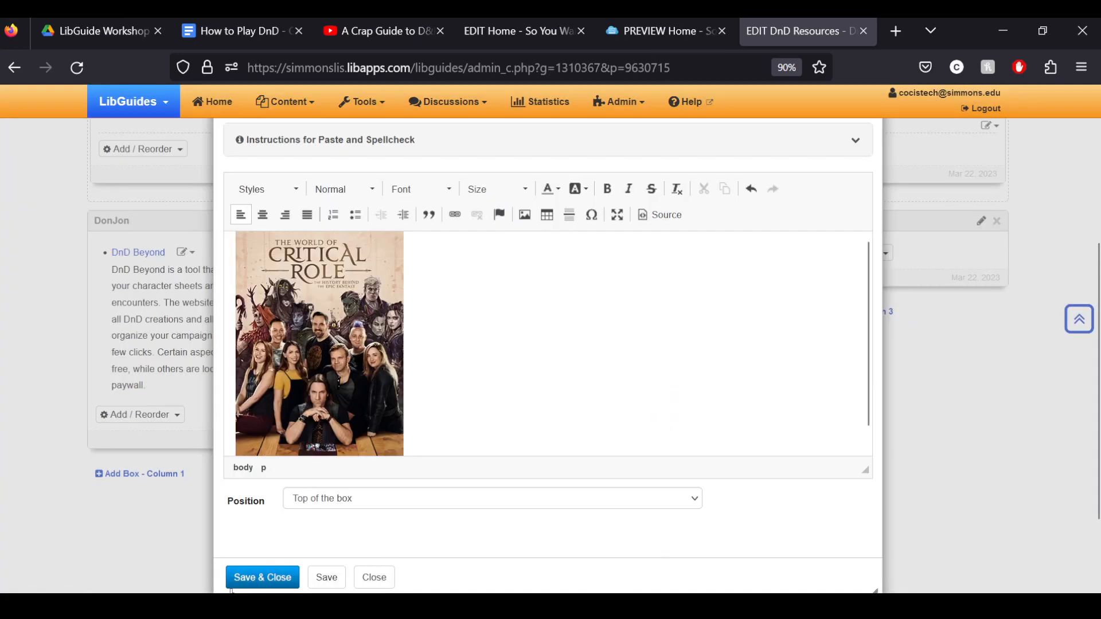
pyautogui.click(255, 578)
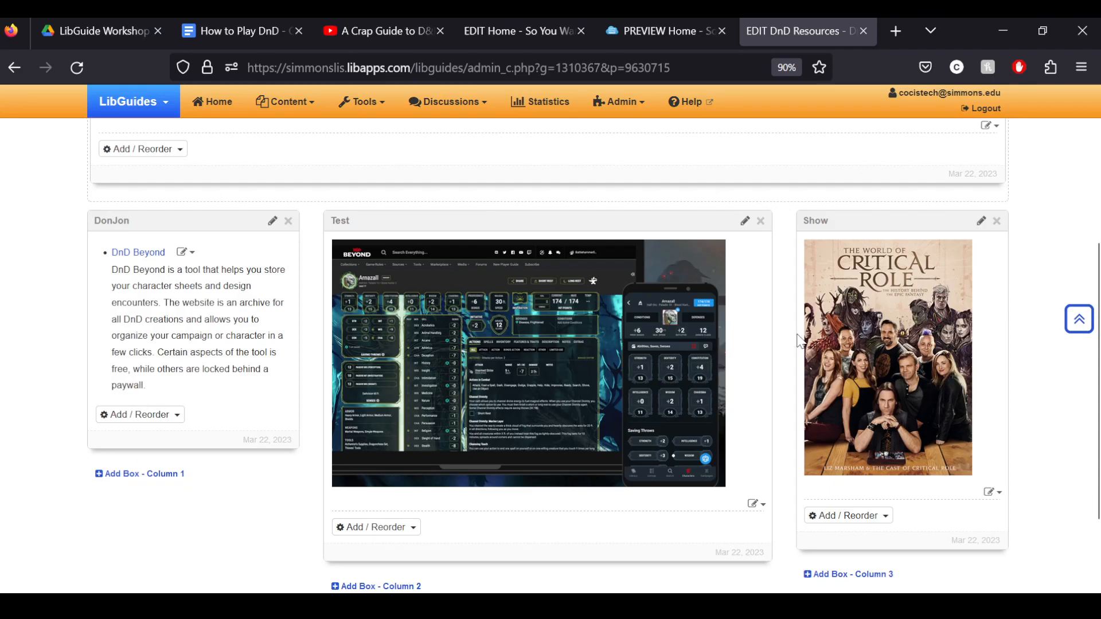
pyautogui.scroll(5, 322, 290)
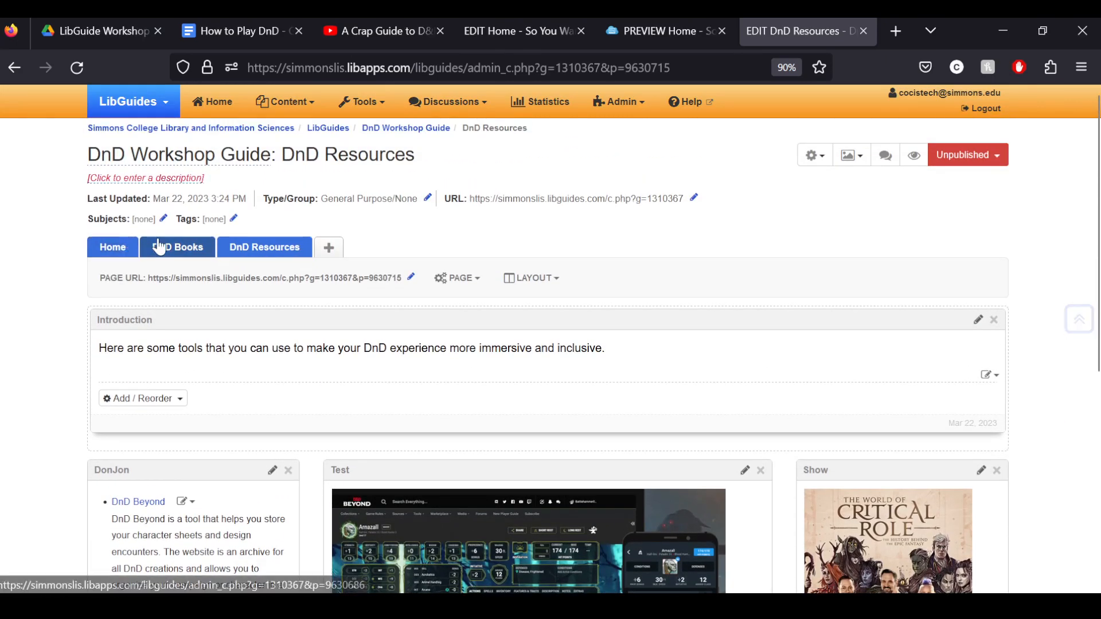
# - Open the slide management of the Gallery box on the DnD Books page and start adding an image slide
pyautogui.scroll(-8, 102, 302)
pyautogui.scroll(8, 144, 275)
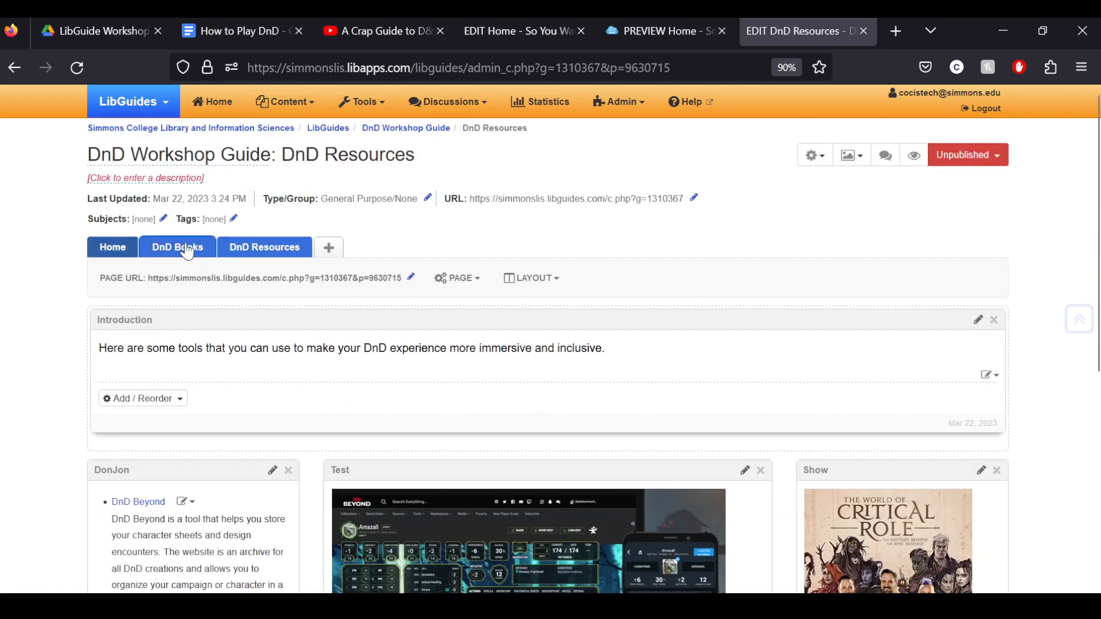
pyautogui.click(177, 247)
pyautogui.scroll(-10, 55, 413)
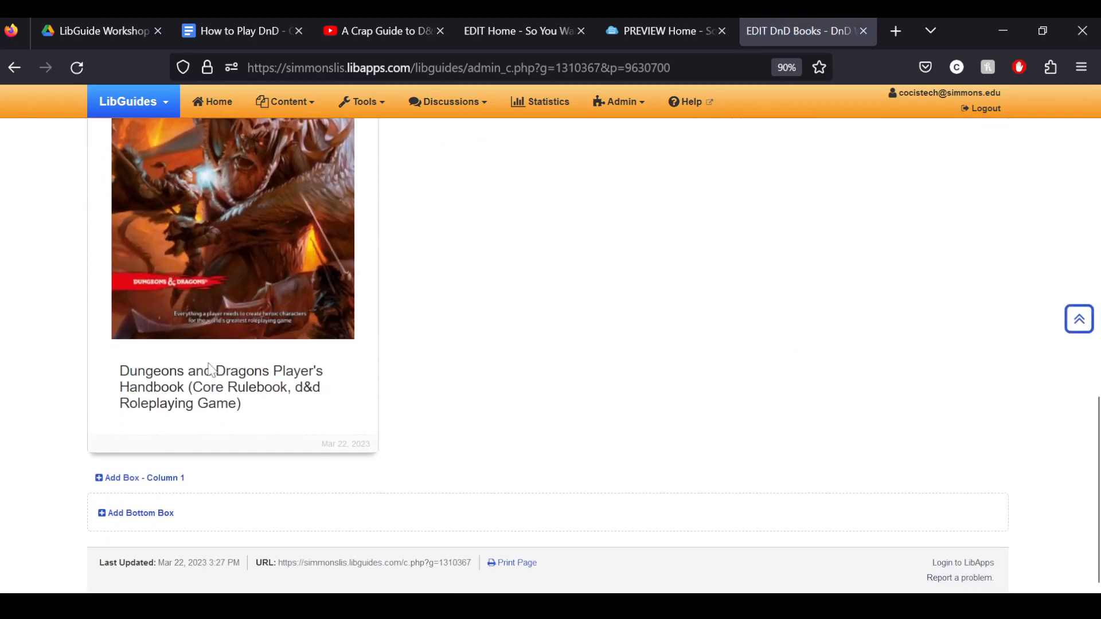
pyautogui.scroll(4, 338, 200)
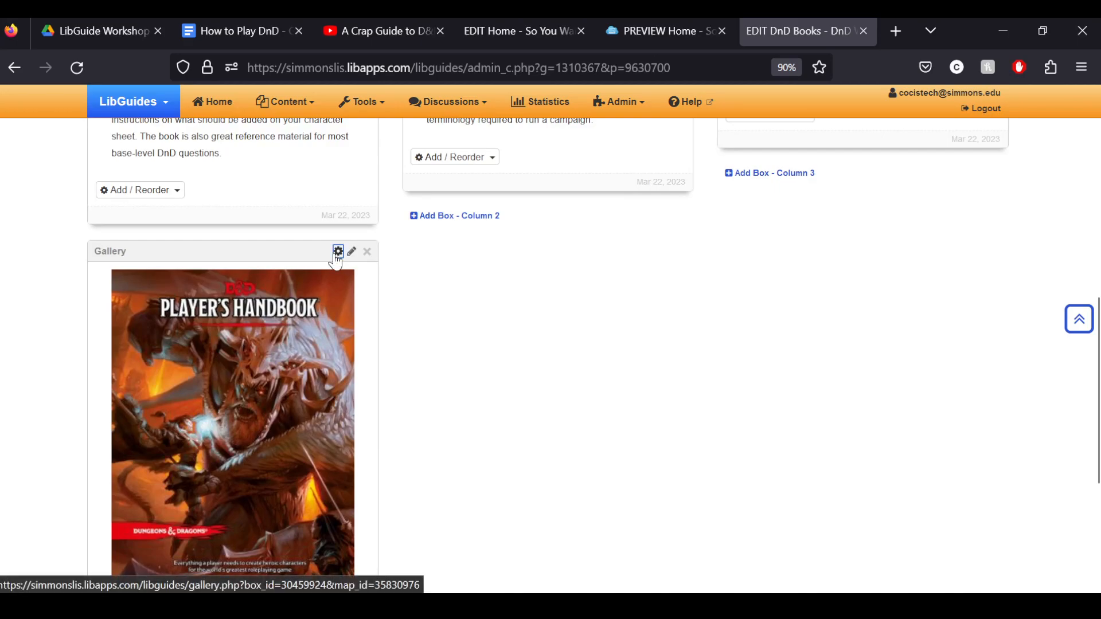
pyautogui.click(337, 252)
pyautogui.scroll(-3, 351, 413)
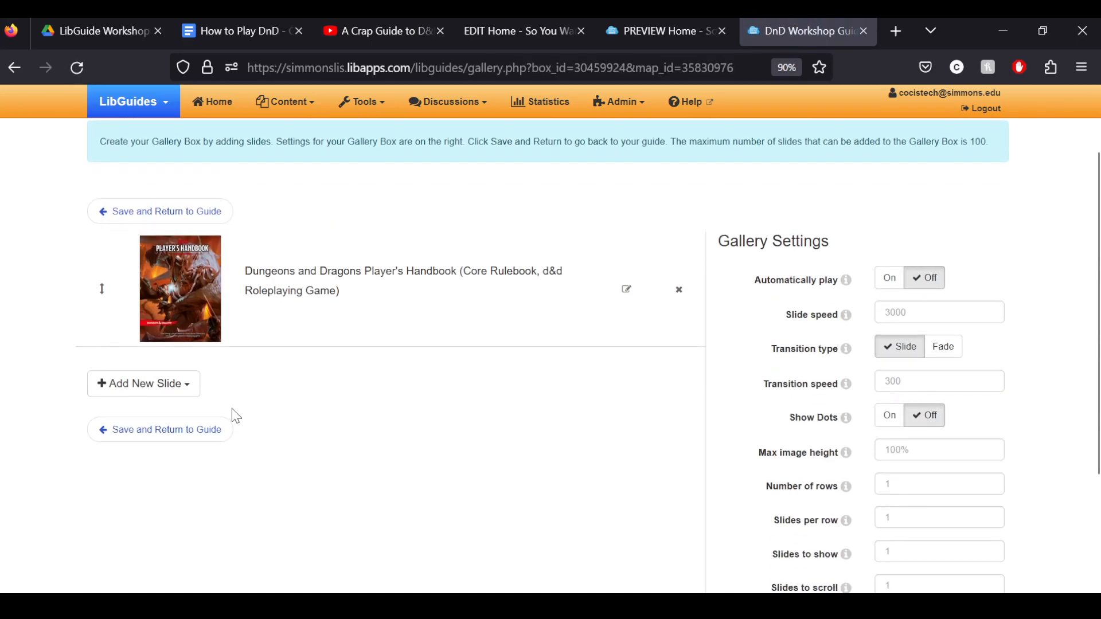
pyautogui.click(180, 383)
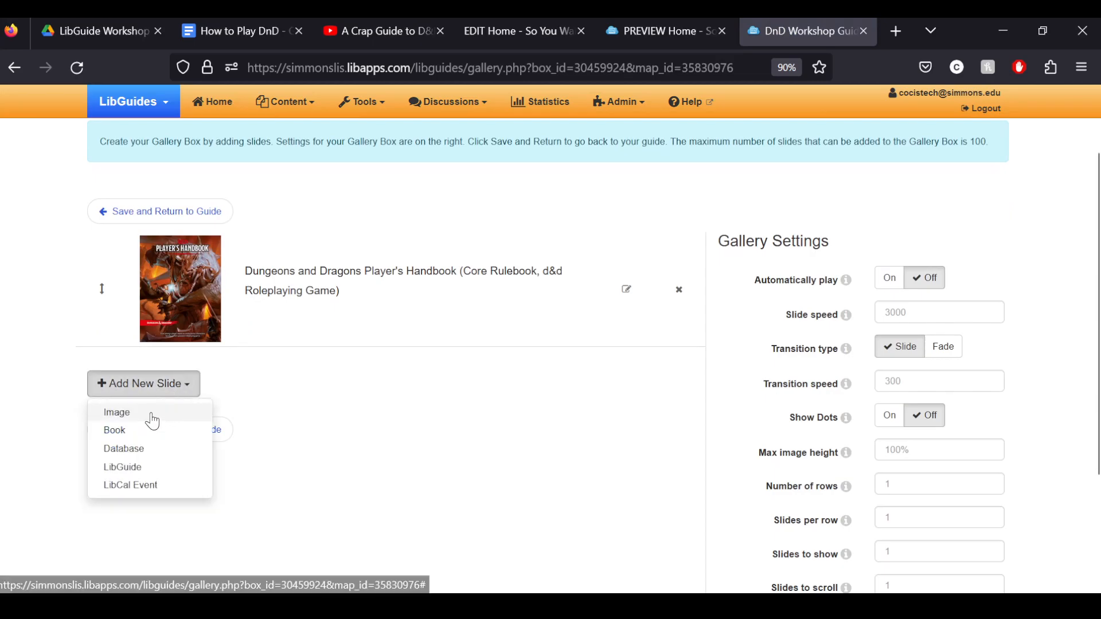
pyautogui.click(130, 415)
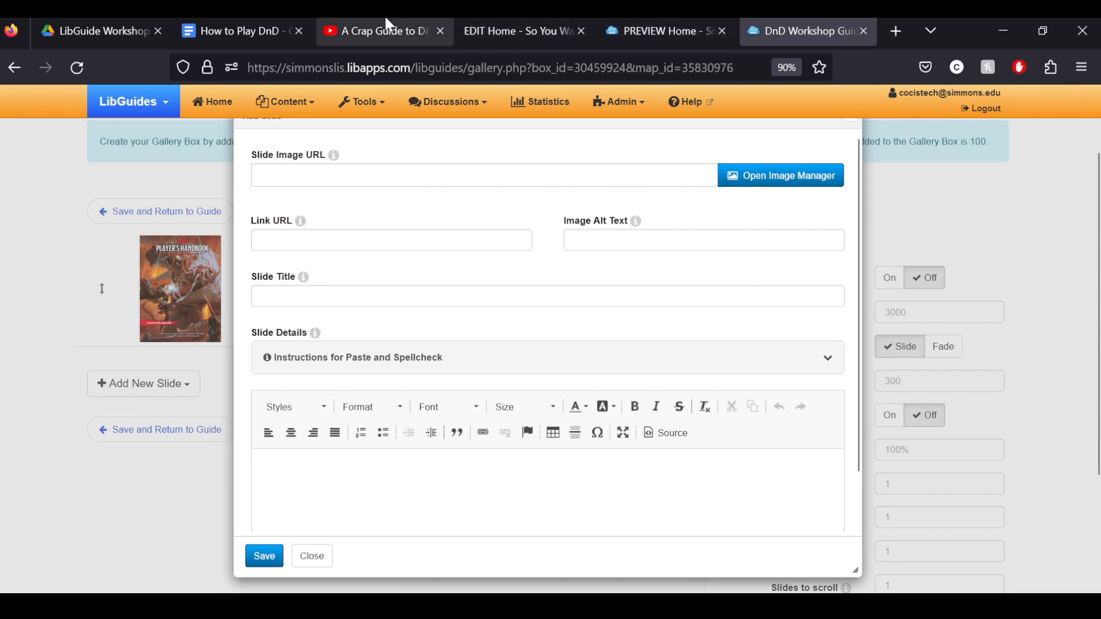
# - Use the Dimension 20 image link from the How to Play DnD document as the slide image URL, save the slide and return to the guide
pyautogui.click(241, 30)
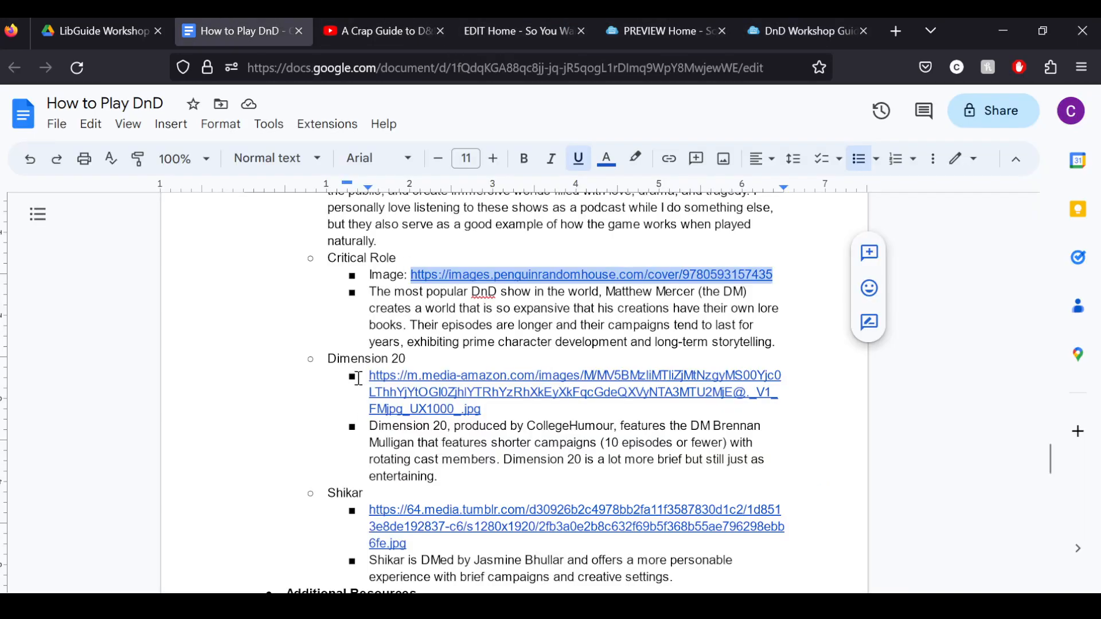
pyautogui.moveTo(457, 392); pyautogui.dragTo(521, 414)
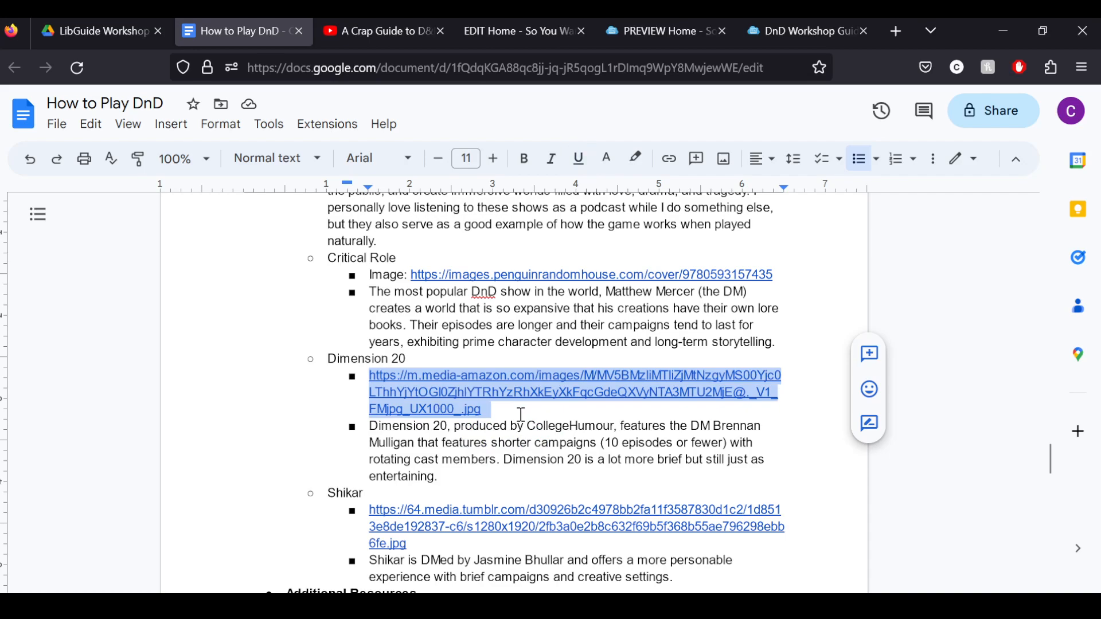
pyautogui.click(803, 30)
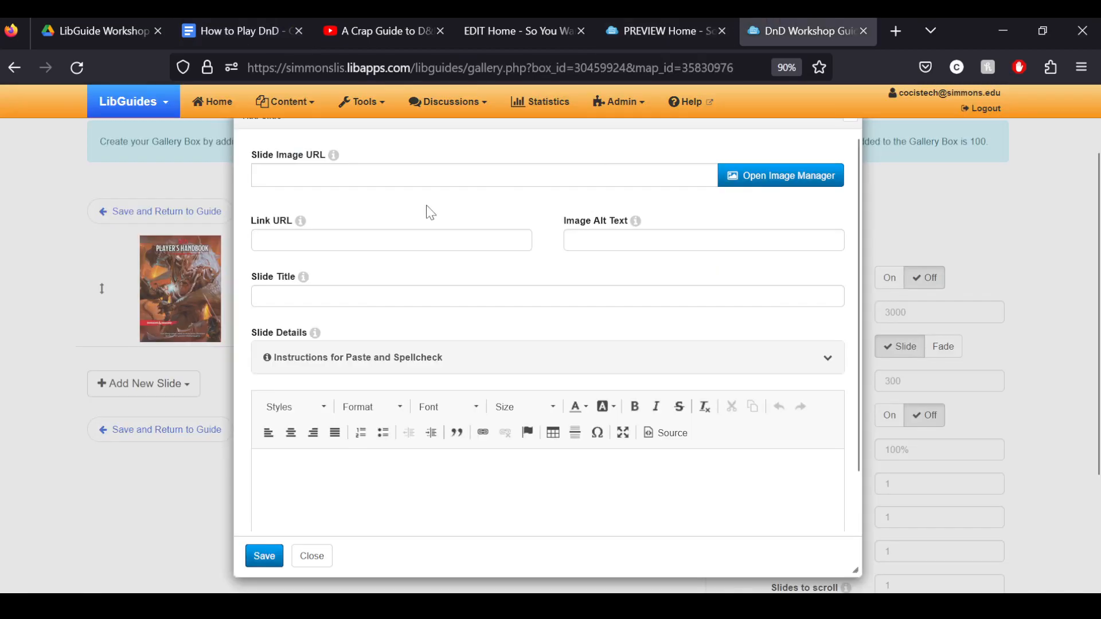
pyautogui.click(321, 173)
pyautogui.hotkey('ctrl', 'v')
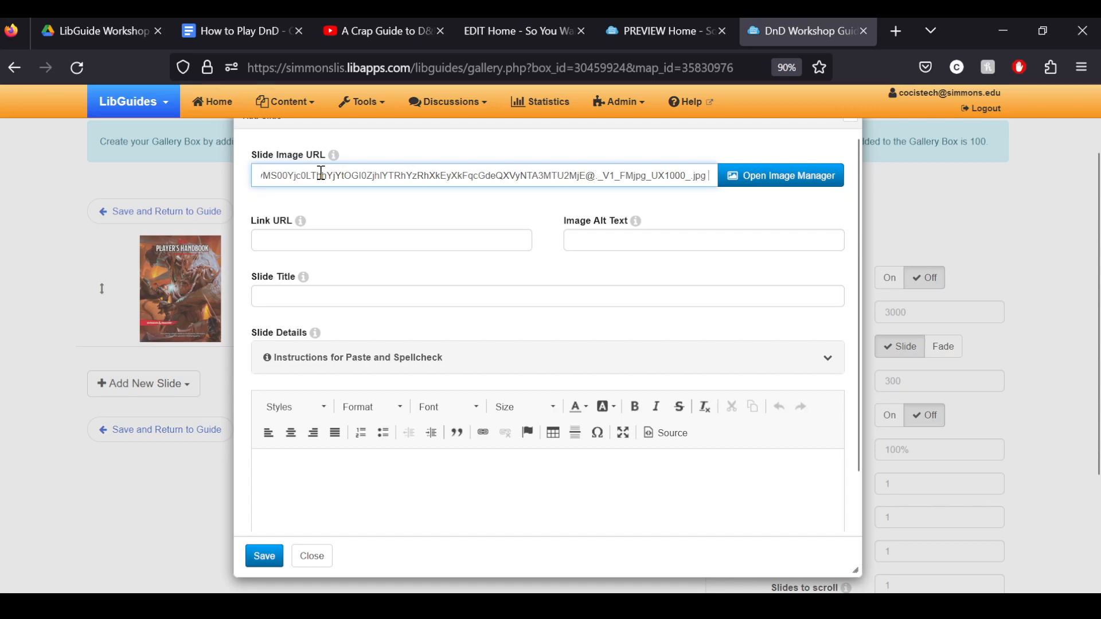
pyautogui.click(620, 200)
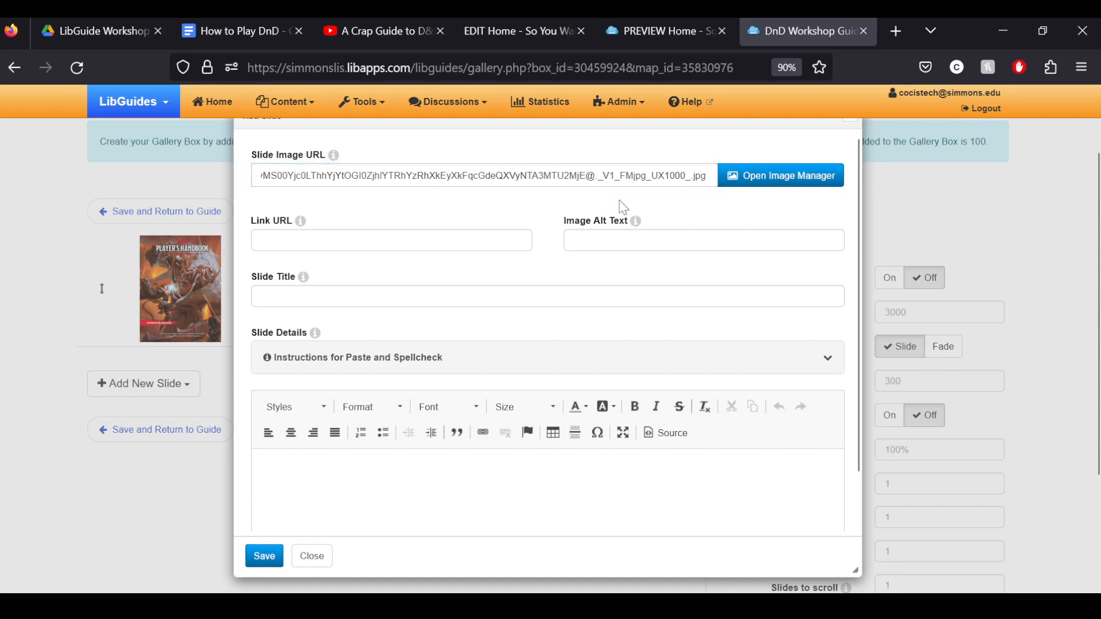
pyautogui.click(260, 555)
pyautogui.scroll(-2, 290, 442)
pyautogui.scroll(2, 290, 442)
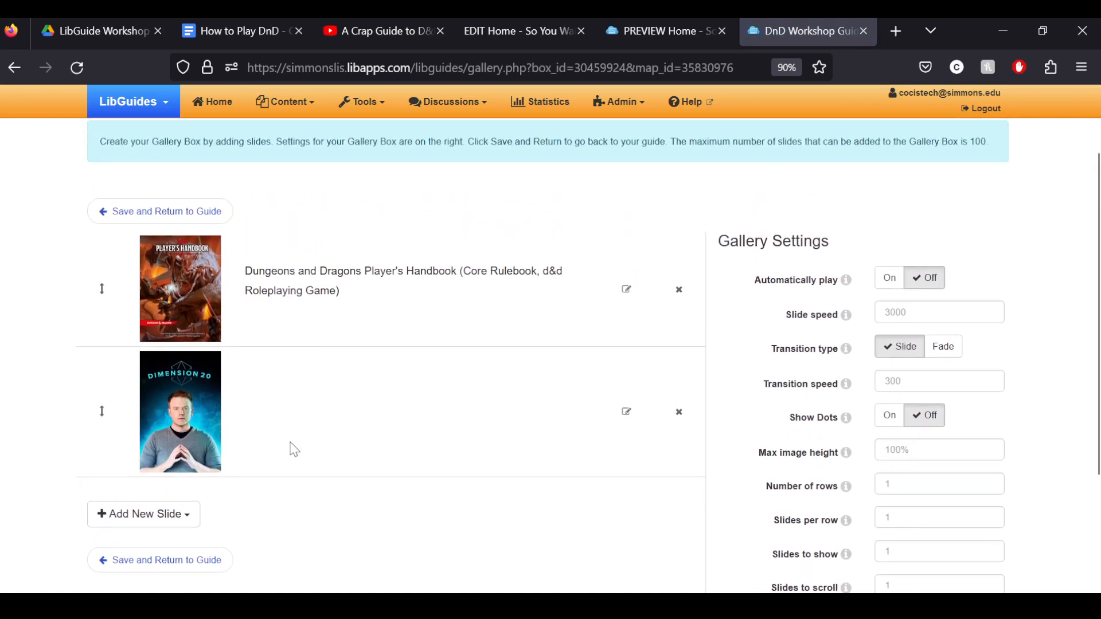
pyautogui.click(199, 560)
# - Page through the slides of the Gallery box on the DnD Books page
pyautogui.scroll(-7, 448, 476)
pyautogui.scroll(-4, 448, 481)
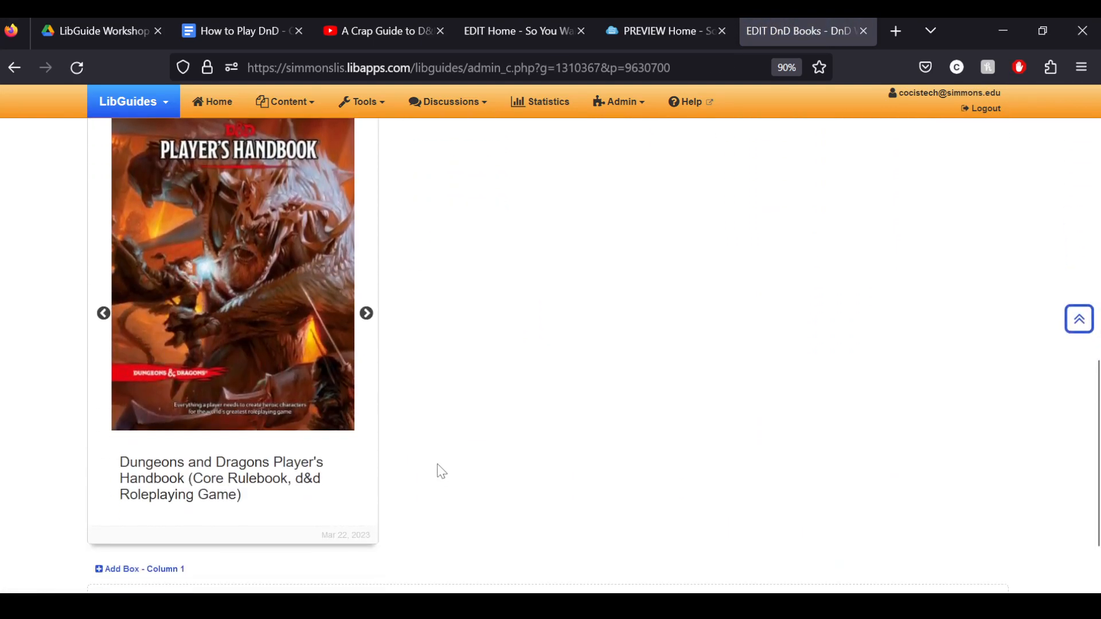
pyautogui.scroll(2, 438, 470)
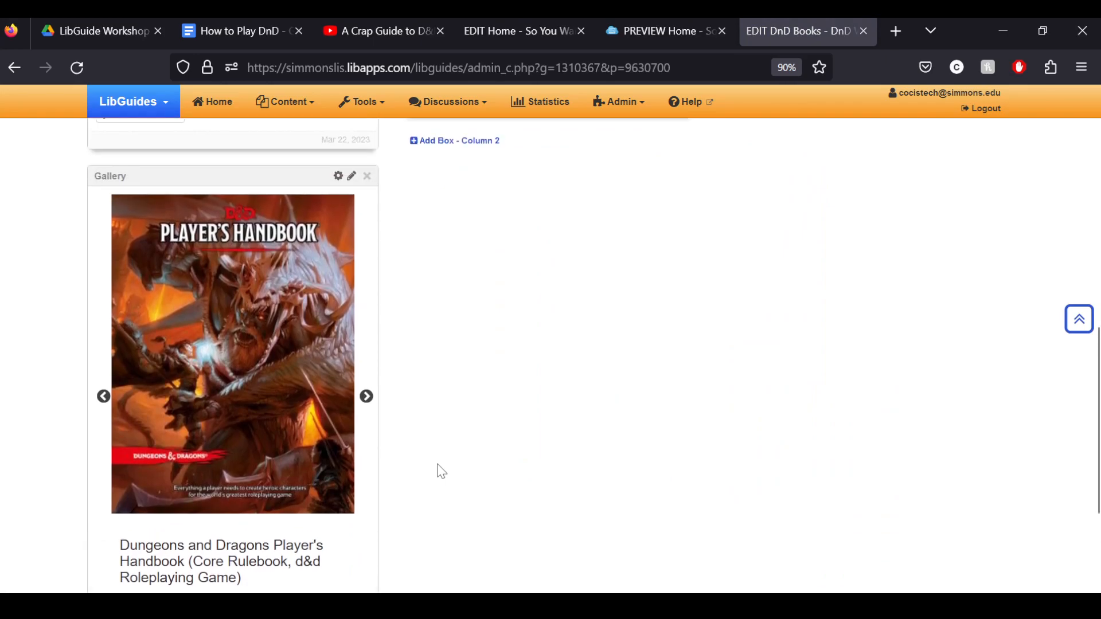
pyautogui.click(365, 397)
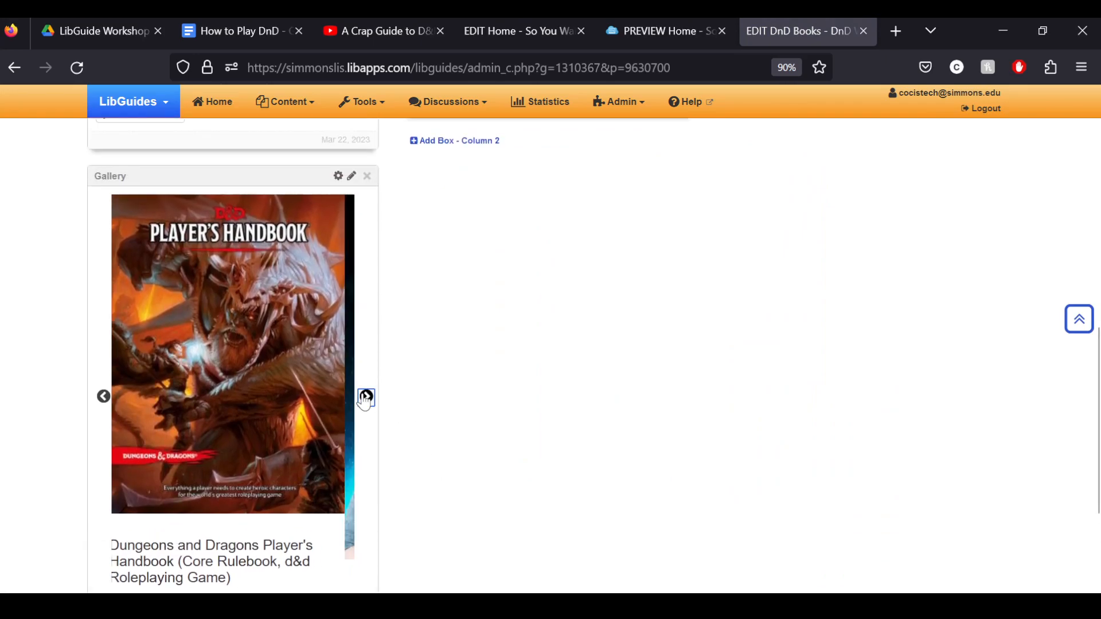
pyautogui.click(366, 397)
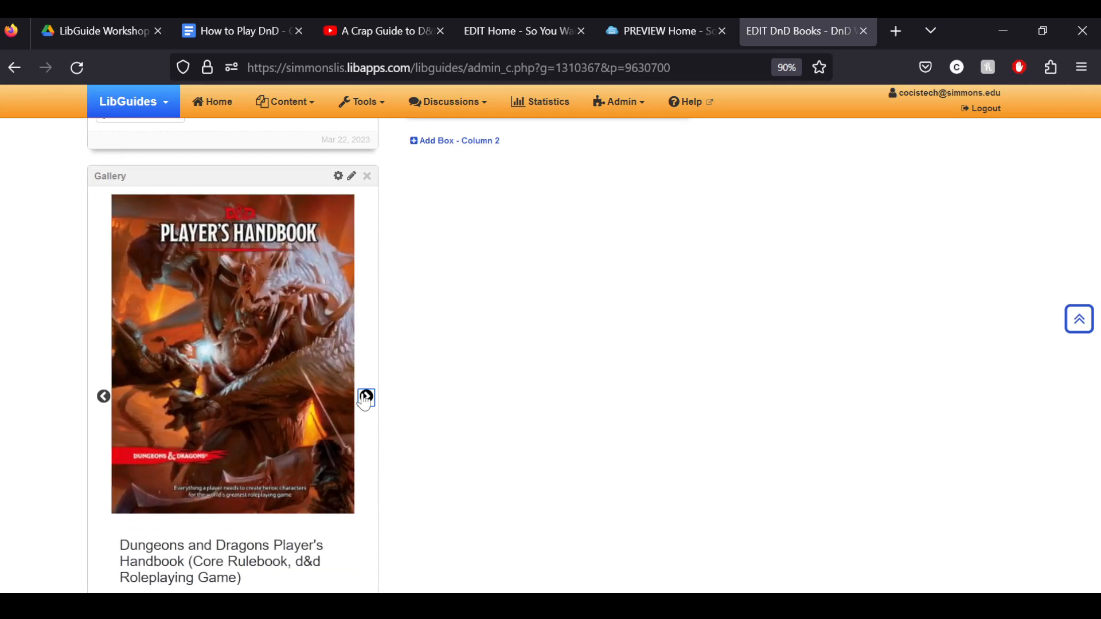
pyautogui.click(365, 397)
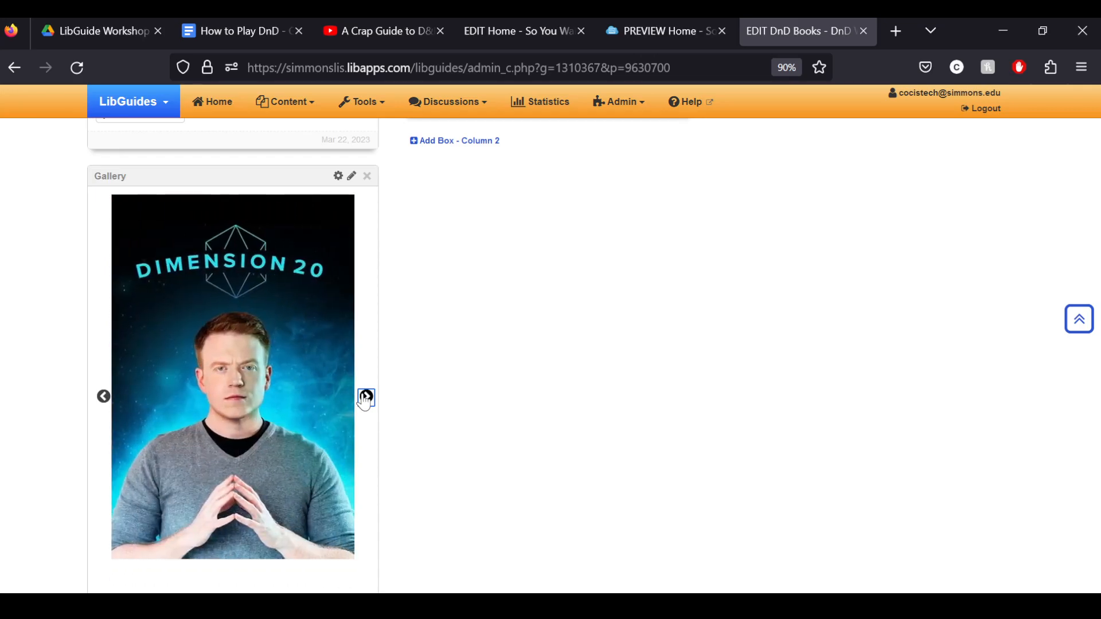
# - Add the slide details text Test to the Dimension 20 slide, save it and return to the guide
pyautogui.click(337, 176)
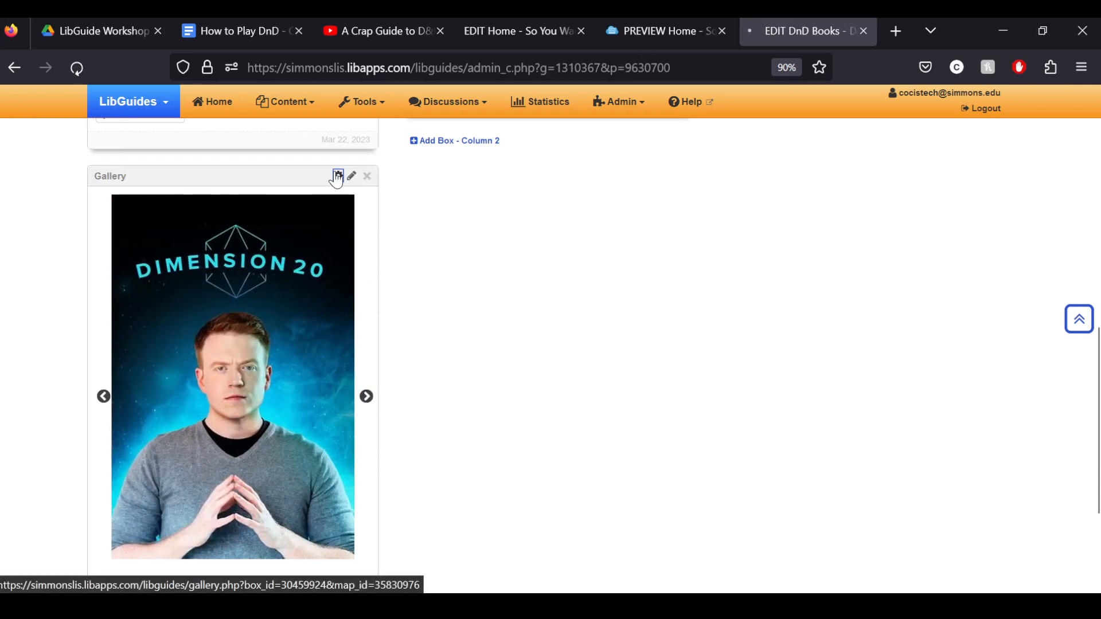
pyautogui.scroll(-3, 436, 394)
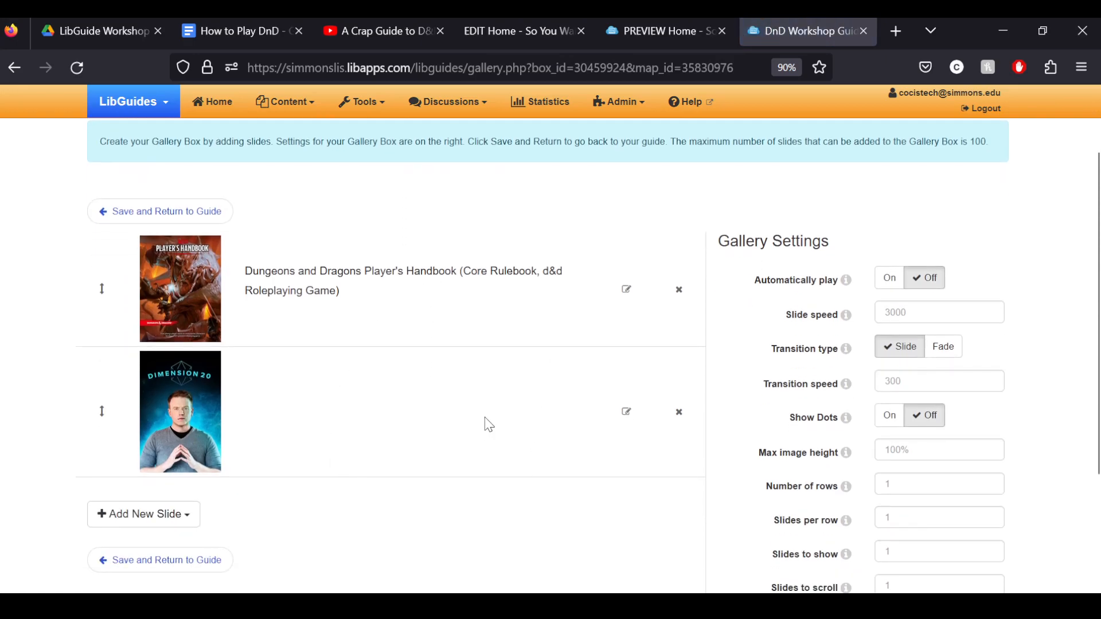
pyautogui.click(626, 411)
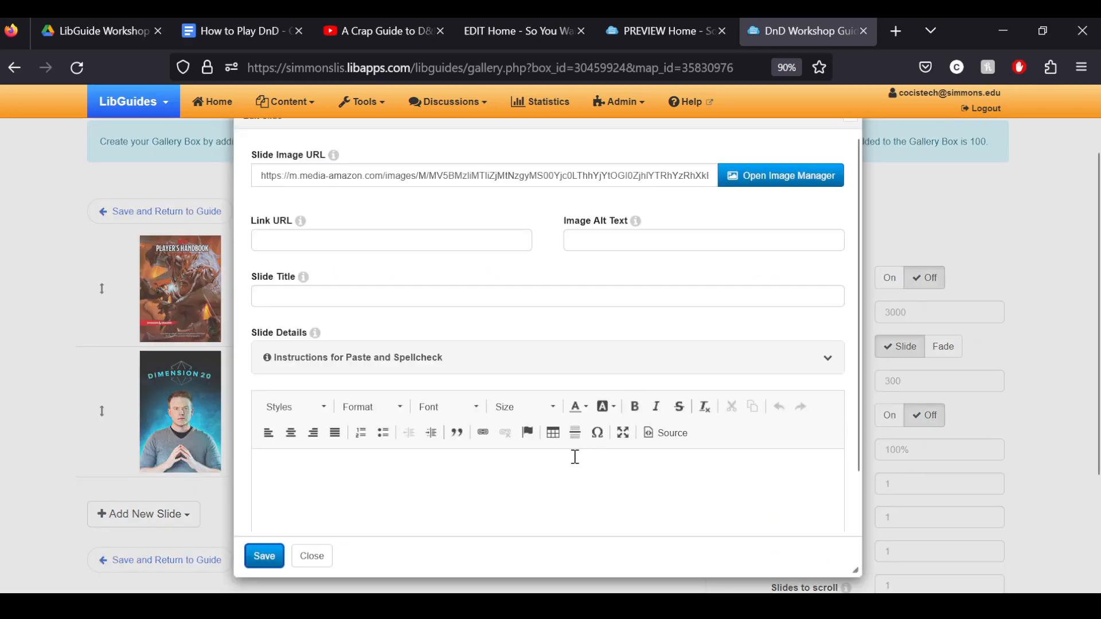
pyautogui.click(515, 470)
pyautogui.write('Rest')
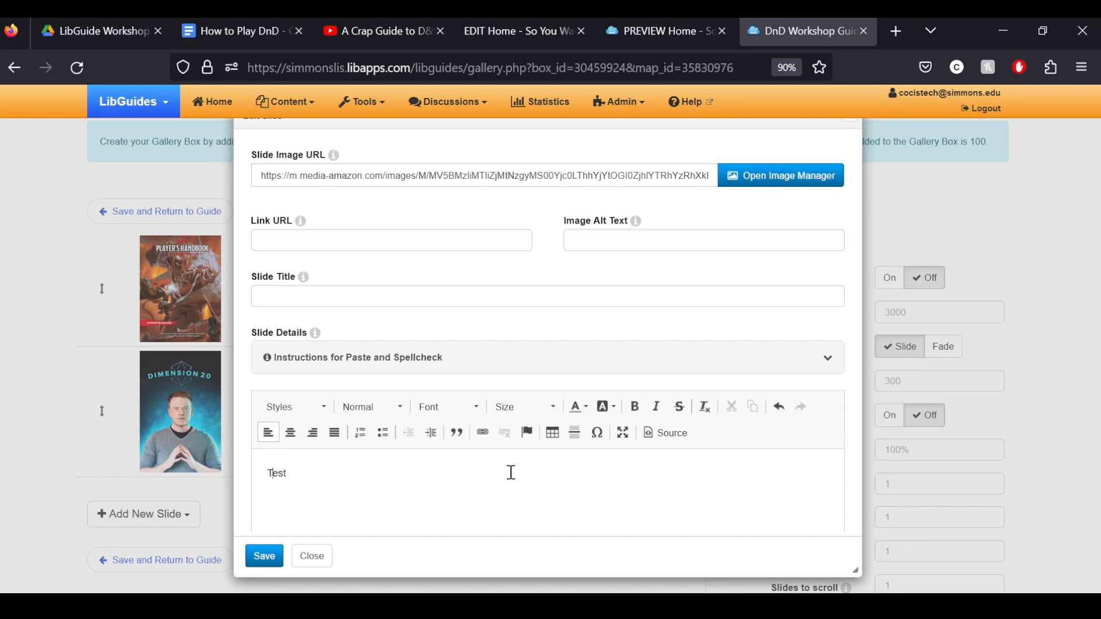
pyautogui.click(265, 556)
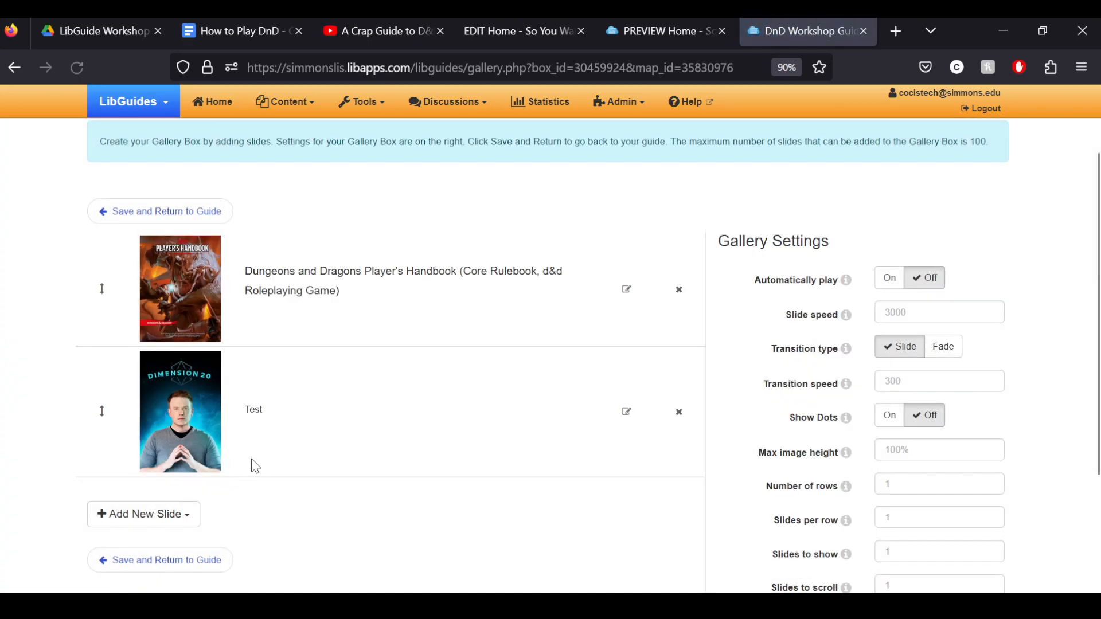
pyautogui.click(103, 560)
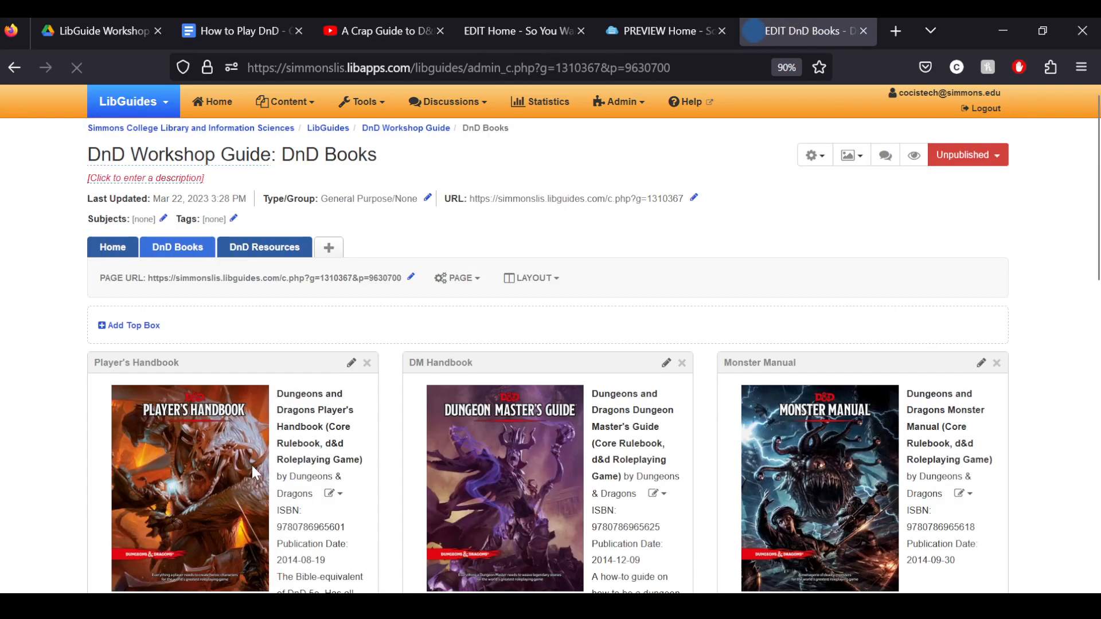
# - Check the Dimension 20 slide's details text by cycling through the Gallery box slides
pyautogui.scroll(-1, 342, 363)
pyautogui.scroll(2, 366, 390)
pyautogui.click(366, 399)
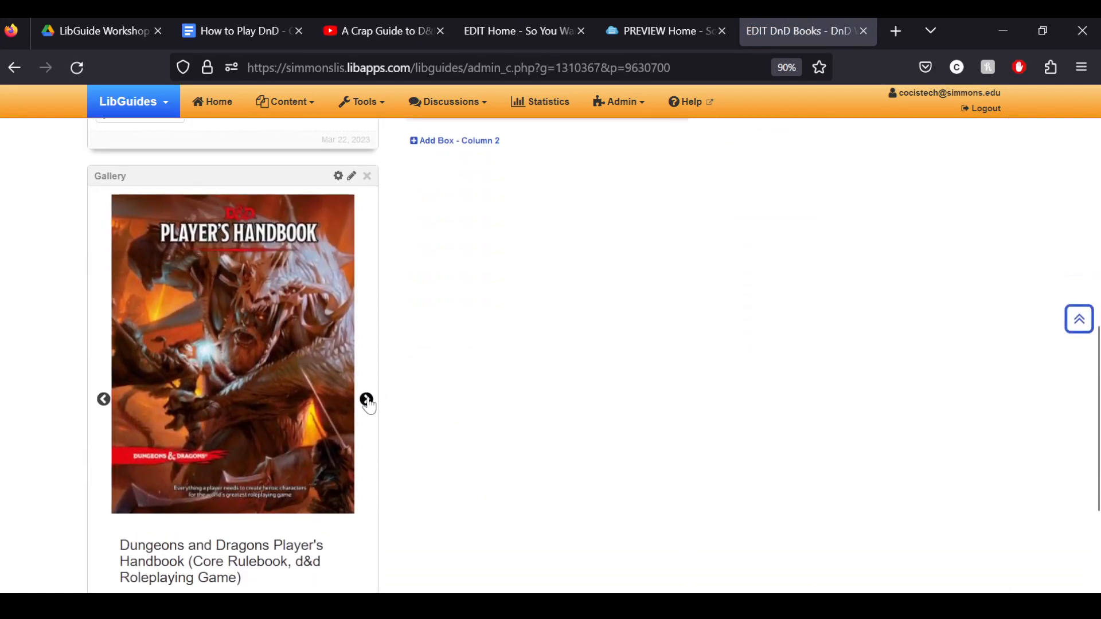
pyautogui.scroll(-1, 97, 506)
pyautogui.scroll(1, 97, 506)
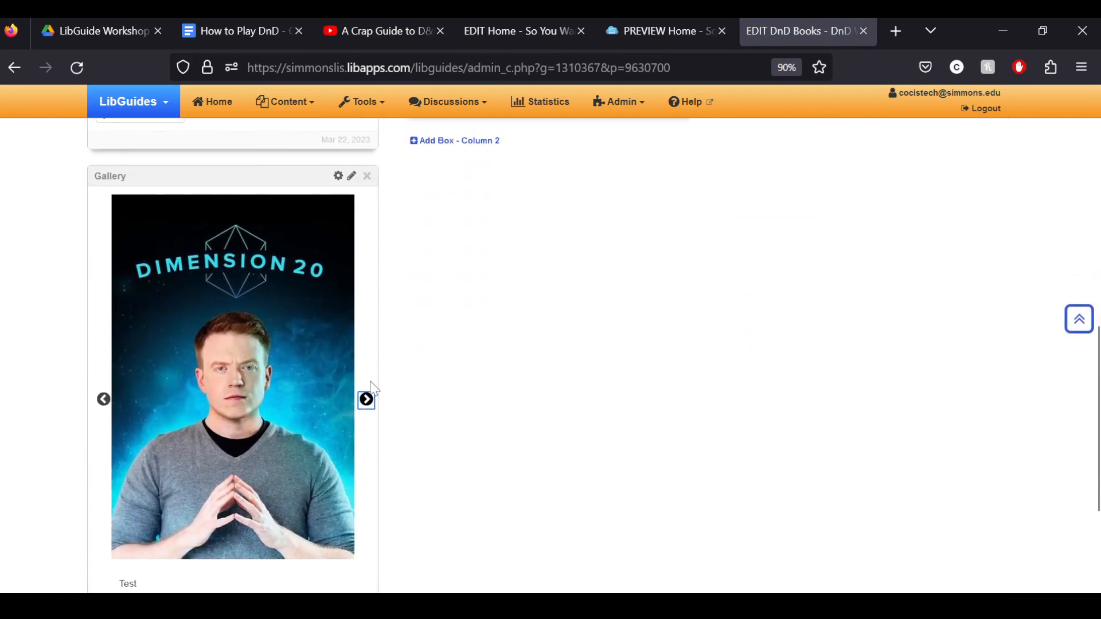
pyautogui.click(366, 399)
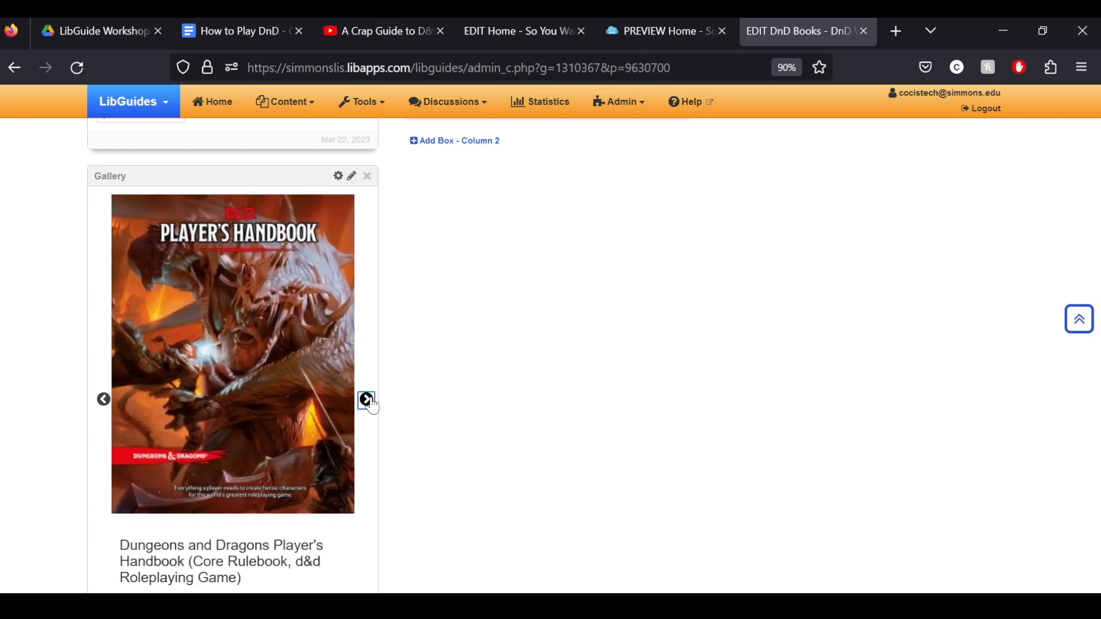
# - Open the Home page of the DnD Workshop Guide for editing
pyautogui.scroll(10, 220, 326)
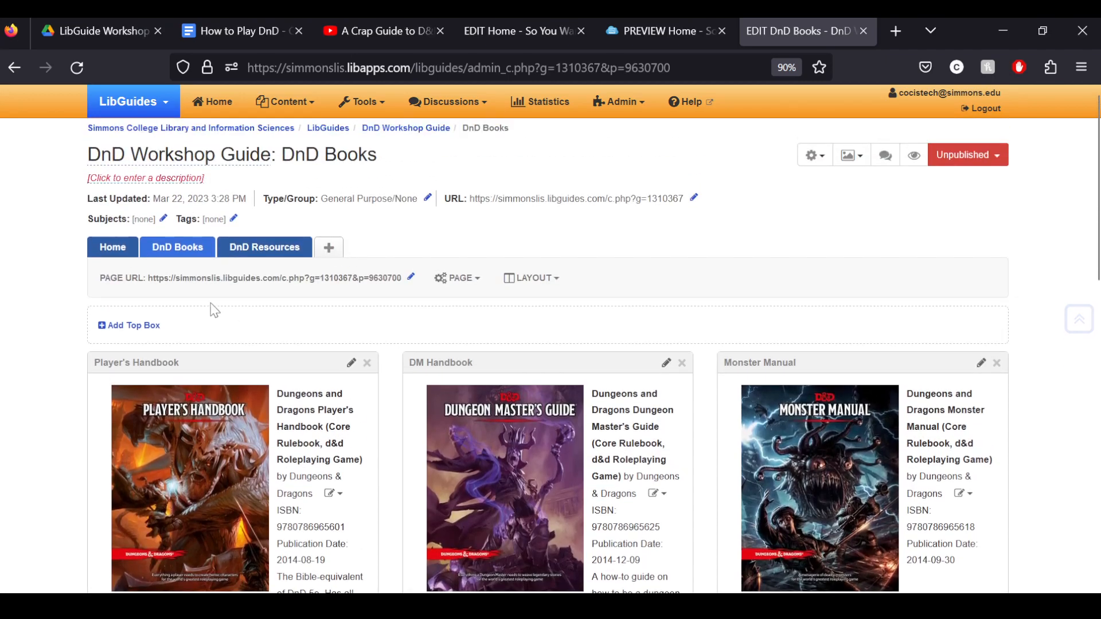
pyautogui.click(125, 258)
pyautogui.scroll(-10, 127, 293)
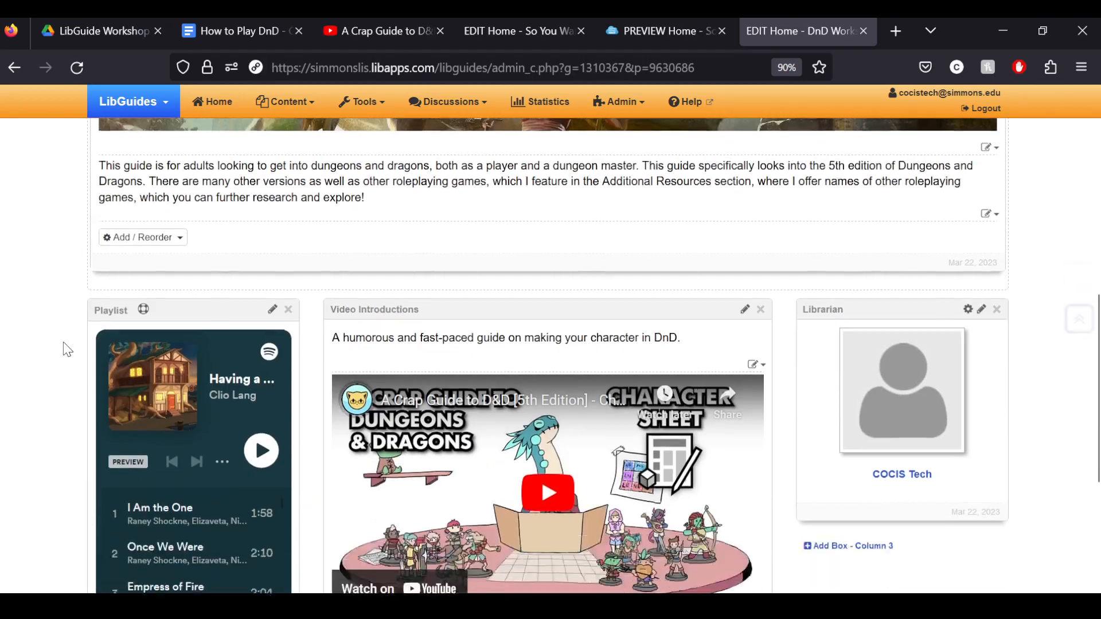
# - Examine the Book, Resource and Show tabs of the Best Bet box in the prototype guide's preview
pyautogui.click(511, 25)
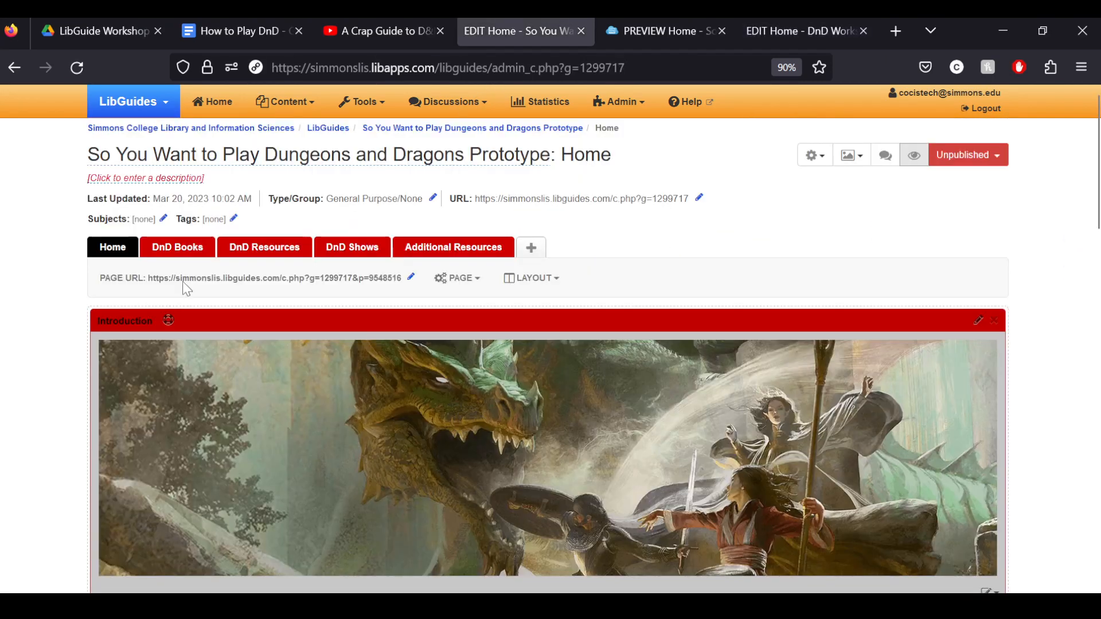
pyautogui.scroll(-3, 24, 444)
pyautogui.click(655, 34)
pyautogui.scroll(-10, 23, 416)
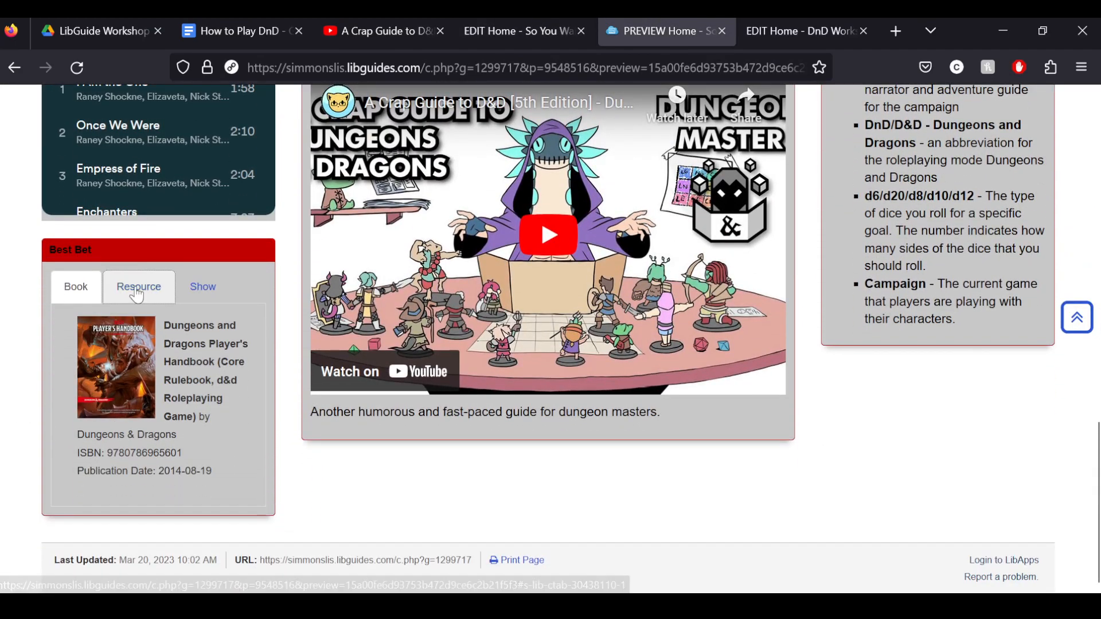
pyautogui.click(137, 295)
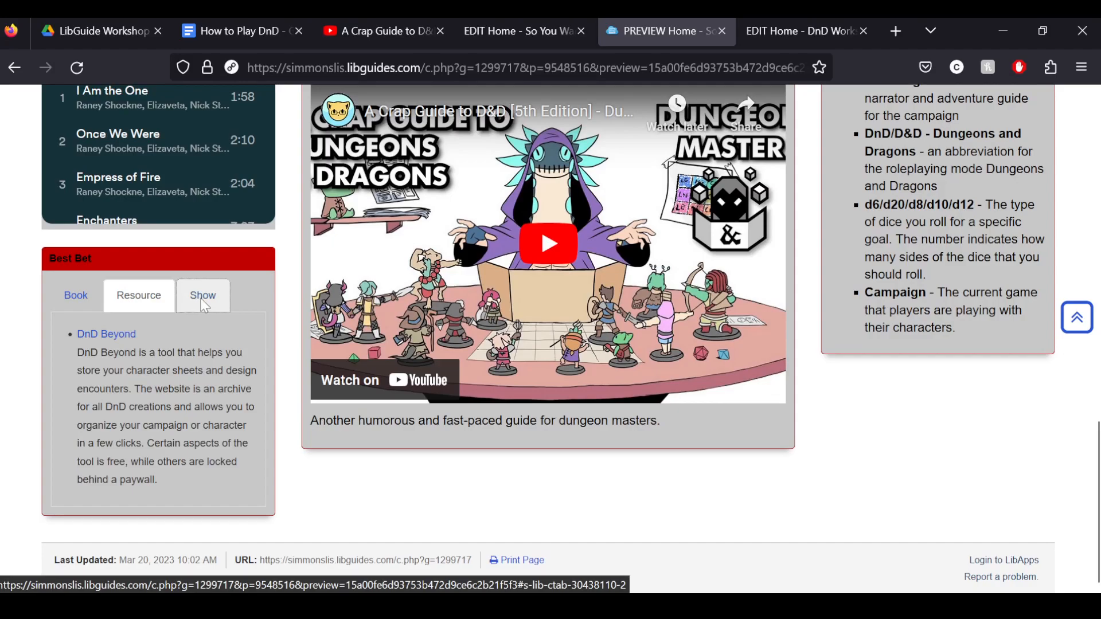
pyautogui.click(201, 297)
pyautogui.click(69, 315)
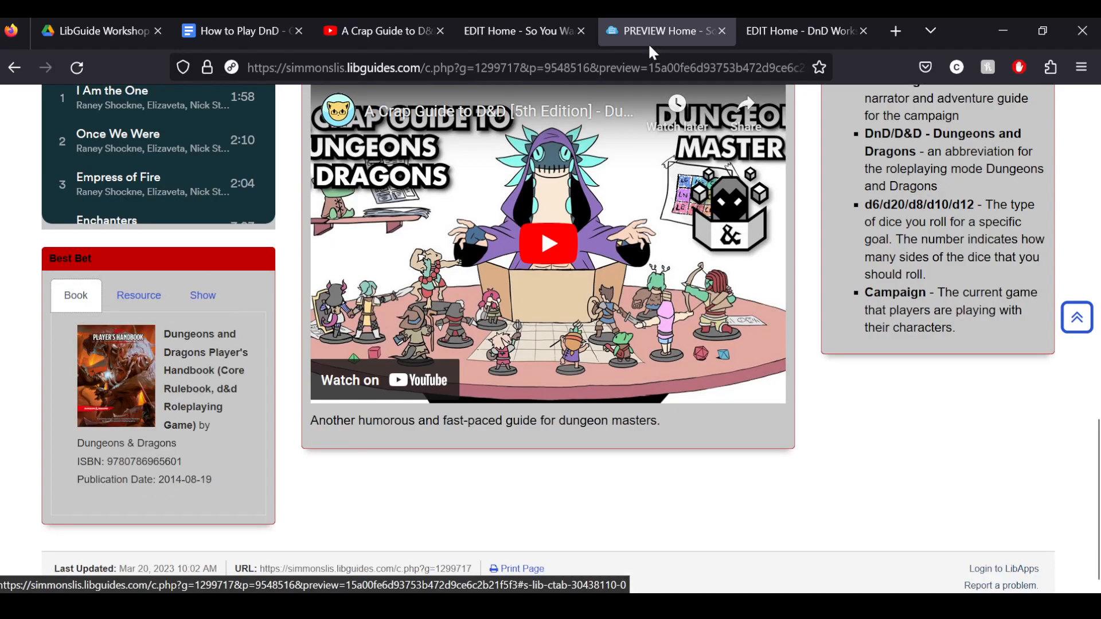
# - Add a Tabbed box named Best Bet at the end of column 1 on the DnD Workshop Guide's Home page
pyautogui.click(785, 30)
pyautogui.click(138, 478)
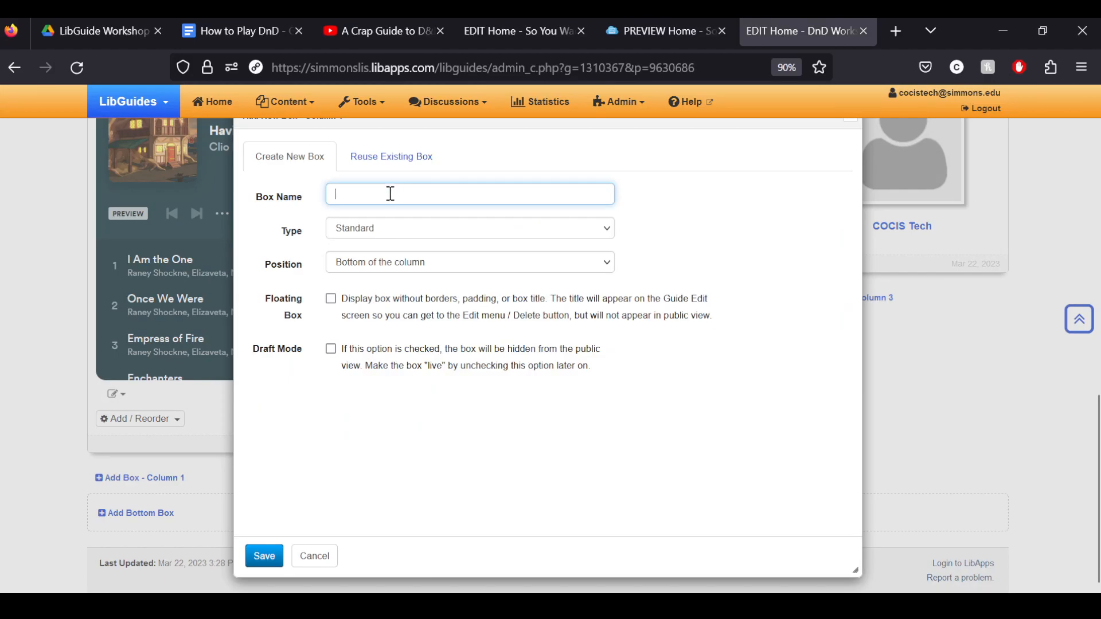
pyautogui.write('Best')
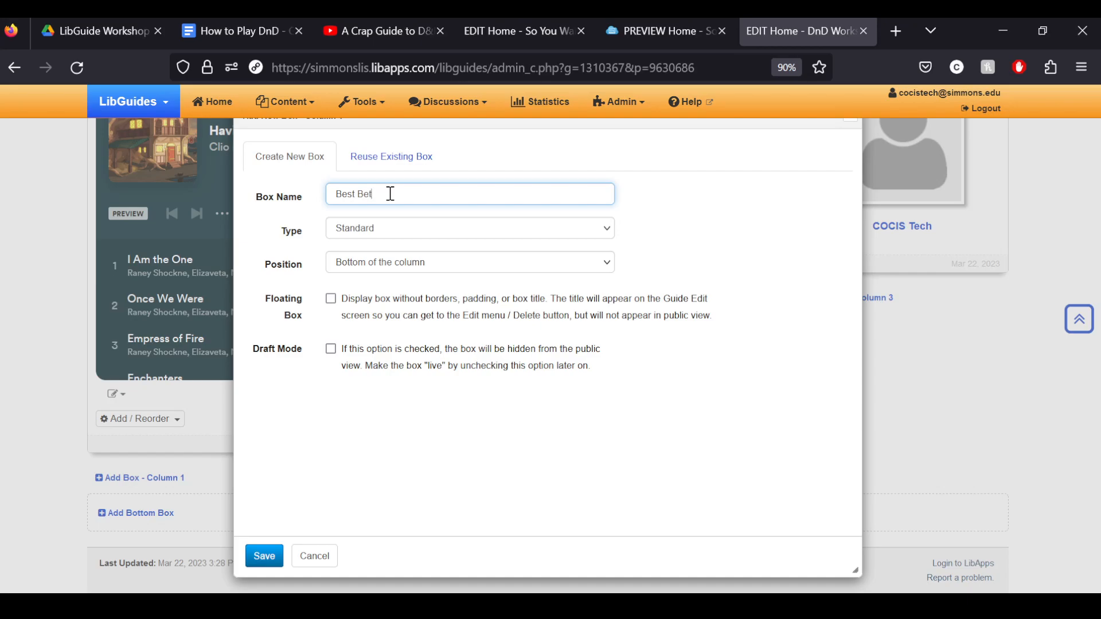
pyautogui.write(' Bet')
pyautogui.press('Tab')
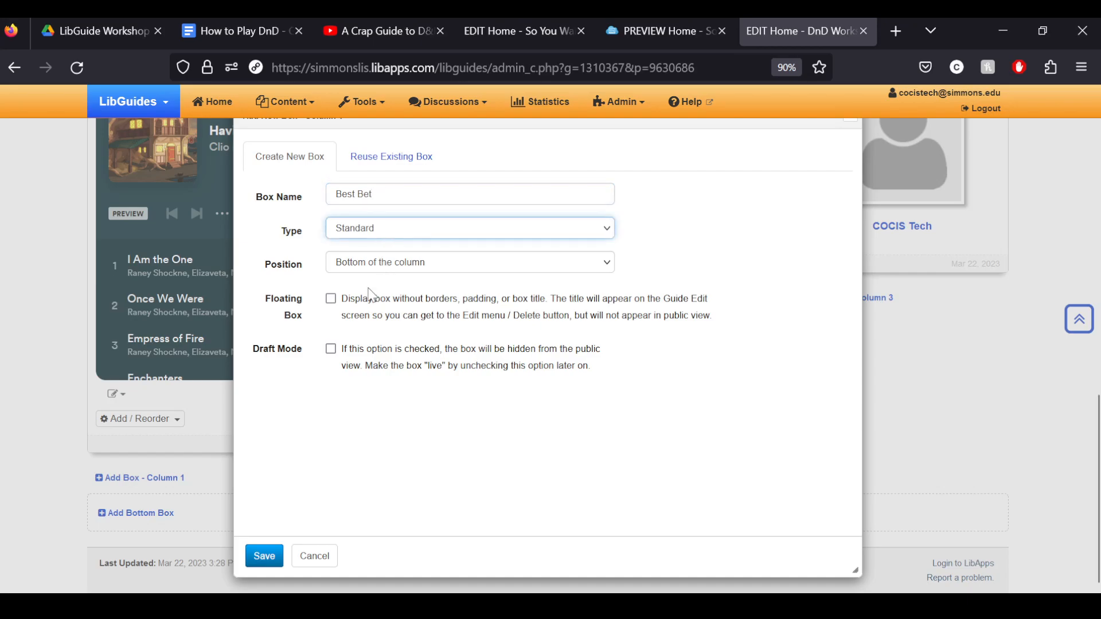
pyautogui.press('Down')
pyautogui.click(267, 555)
pyautogui.scroll(-3, 174, 511)
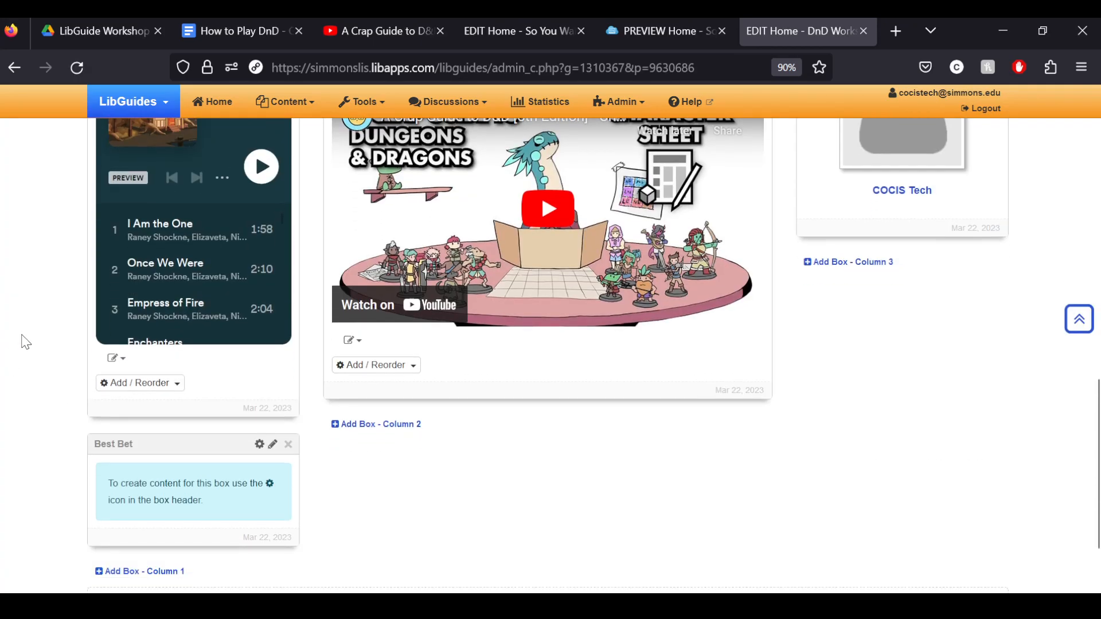
# - Open the Best Bet box's tab editor, set the page zoom to 80%, and return to the Home page in edit mode
pyautogui.click(258, 351)
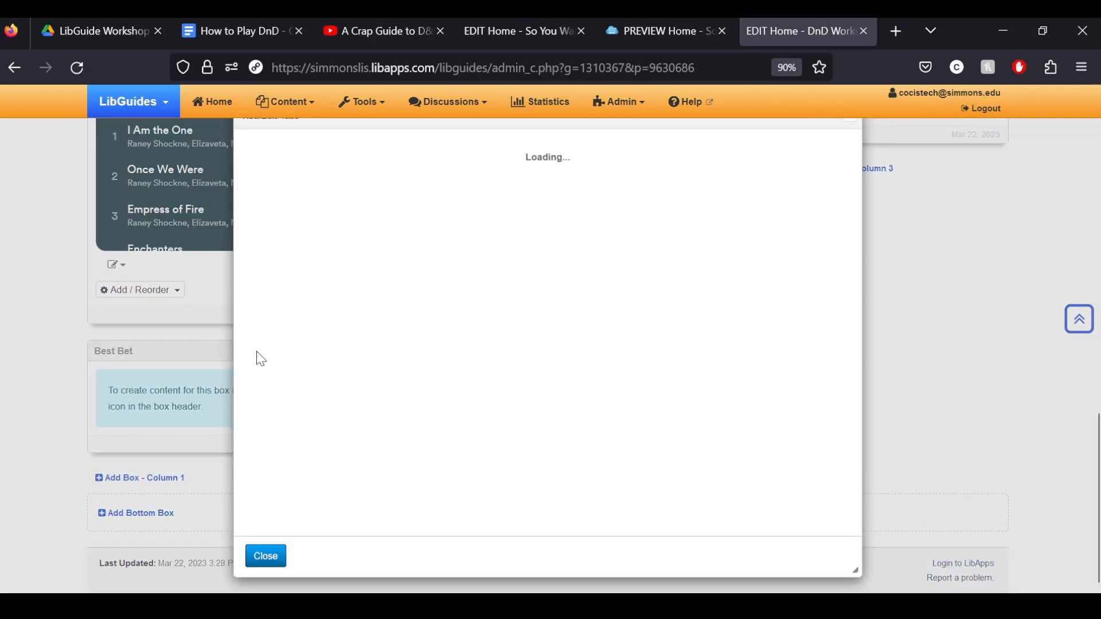
pyautogui.scroll(2, 321, 258)
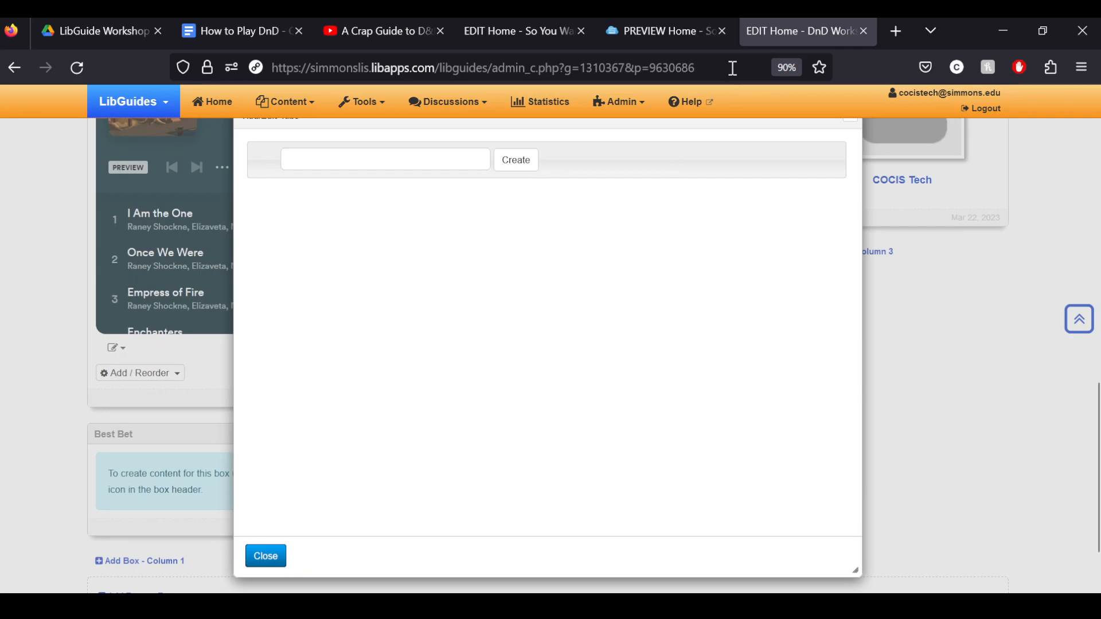
pyautogui.click(789, 68)
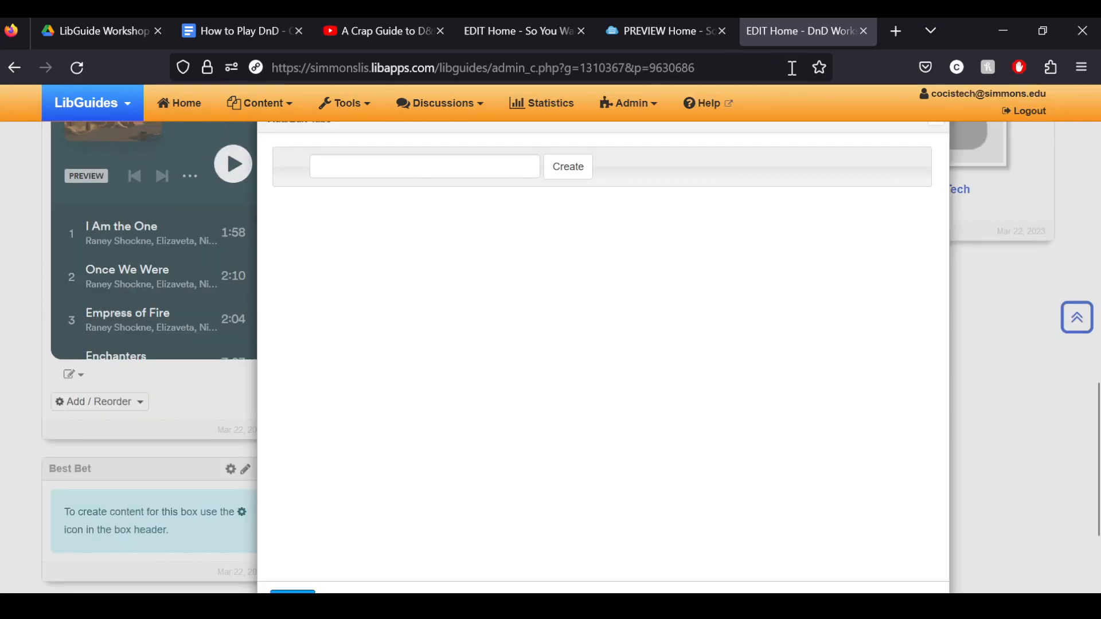
pyautogui.click(792, 68)
pyautogui.click(958, 277)
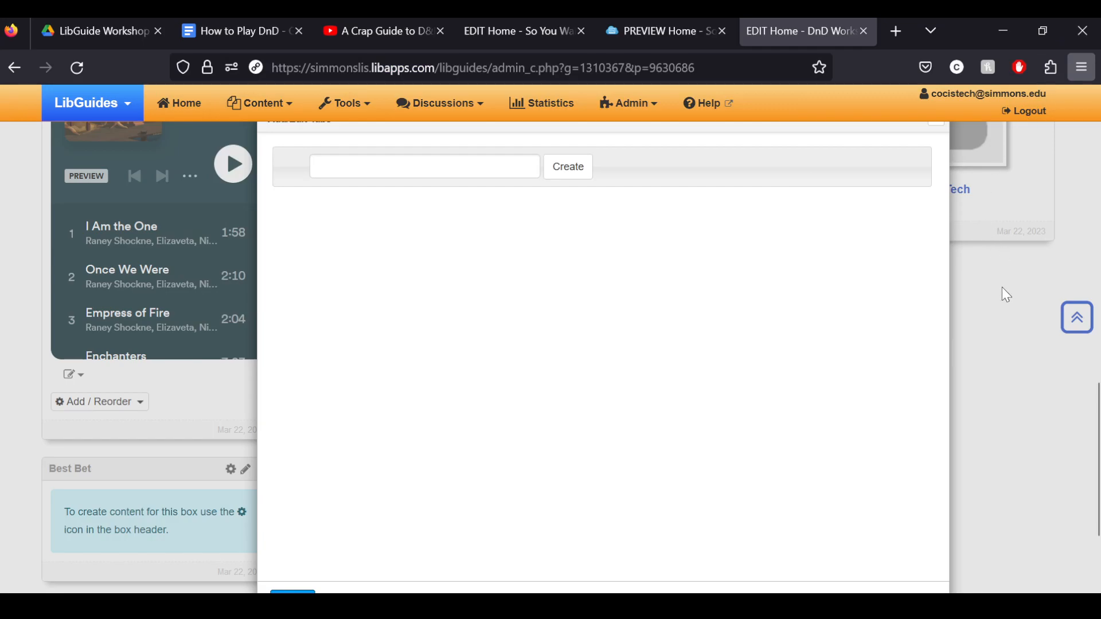
pyautogui.hotkey('ctrl', '-')
pyautogui.hotkey('ctrl', '-')
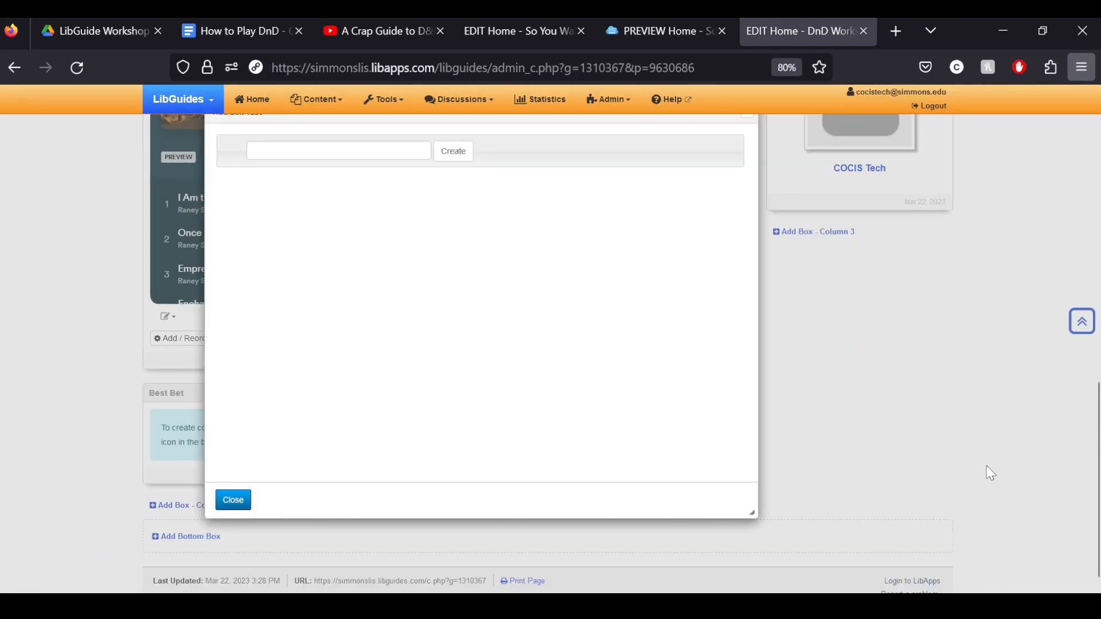
pyautogui.scroll(2, 344, 195)
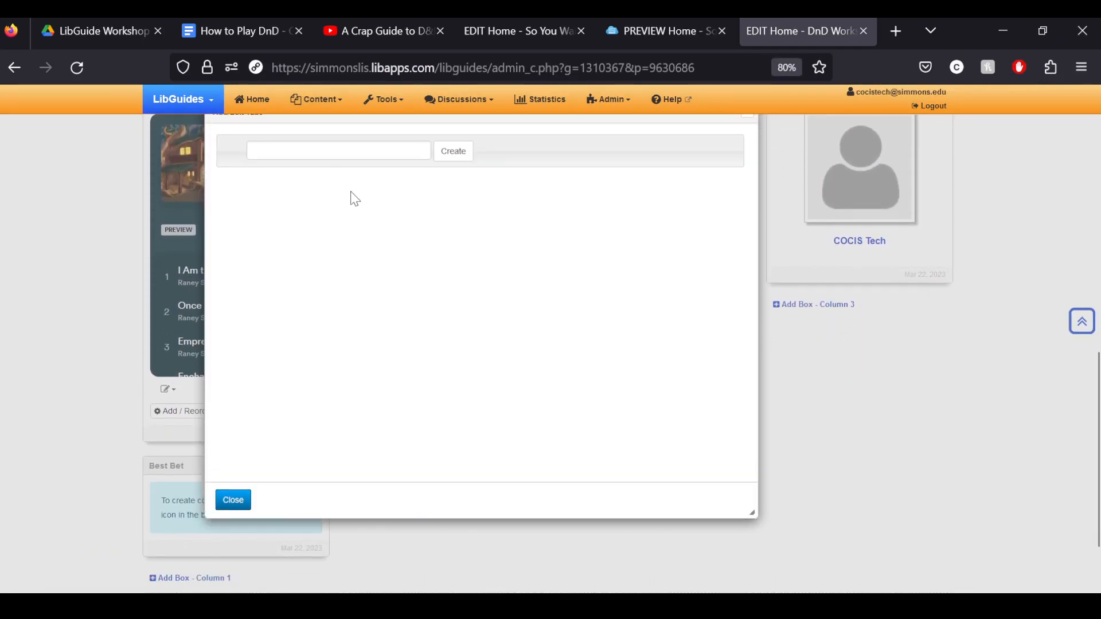
pyautogui.click(255, 105)
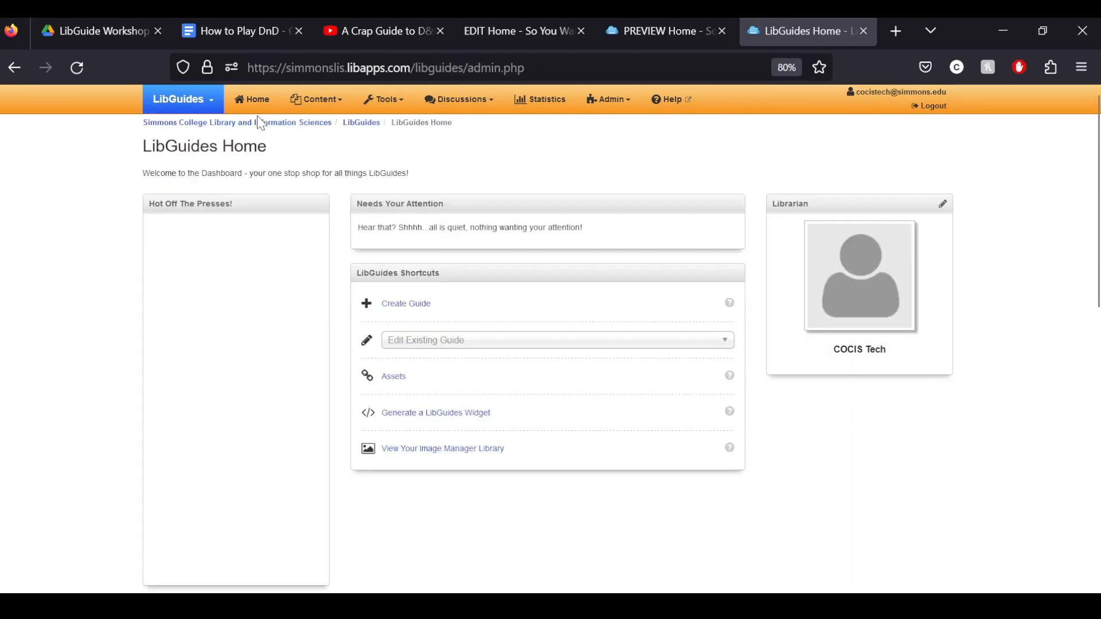
pyautogui.click(14, 67)
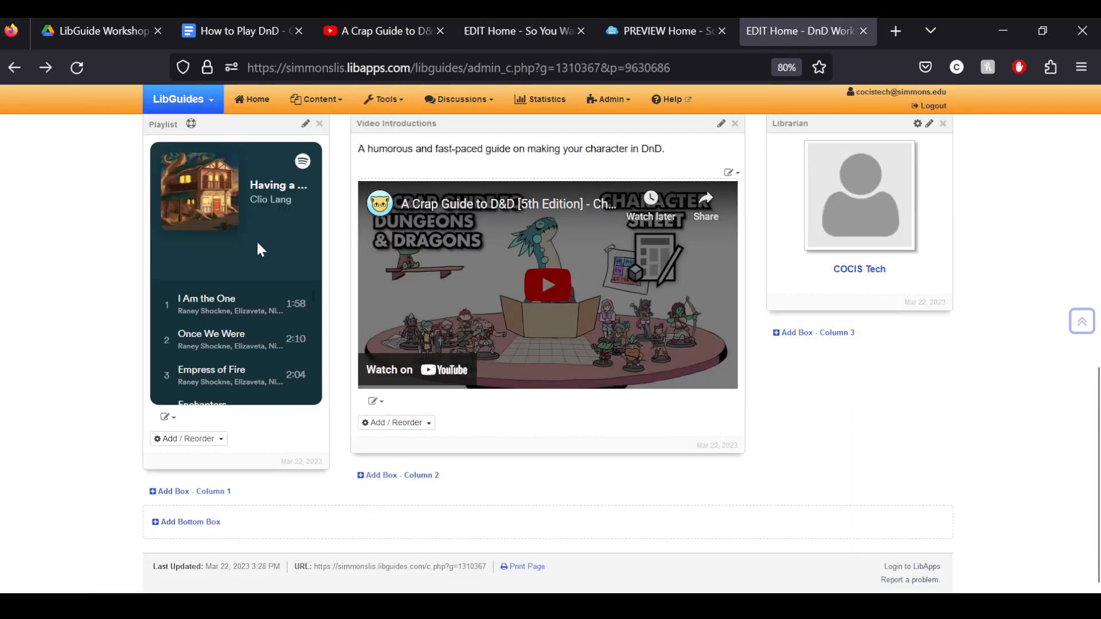
# - Create another Tabbed box named Best Bet in column 1 with its position at the bottom of the column
pyautogui.click(205, 493)
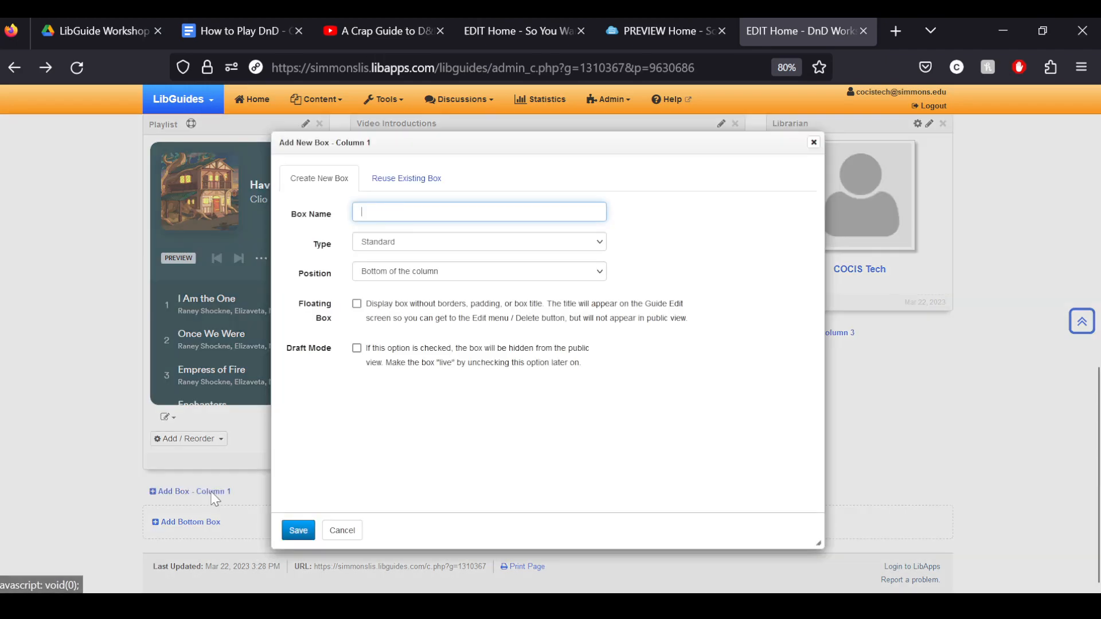
pyautogui.write('Best Bet')
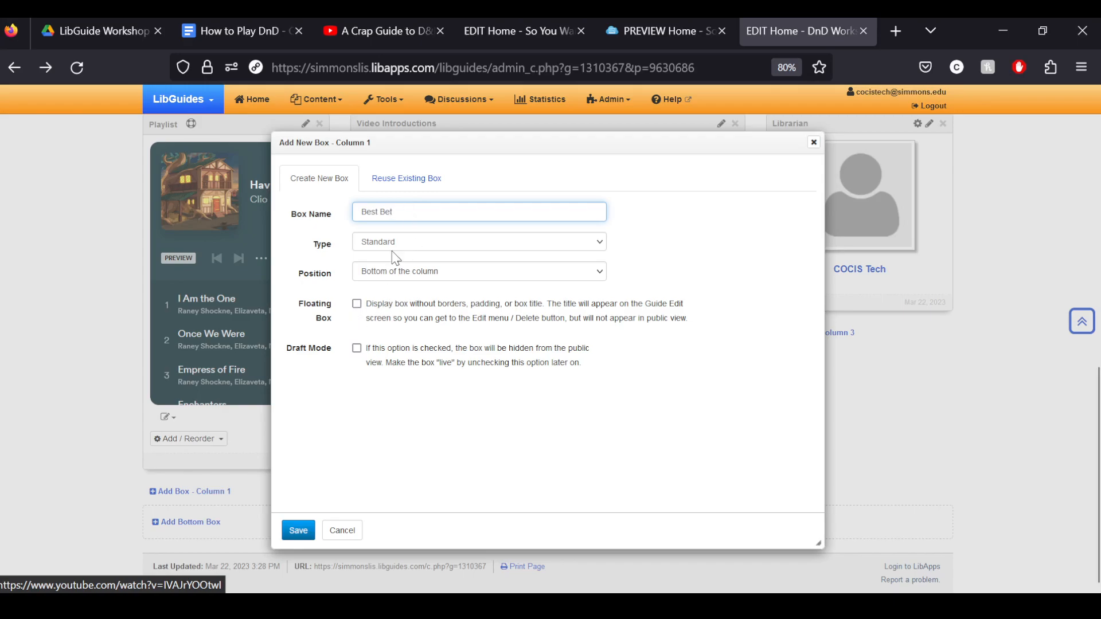
pyautogui.press('Tab')
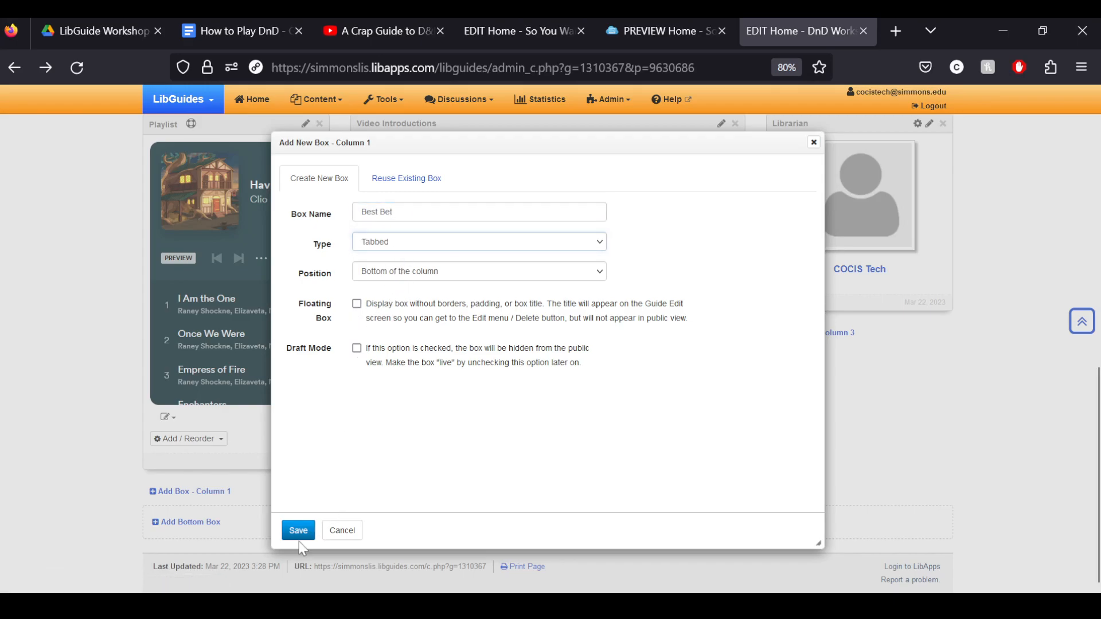
pyautogui.click(298, 532)
pyautogui.scroll(-3, 299, 516)
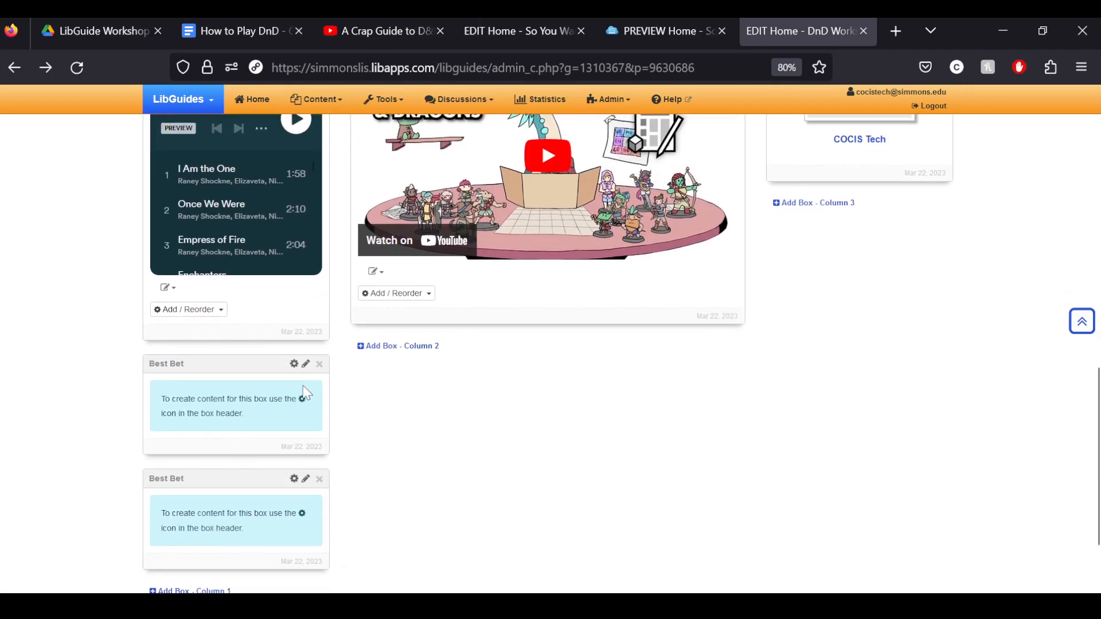
# - Delete the duplicate lower Best Bet box from column 1, acknowledging that this cannot be undone
pyautogui.click(319, 479)
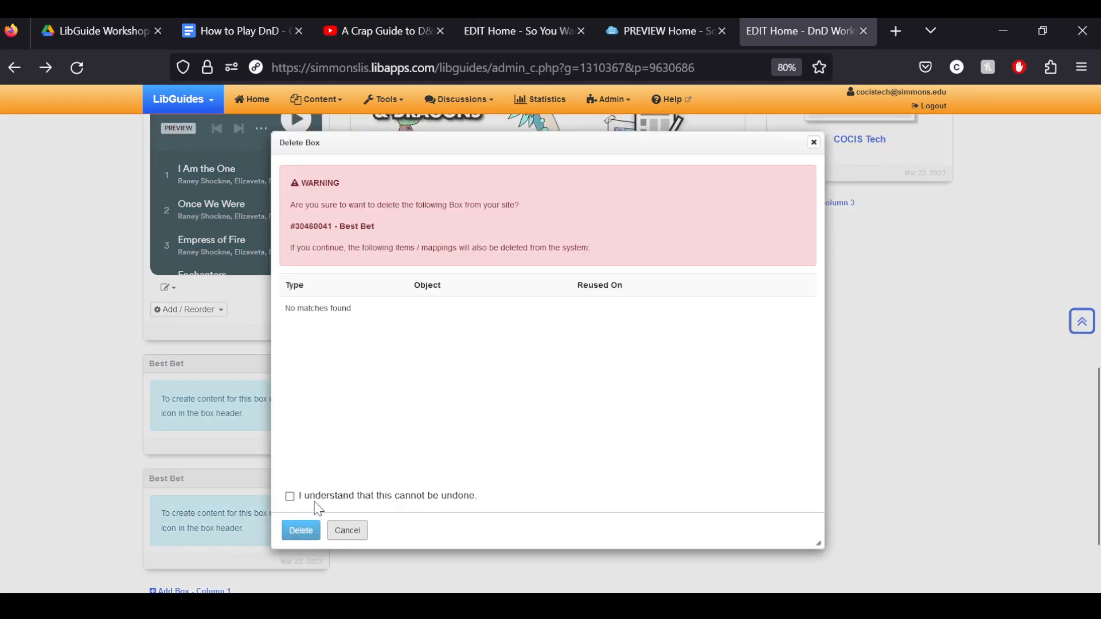
pyautogui.click(289, 496)
pyautogui.click(300, 530)
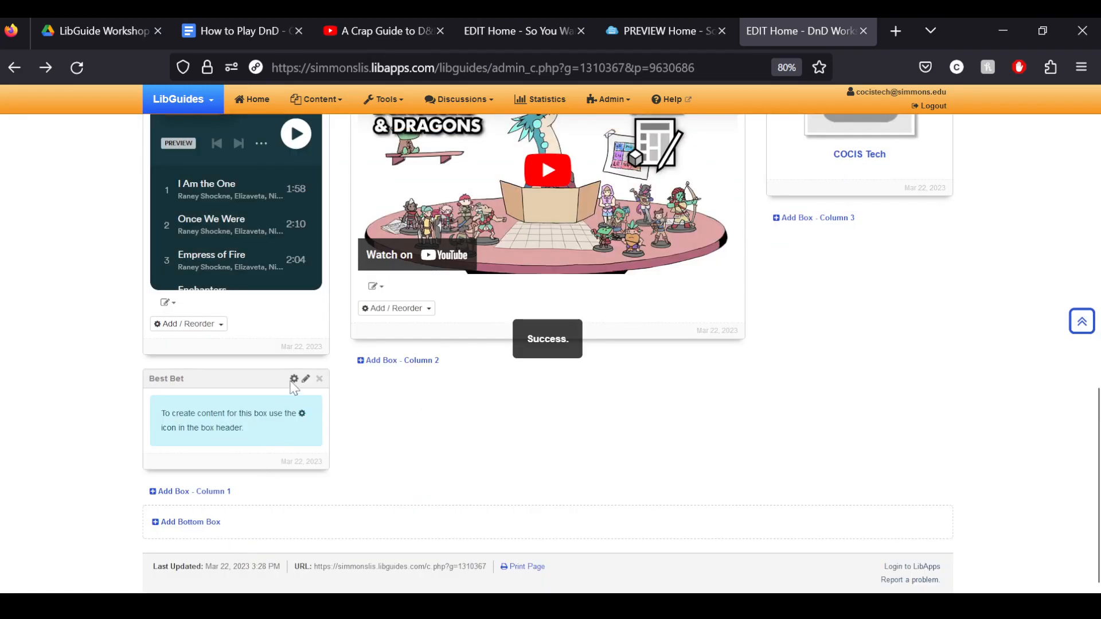
# - Create the tabs Book and Show in the Best Bet box and save their positions
pyautogui.click(292, 376)
pyautogui.click(391, 185)
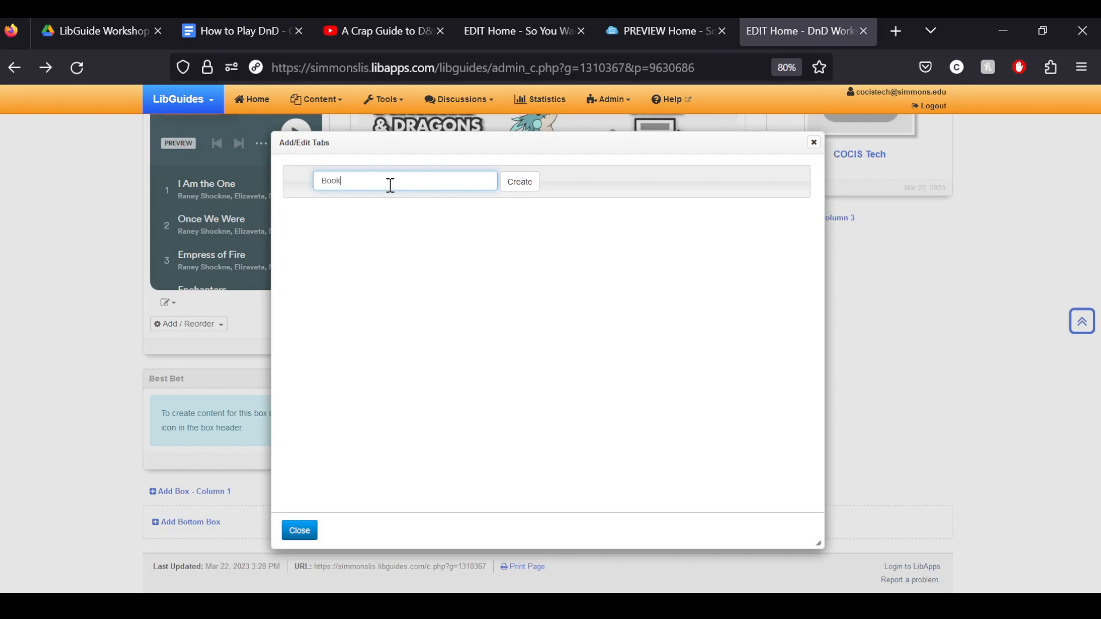
pyautogui.click(536, 186)
pyautogui.click(408, 216)
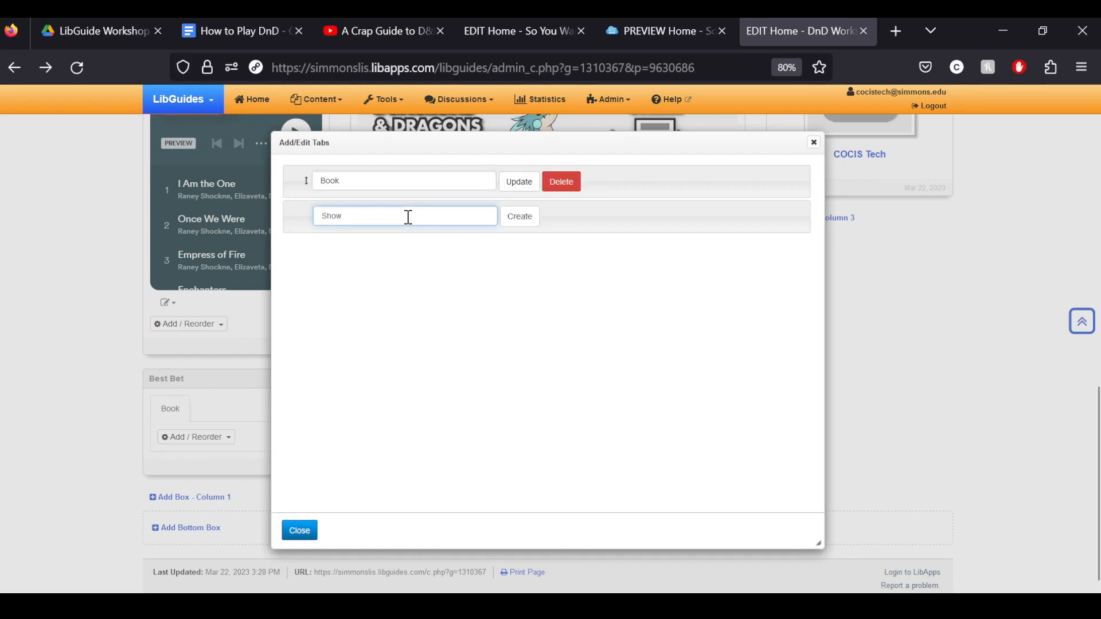
pyautogui.click(519, 217)
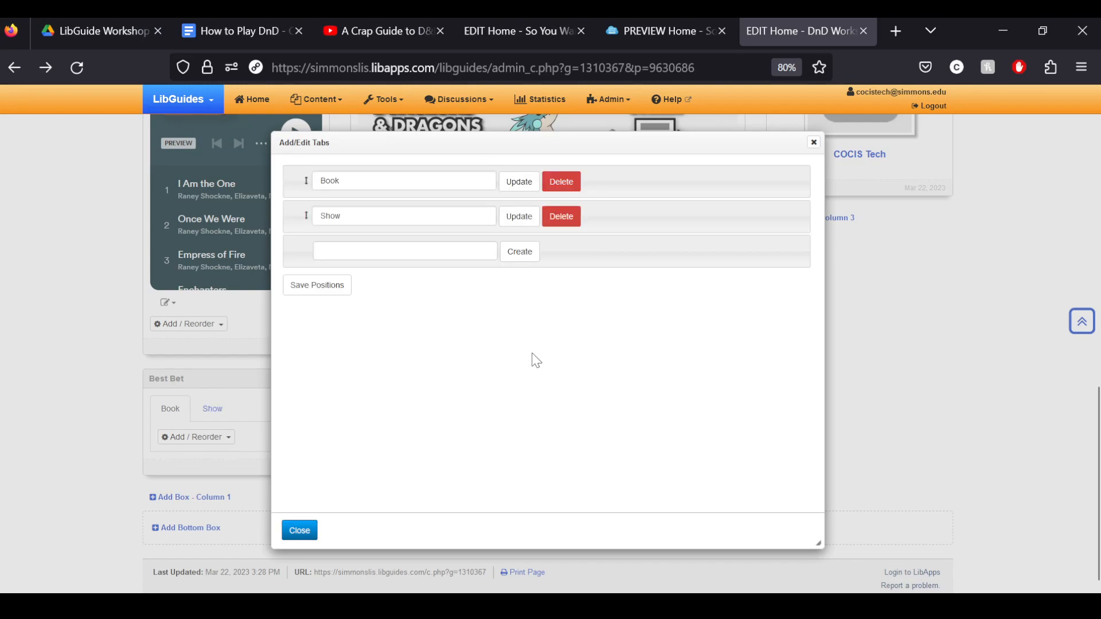
pyautogui.click(303, 293)
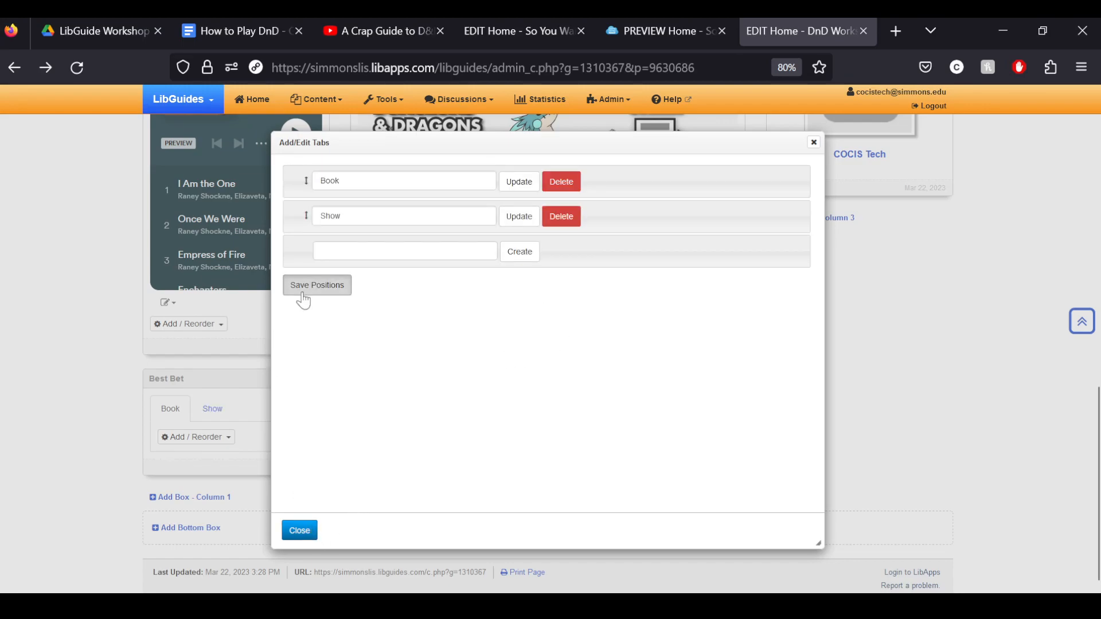
pyautogui.click(300, 529)
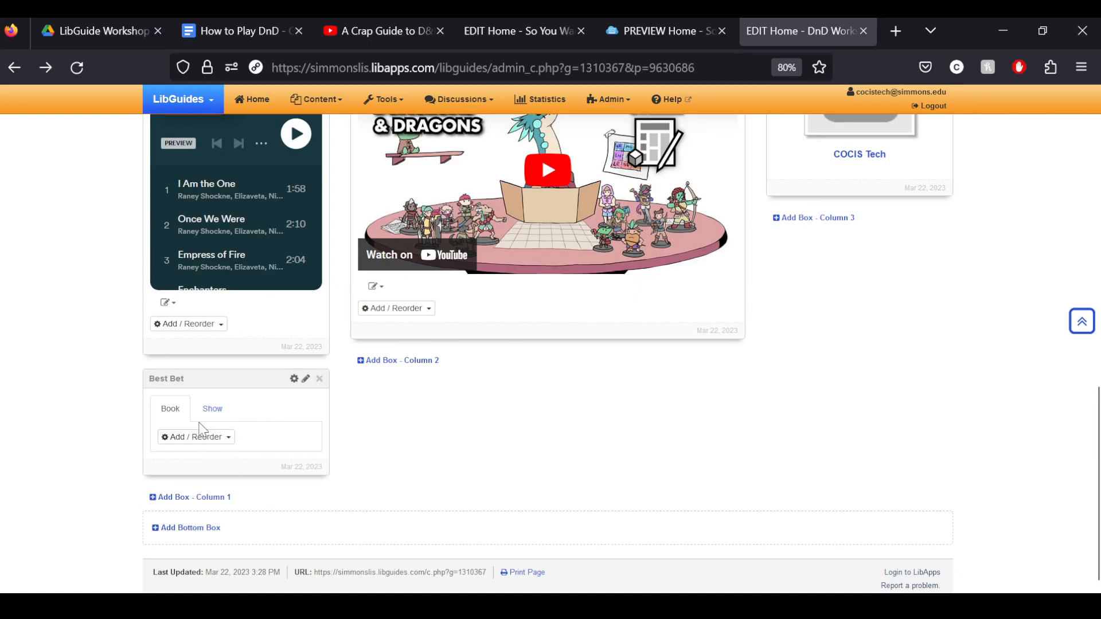
# - Examine the Best Bet box's Book and Show tabs and the Media / Widget form for adding content to the Book tab
pyautogui.click(214, 411)
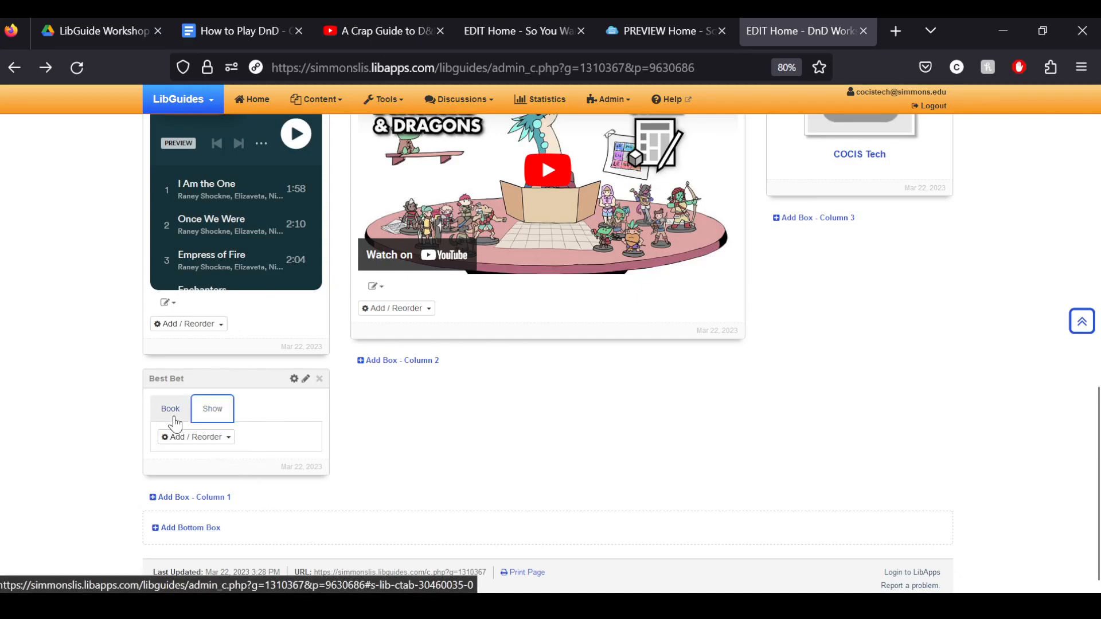
pyautogui.click(175, 418)
pyautogui.click(186, 438)
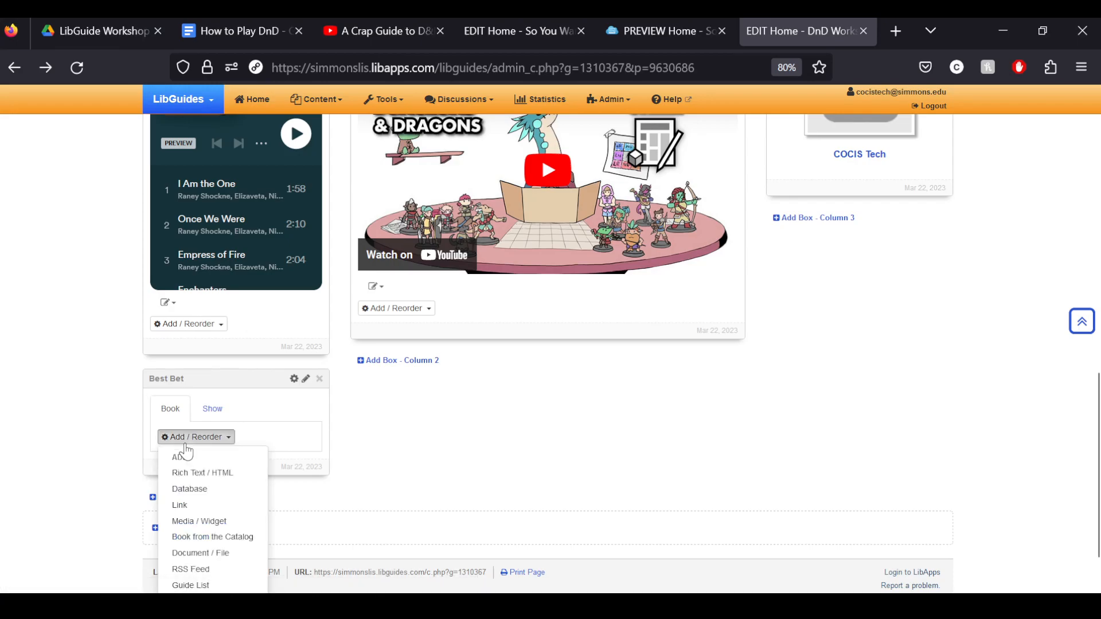
pyautogui.click(196, 520)
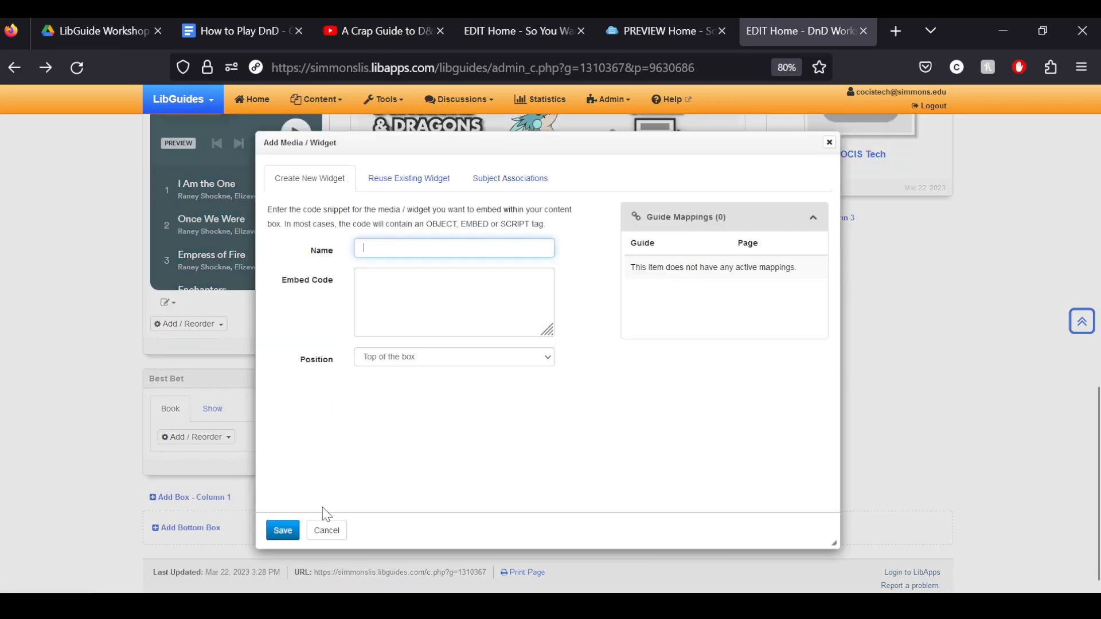
pyautogui.click(327, 531)
pyautogui.scroll(3, 276, 494)
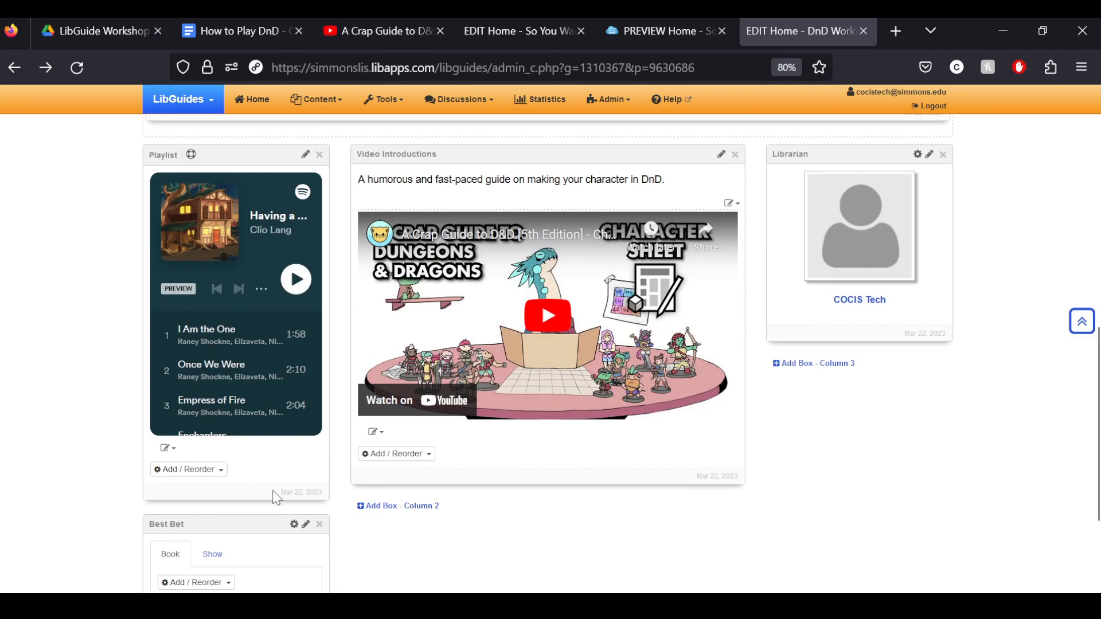
pyautogui.scroll(-3, 123, 498)
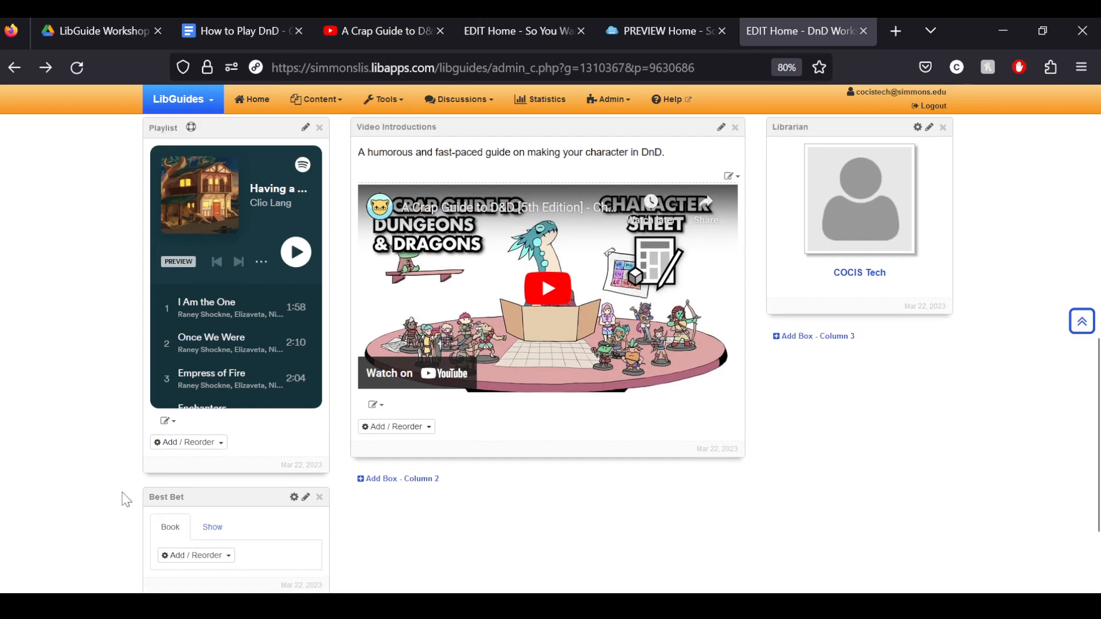
pyautogui.click(206, 414)
pyautogui.click(171, 409)
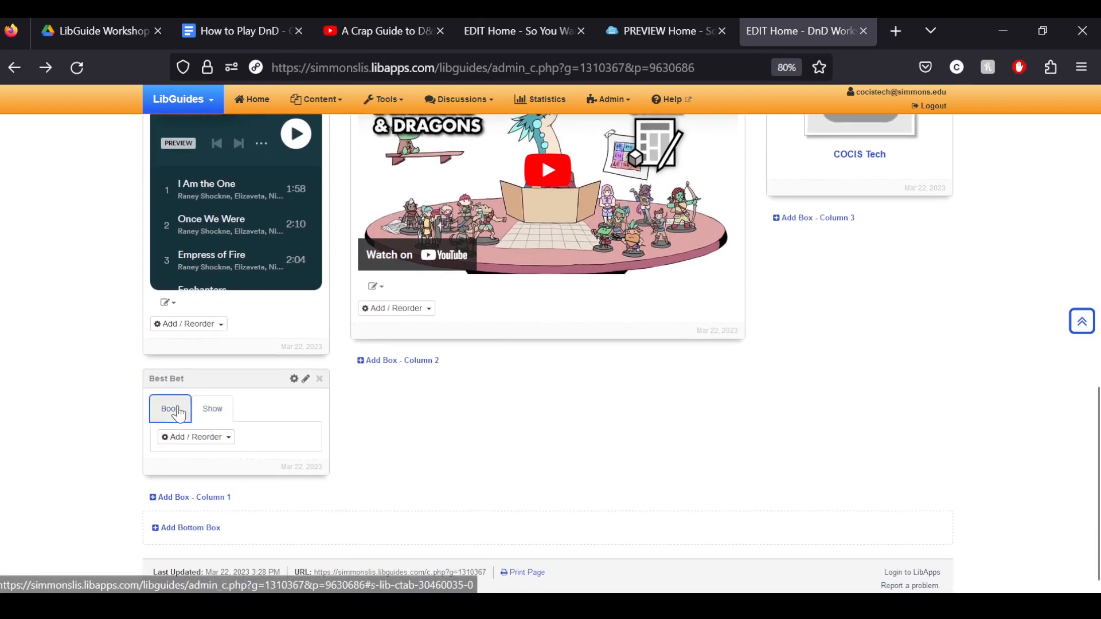
# - Set the shape of the guide's navigation tabs to Round in the Tab & Box Options
pyautogui.scroll(6, 357, 440)
pyautogui.scroll(8, 361, 447)
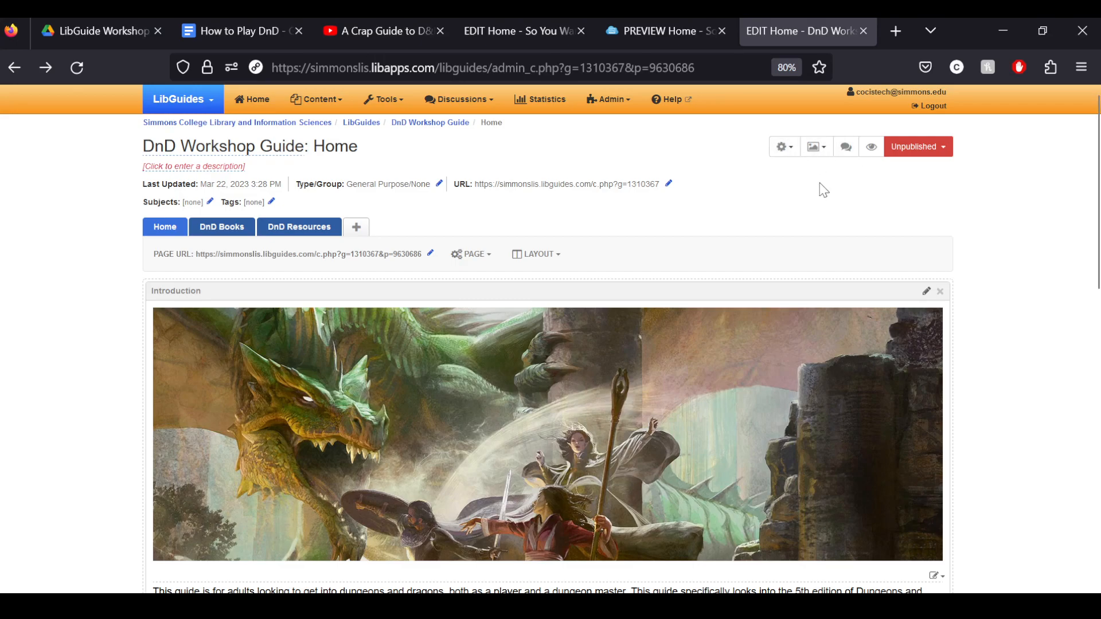
pyautogui.click(783, 150)
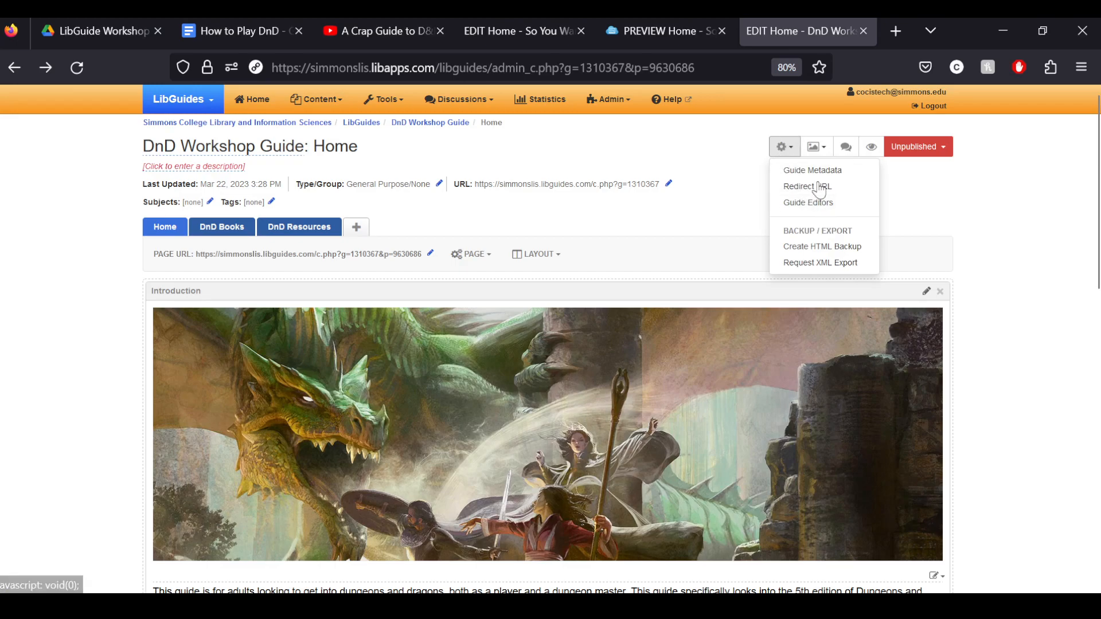
pyautogui.click(816, 147)
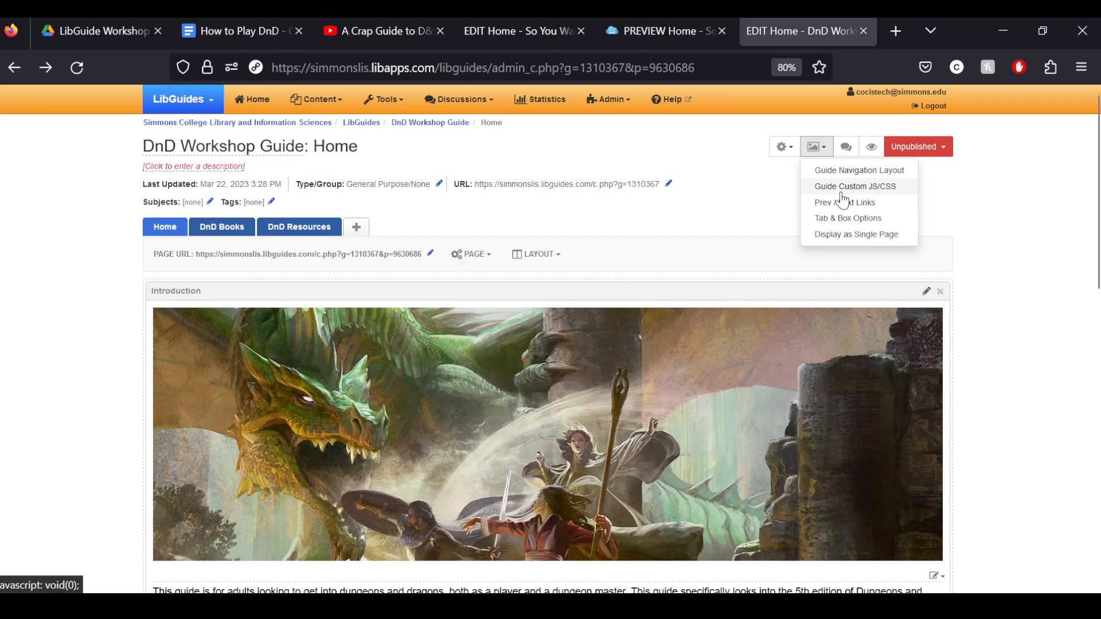
pyautogui.click(848, 219)
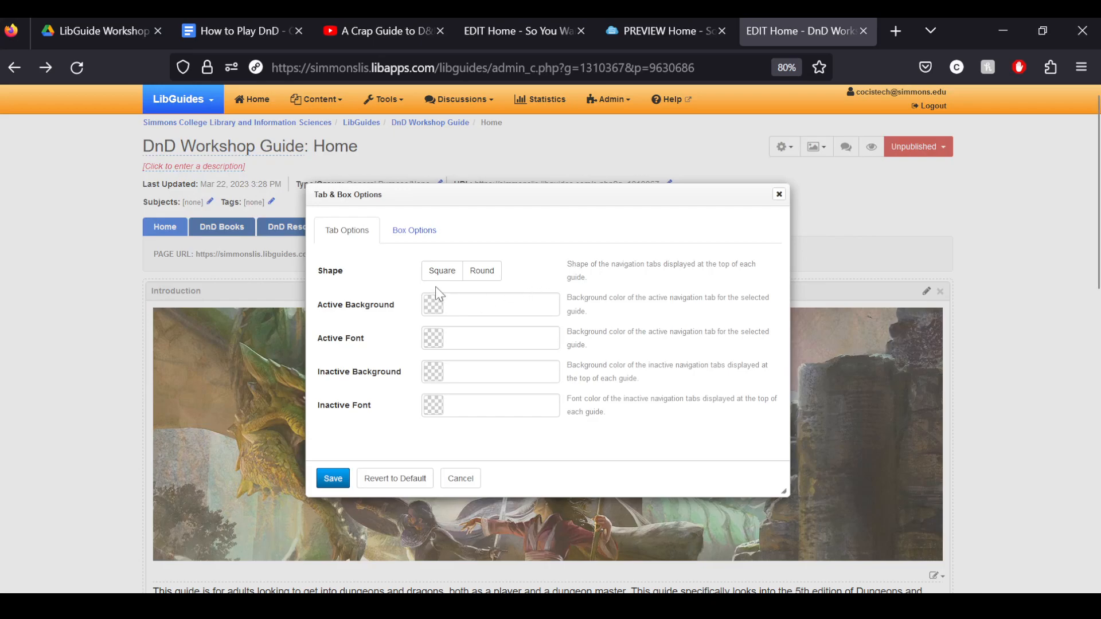
pyautogui.click(442, 271)
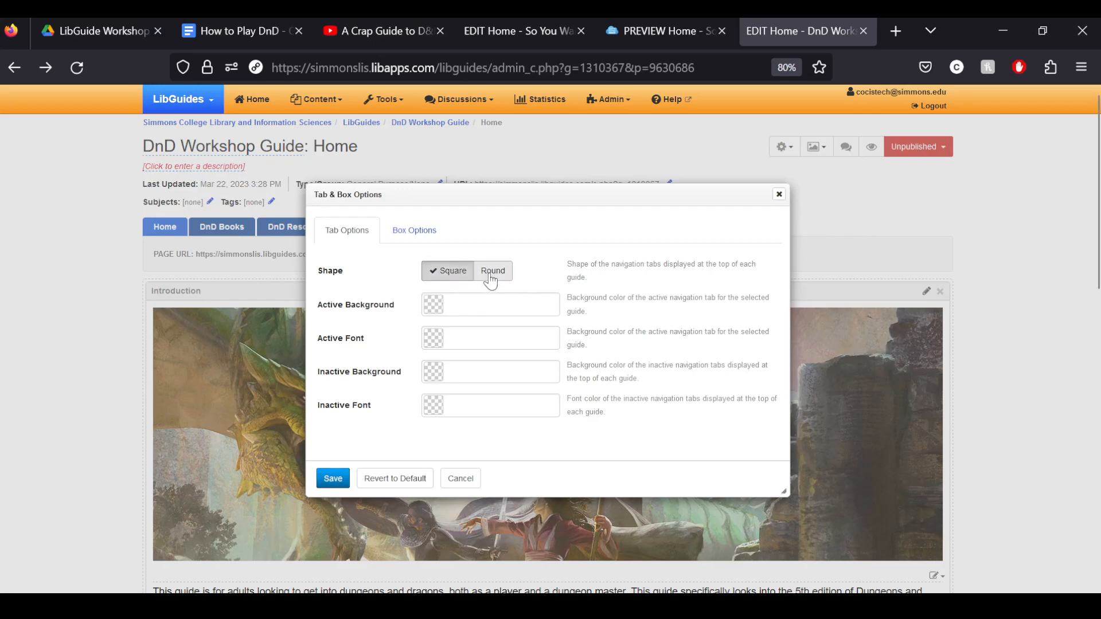
pyautogui.click(490, 274)
# - Set the active navigation tab's background to red (#f50e0e) and its font to black (#000000)
pyautogui.click(431, 312)
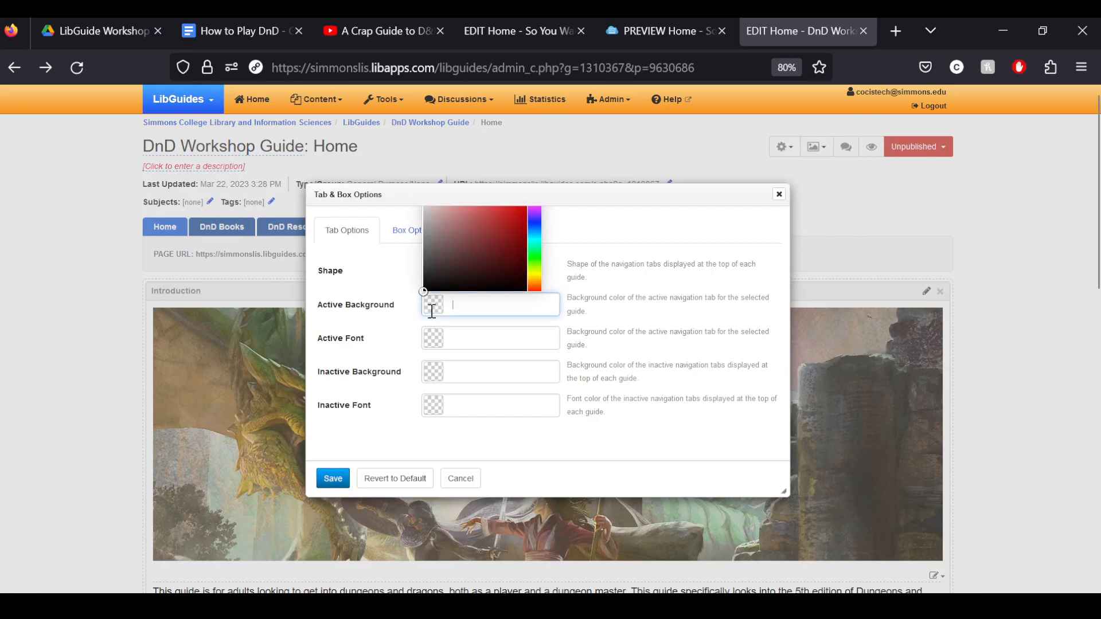
pyautogui.moveTo(470, 246); pyautogui.dragTo(520, 191)
pyautogui.click(439, 338)
pyautogui.click(446, 273)
pyautogui.moveTo(457, 282); pyautogui.dragTo(504, 325)
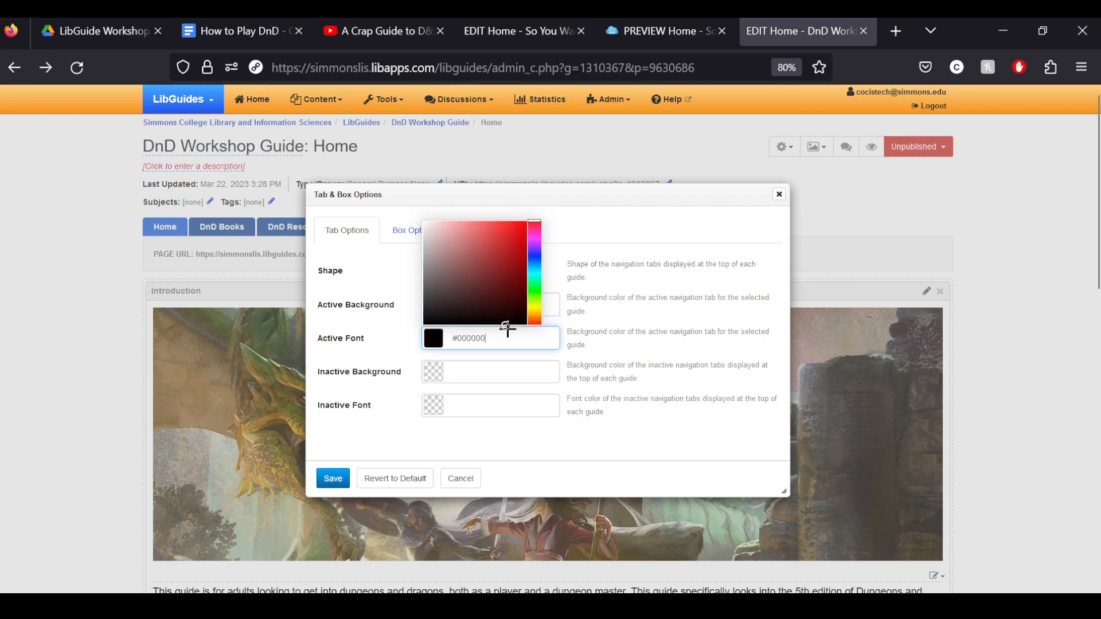
pyautogui.click(324, 437)
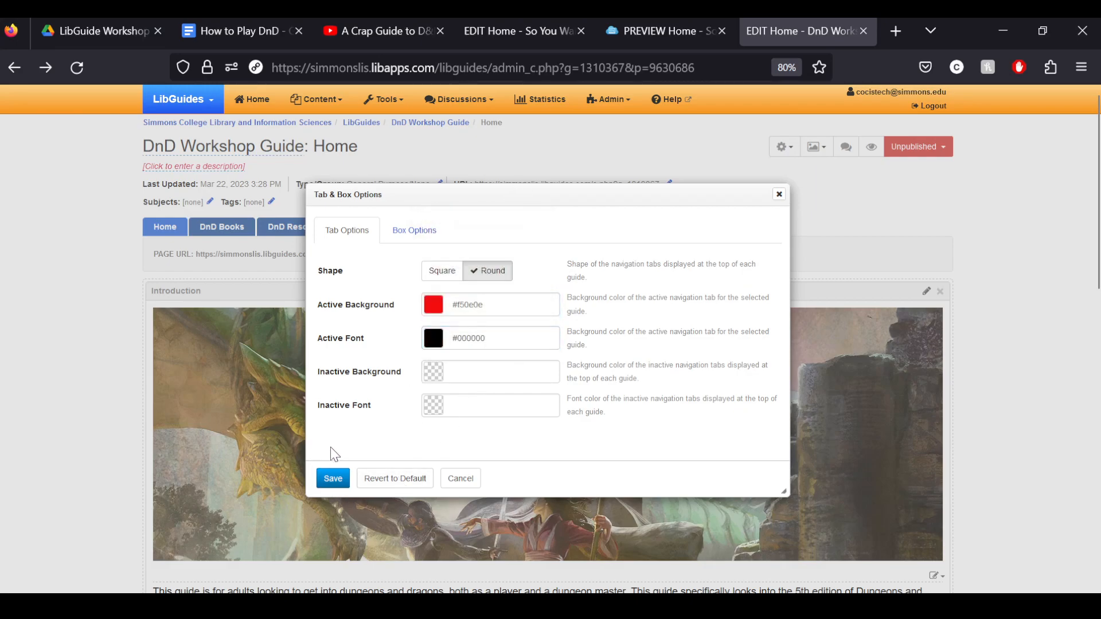
# - Set the border color of the guide's boxes to red (#ff2929), save the tab and box options, and check the page
pyautogui.click(415, 230)
pyautogui.click(434, 328)
pyautogui.click(437, 297)
pyautogui.click(511, 213)
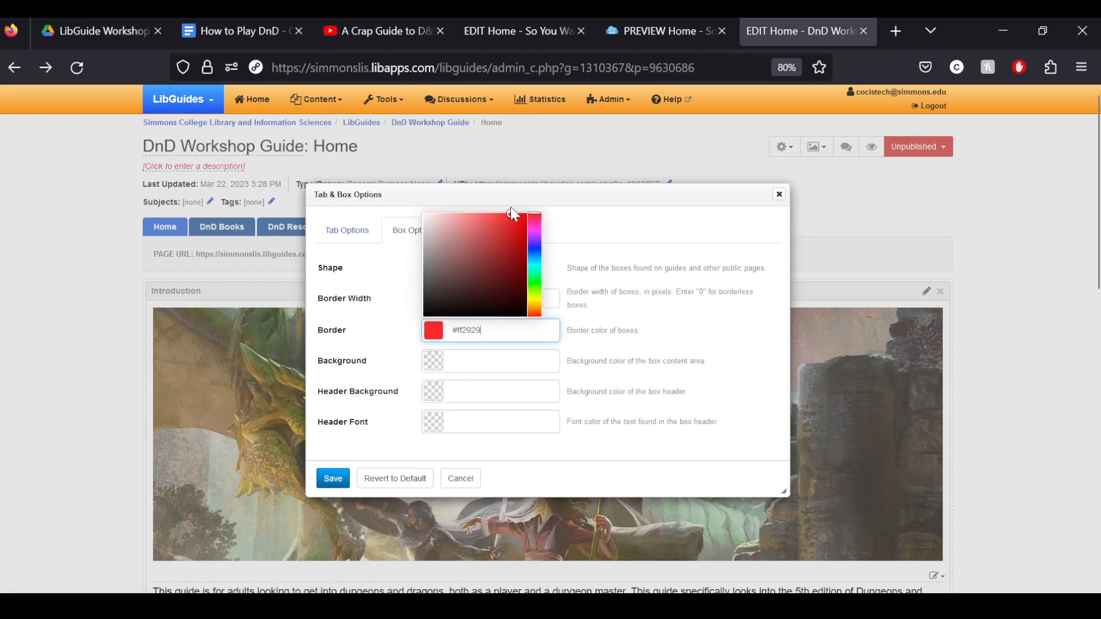
pyautogui.click(348, 461)
pyautogui.click(344, 478)
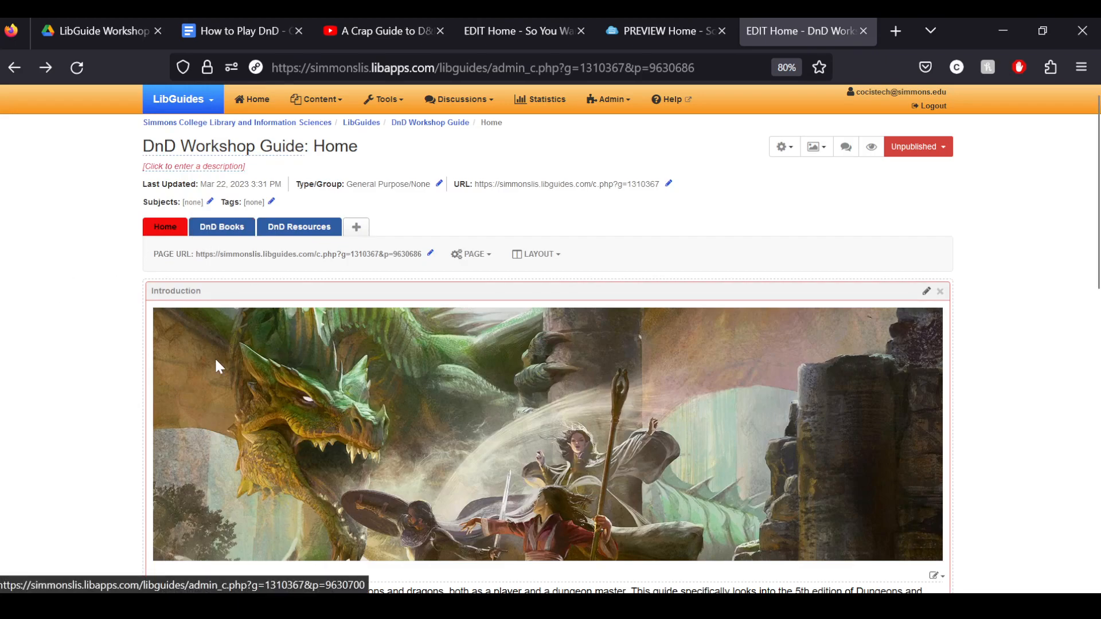
pyautogui.scroll(-2, 121, 401)
pyautogui.scroll(-9, 118, 400)
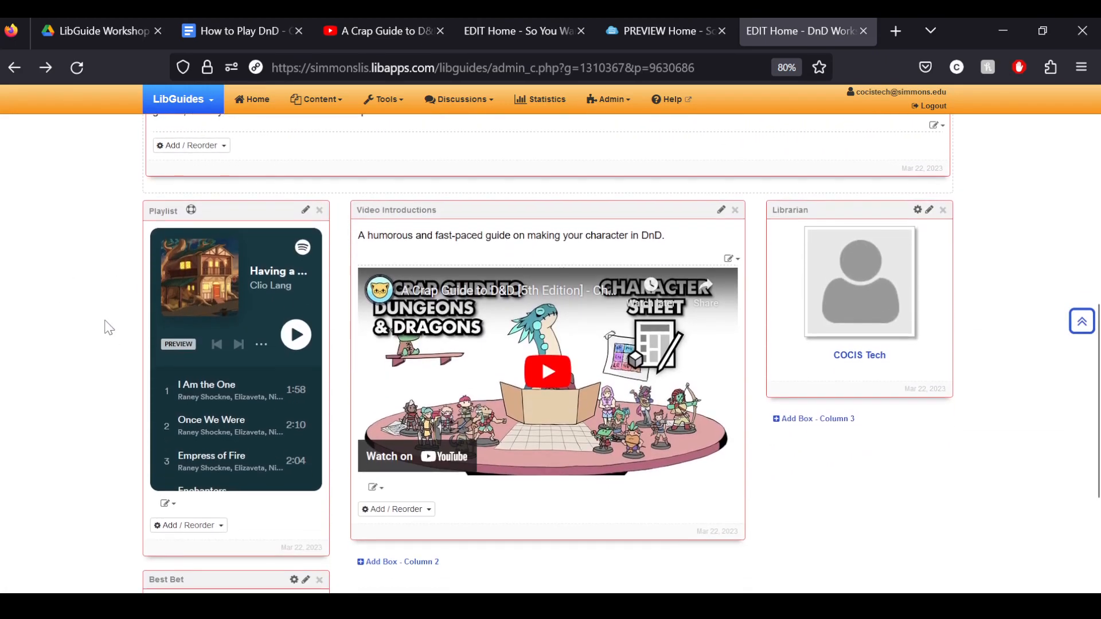
pyautogui.scroll(-3, 535, 463)
pyautogui.scroll(15, 557, 541)
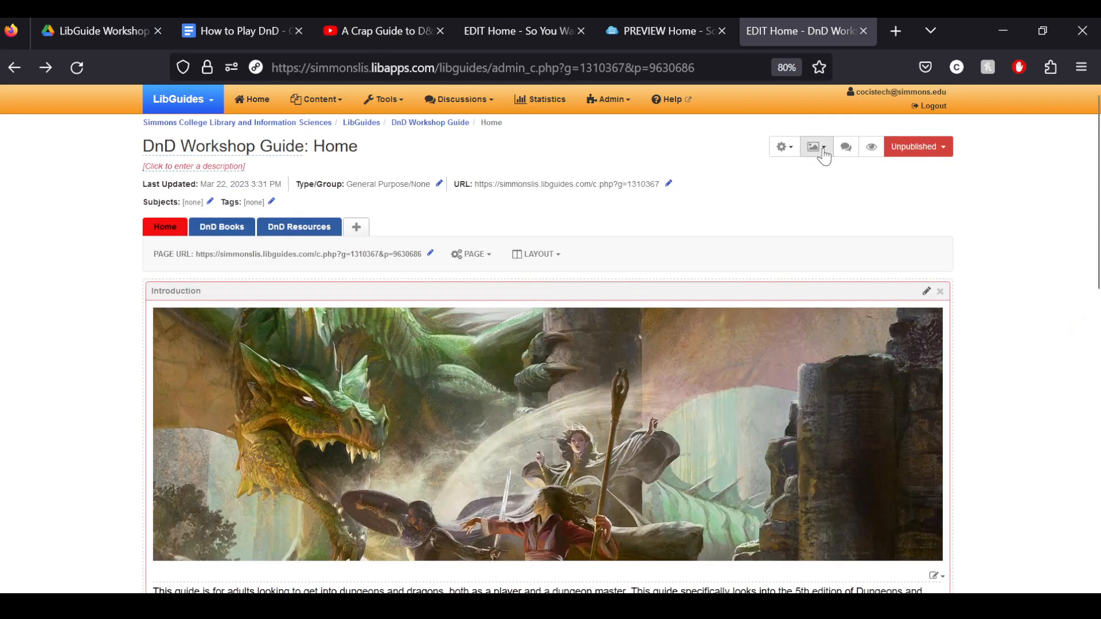
pyautogui.click(816, 147)
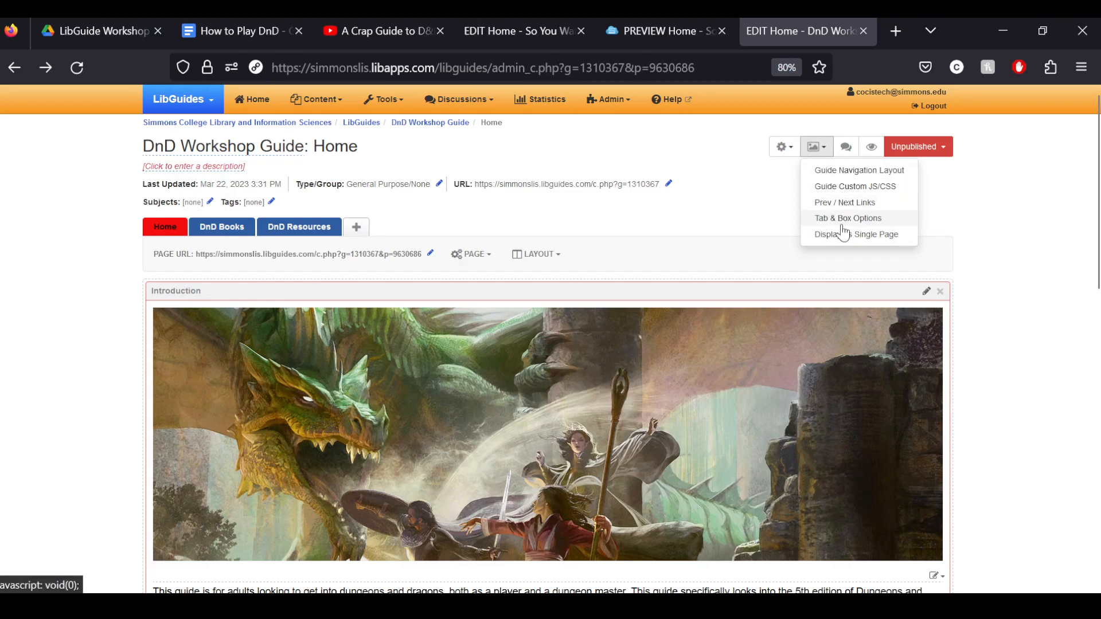
pyautogui.click(841, 170)
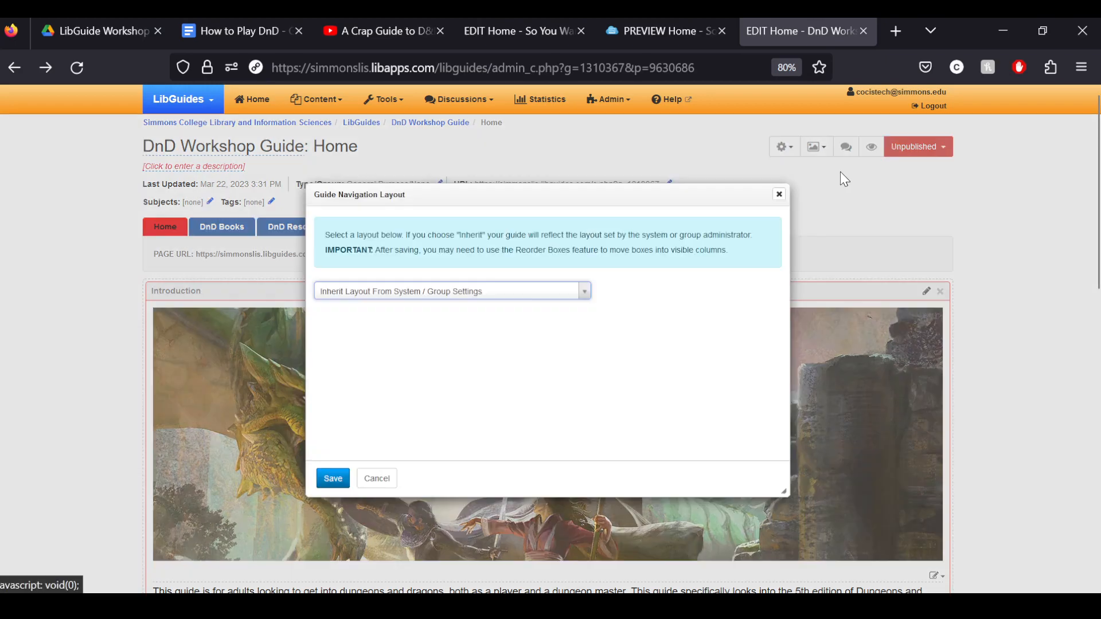
pyautogui.click(581, 294)
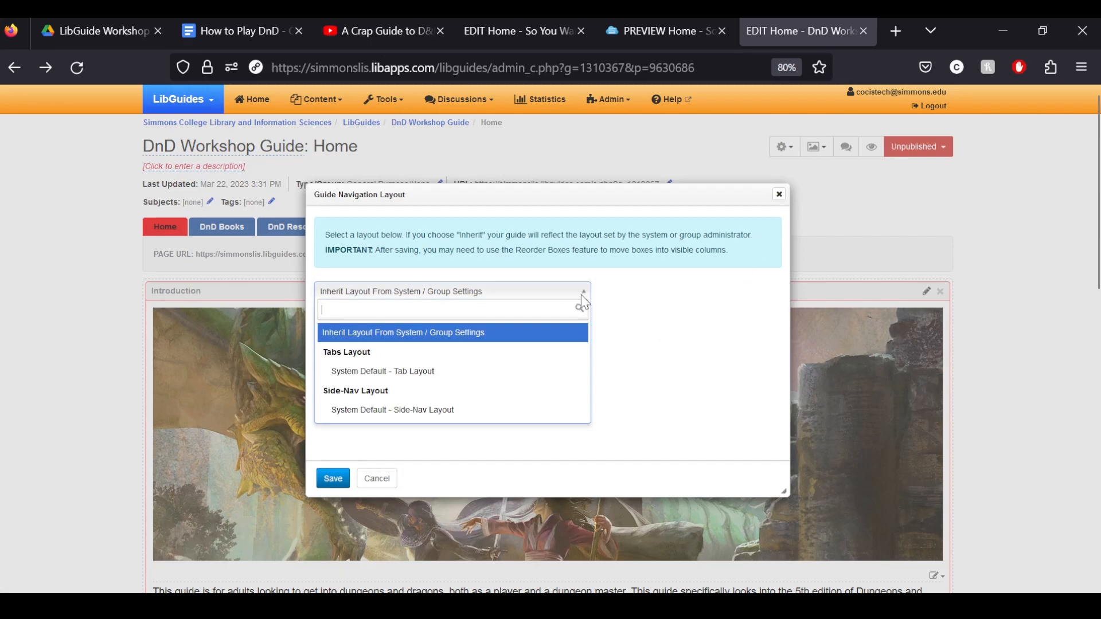
pyautogui.click(581, 296)
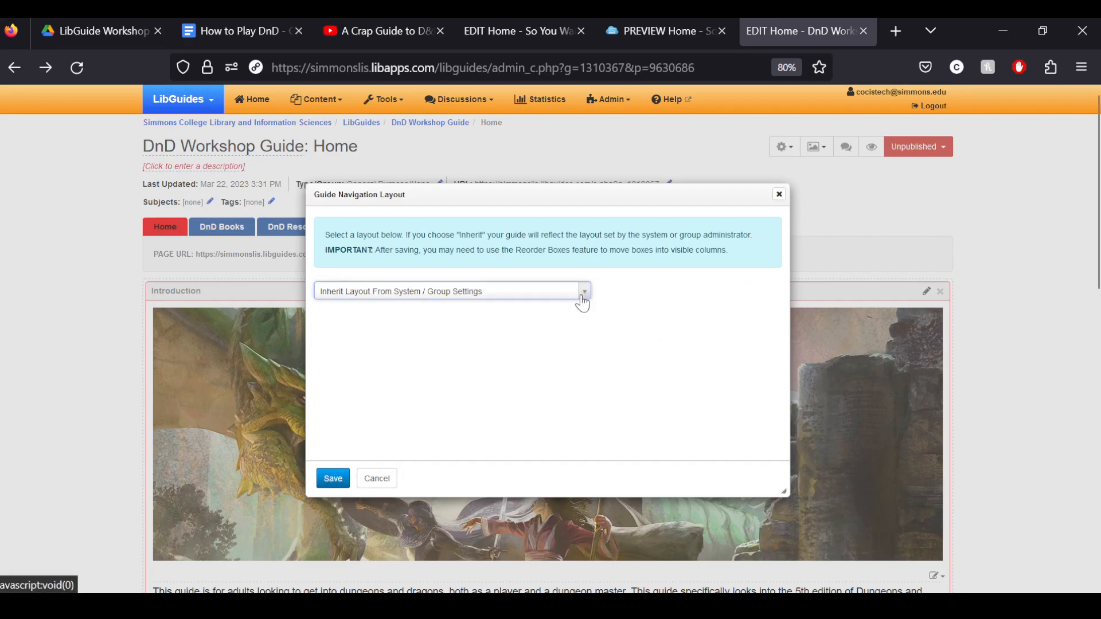
pyautogui.click(376, 478)
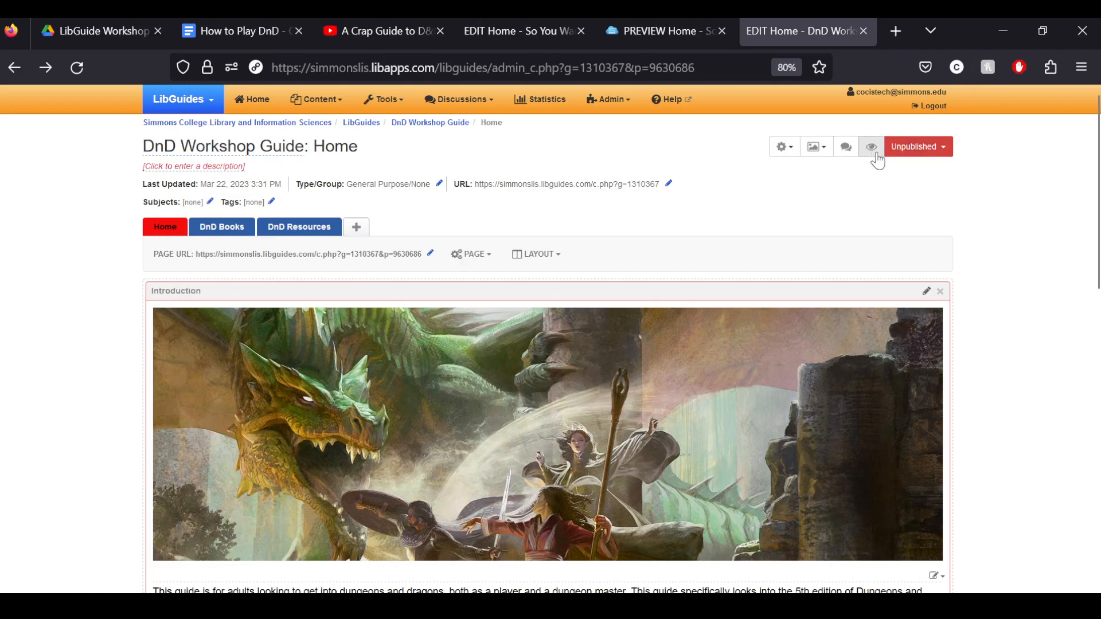
# - Change the guide's navigation layout to System Default - Side-Nav Layout and save it
pyautogui.click(824, 149)
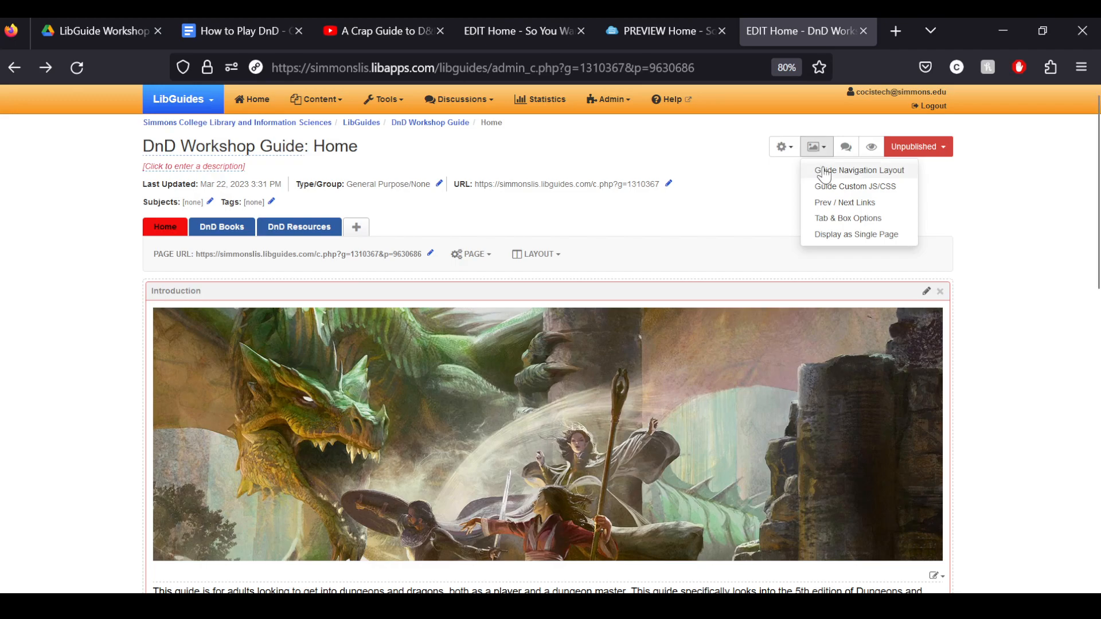
pyautogui.click(826, 170)
pyautogui.click(540, 293)
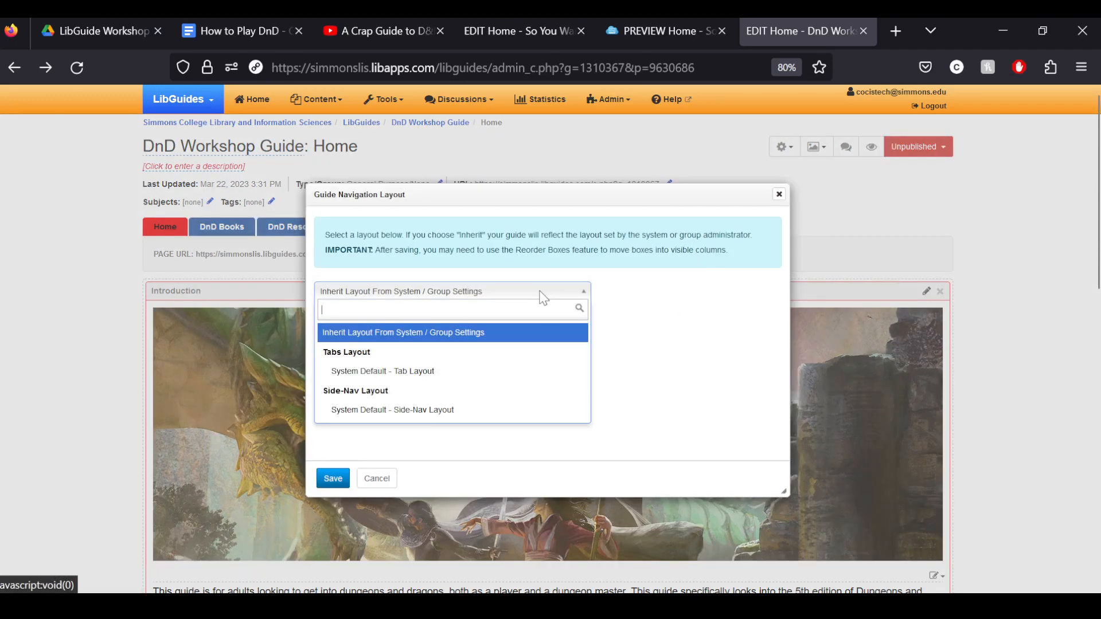
pyautogui.click(427, 410)
pyautogui.click(344, 479)
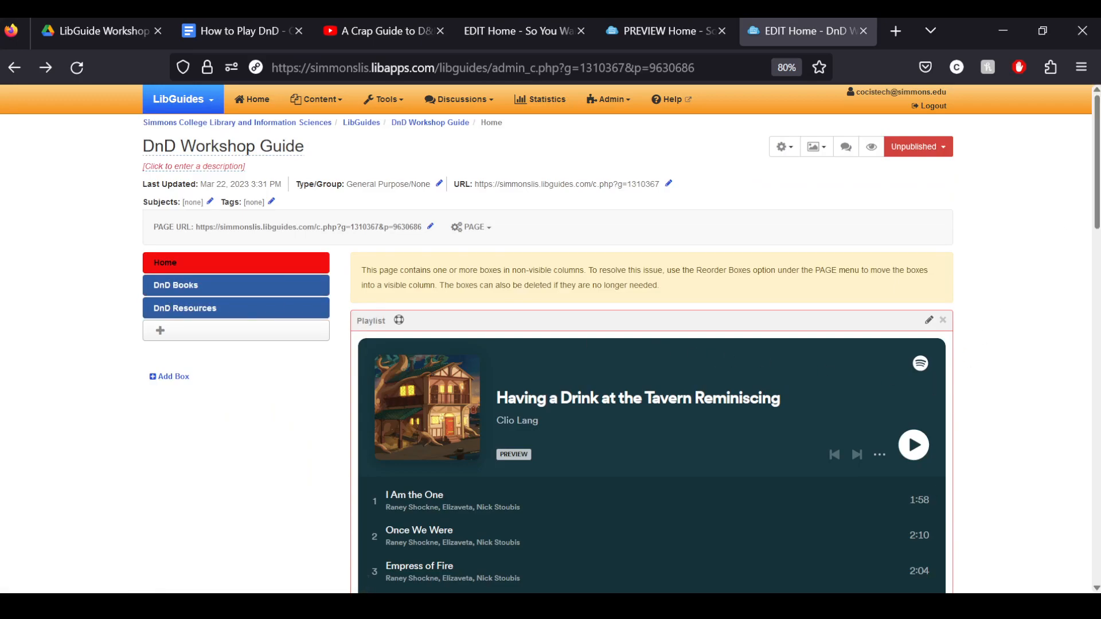
pyautogui.moveTo(1098, 171)
pyautogui.mouseDown()
pyautogui.moveTo(1098, 525)
pyautogui.moveTo(1076, 167)
pyautogui.mouseUp()
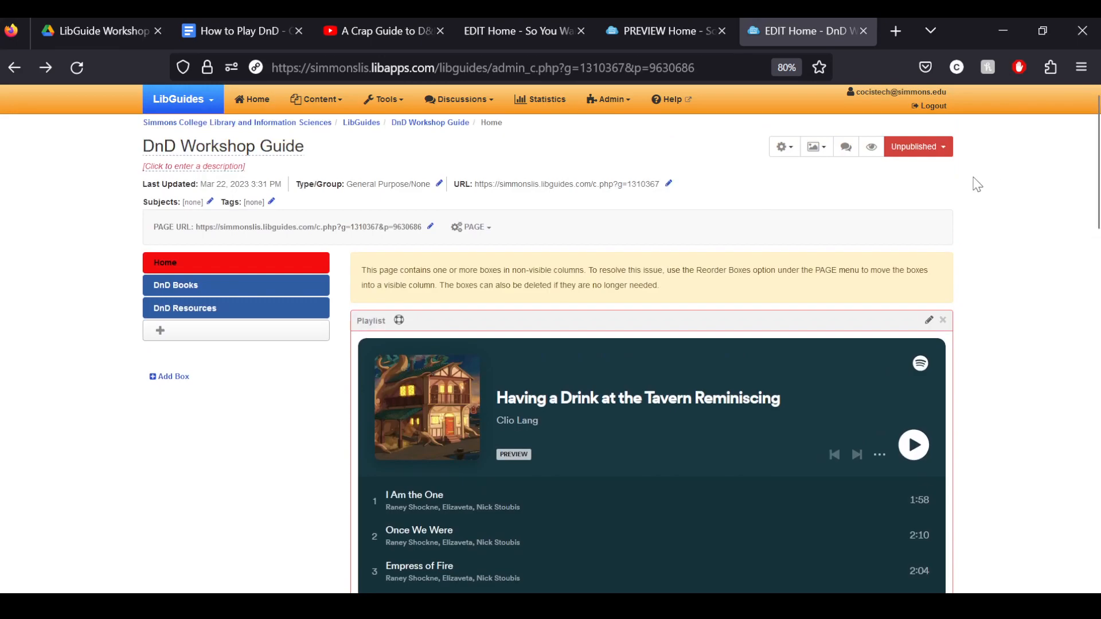
# - Set the guide's navigation layout to System Default - Tab Layout and save it
pyautogui.click(823, 152)
pyautogui.click(837, 166)
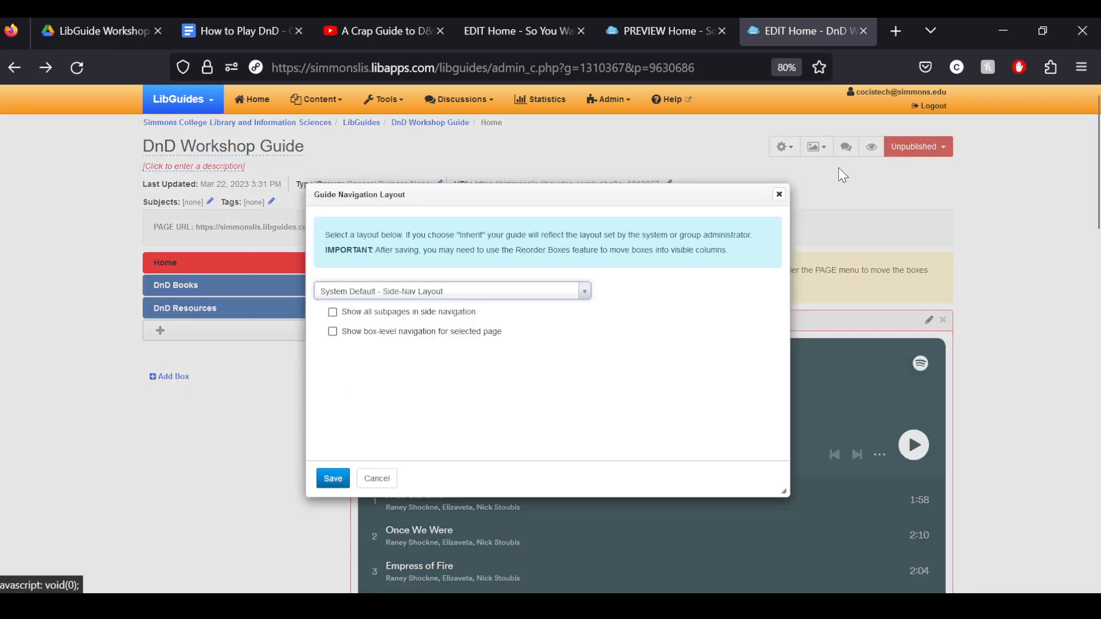
pyautogui.click(508, 292)
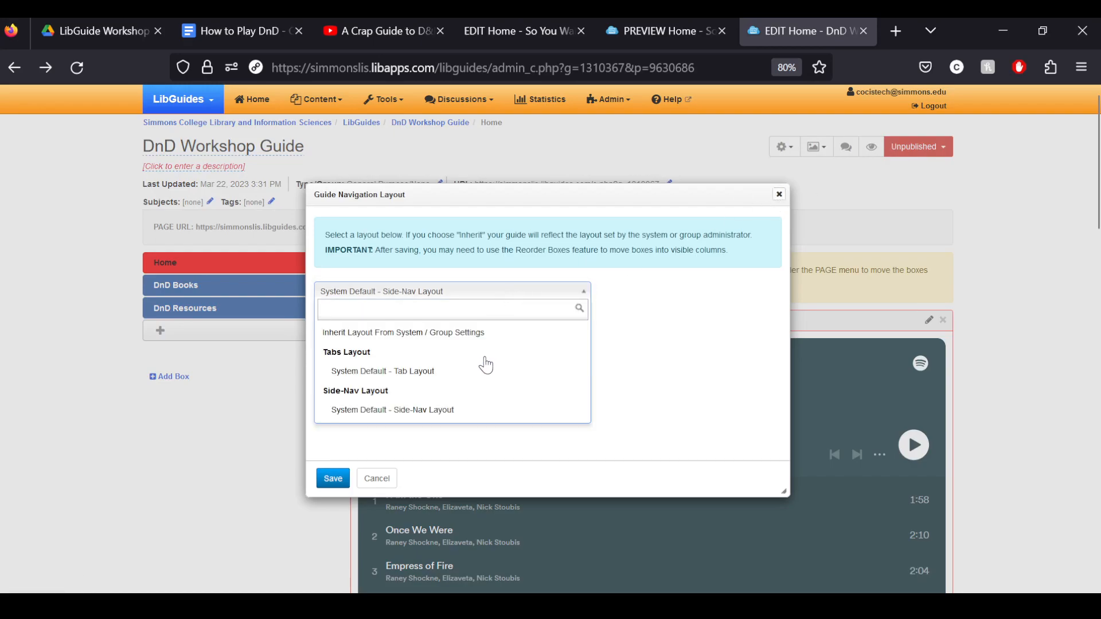
pyautogui.click(483, 375)
pyautogui.click(329, 485)
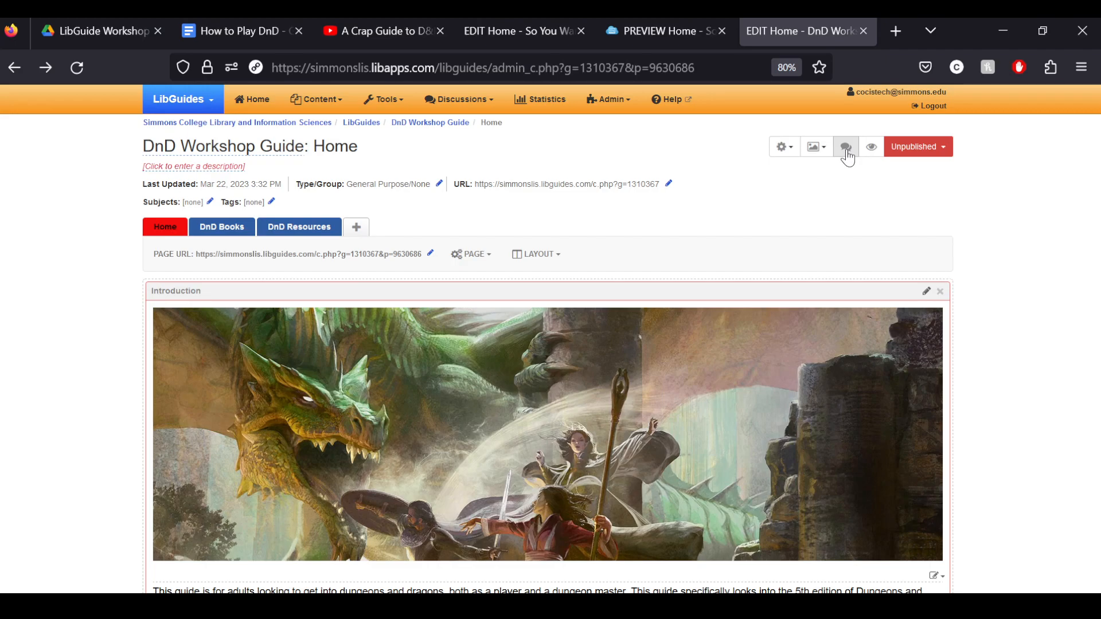
# - Create a discussion on the guide's internal board titled "Who's your fave character?" with the body "test", marked as a question
pyautogui.click(846, 148)
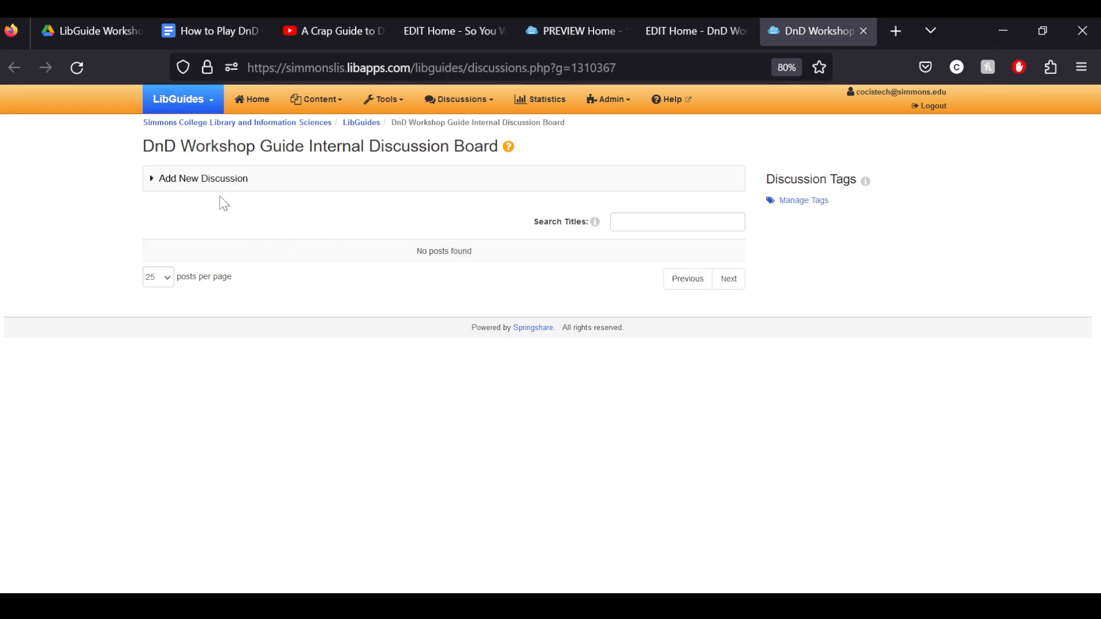
pyautogui.click(211, 181)
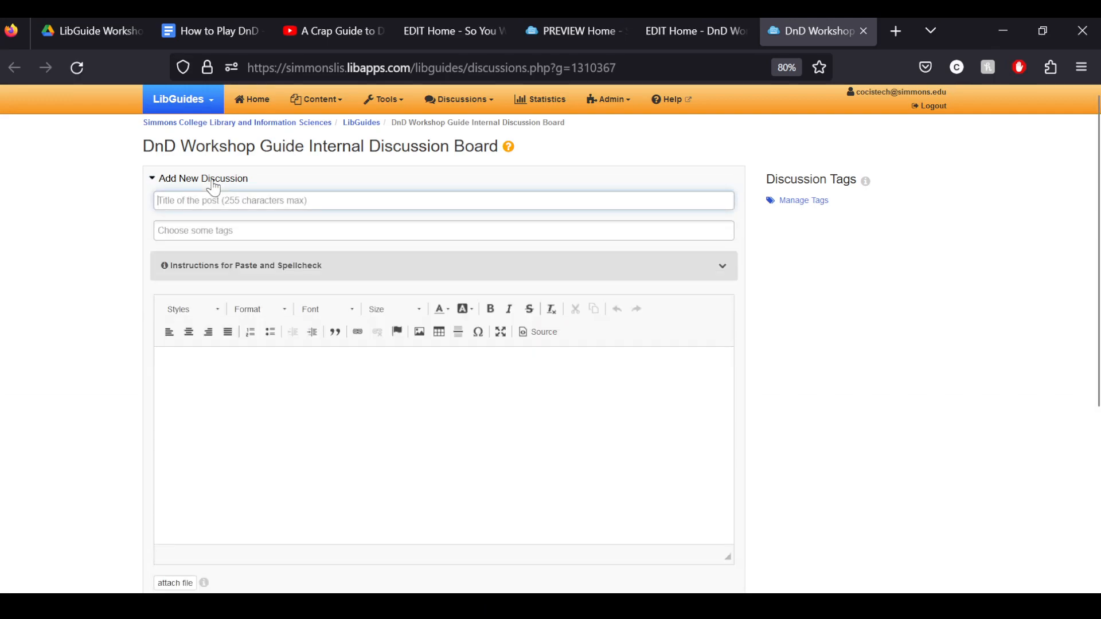
pyautogui.write('What')
pyautogui.press('BackSpace')
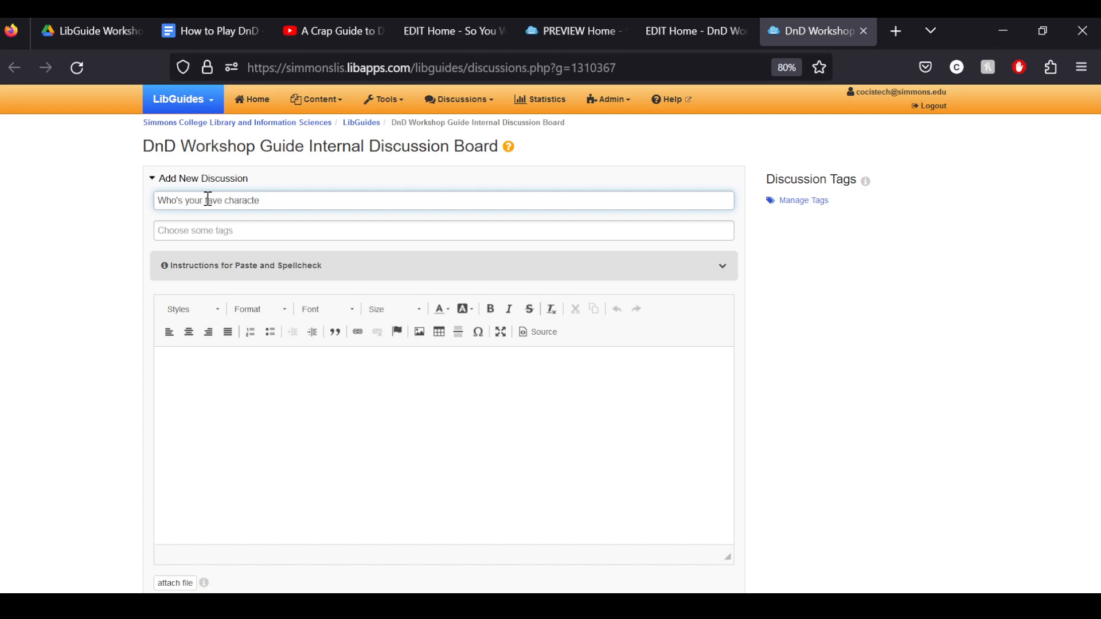
pyautogui.scroll(-2, 193, 232)
pyautogui.click(210, 362)
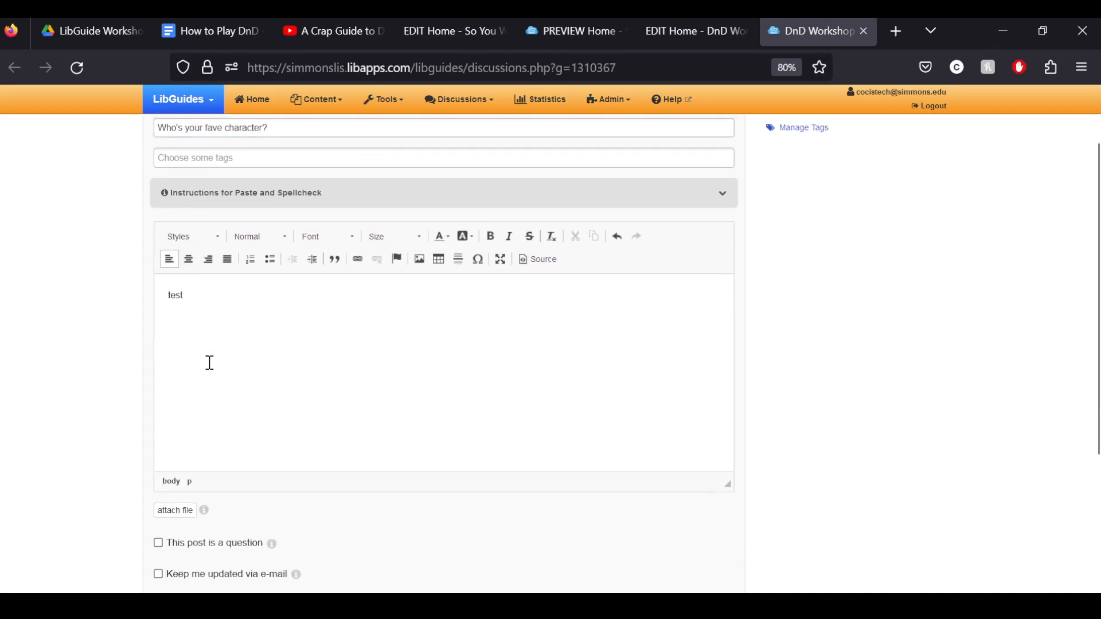
pyautogui.scroll(-4, 17, 344)
pyautogui.click(189, 400)
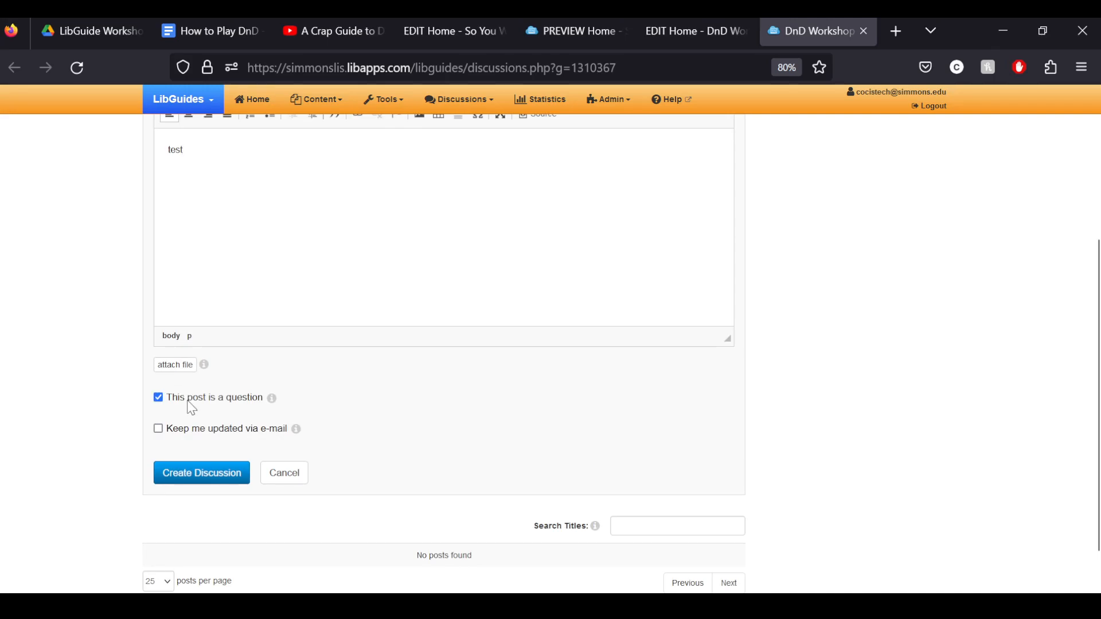
pyautogui.click(202, 473)
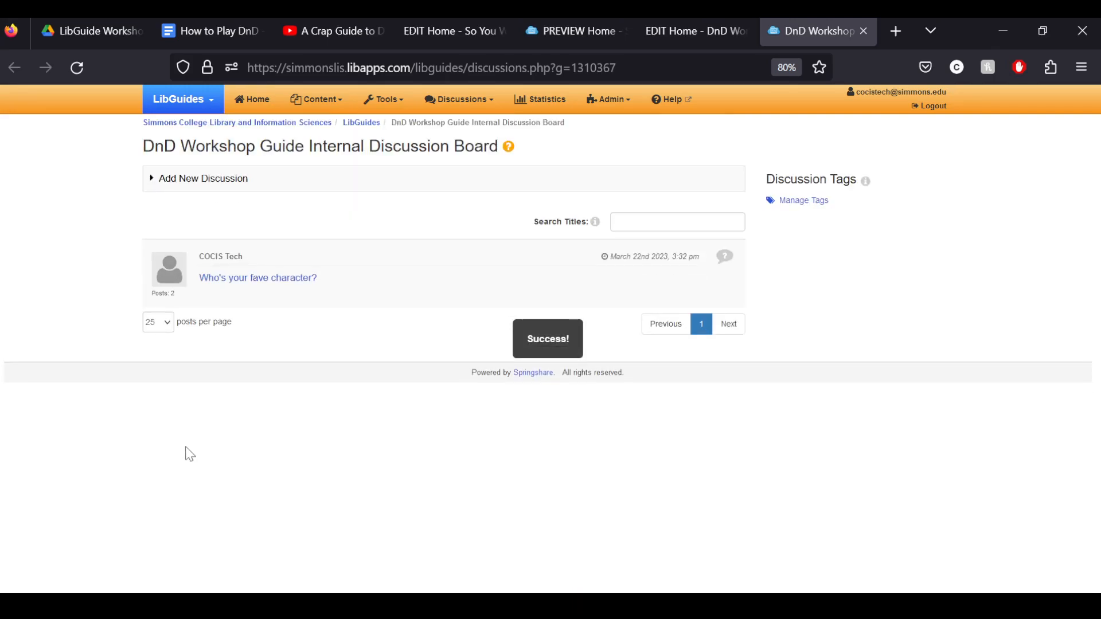
# - Return to the LibGuides home dashboard and open the existing DnD Workshop Guide for editing
pyautogui.click(209, 126)
pyautogui.click(3, 69)
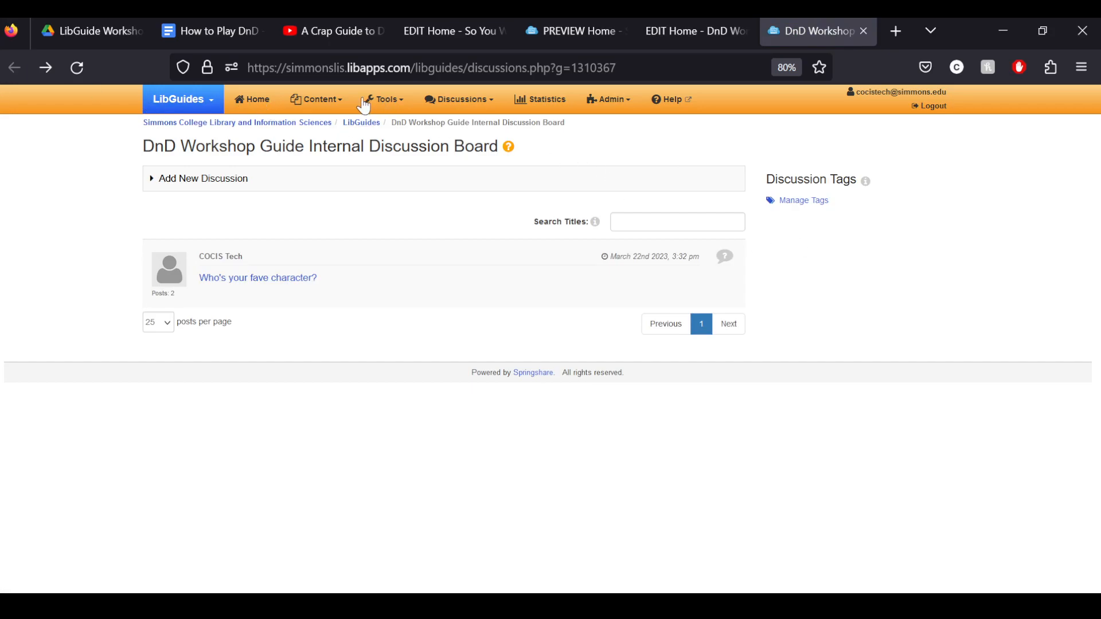
pyautogui.click(256, 101)
pyautogui.click(511, 341)
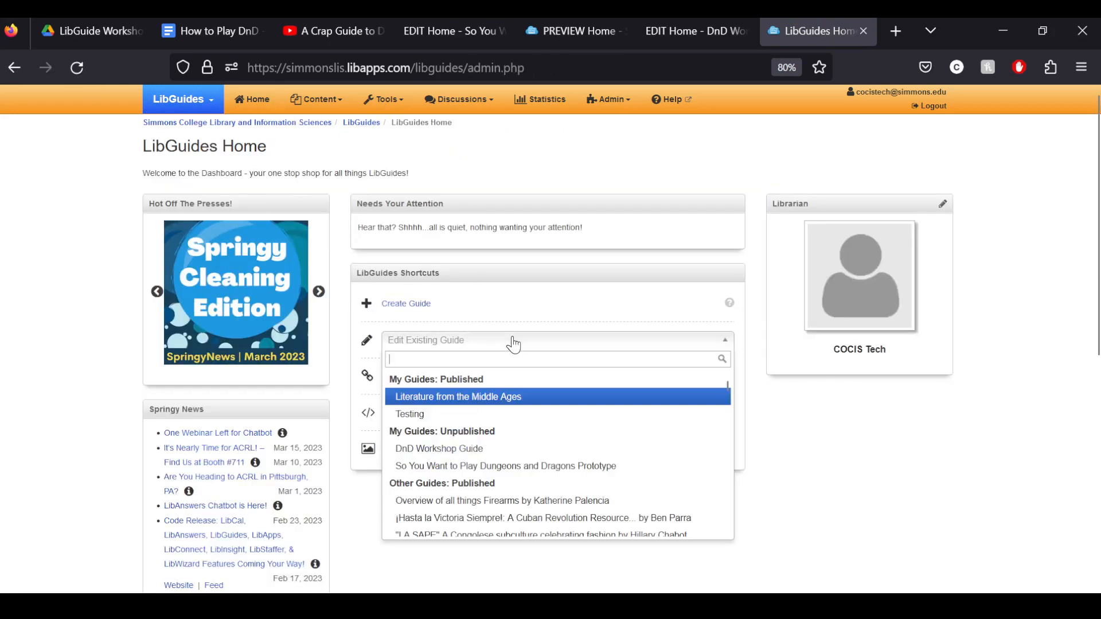
pyautogui.click(475, 448)
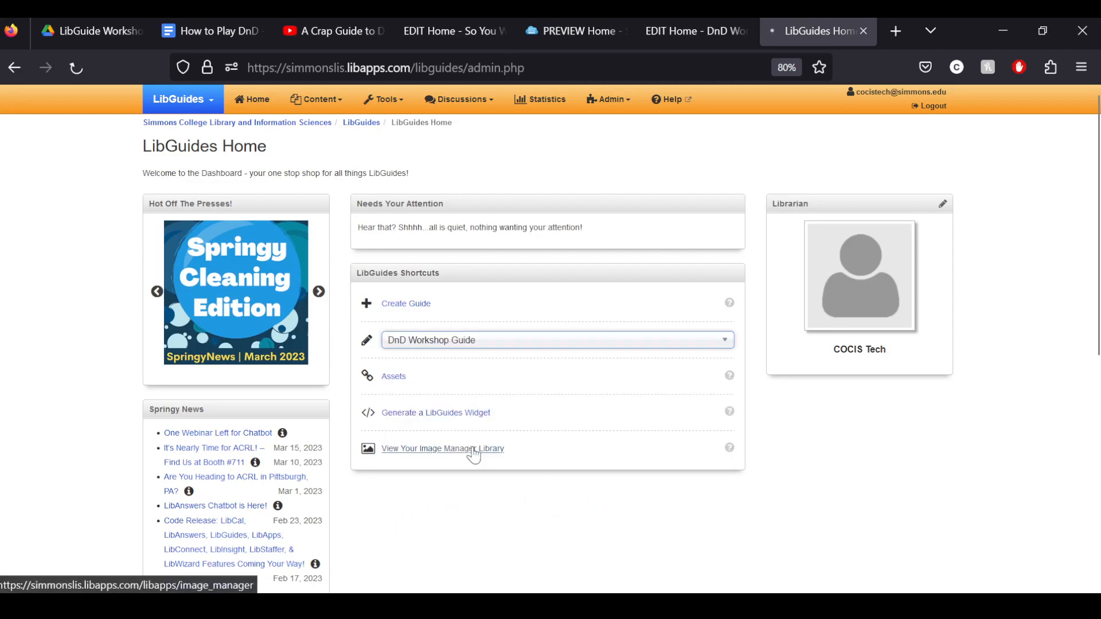
pyautogui.scroll(-1, 477, 119)
# - Examine the boxes on the home page in the prototype guide's preview, including Navigation Guide, Video Introductions, My Bias and Terminology
pyautogui.click(562, 23)
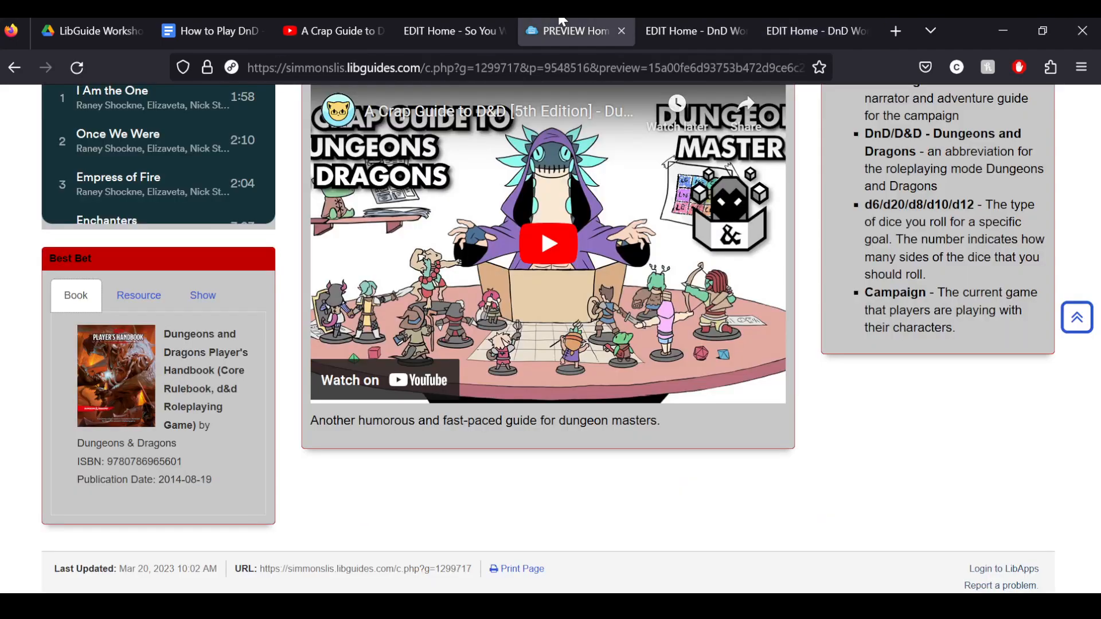
pyautogui.scroll(3, 526, 435)
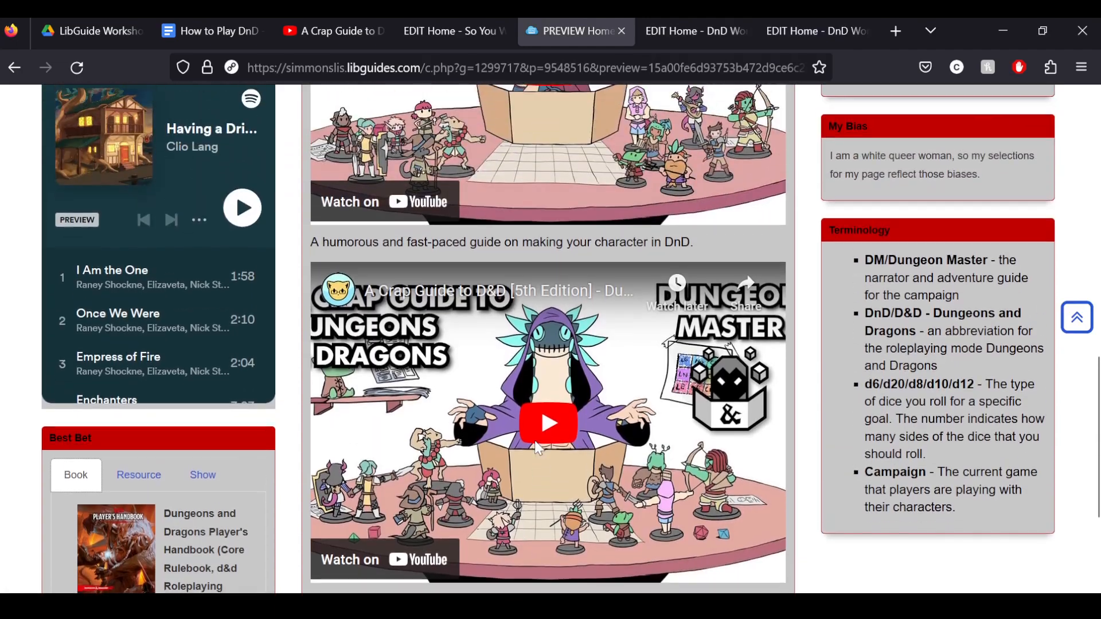
pyautogui.scroll(6, 531, 467)
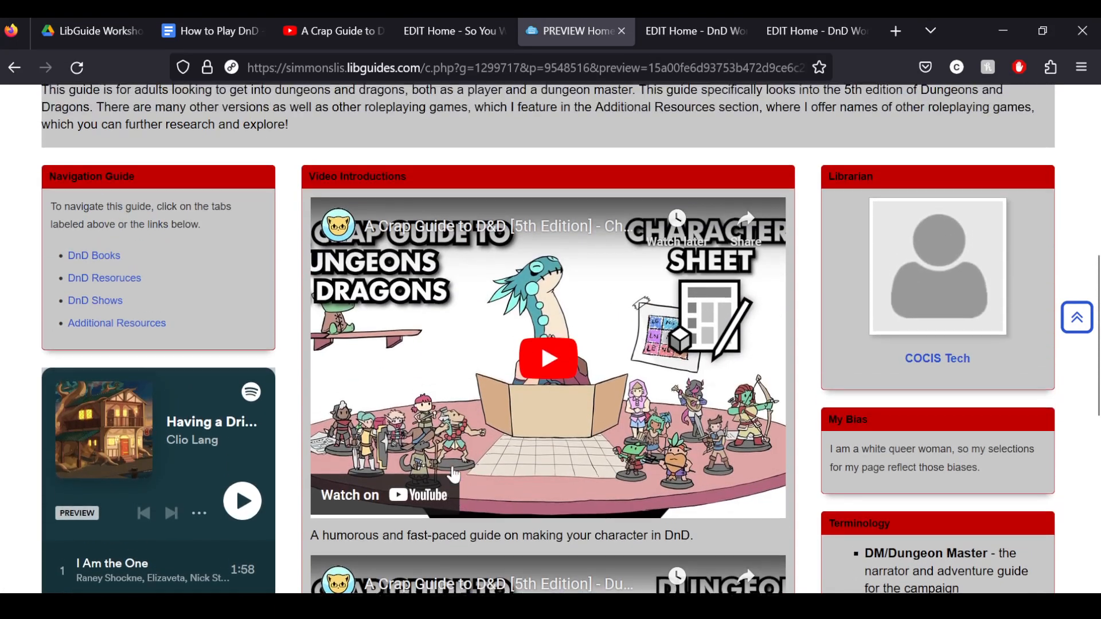
pyautogui.scroll(5, 452, 474)
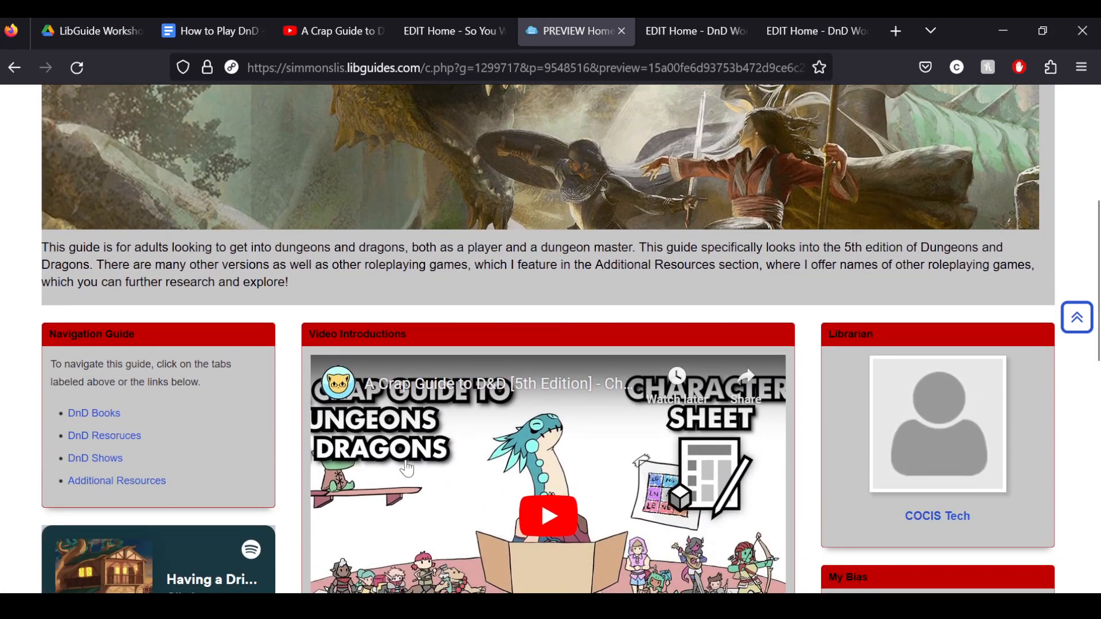
pyautogui.scroll(-5, 407, 469)
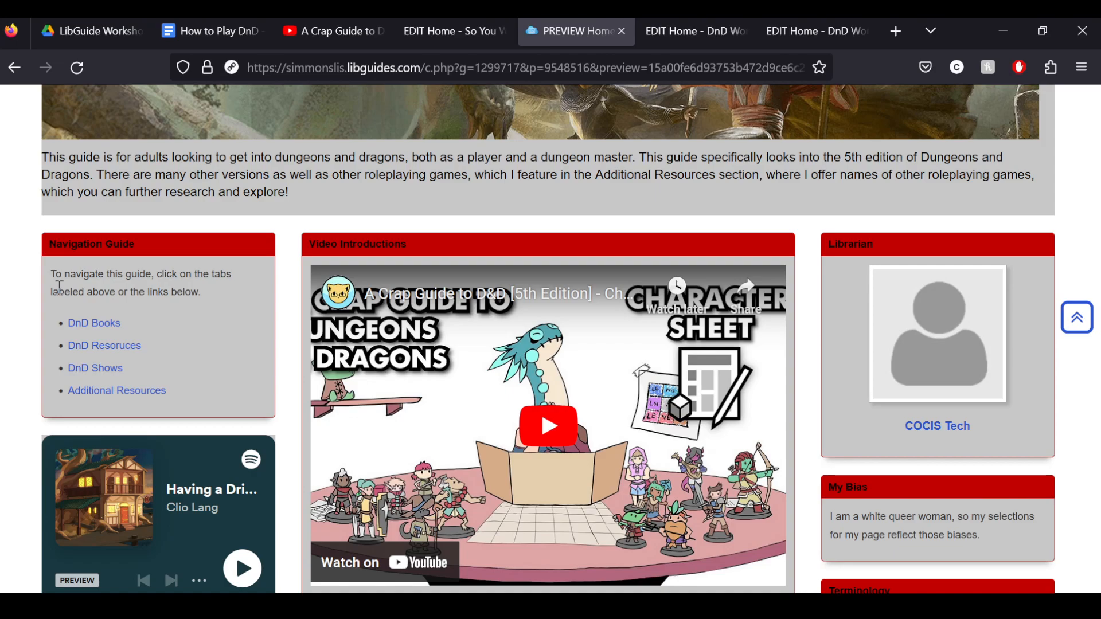
pyautogui.scroll(-3, 340, 379)
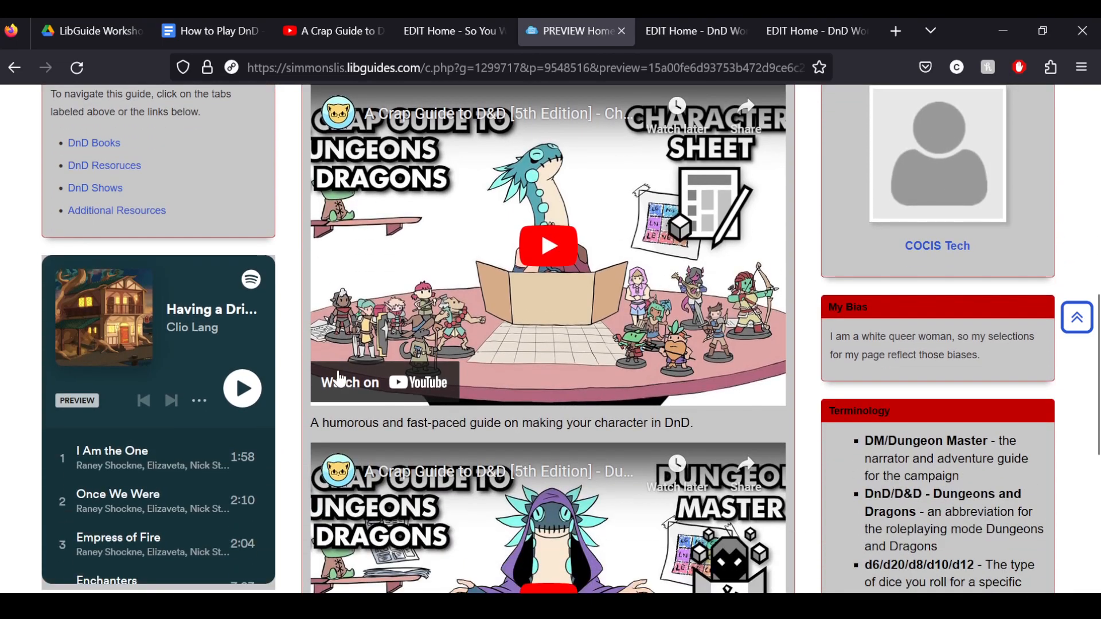
pyautogui.scroll(2, 340, 379)
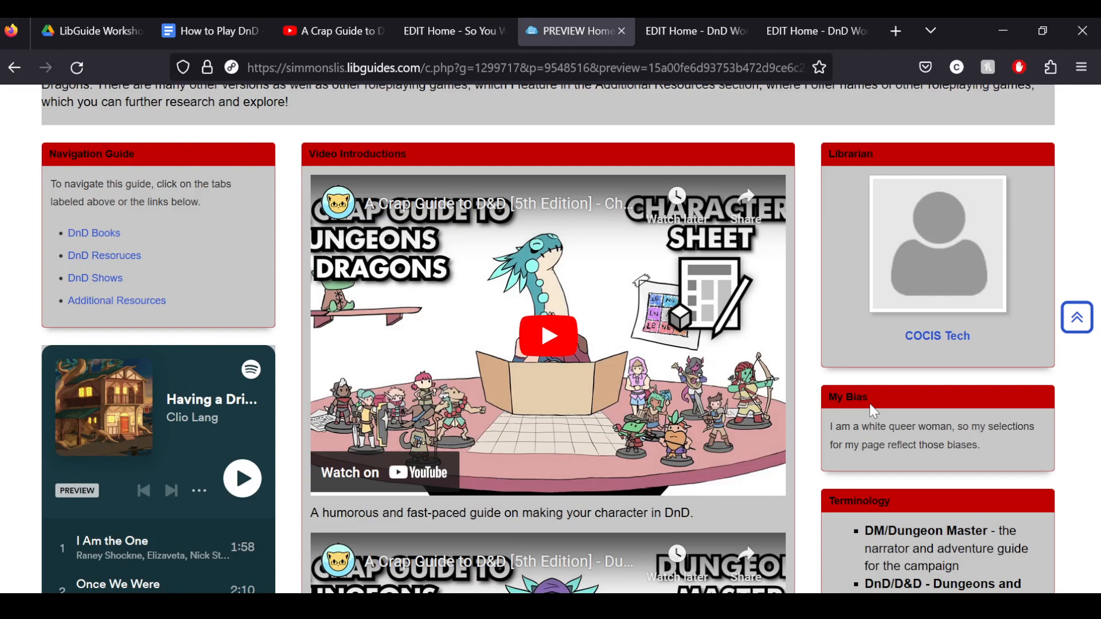
# - Look through the prototype guide's DnD Books, DnD Resources, DnD Shows and Additional Resources pages in the preview
pyautogui.scroll(3, 197, 499)
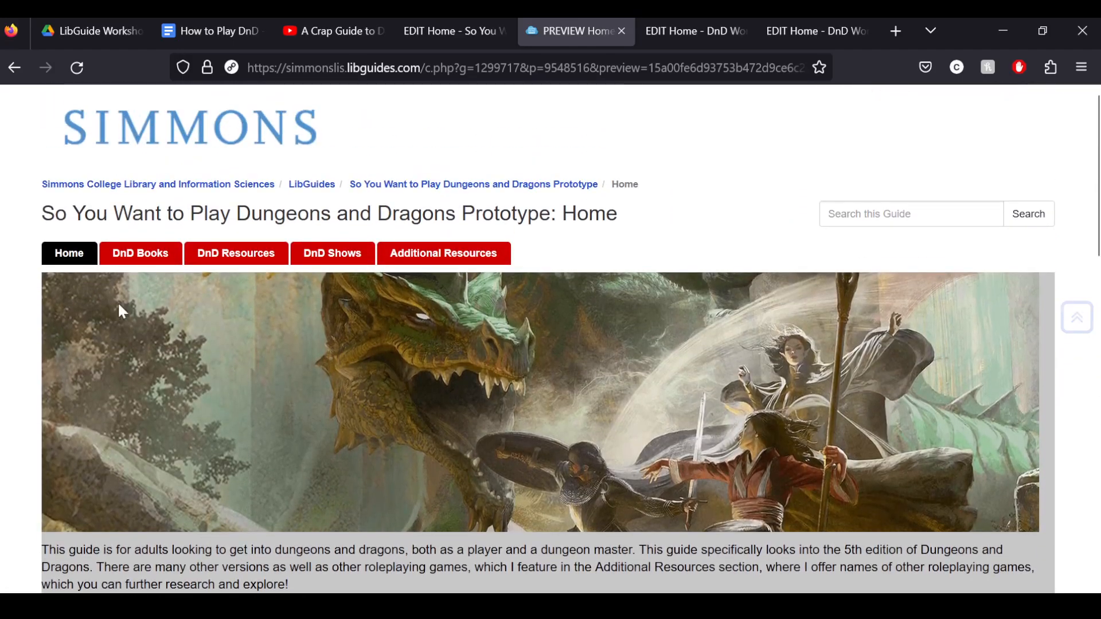
pyautogui.click(166, 246)
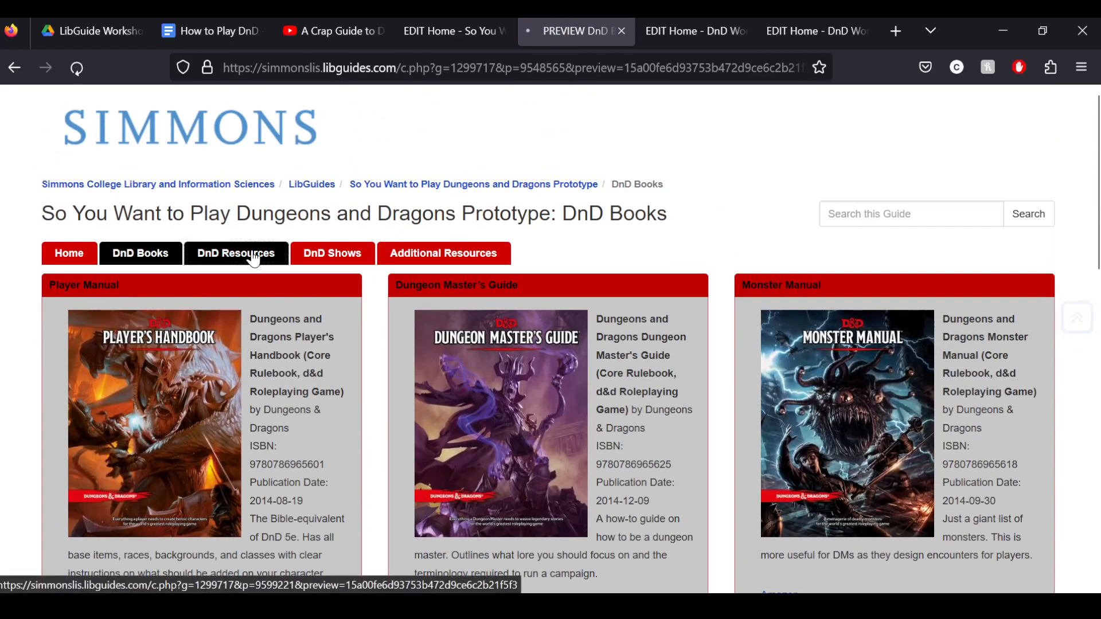
pyautogui.click(246, 248)
pyautogui.scroll(-10, 264, 338)
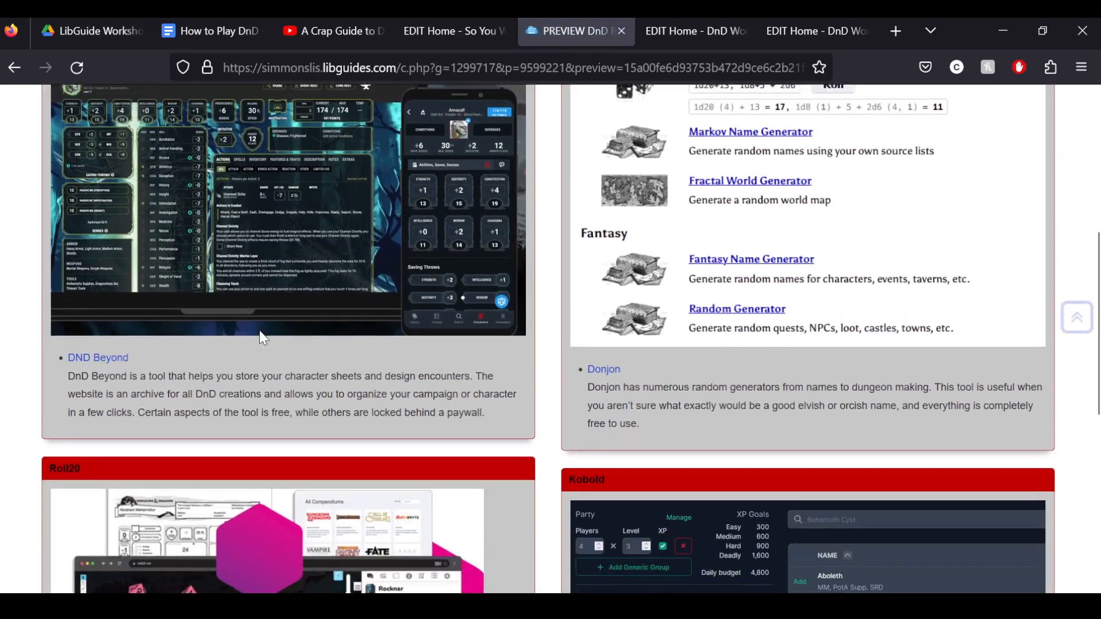
pyautogui.scroll(8, 259, 328)
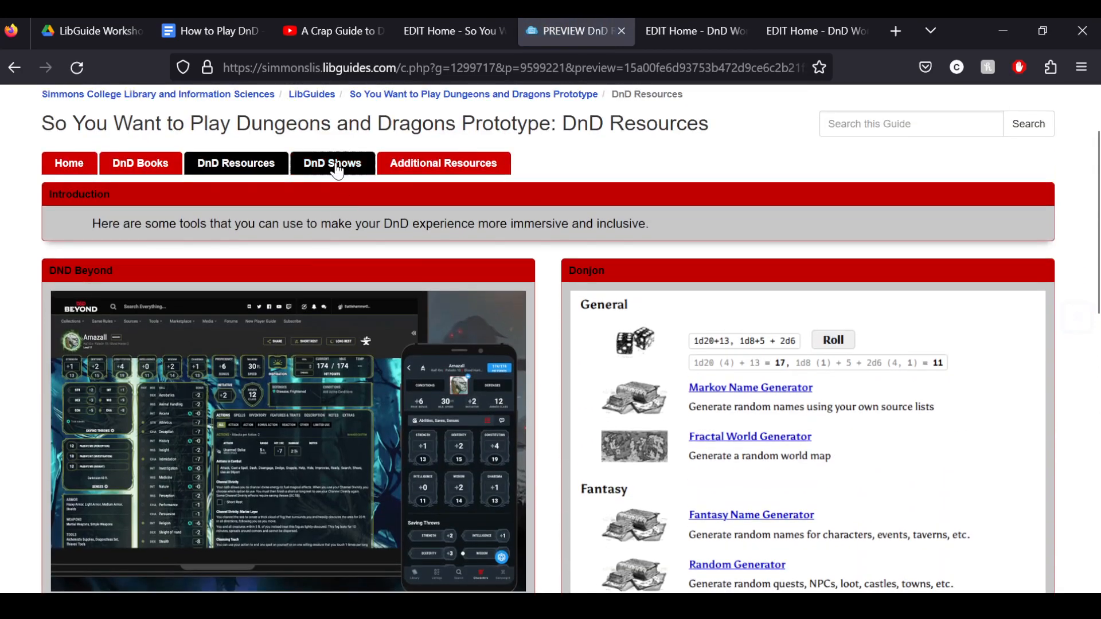
pyautogui.click(333, 163)
pyautogui.scroll(-8, 296, 291)
pyautogui.scroll(8, 294, 288)
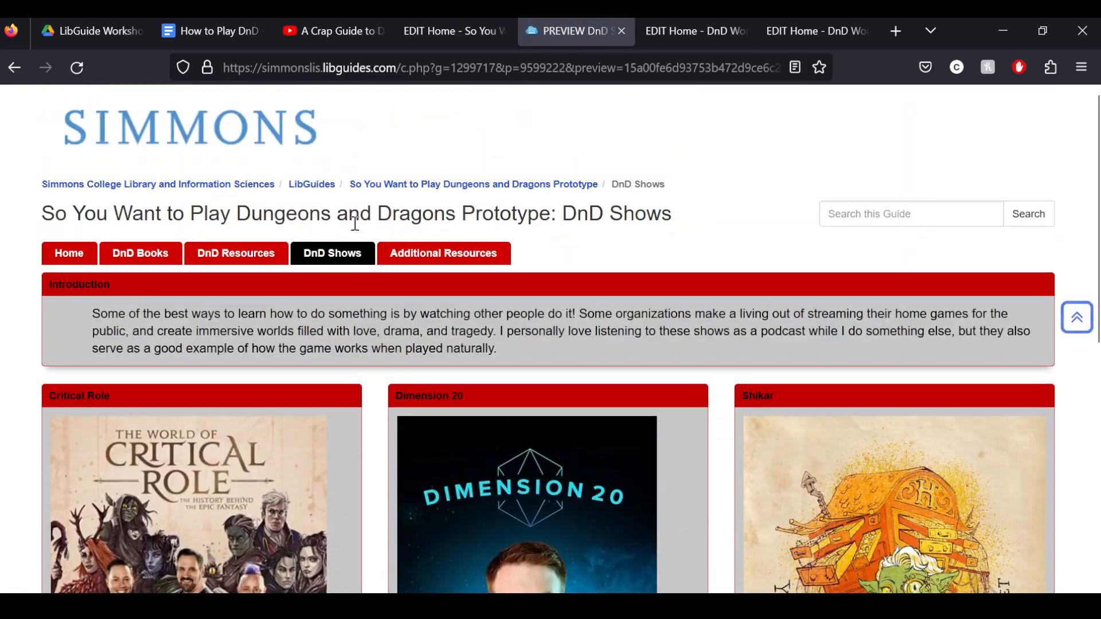
pyautogui.click(430, 257)
pyautogui.scroll(-3, 246, 334)
pyautogui.scroll(2, 246, 335)
pyautogui.scroll(-2, 246, 334)
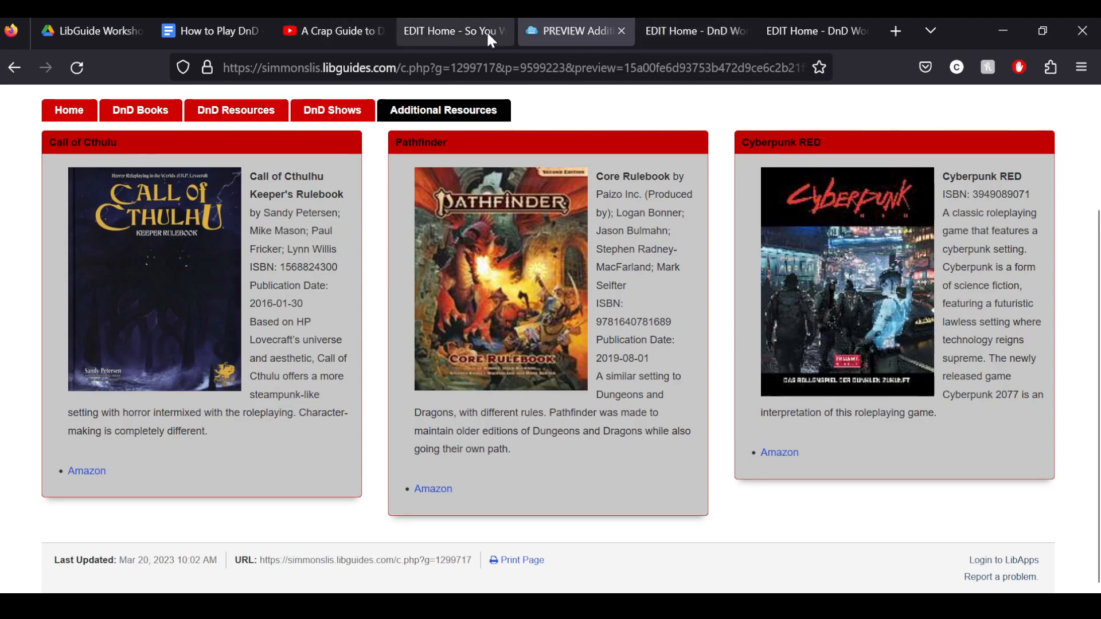
# - Add a new Gallery-type box named "Gallery" to column 2 of the DnD Workshop Guide's home page
pyautogui.click(805, 33)
pyautogui.scroll(-5, 52, 246)
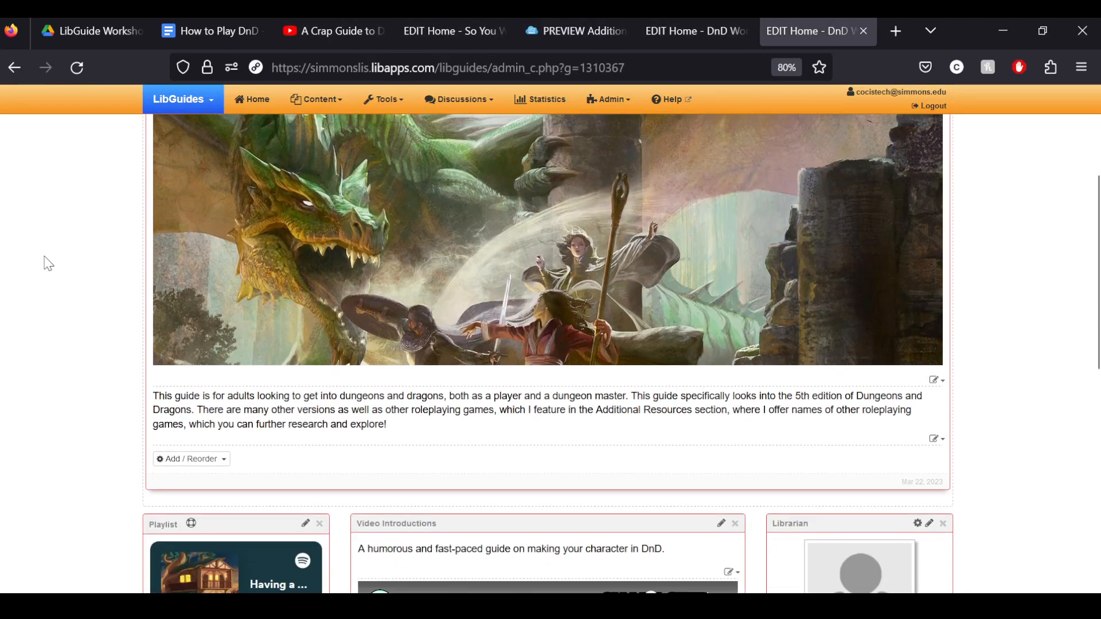
pyautogui.scroll(-5, 54, 235)
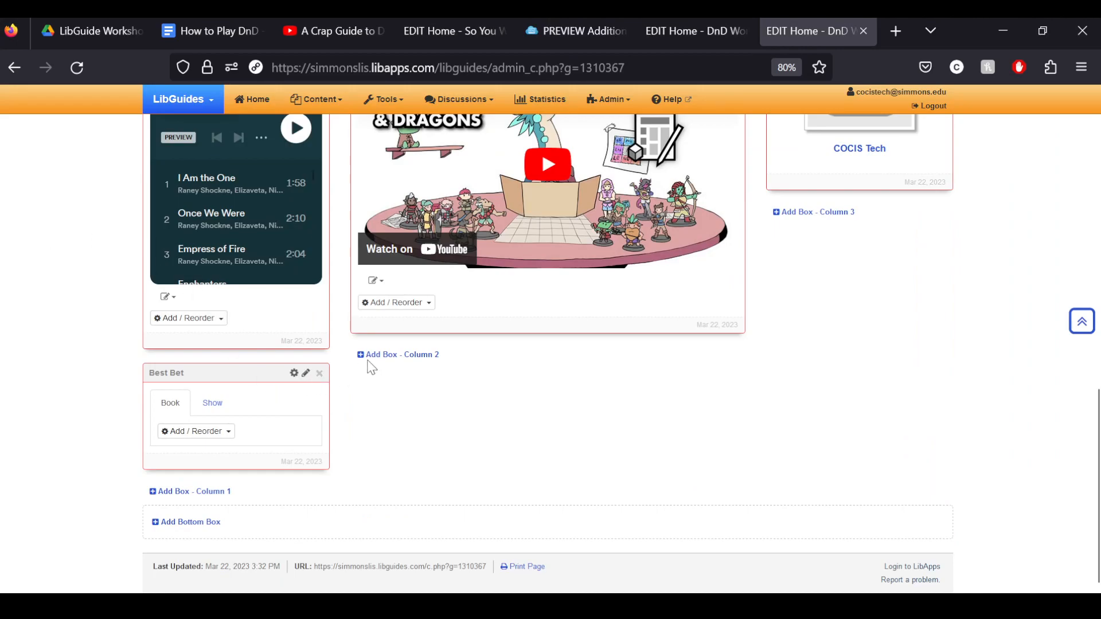
pyautogui.click(388, 355)
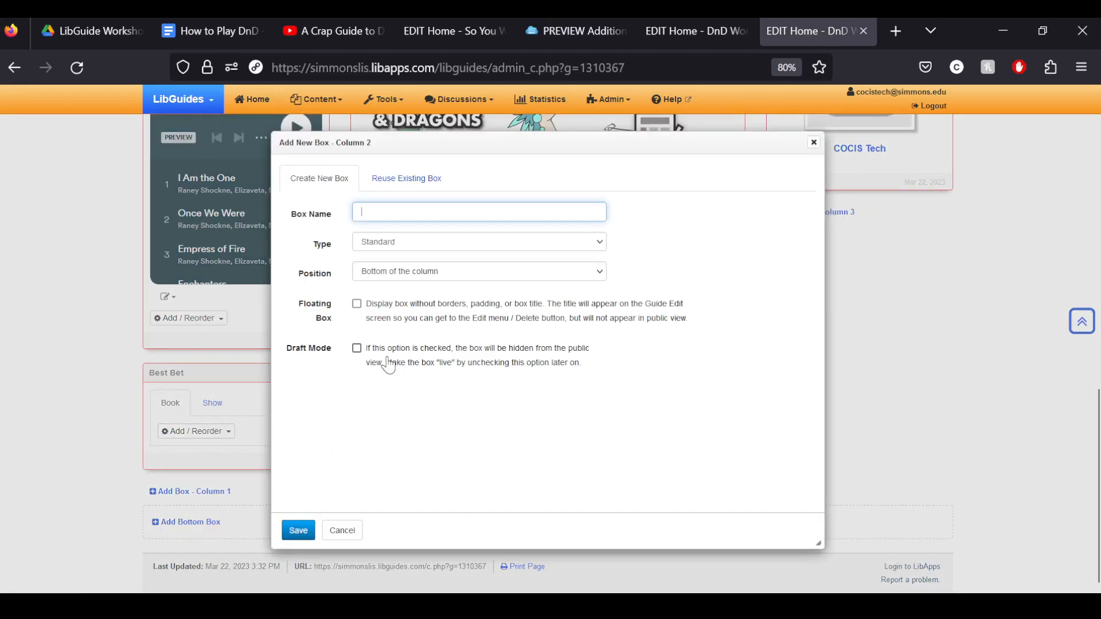
pyautogui.write('Ga')
pyautogui.write('llr')
pyautogui.write('ery')
pyautogui.press('Tab')
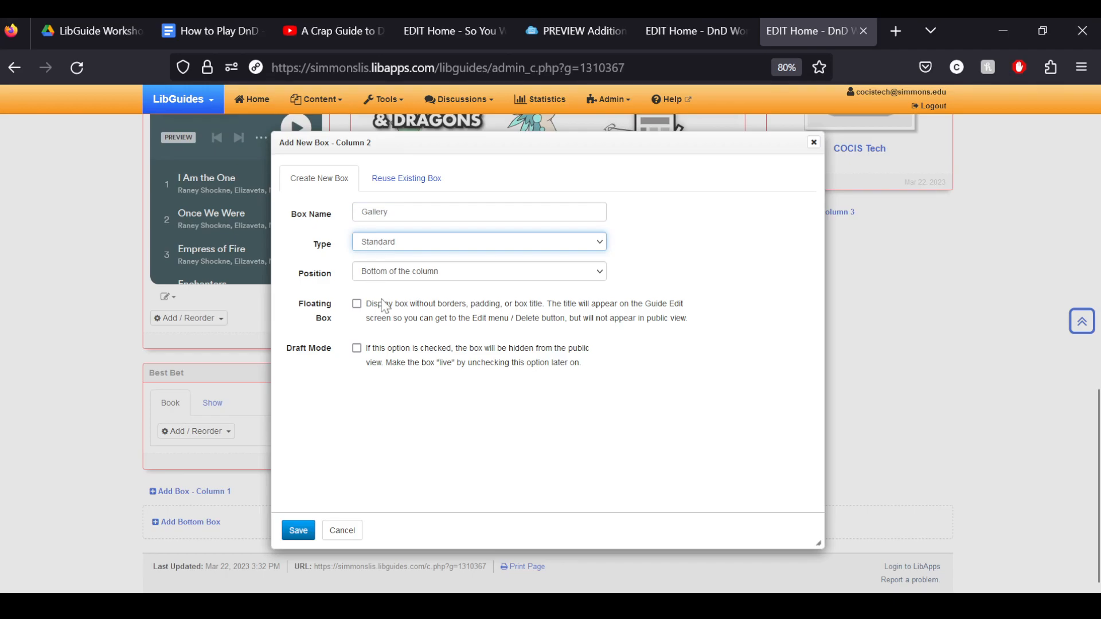
pyautogui.press('g')
pyautogui.click(299, 530)
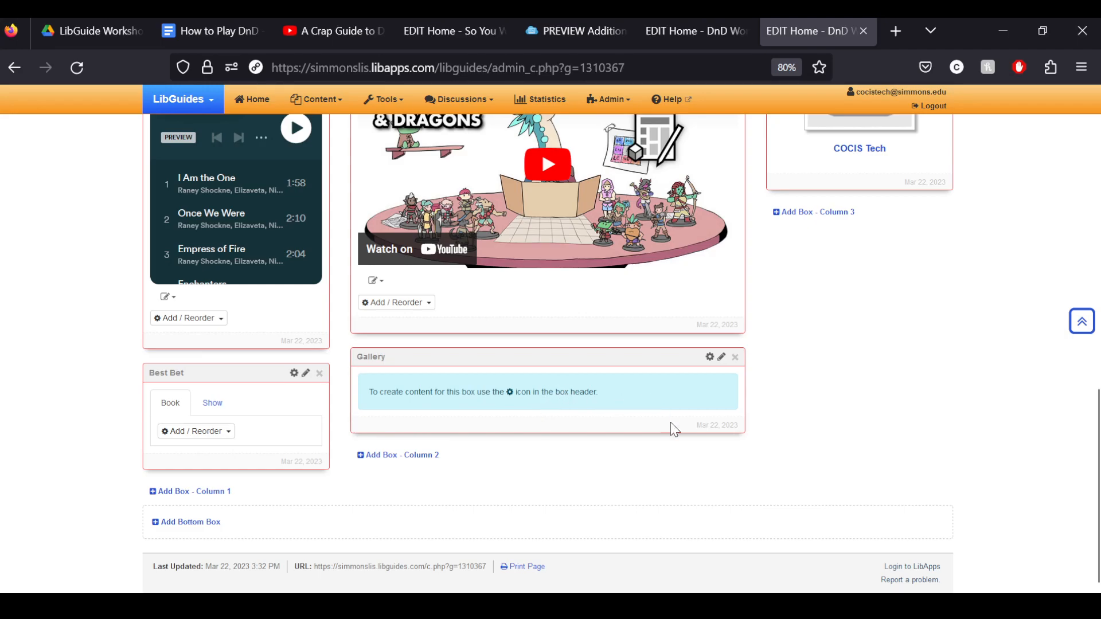
# - Open the Gallery box for content editing and add the book "Pride and Prejudice" as a slide
pyautogui.click(710, 358)
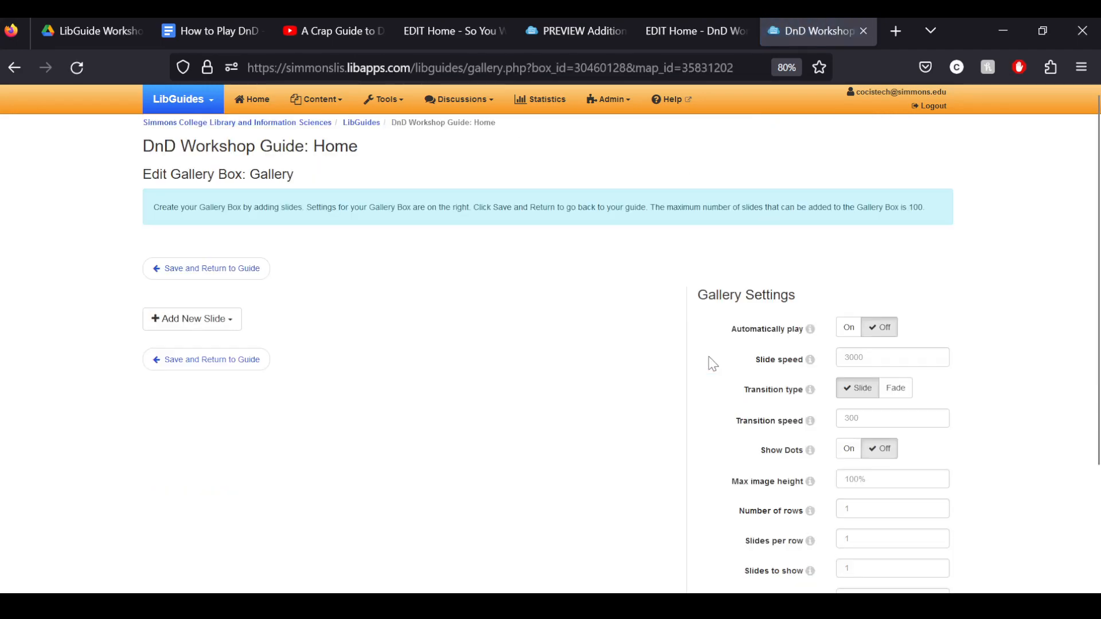
pyautogui.click(176, 331)
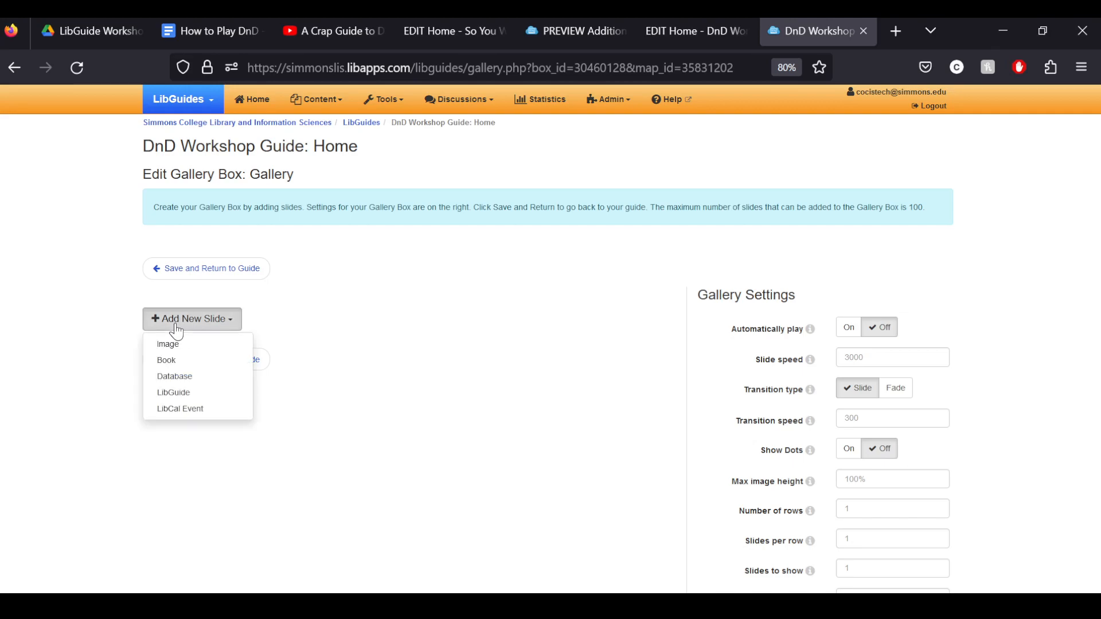
pyautogui.click(209, 361)
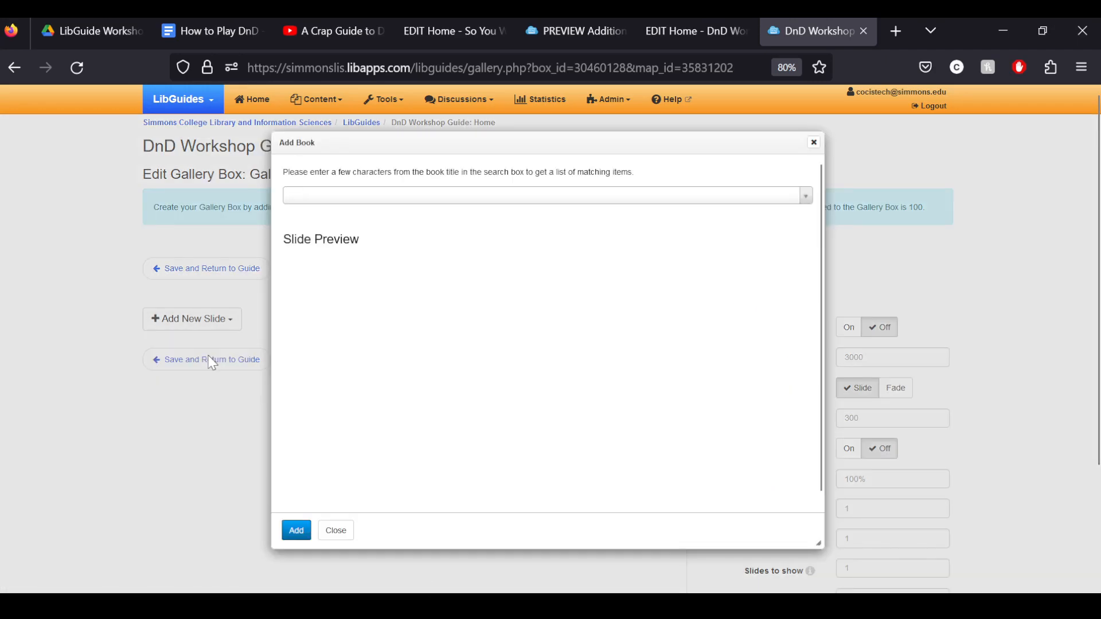
pyautogui.click(400, 198)
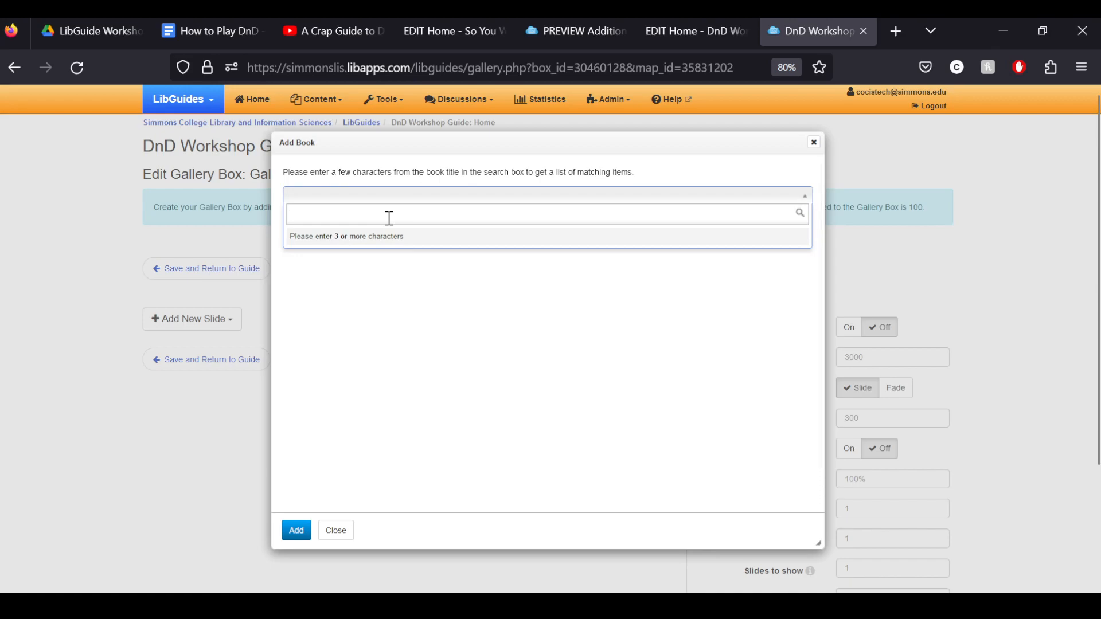
pyautogui.write('Pri')
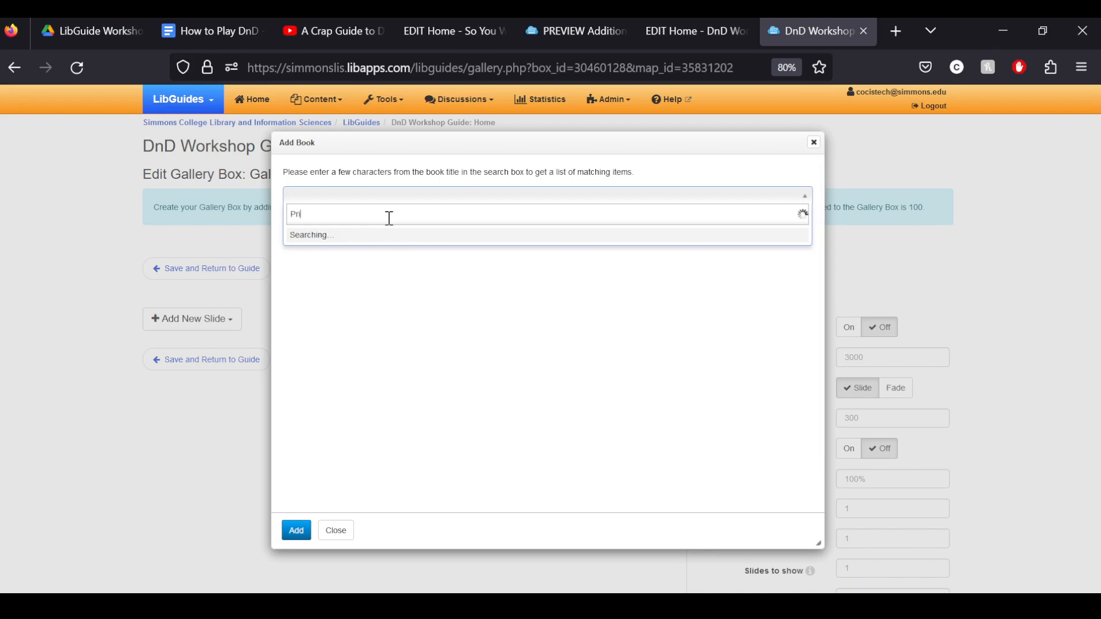
pyautogui.write('de and pprejudice')
pyautogui.click(336, 216)
pyautogui.press('BackSpace')
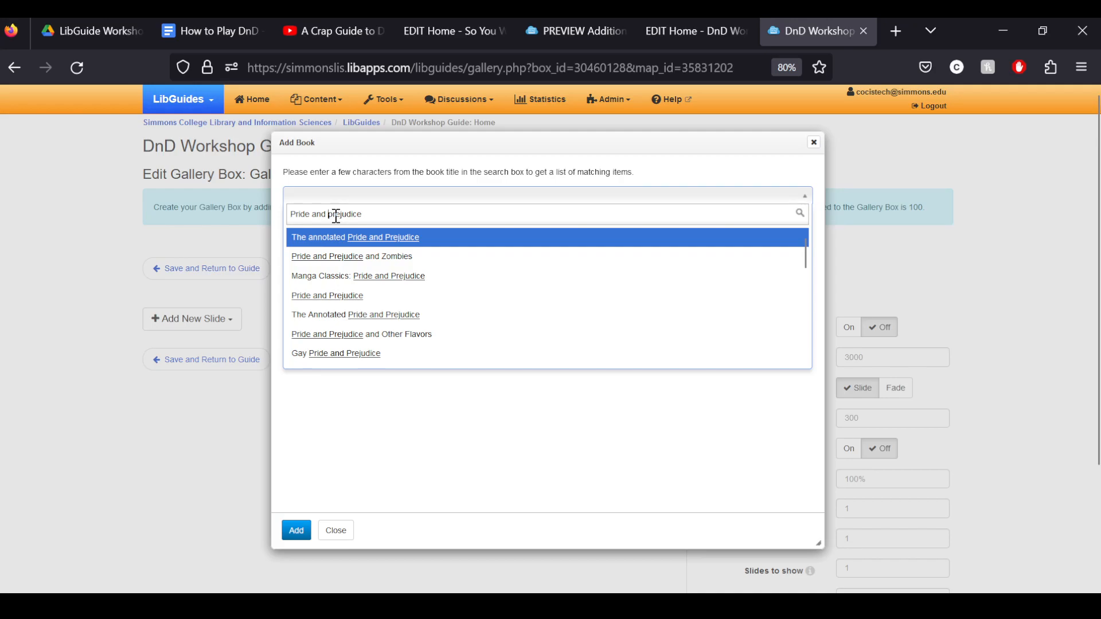
pyautogui.click(393, 298)
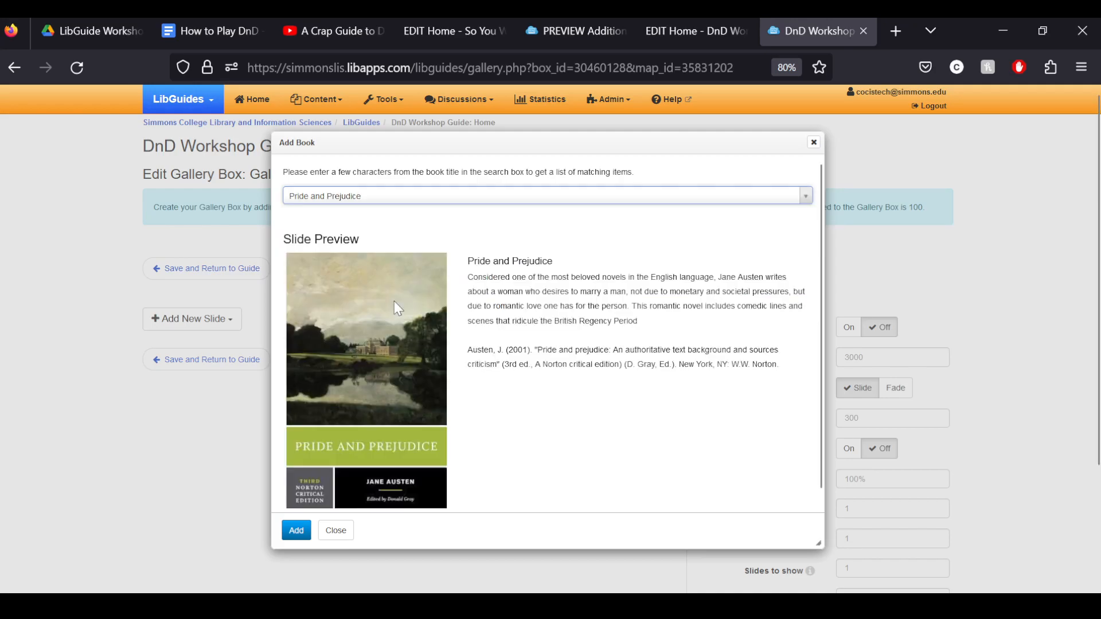
pyautogui.click(296, 531)
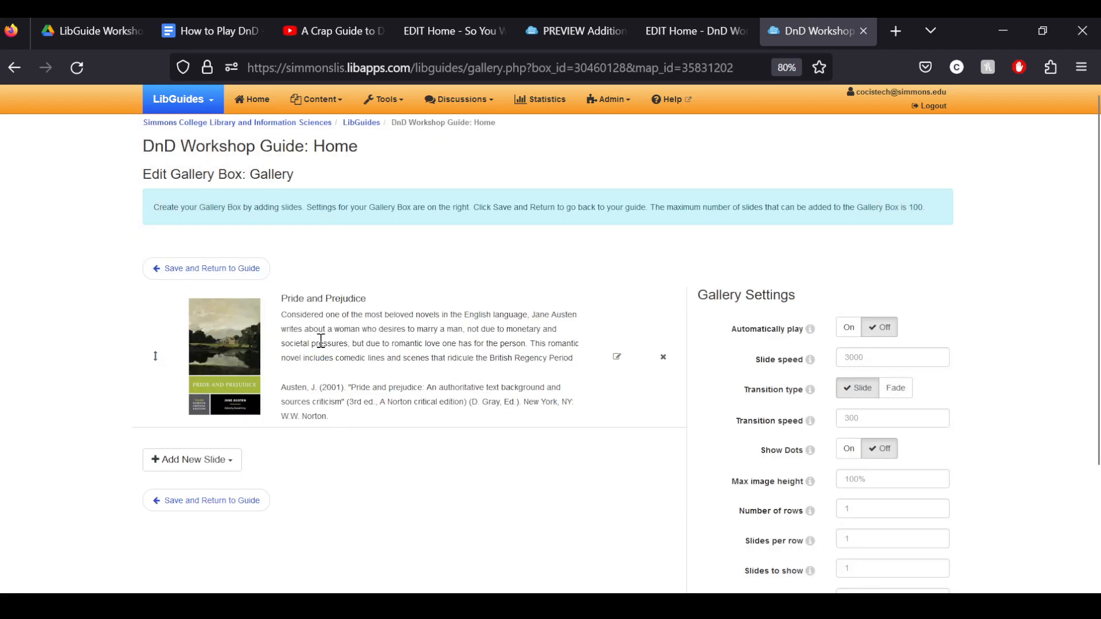
# - Replace the Pride and Prejudice slide's details with "A great book" and save the slide
pyautogui.click(617, 357)
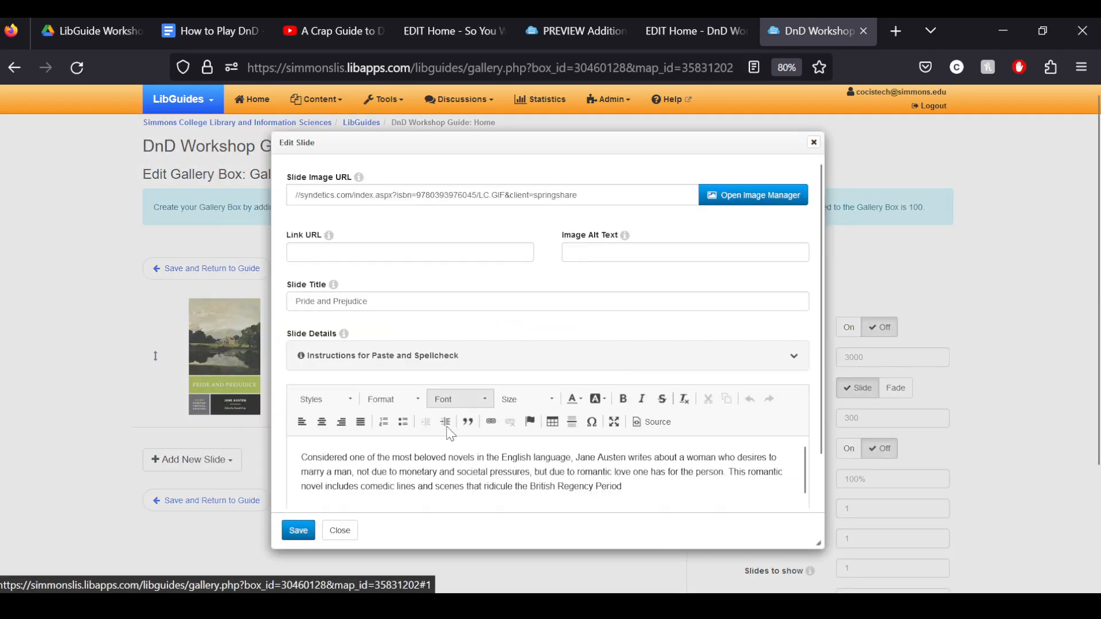
pyautogui.hotkey('ctrl', 'a')
pyautogui.press('BackSpace')
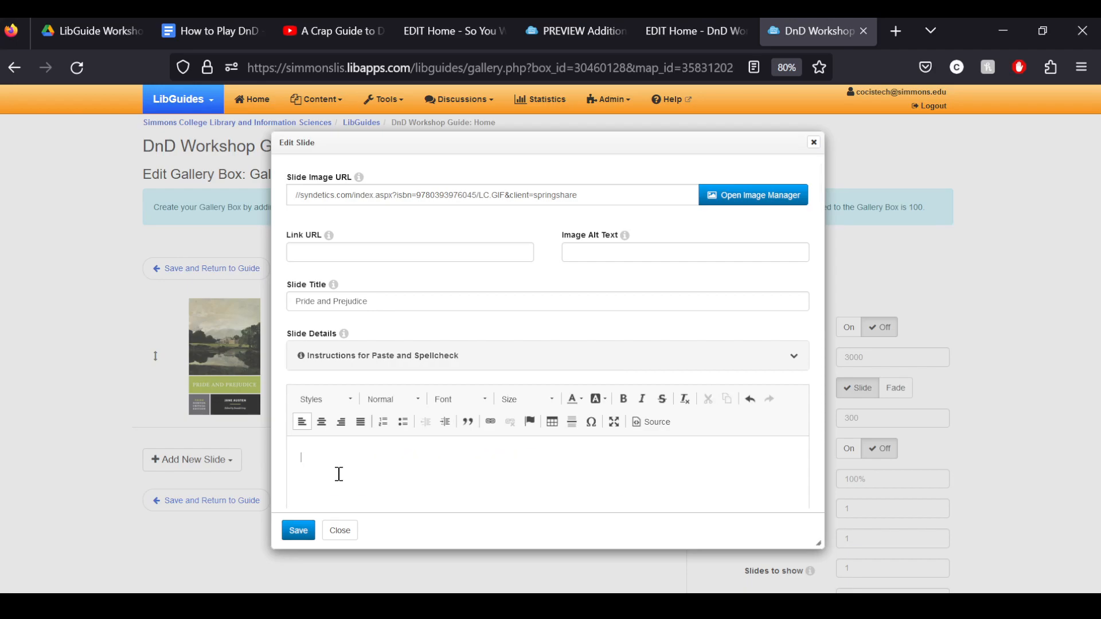
pyautogui.write('A great book')
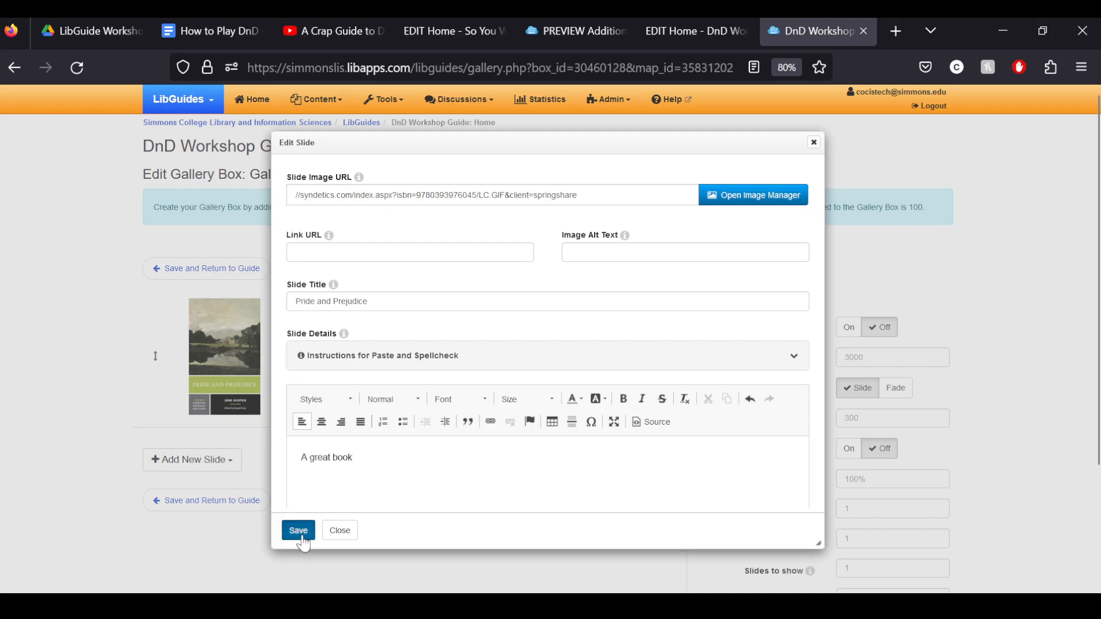
pyautogui.click(298, 531)
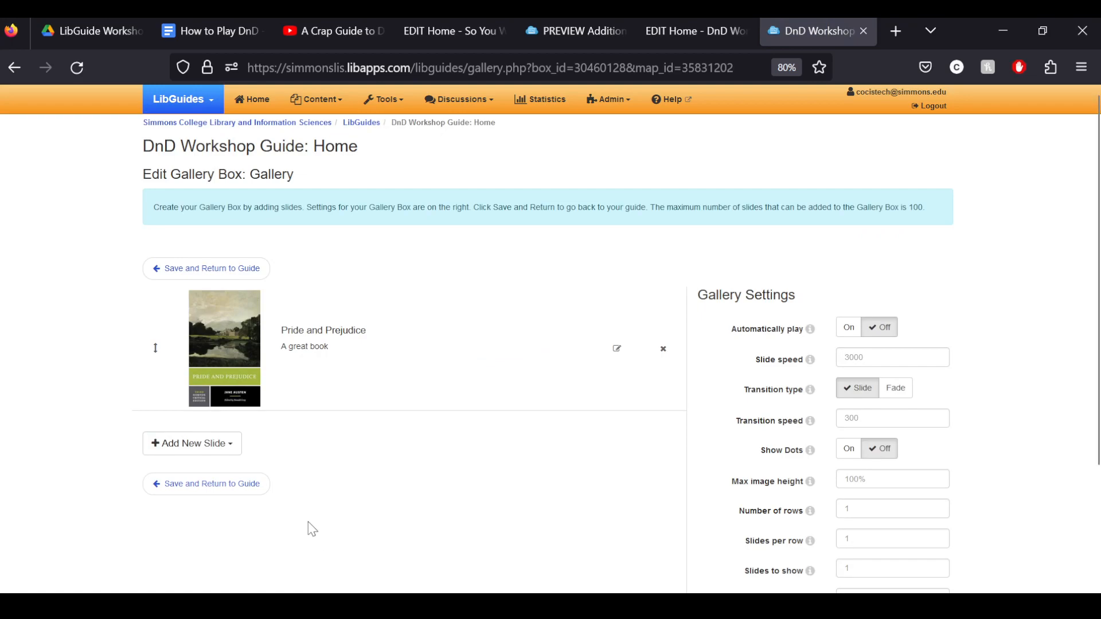
# - Add an image slide to the gallery using donjon.png from the image manager
pyautogui.click(193, 450)
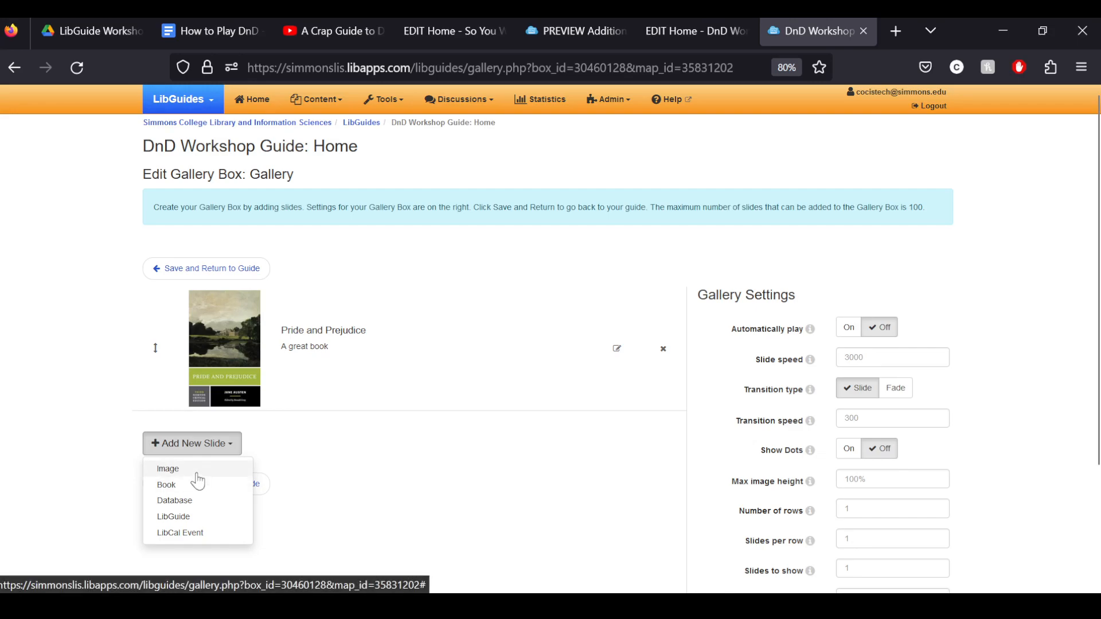
pyautogui.click(196, 469)
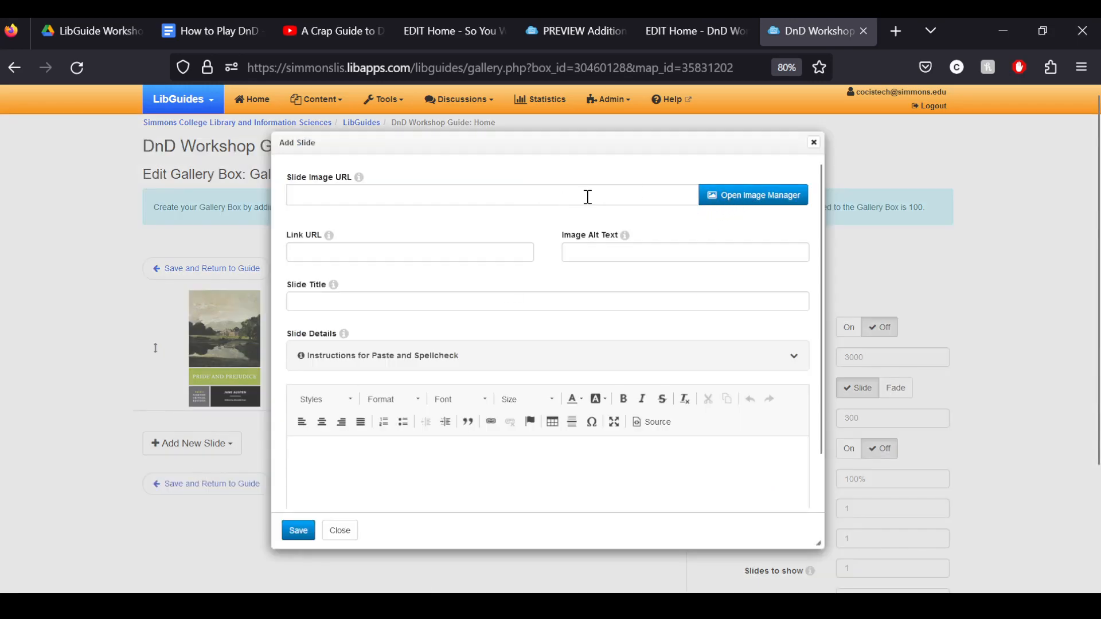
pyautogui.click(728, 202)
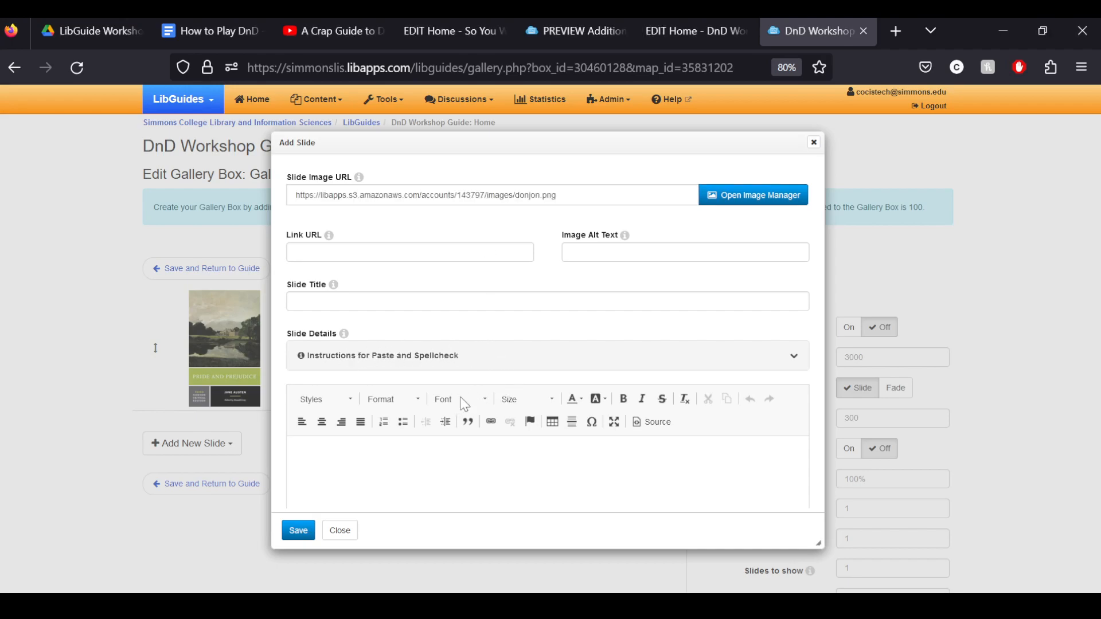
pyautogui.click(308, 541)
# - Set the donjon.png slide's details to "Description" and save the slide
pyautogui.scroll(-3, 214, 516)
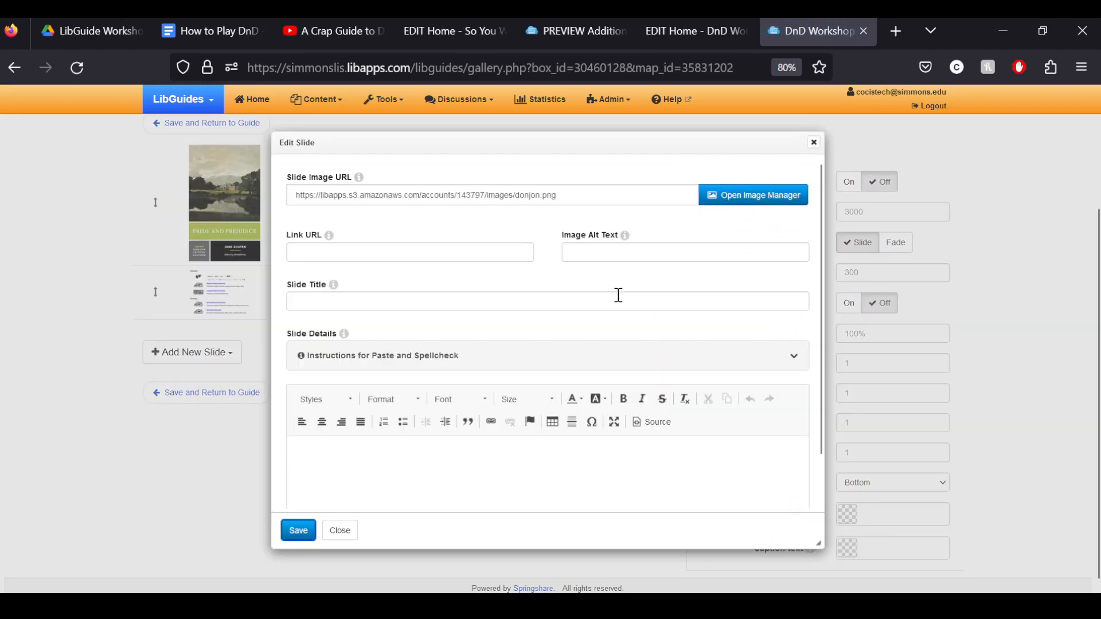
pyautogui.click(617, 293)
pyautogui.click(395, 475)
pyautogui.write('D')
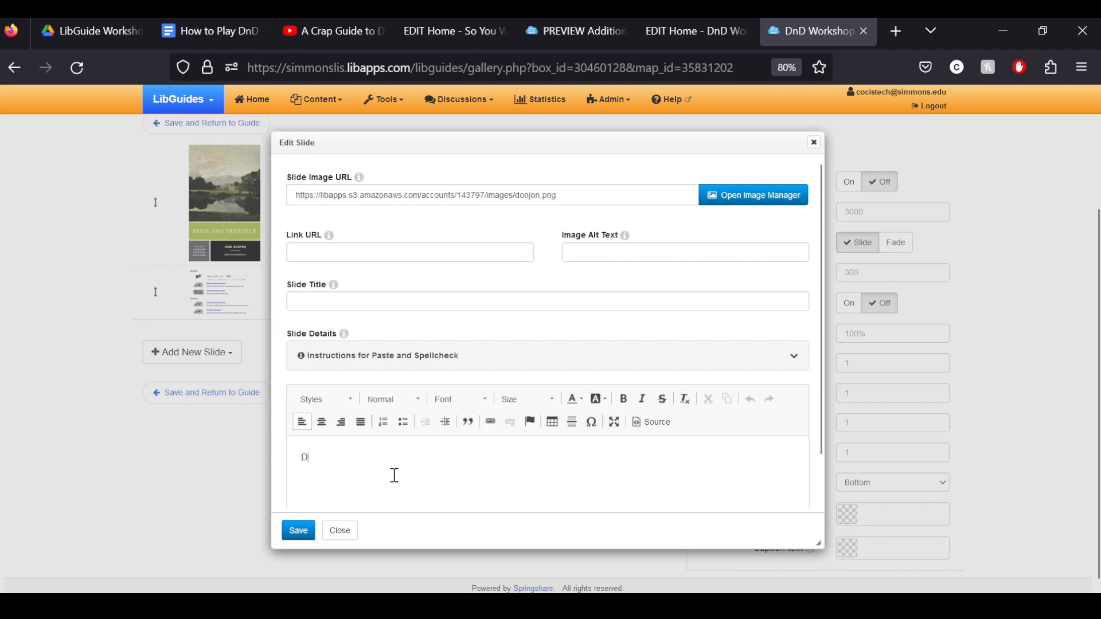
pyautogui.write('escription')
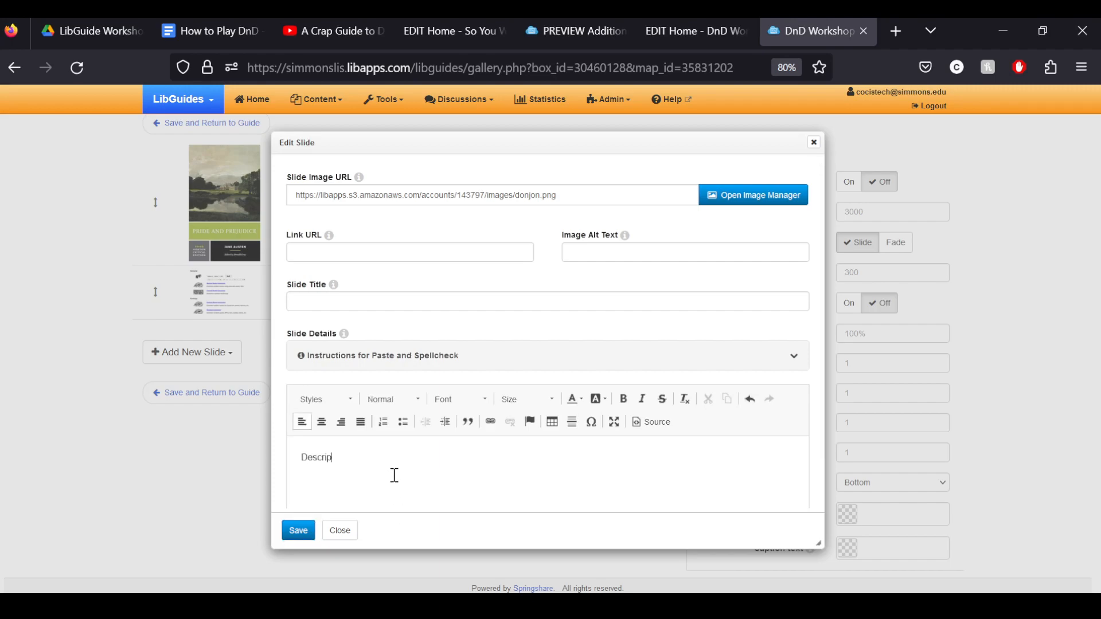
pyautogui.click(289, 532)
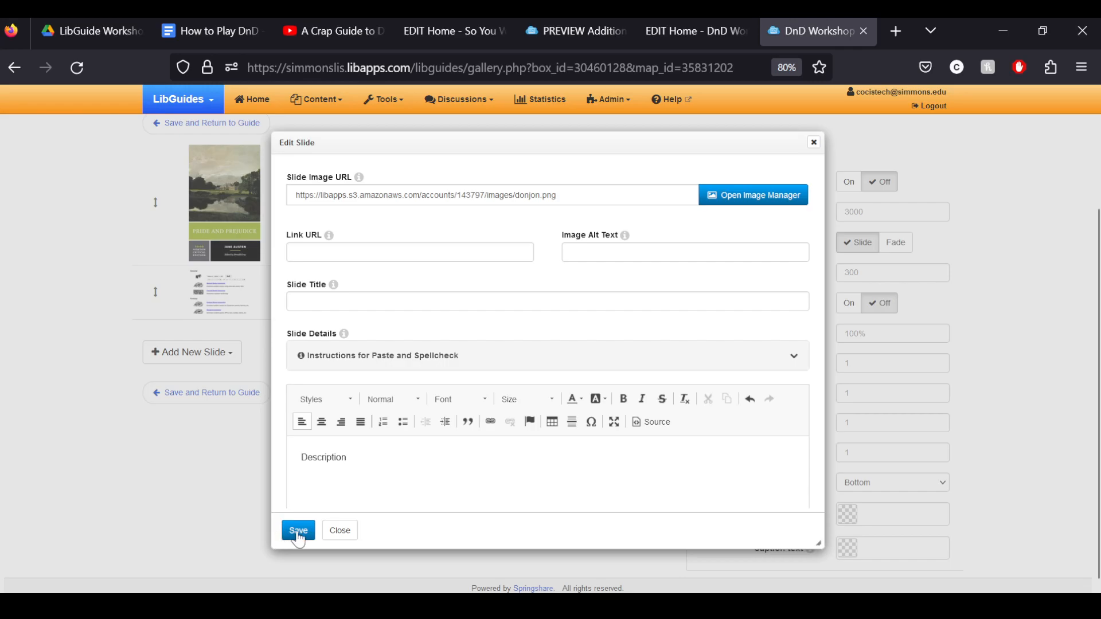
# - Save the gallery, return to the guide and review the Gallery box on the home page
pyautogui.scroll(2, 288, 462)
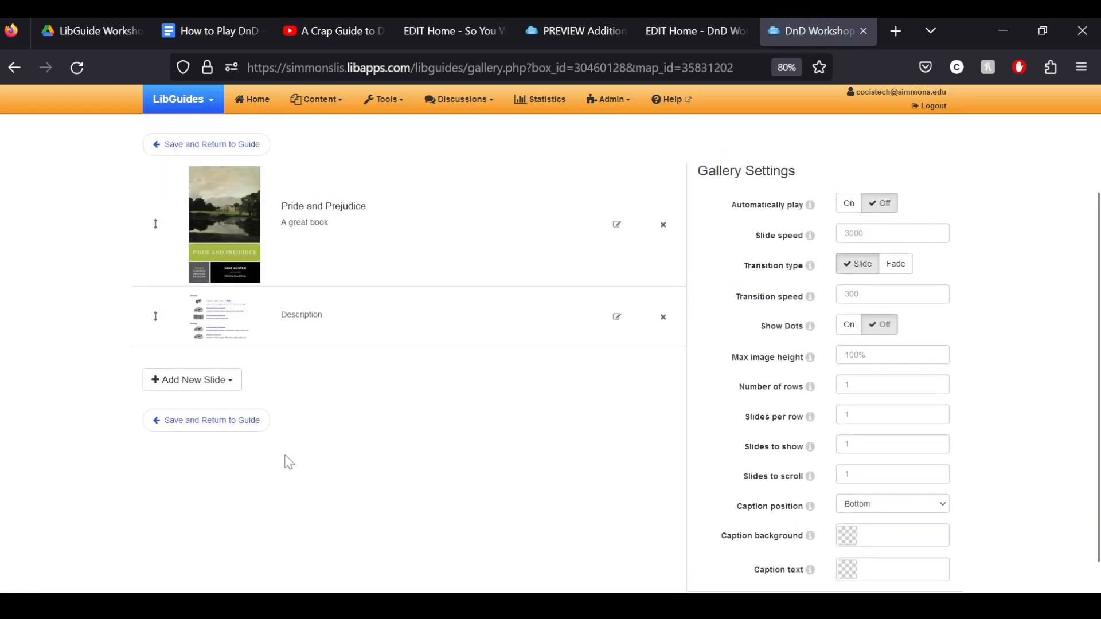
pyautogui.click(252, 473)
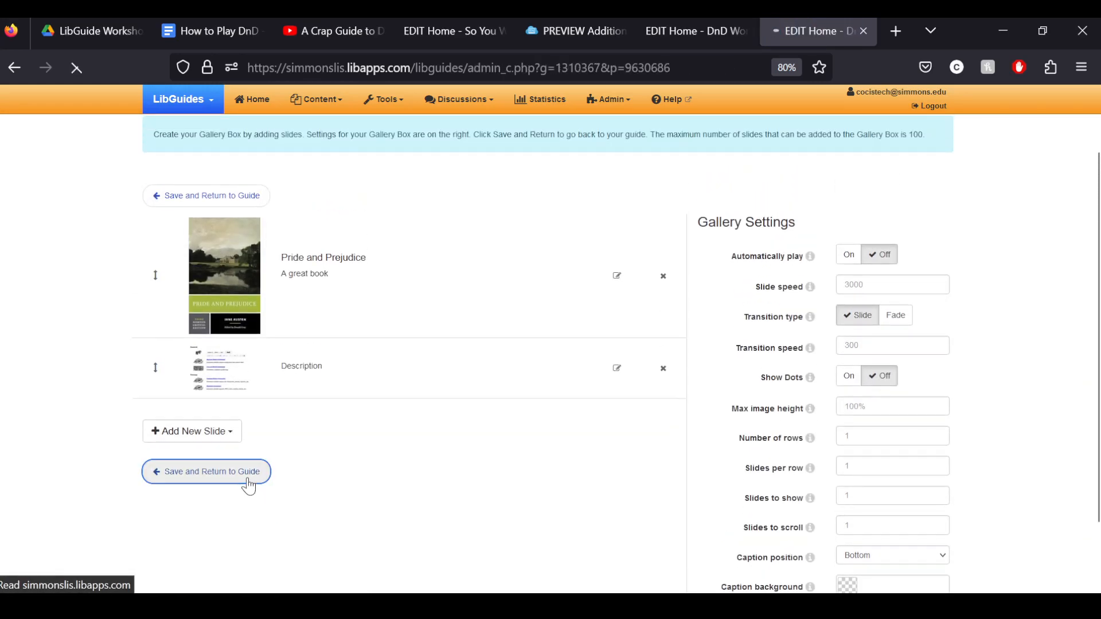
pyautogui.scroll(-20, 174, 462)
pyautogui.scroll(4, 336, 444)
pyautogui.scroll(-2, 751, 387)
pyautogui.scroll(-4, 757, 419)
pyautogui.scroll(10, 755, 425)
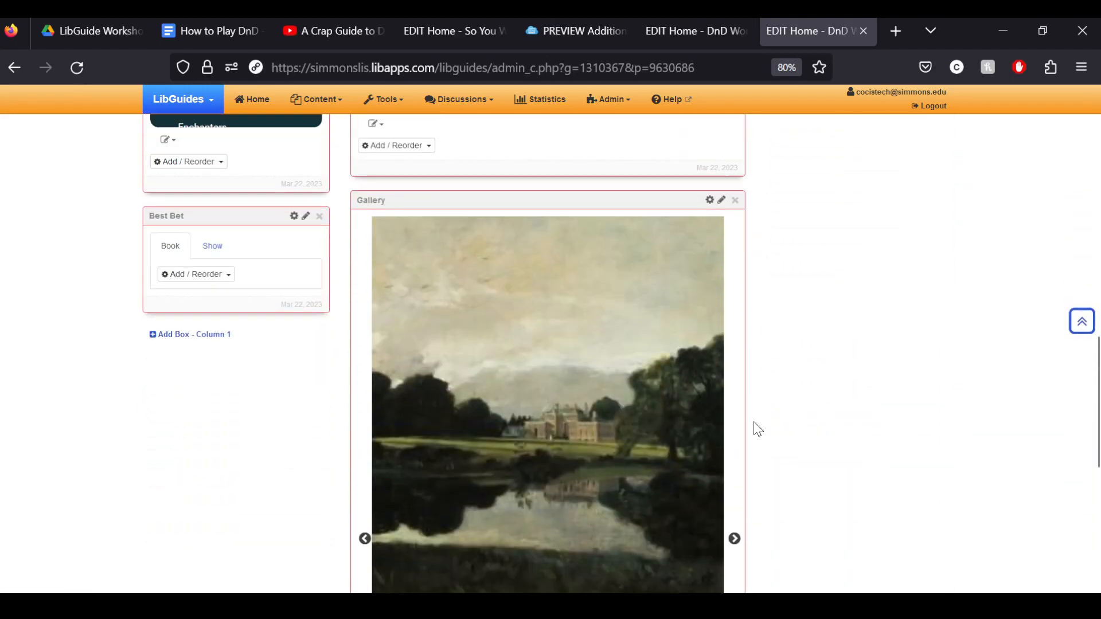
# - Set the Gallery box's maximum image height to 50, then save and return to the guide
pyautogui.click(710, 200)
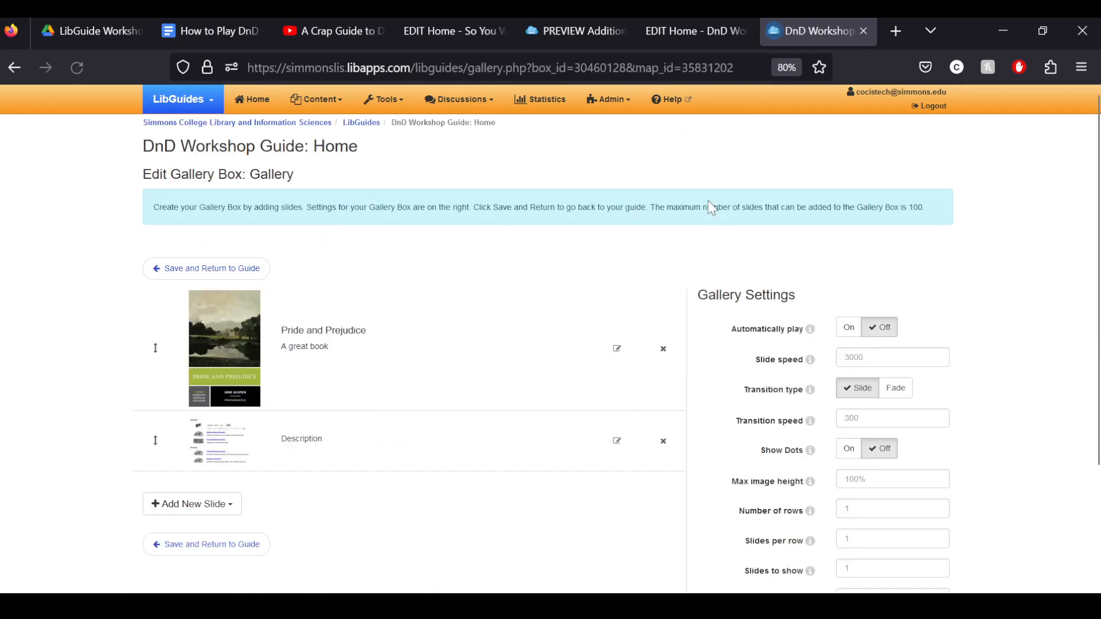
pyautogui.scroll(-3, 713, 343)
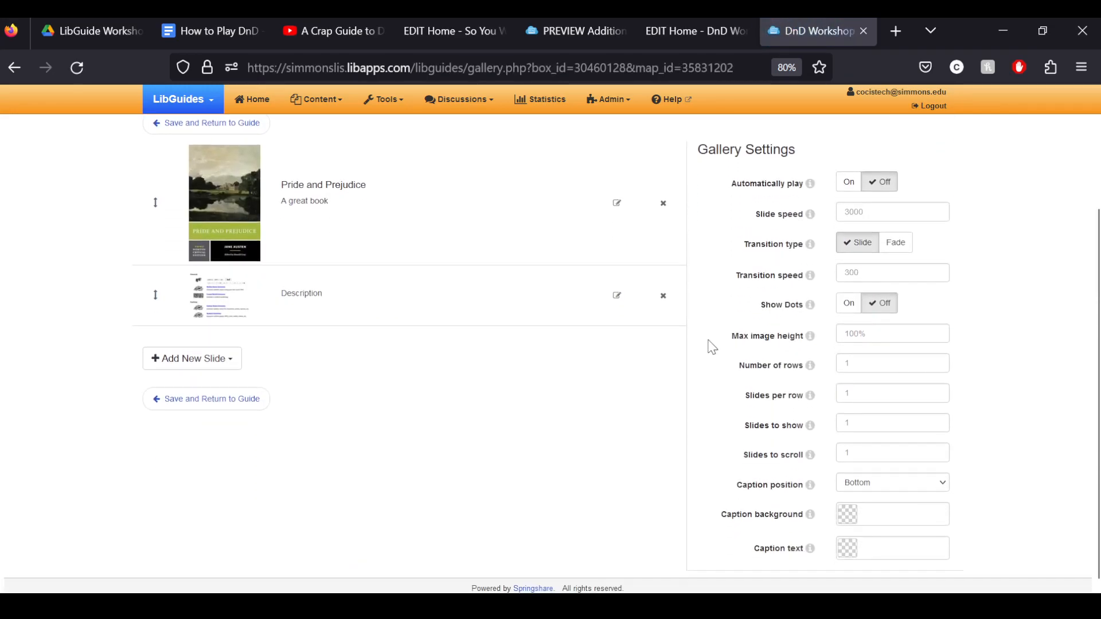
pyautogui.click(884, 329)
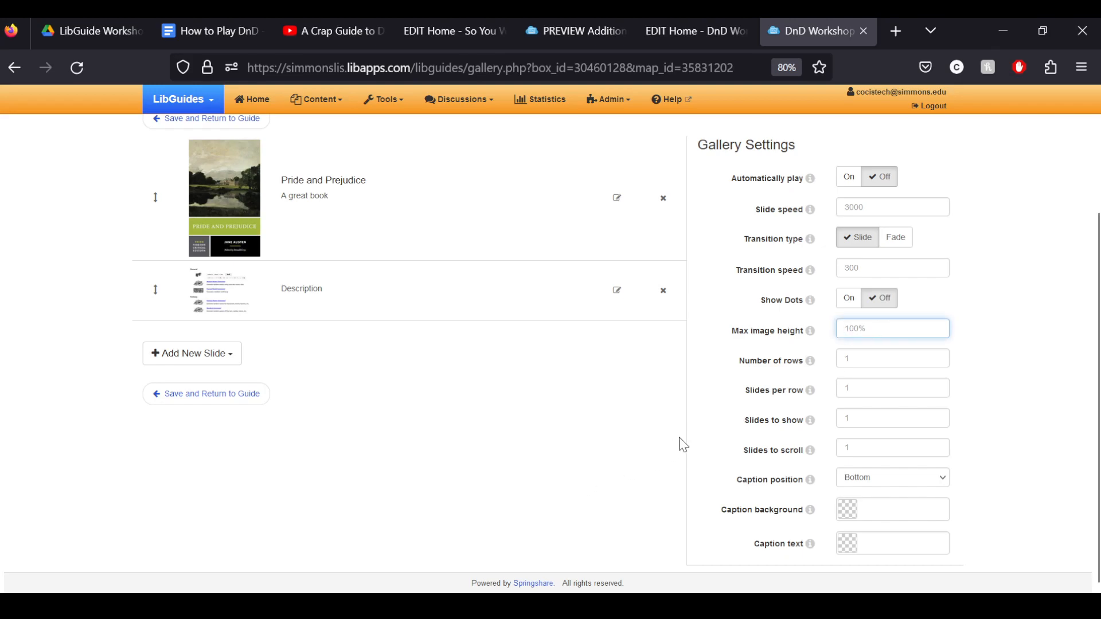
pyautogui.write('50')
pyautogui.click(637, 430)
pyautogui.click(220, 395)
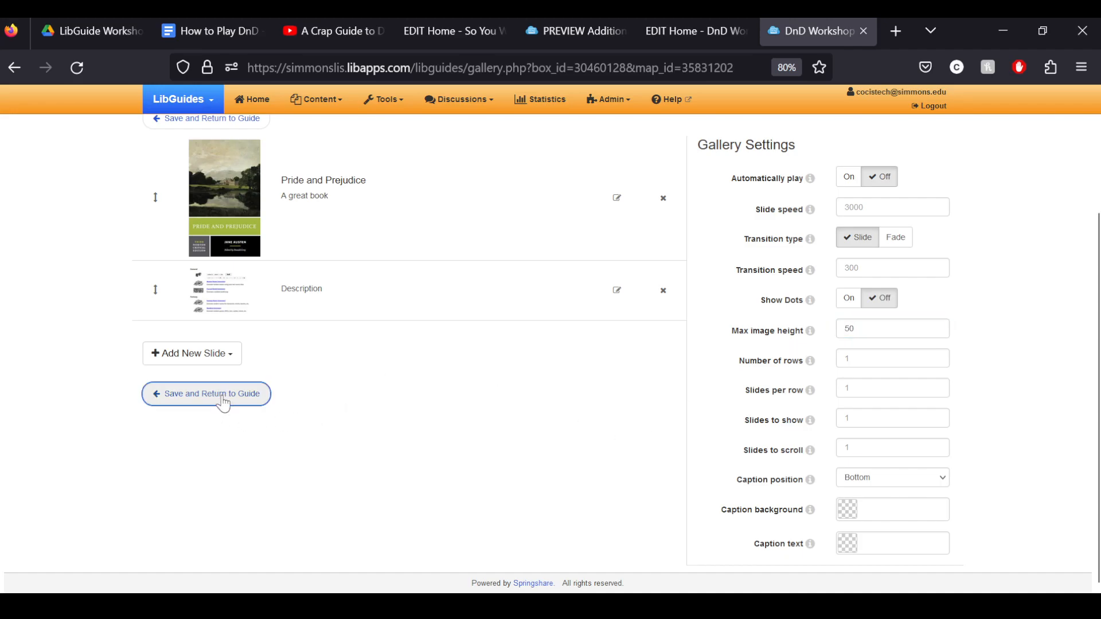
pyautogui.scroll(-2, 315, 393)
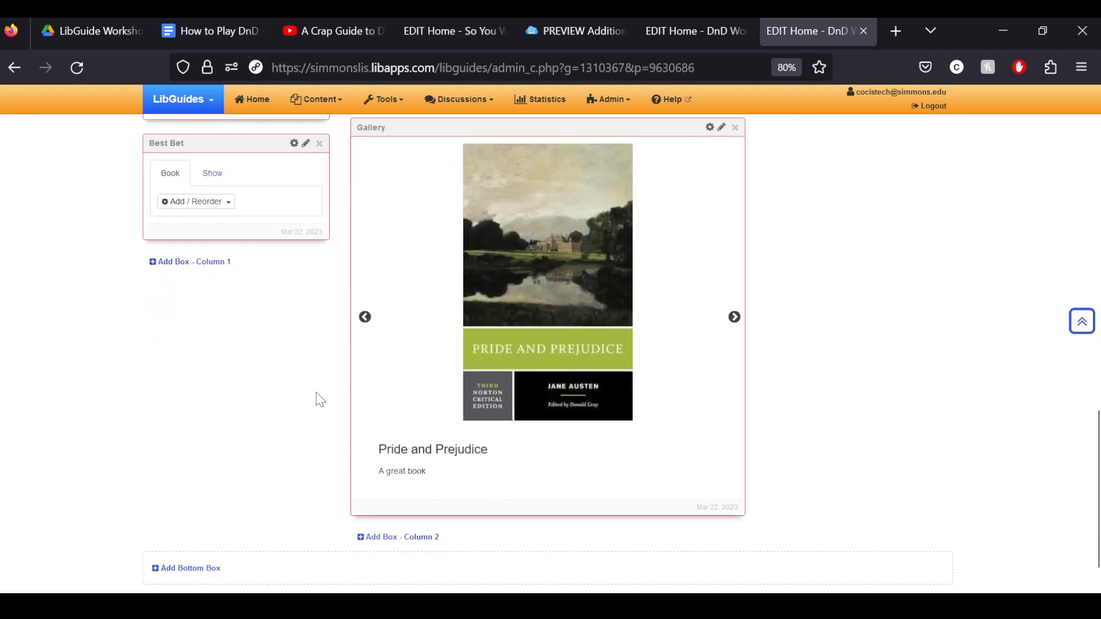